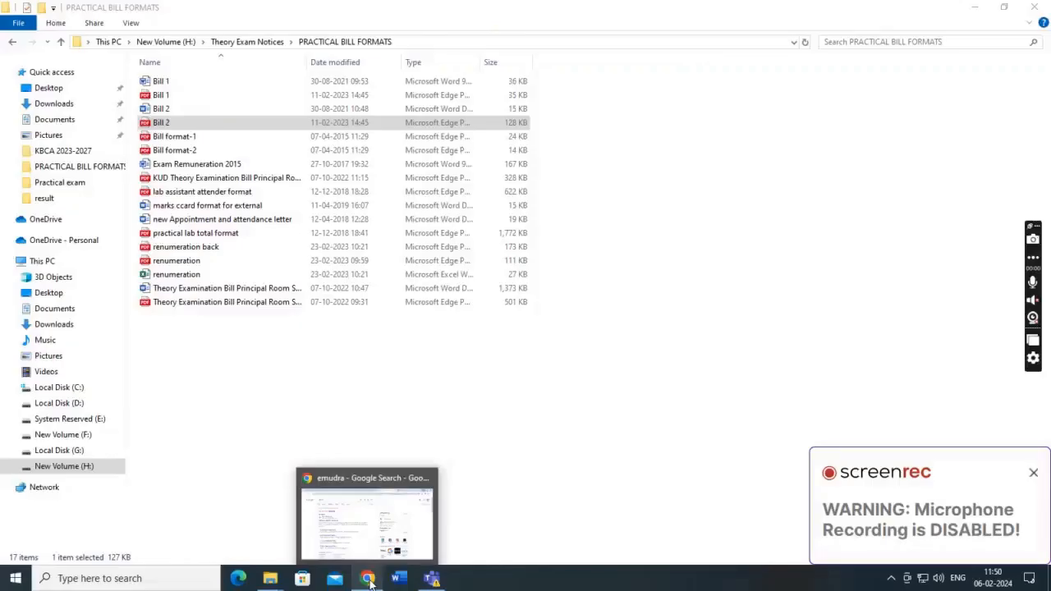
# Rerun the emudhra search and open the eMudhra Buy Digital Signature page.
pyautogui.click(367, 578)
pyautogui.click(1033, 474)
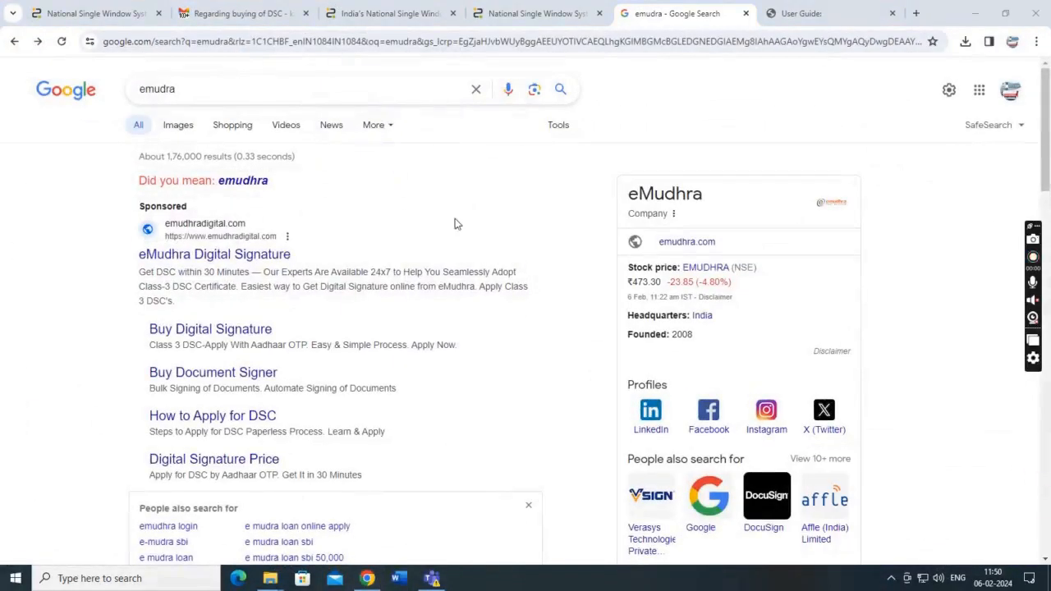
pyautogui.press('Return')
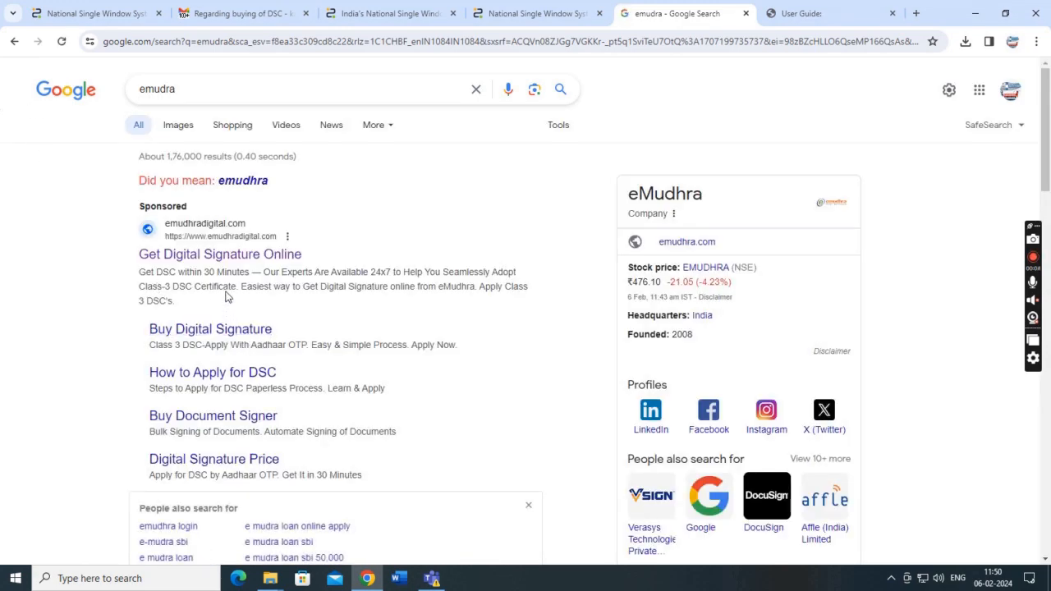
pyautogui.click(206, 332)
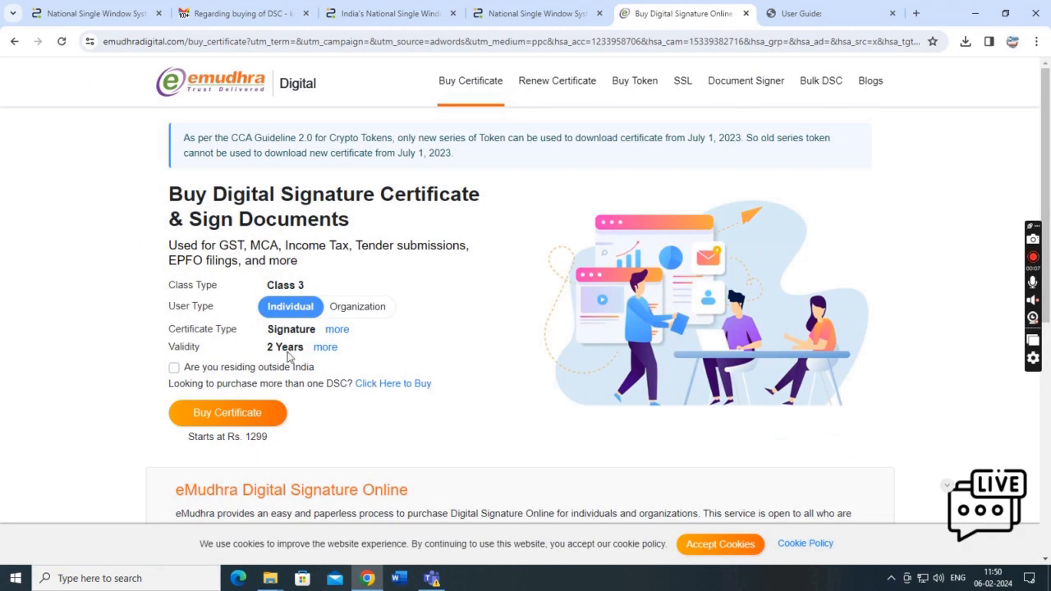
# Choose an Organization certificate with 3 Years validity and start buying it.
pyautogui.click(354, 312)
pyautogui.moveTo(282, 294); pyautogui.dragTo(320, 293)
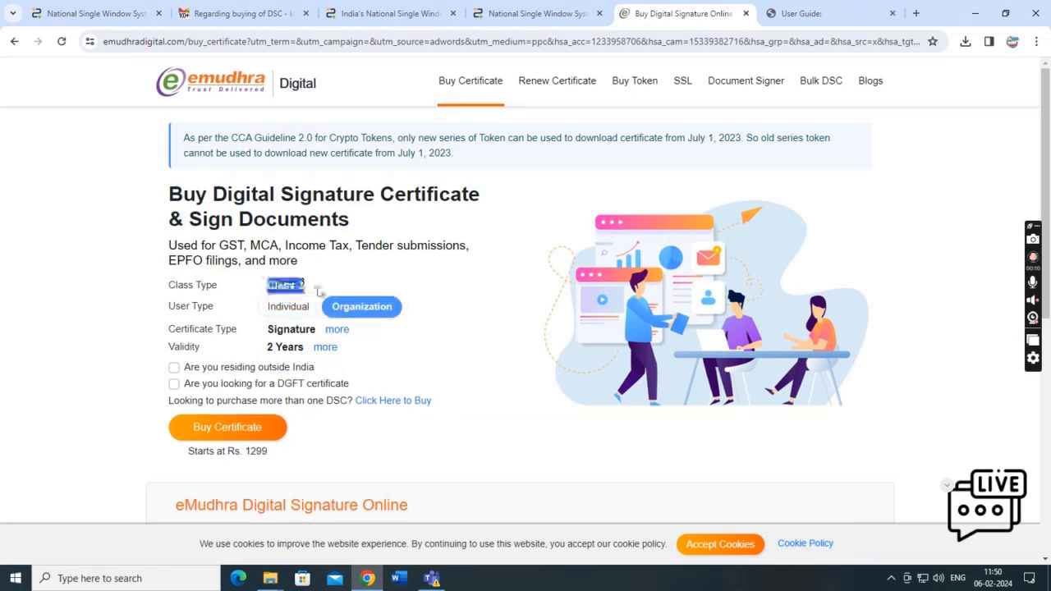
pyautogui.click(333, 349)
pyautogui.click(345, 415)
pyautogui.scroll(-2, 247, 328)
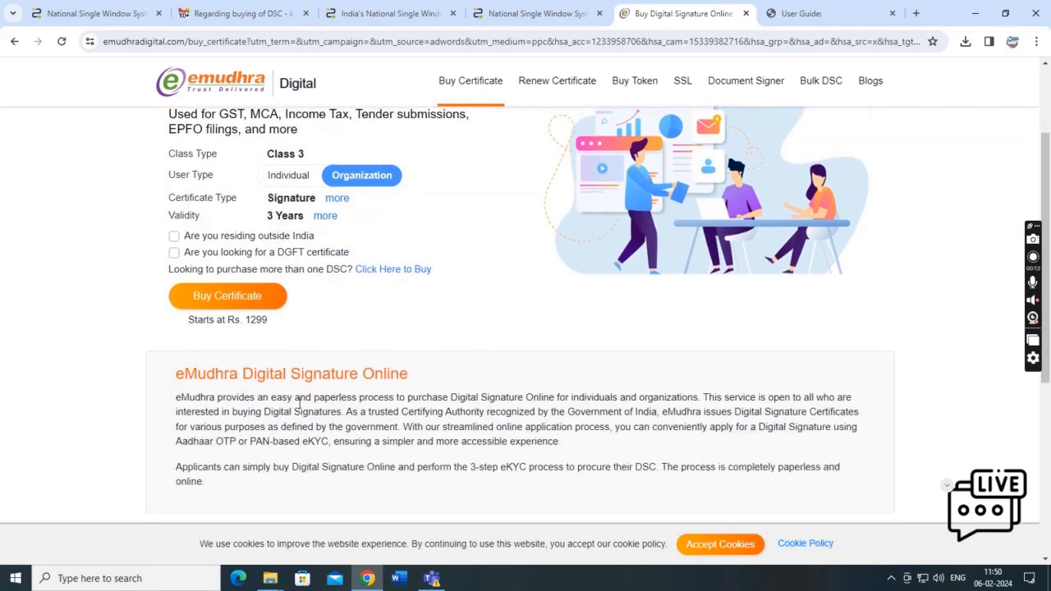
pyautogui.click(233, 298)
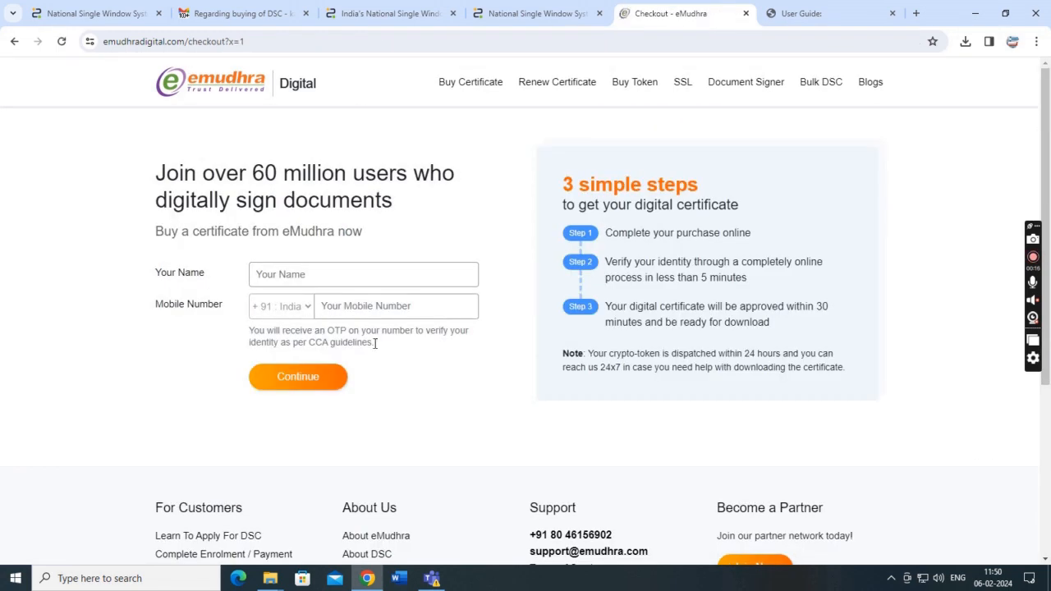
# Enter the buyer's full name and mobile number on the checkout form.
pyautogui.click(350, 277)
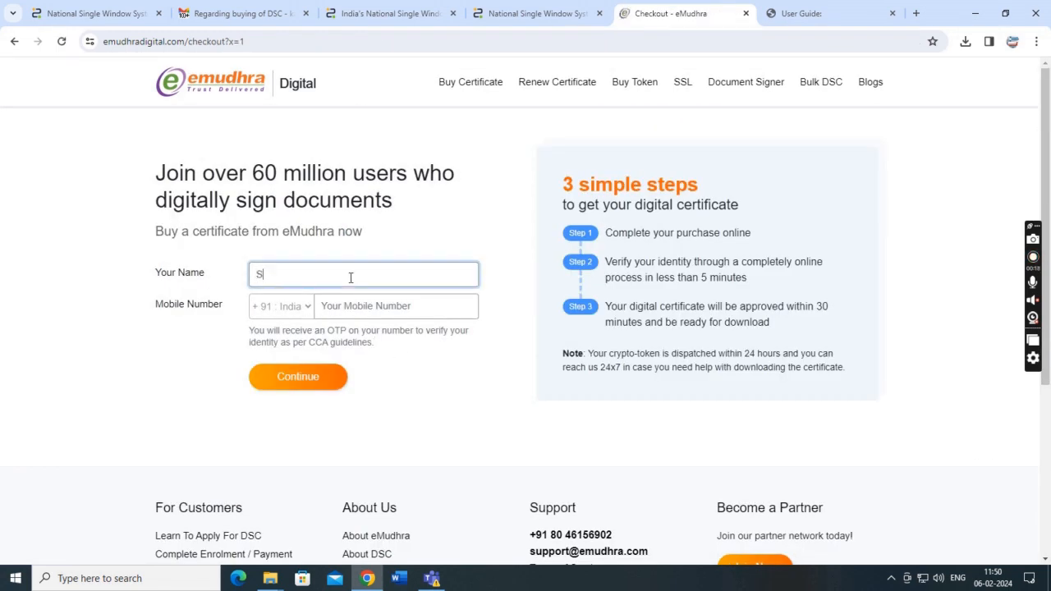
pyautogui.click(334, 309)
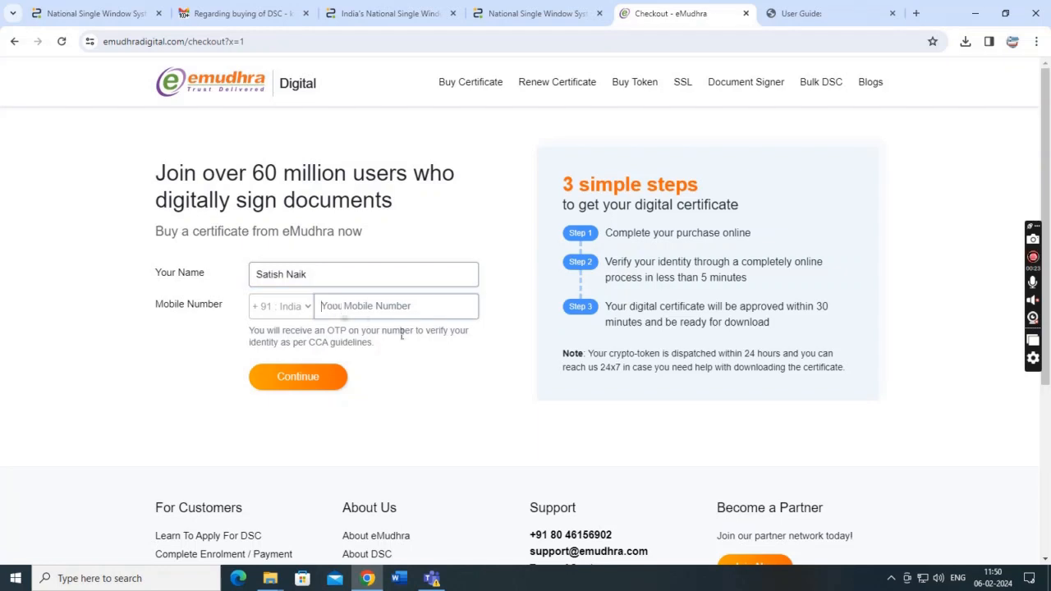
pyautogui.write('***')
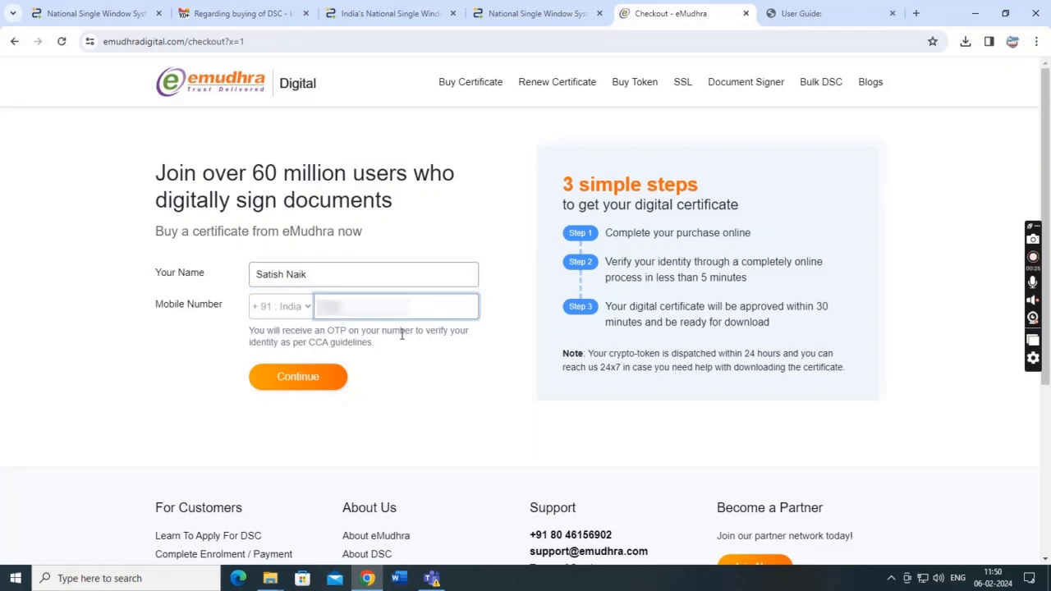
pyautogui.write('**')
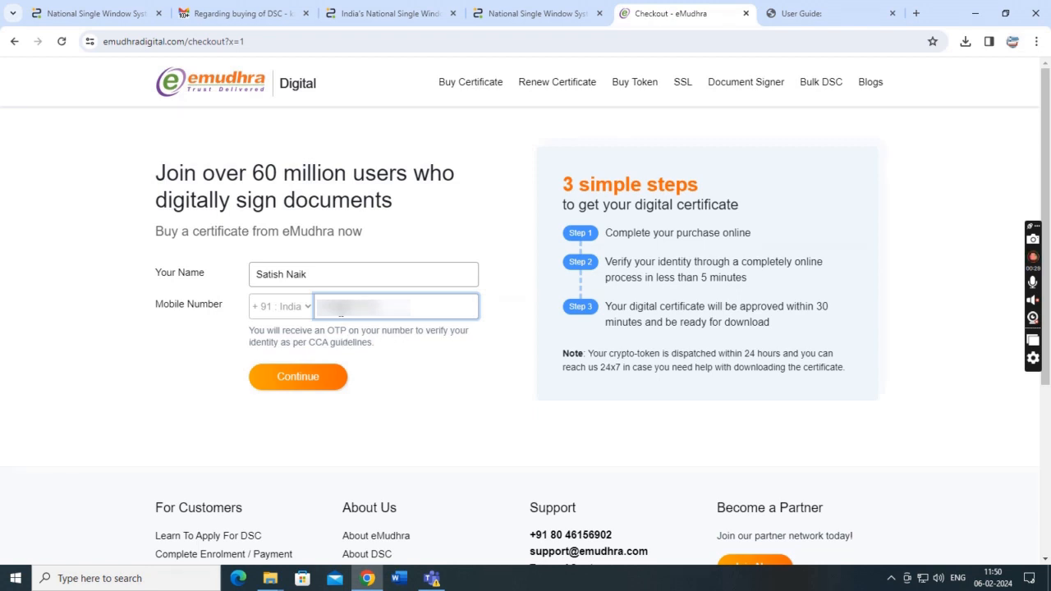
# Request the mobile OTP, enter it, and continue to billing details.
pyautogui.click(304, 379)
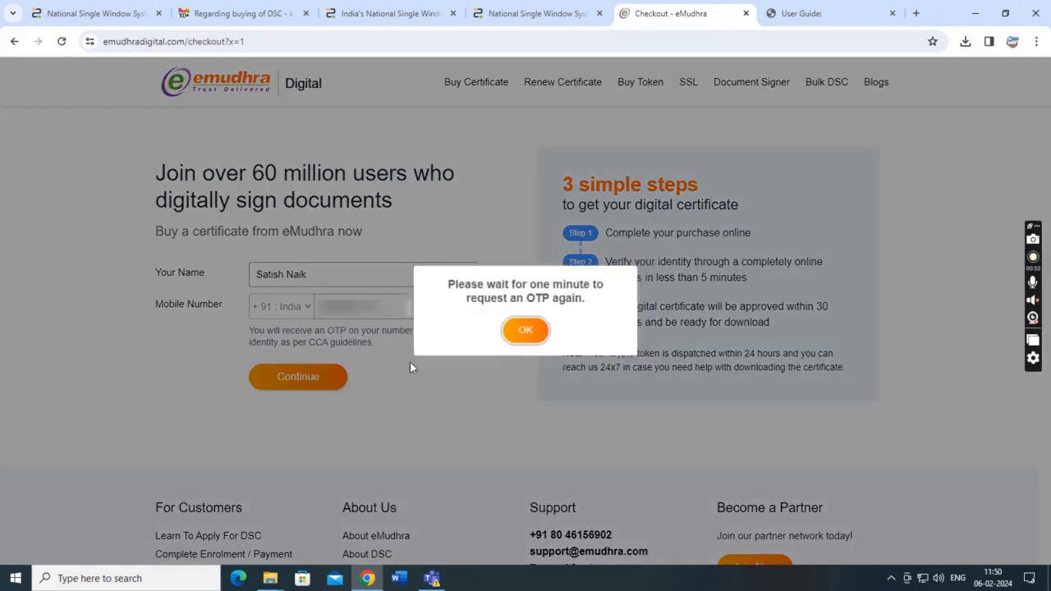
pyautogui.click(526, 333)
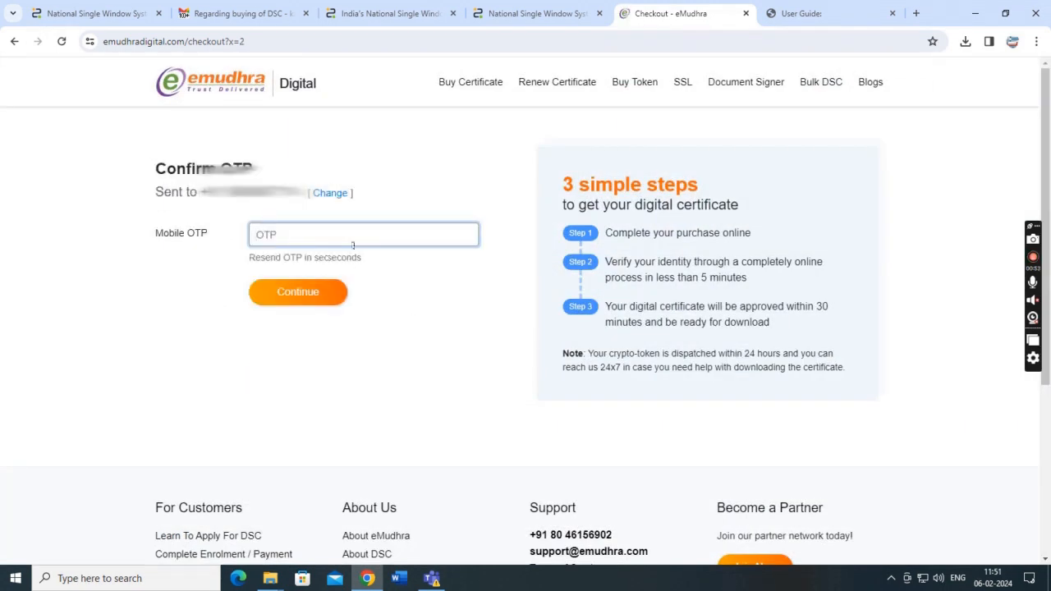
pyautogui.write('12')
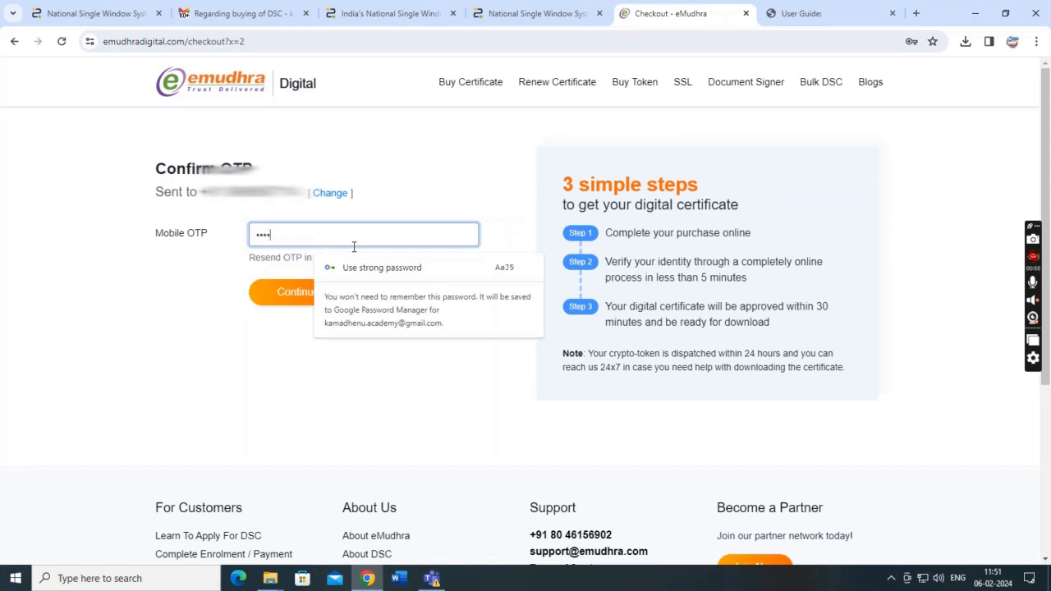
pyautogui.press('BackSpace')
pyautogui.press('BackSpace')
pyautogui.write('1')
pyautogui.click(283, 292)
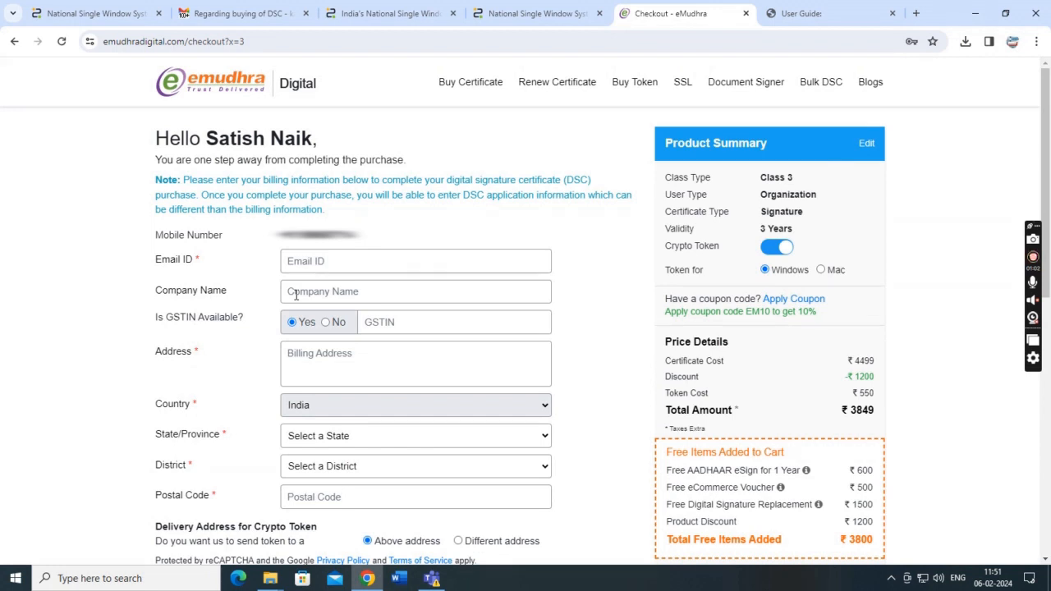
# Review the Class 3 Organization product summary on the checkout page.
pyautogui.moveTo(665, 177); pyautogui.dragTo(833, 242)
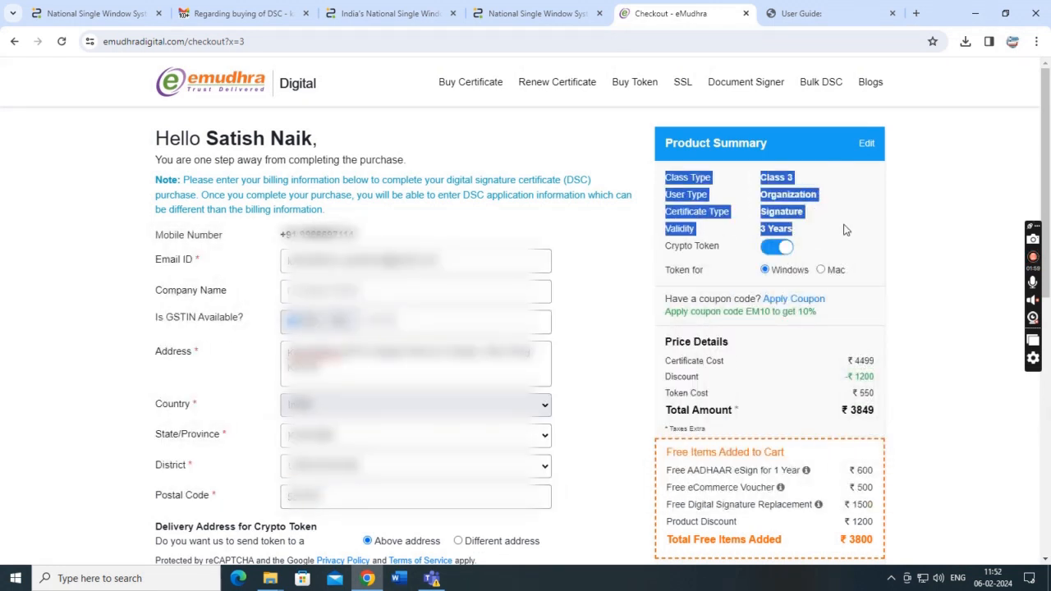
pyautogui.click(833, 241)
pyautogui.moveTo(671, 175)
pyautogui.mouseDown()
pyautogui.moveTo(780, 182)
pyautogui.moveTo(830, 211)
pyautogui.mouseUp()
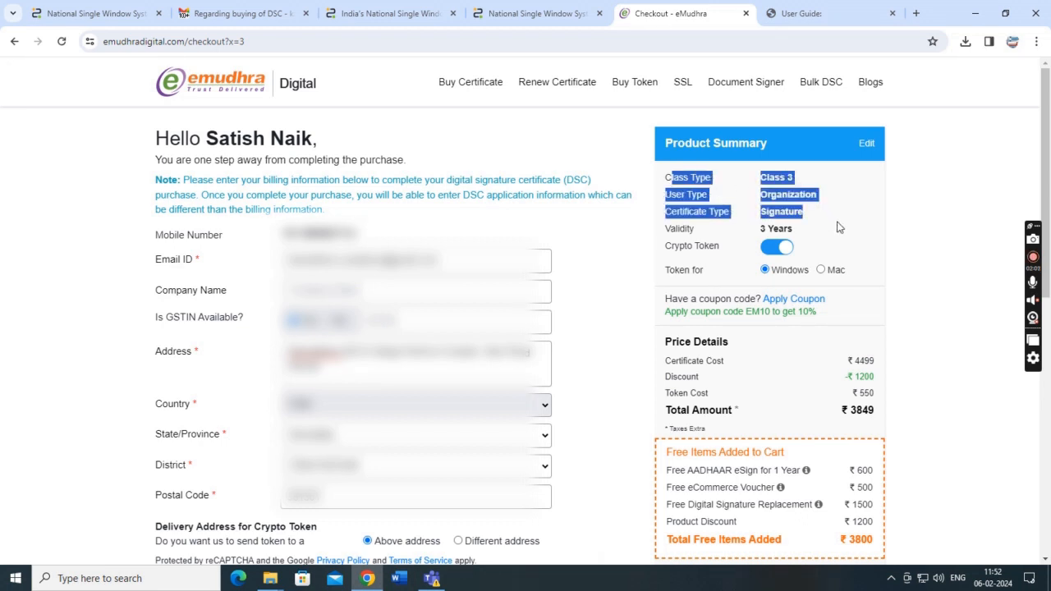
pyautogui.click(824, 233)
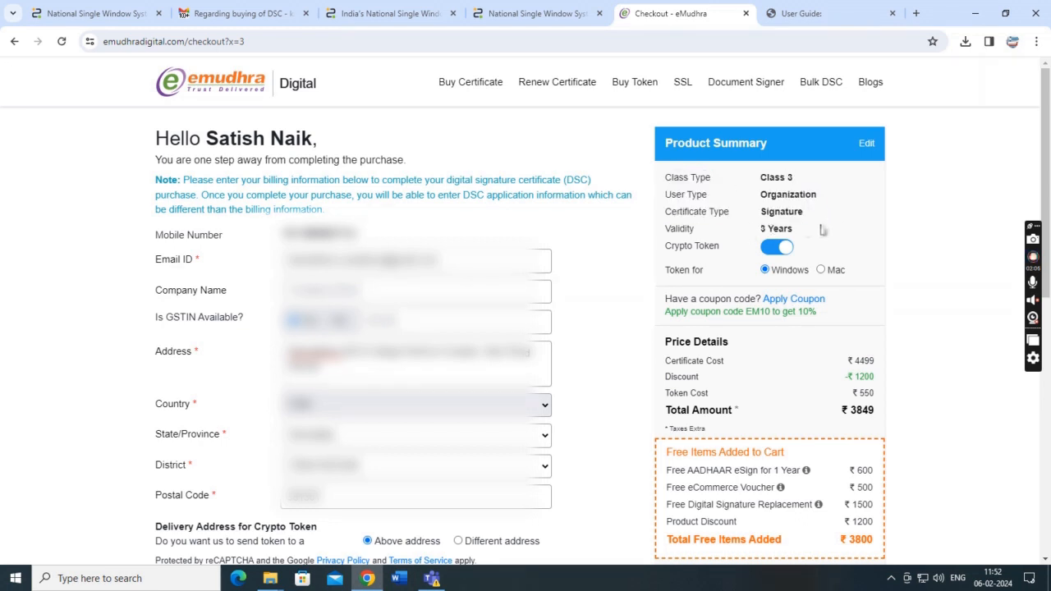
# Read the enrolment note below and proceed to pay the ₹3849 total.
pyautogui.scroll(-2, 828, 236)
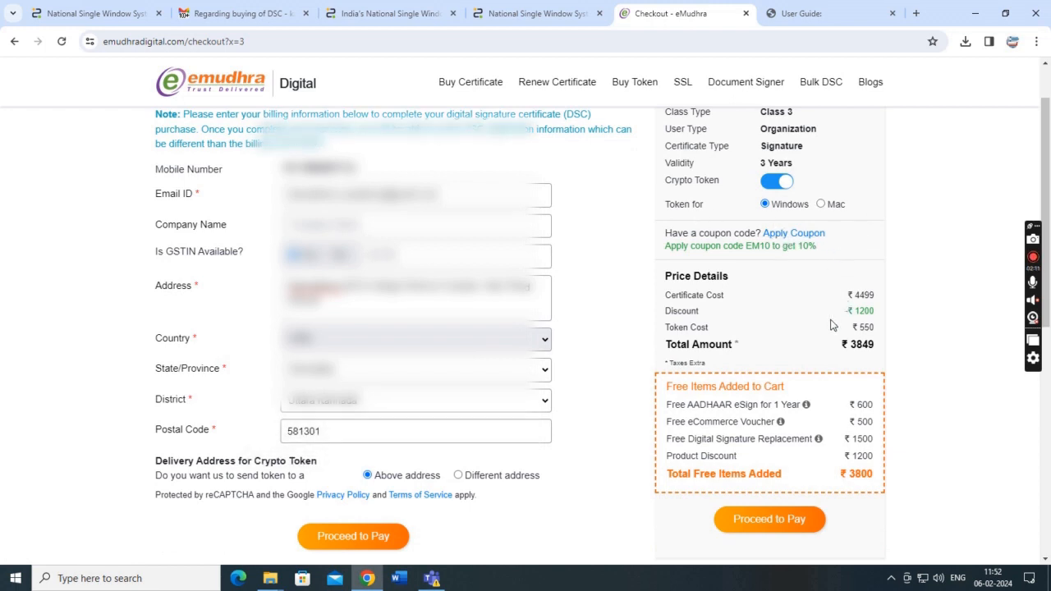
pyautogui.scroll(-1, 833, 322)
pyautogui.moveTo(158, 511); pyautogui.dragTo(442, 509)
pyautogui.click(464, 481)
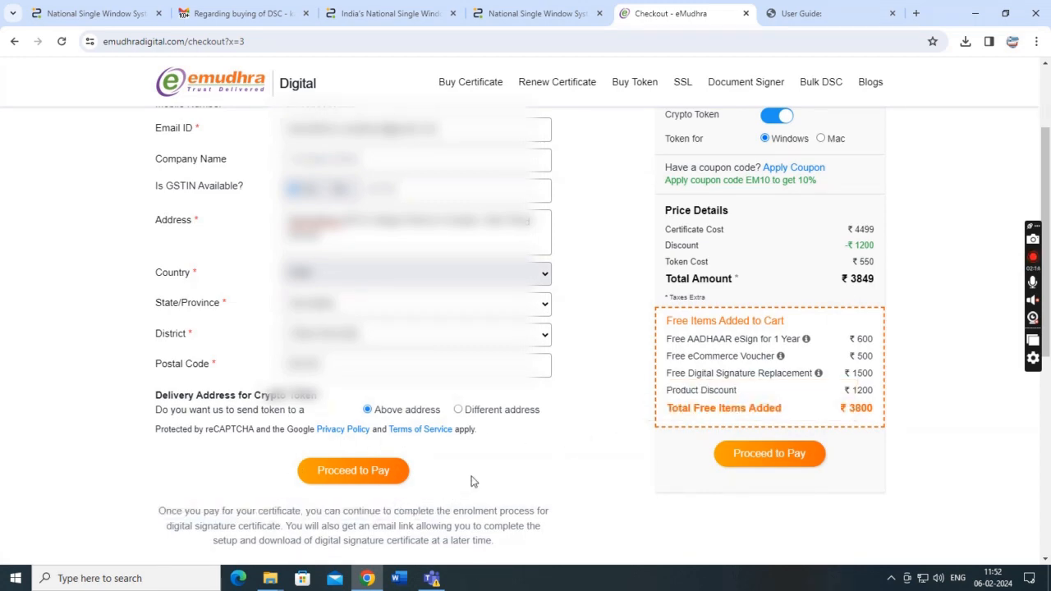
pyautogui.click(748, 465)
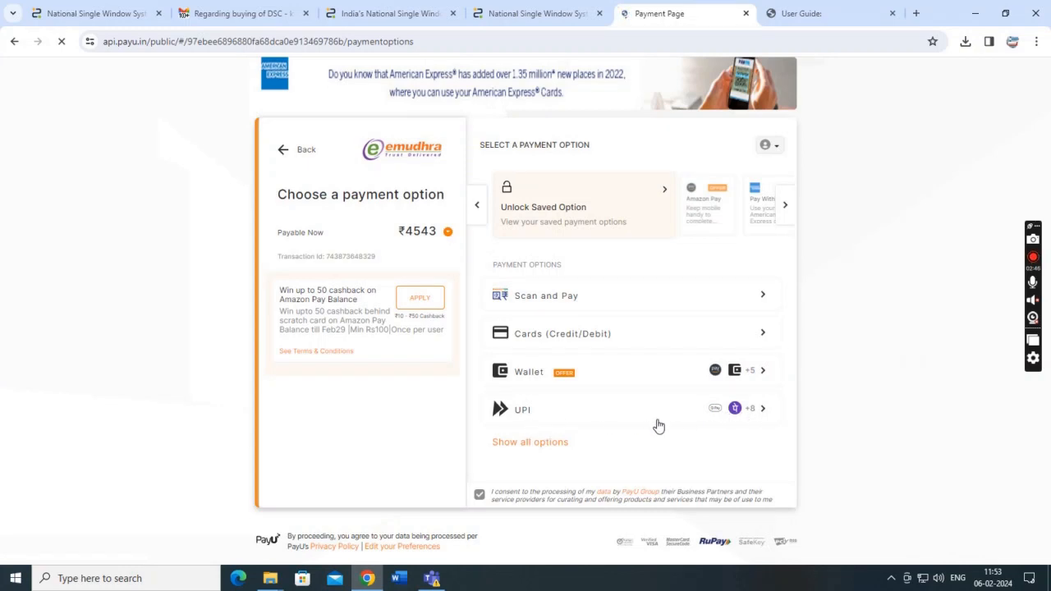
# Pay ₹4543 by UPI, verifying the Google Pay UPI ID and proceeding.
pyautogui.click(755, 414)
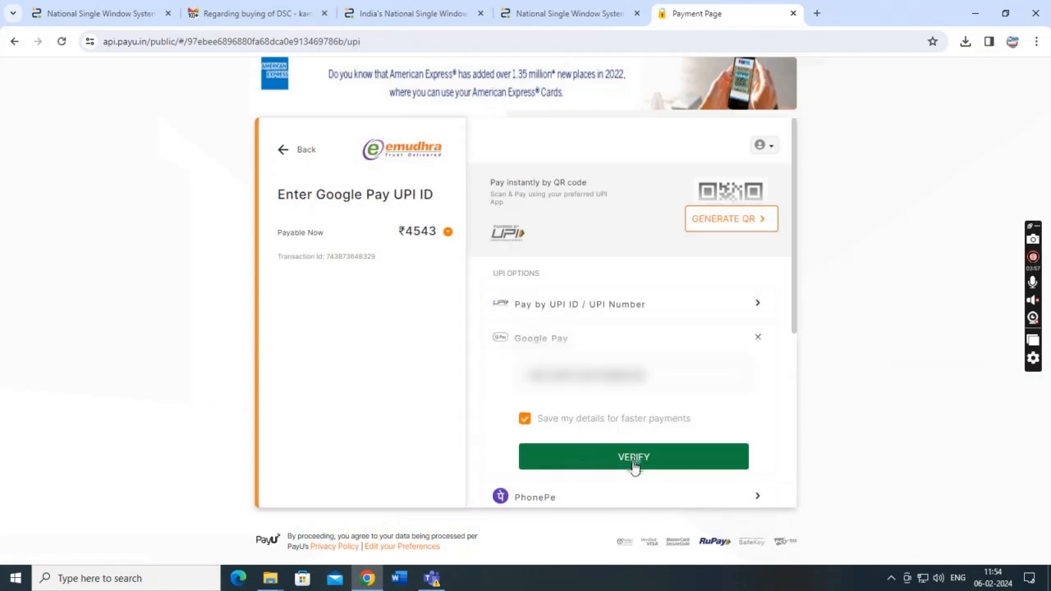
pyautogui.click(633, 465)
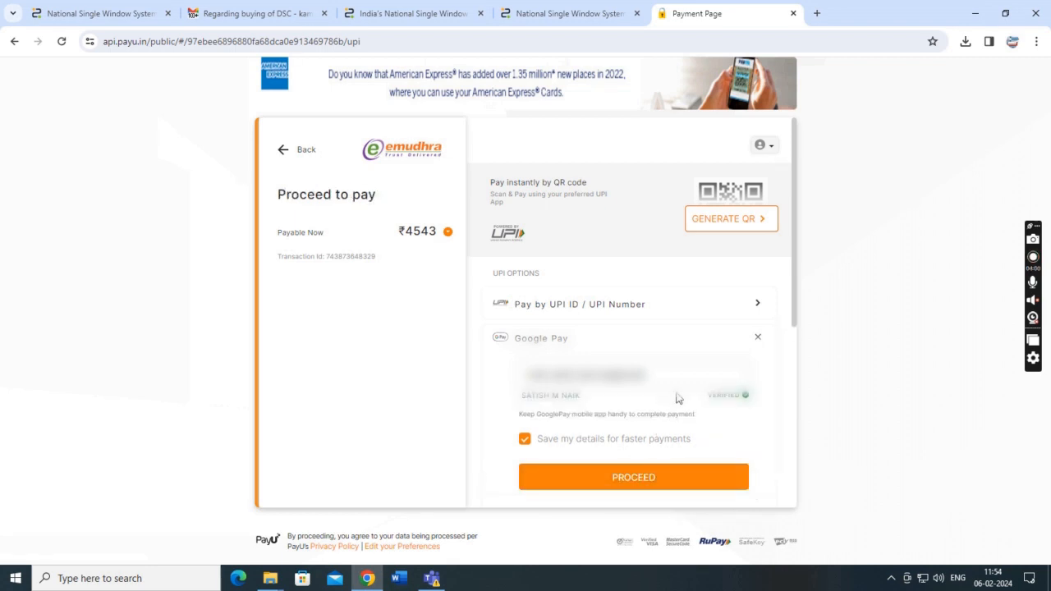
pyautogui.click(628, 480)
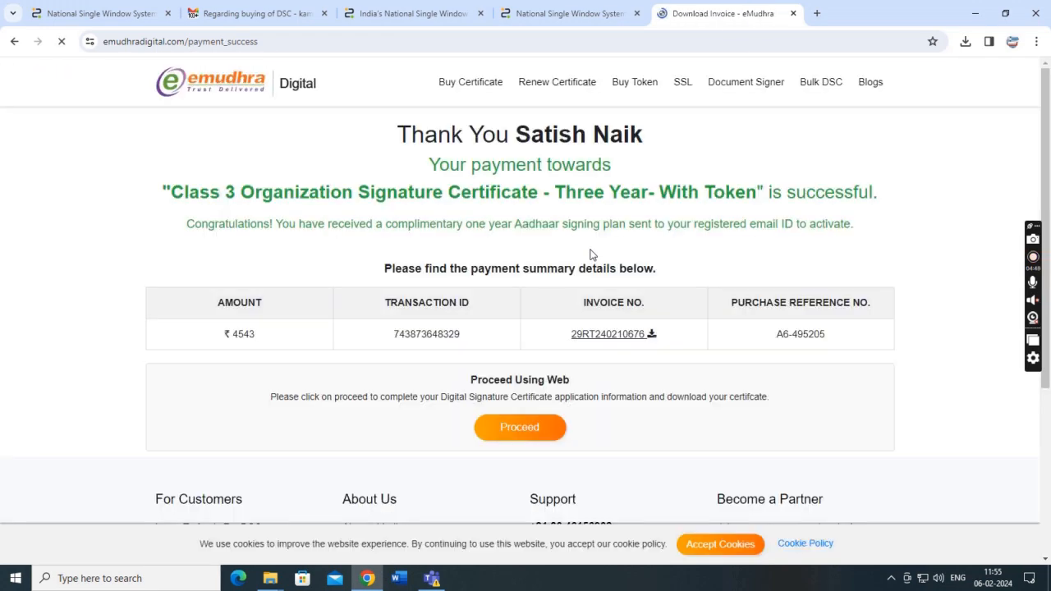
# Download the invoice PDF and proceed with the DSC application via web.
pyautogui.scroll(-2, 668, 374)
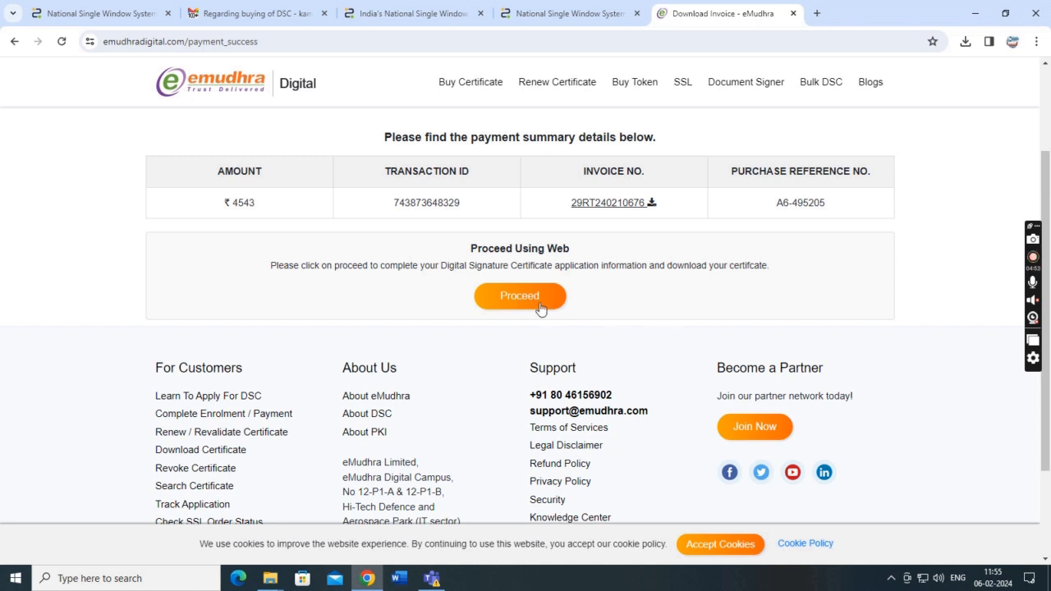
pyautogui.click(651, 202)
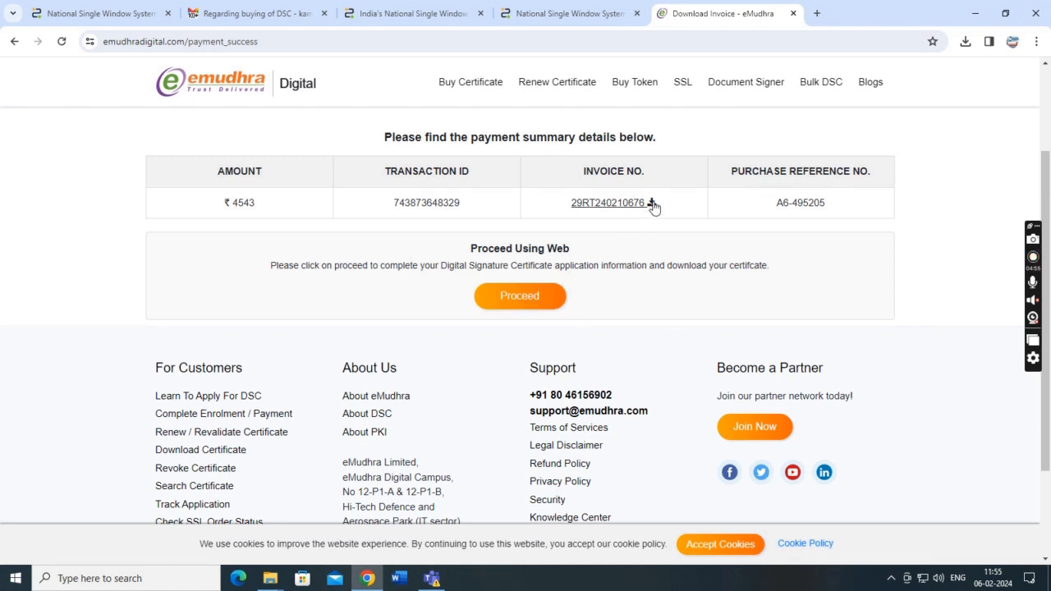
pyautogui.click(525, 298)
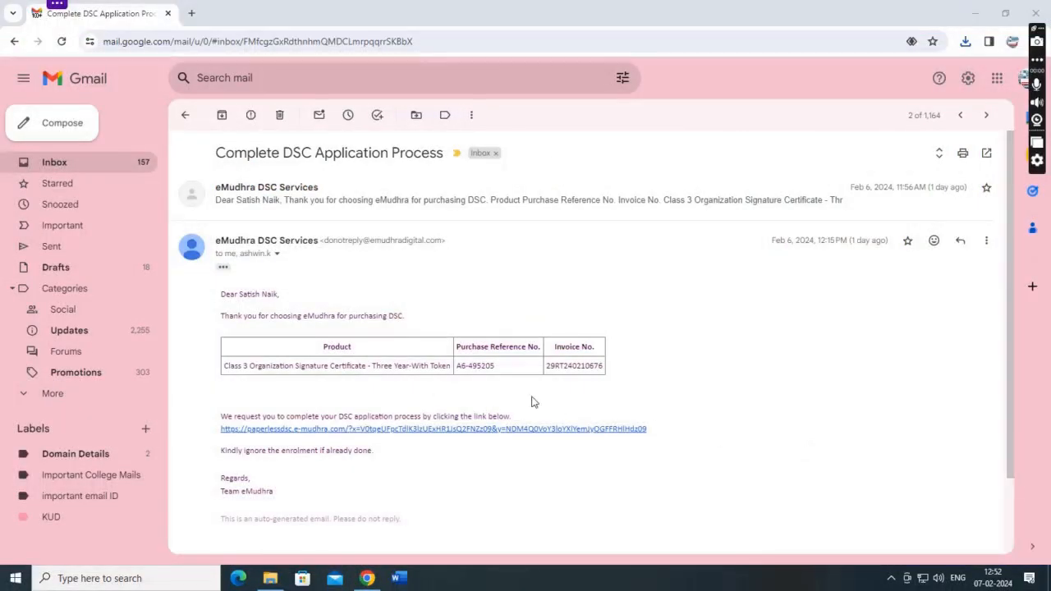
# Open the paperlessdsc.e-mudhra.com link in the Complete DSC Application Process email.
pyautogui.moveTo(217, 153); pyautogui.dragTo(438, 154)
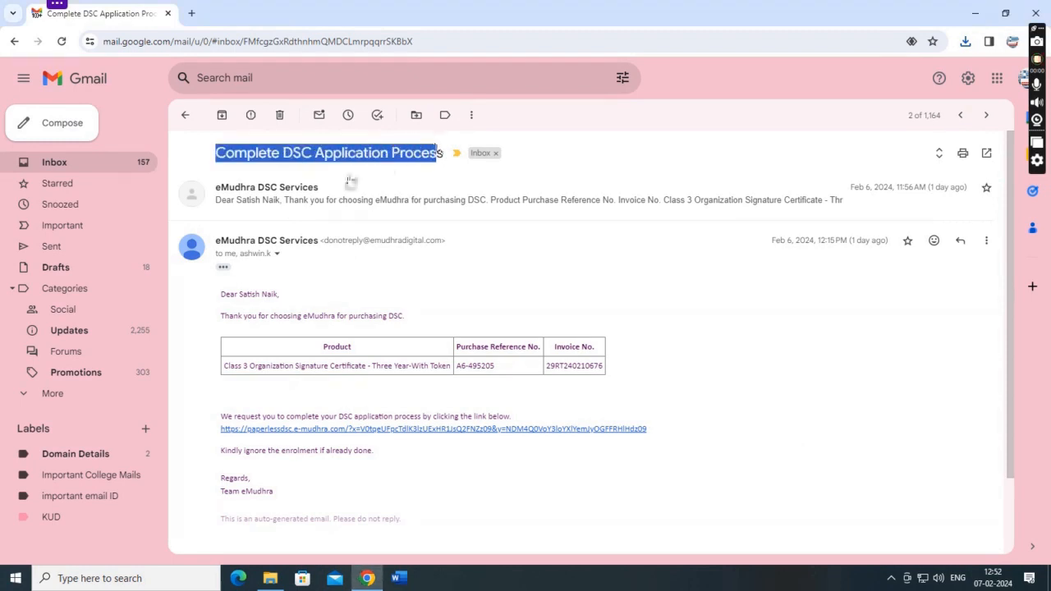
pyautogui.moveTo(321, 416); pyautogui.dragTo(357, 417)
pyautogui.click(335, 440)
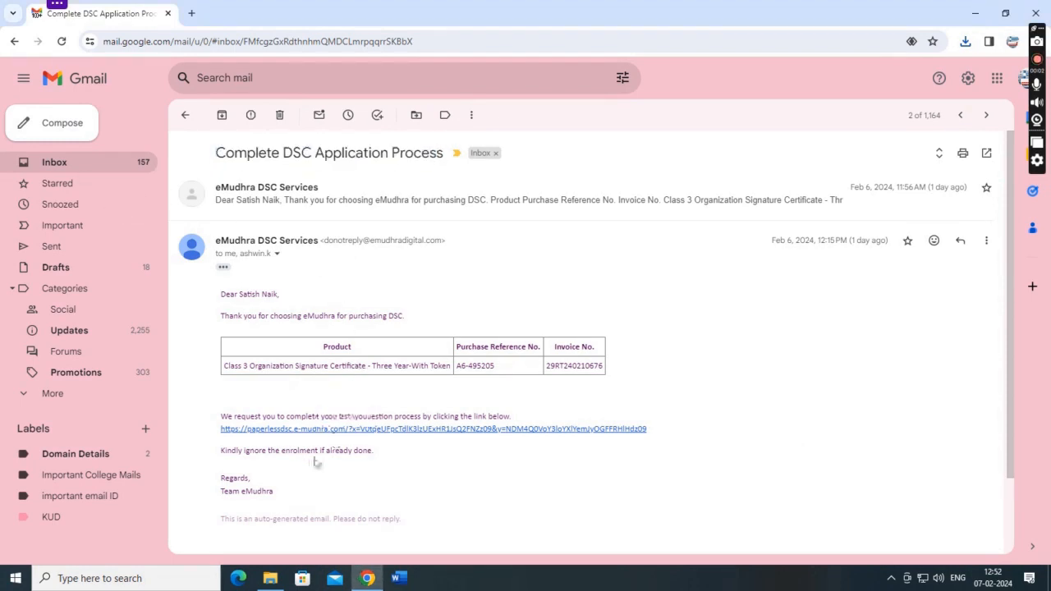
pyautogui.click(294, 435)
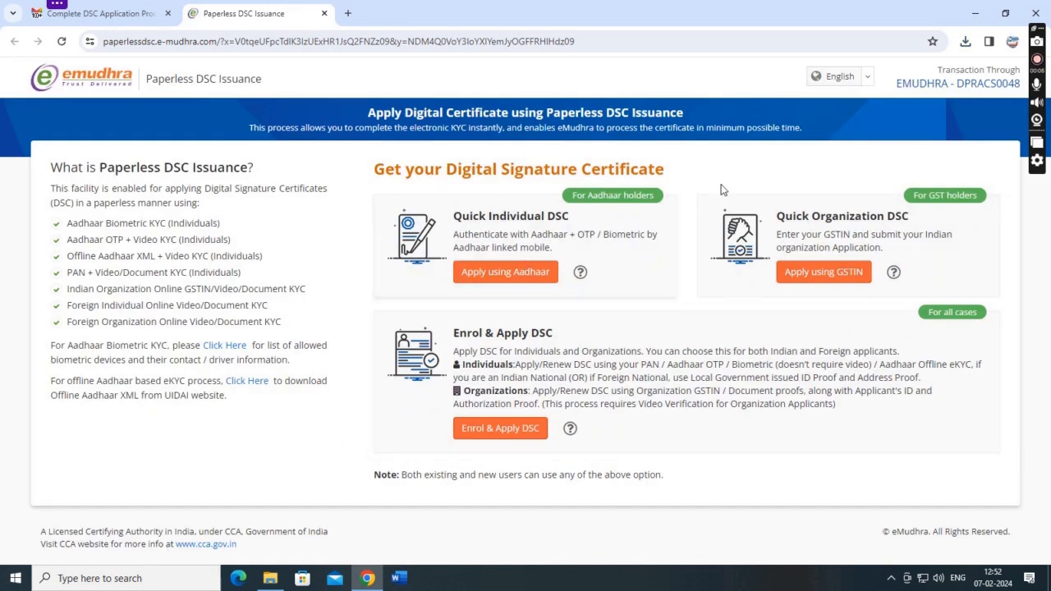
# Switch from the DSC page to File Explorer showing D:\NSWS\Docs.
pyautogui.moveTo(360, 170); pyautogui.dragTo(673, 169)
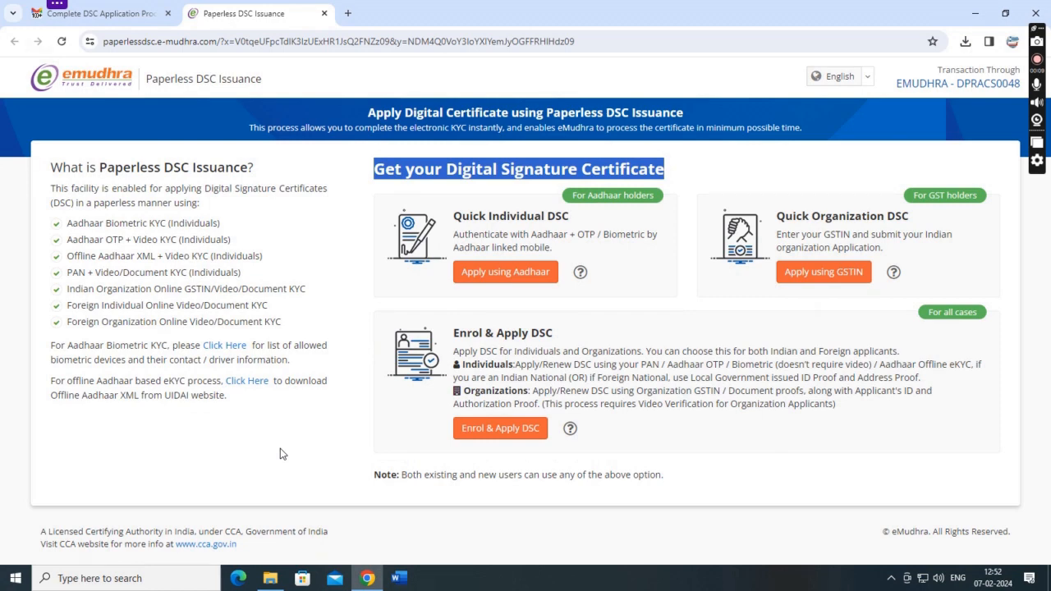
pyautogui.hotkey('alt', 'Tab')
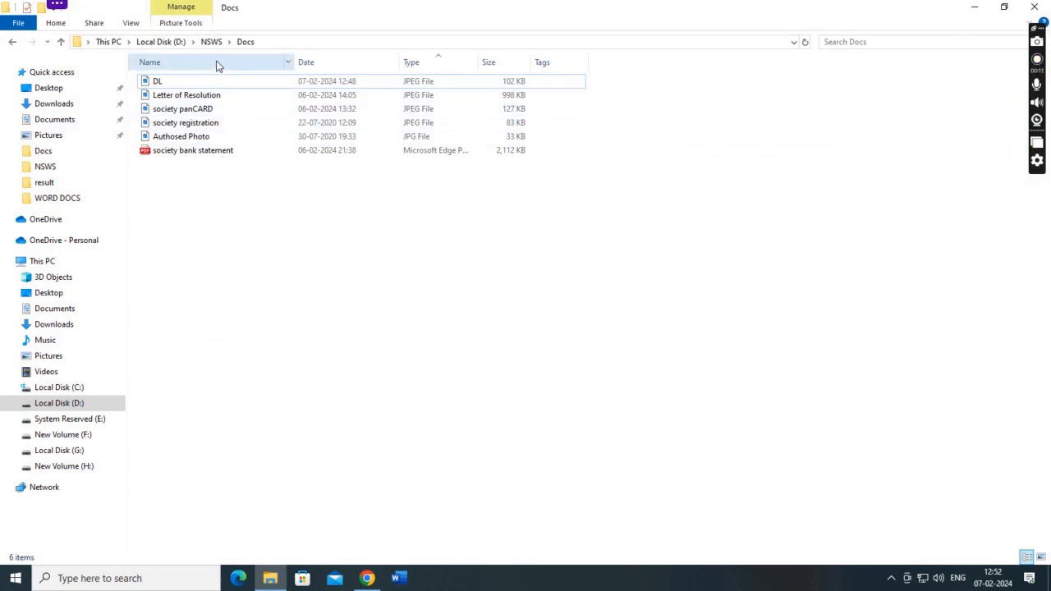
# Go through the Docs files: DL, society registration, Authosed Photo, society bank statement.
pyautogui.click(175, 83)
pyautogui.press('Down')
pyautogui.press('Down')
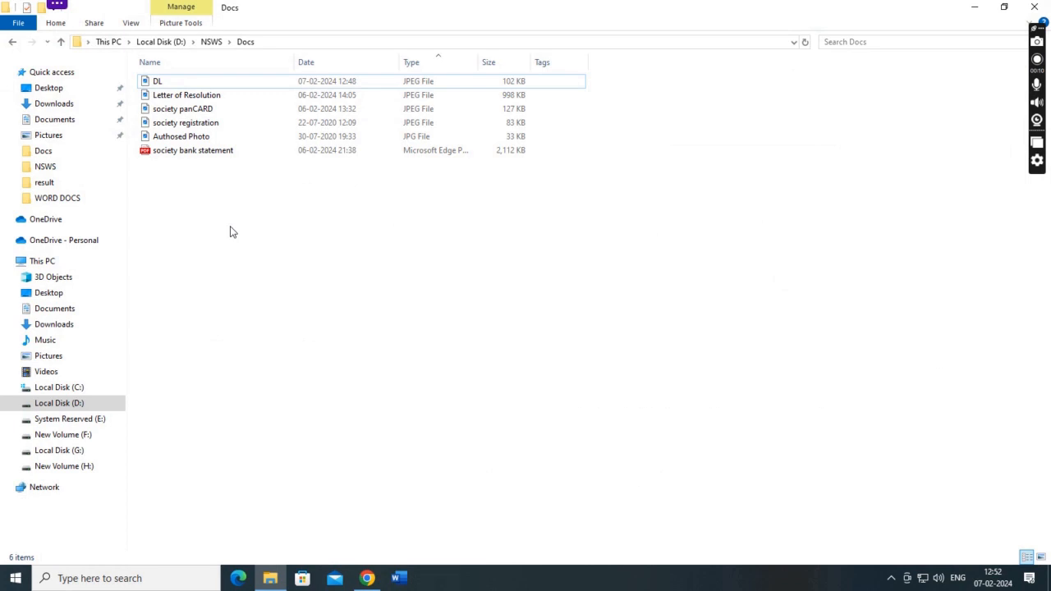
pyautogui.click(199, 125)
pyautogui.click(206, 138)
pyautogui.click(217, 153)
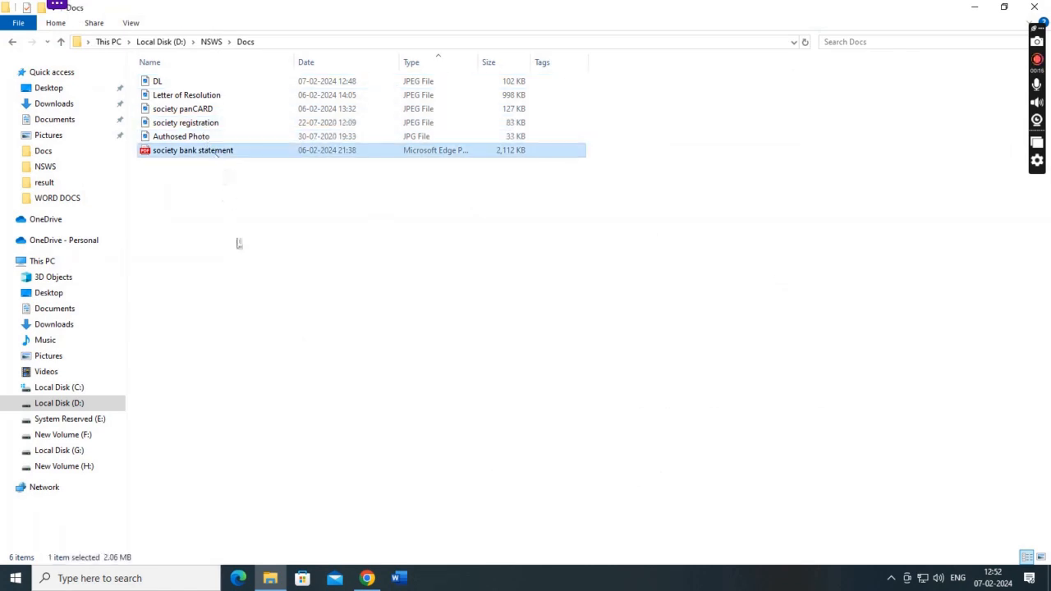
# Return to the Paperless DSC page and start Enrol & Apply DSC for Organizations.
pyautogui.click(367, 578)
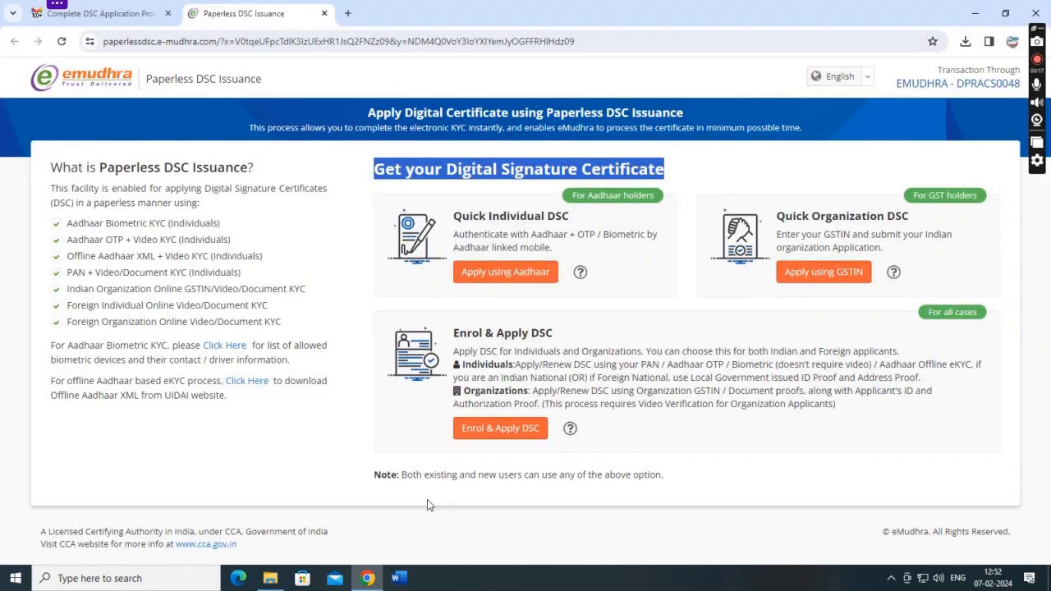
pyautogui.tripleClick(485, 338)
pyautogui.doubleClick(476, 391)
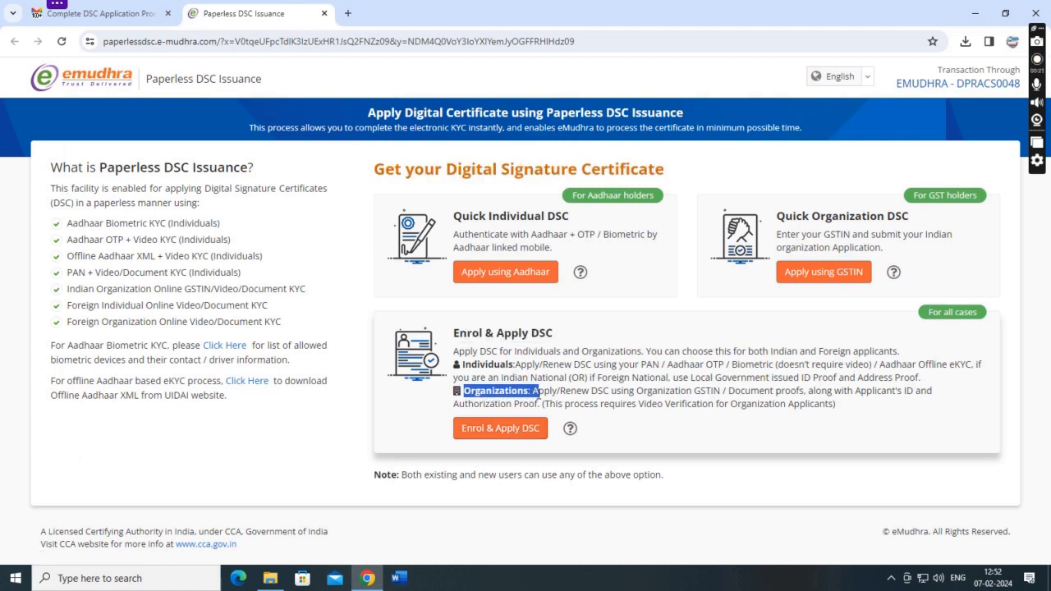
pyautogui.click(499, 429)
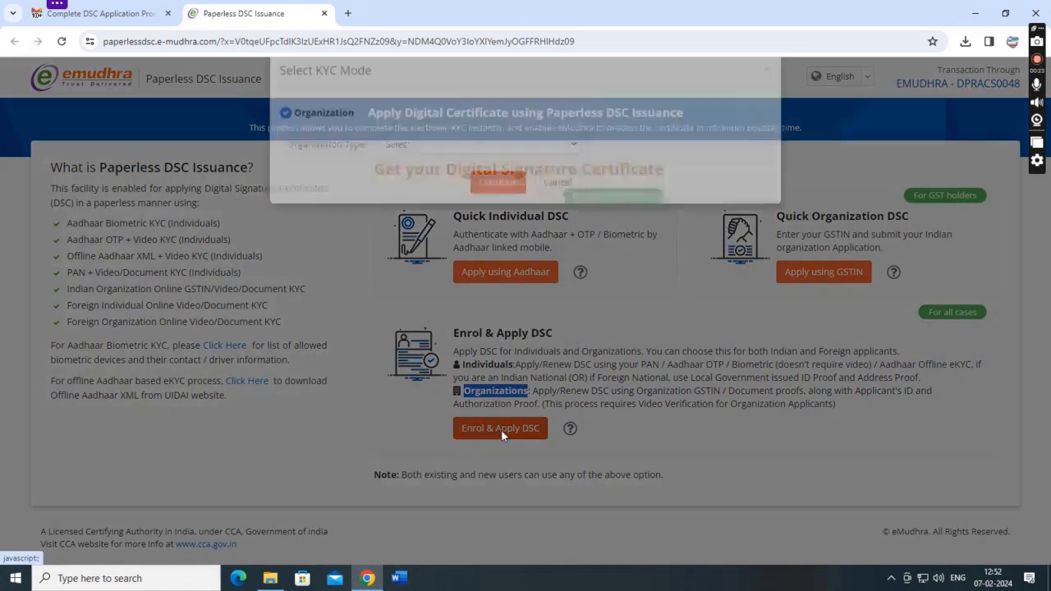
# Choose AOP/BOI as the organization type and continue to the enrolment form.
pyautogui.click(413, 173)
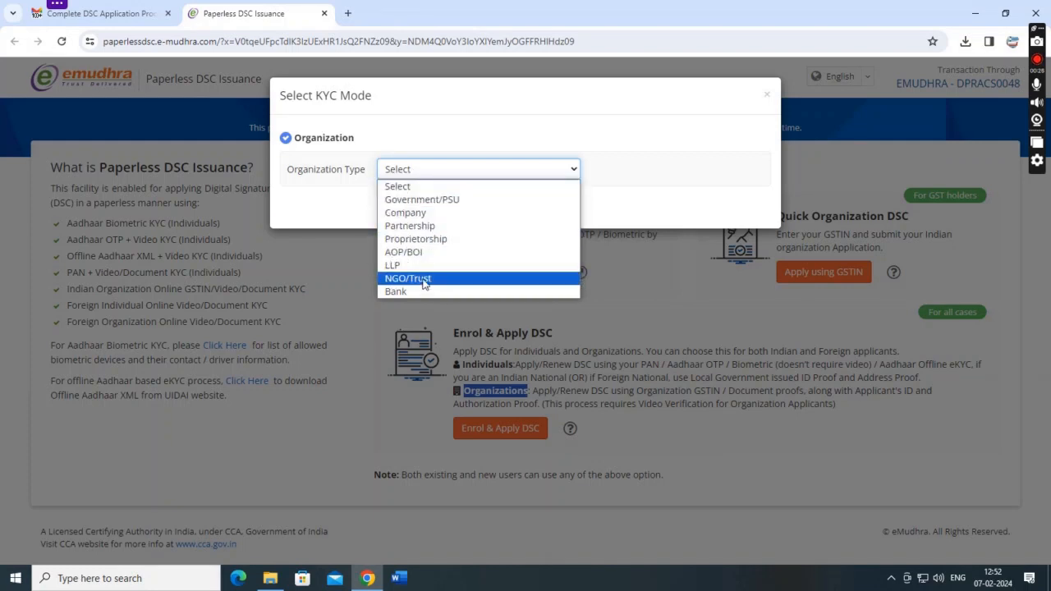
pyautogui.click(427, 254)
pyautogui.click(497, 520)
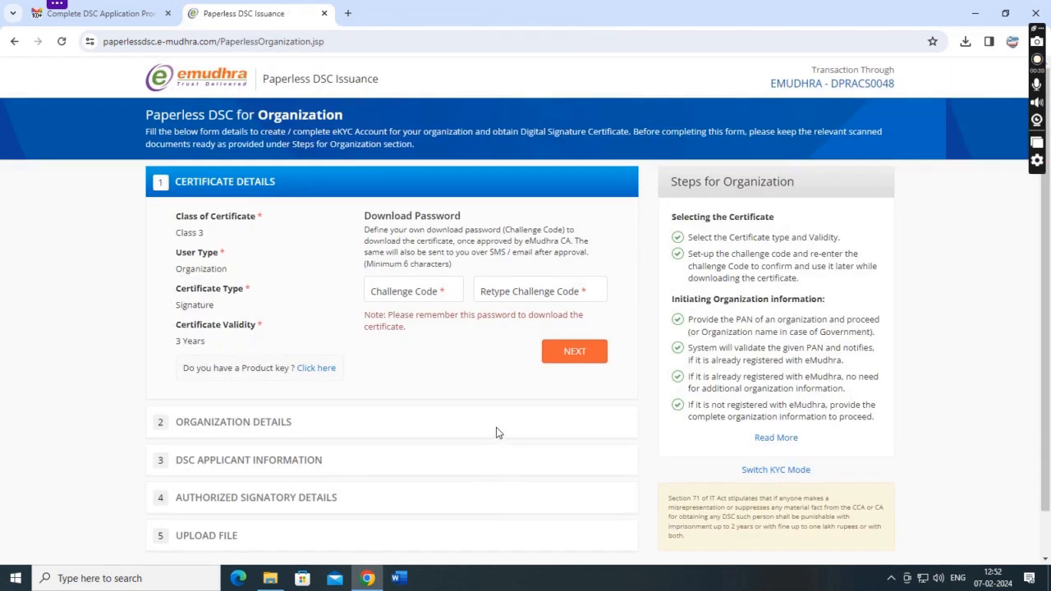
# Enter and confirm the challenge code, save Certificate Details, and focus Organization PAN.
pyautogui.click(397, 298)
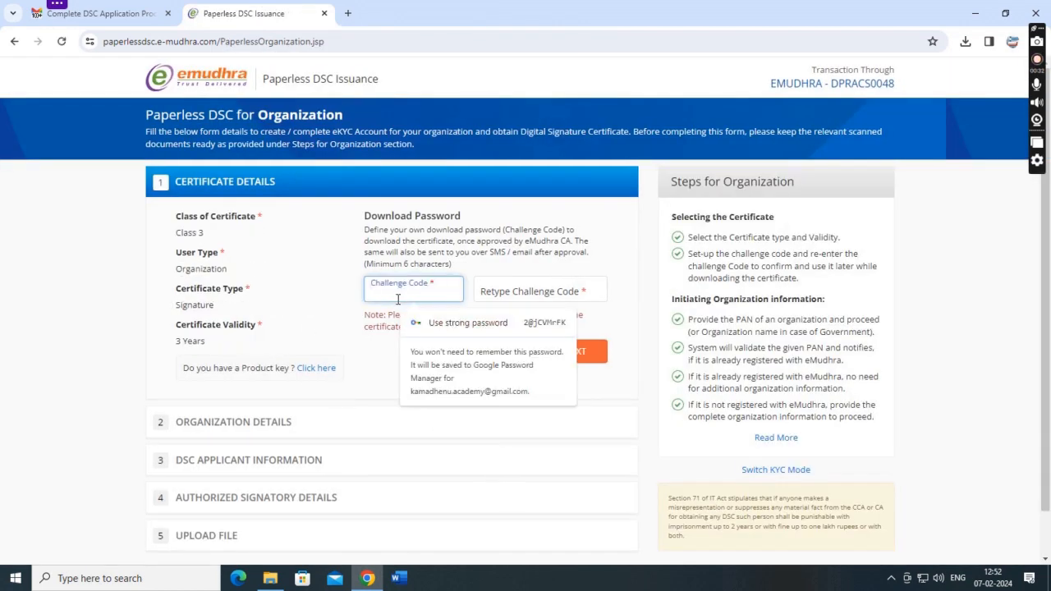
pyautogui.write('************')
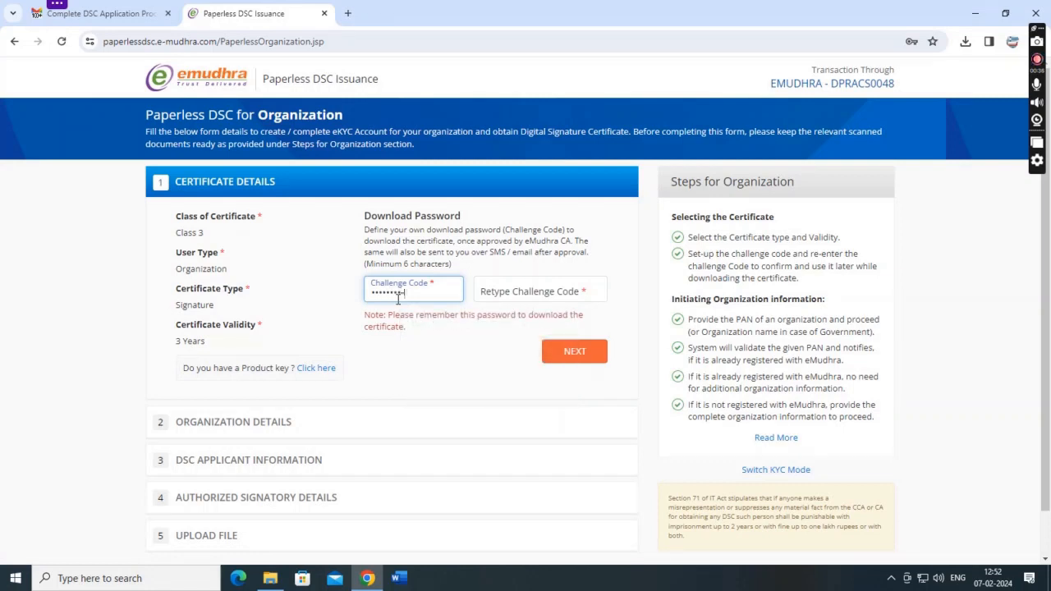
pyautogui.click(516, 294)
pyautogui.write('*********')
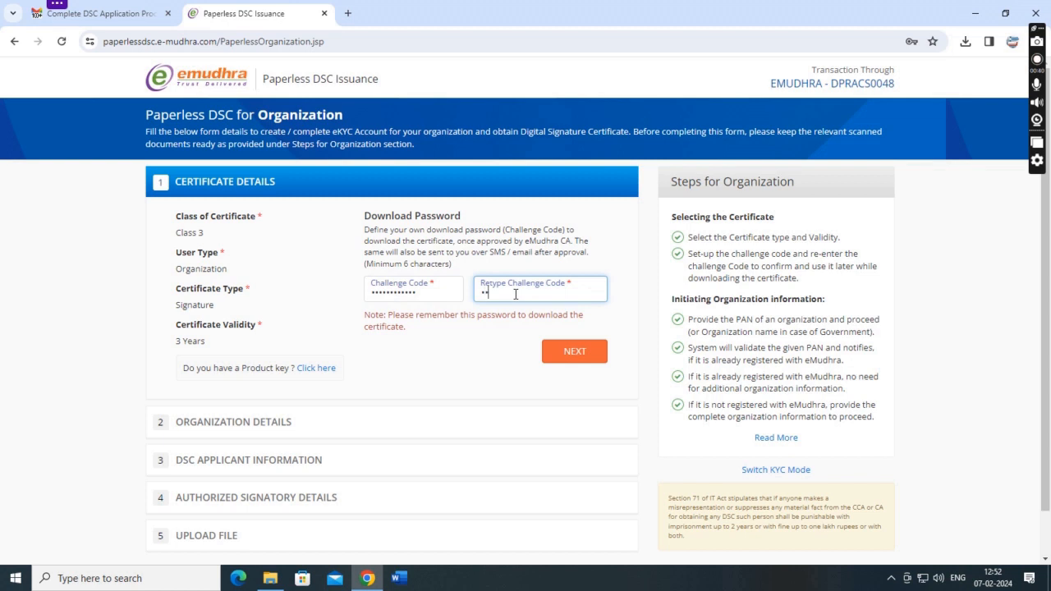
pyautogui.write('***')
pyautogui.click(575, 353)
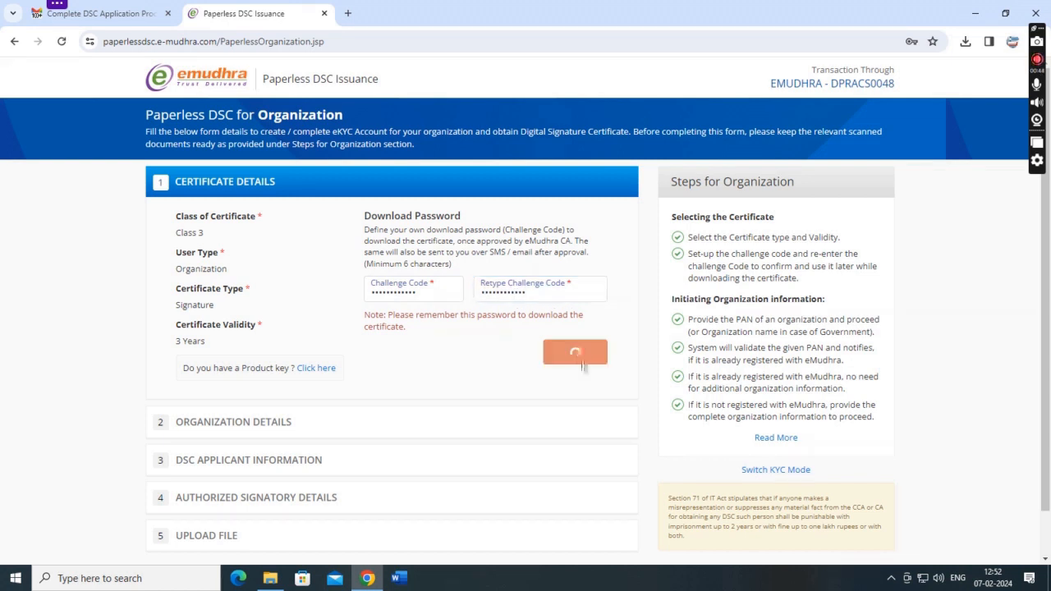
pyautogui.click(345, 274)
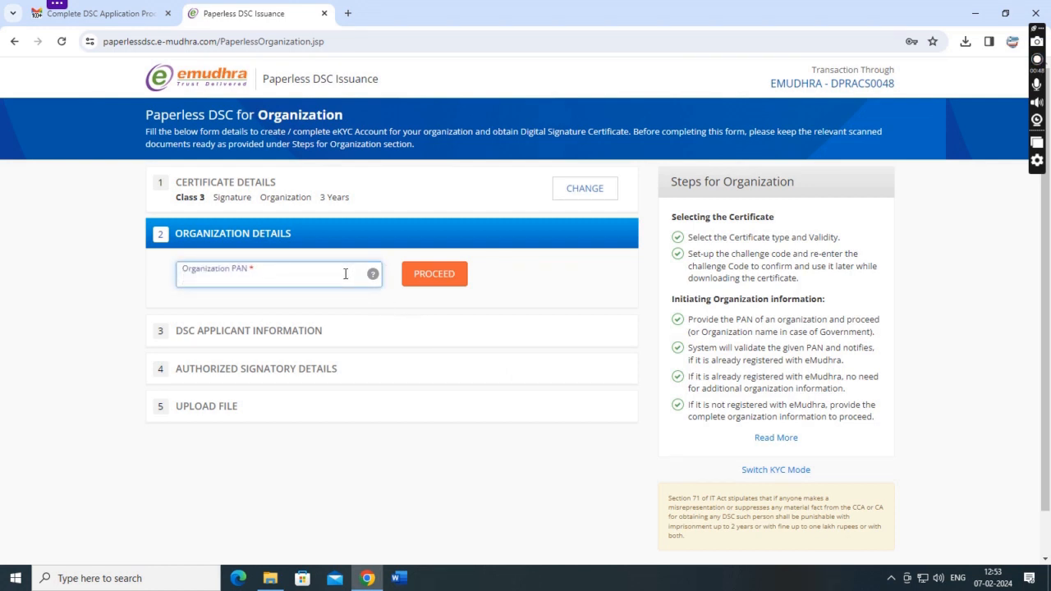
# Verify the organization PAN and fill in SATHYAM COMPUTER EDUCATION SOCIETY's address, postal code, state and city.
pyautogui.hotkey('ctrl', 'v')
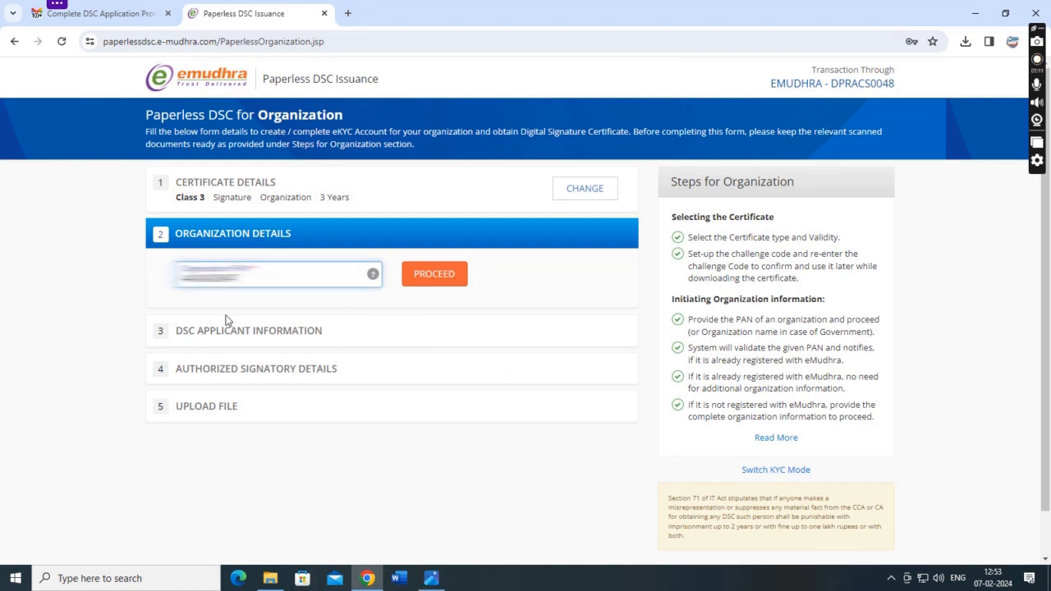
pyautogui.click(419, 281)
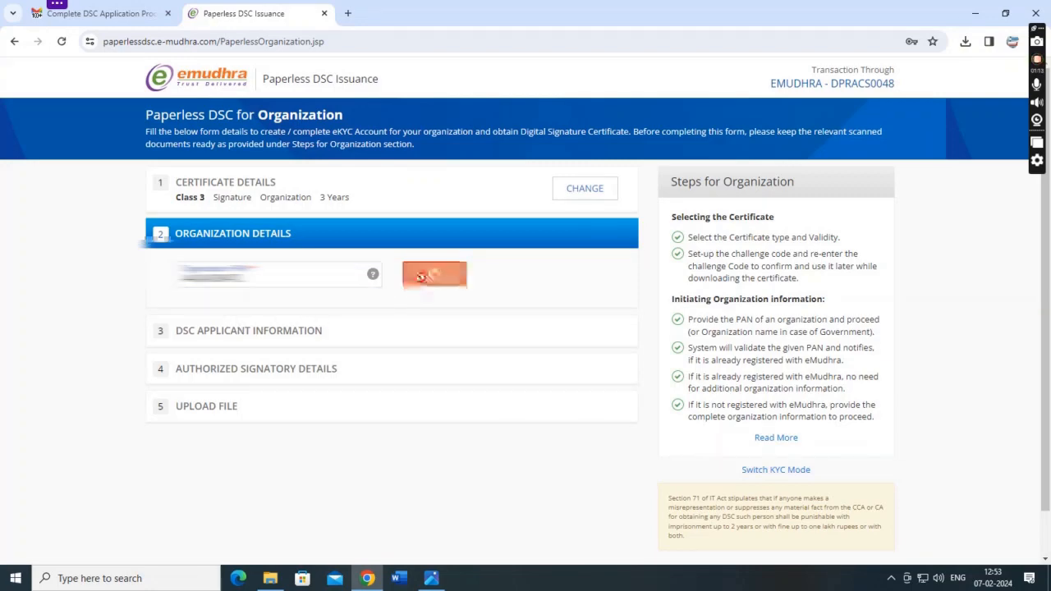
pyautogui.scroll(-1, 330, 339)
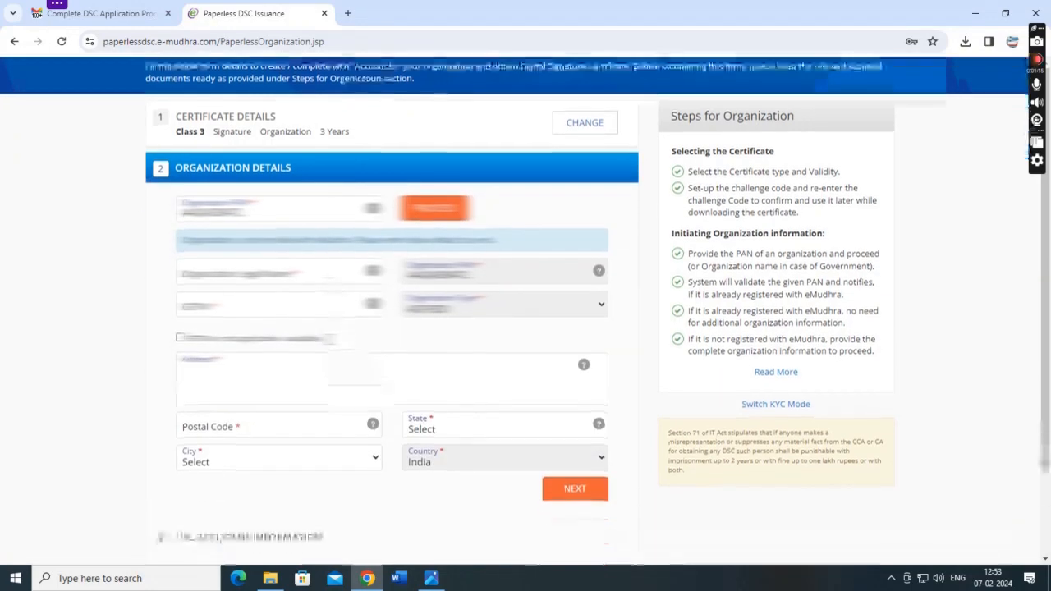
pyautogui.click(244, 280)
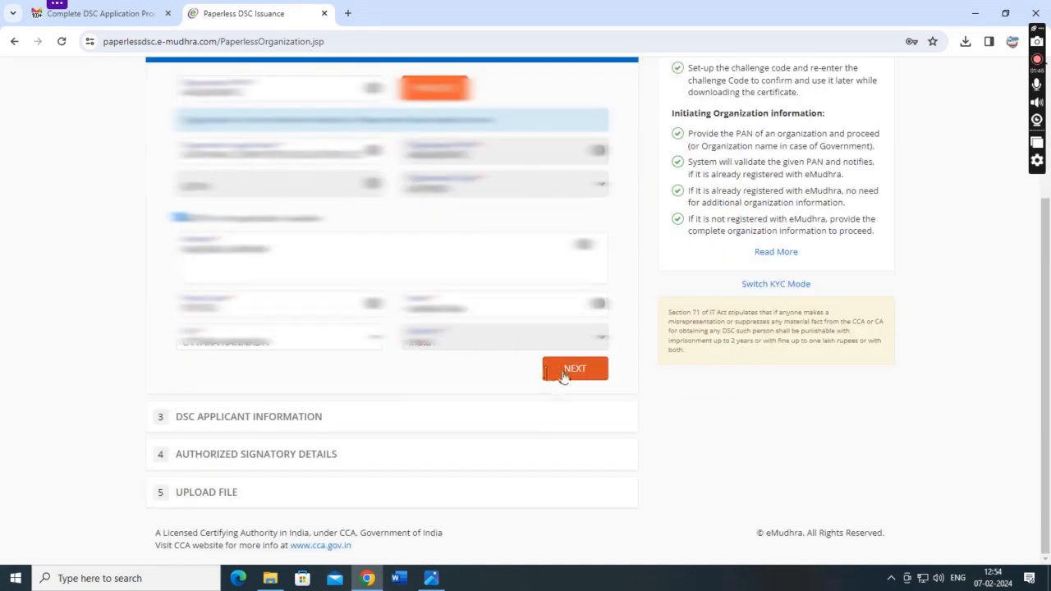
pyautogui.click(564, 372)
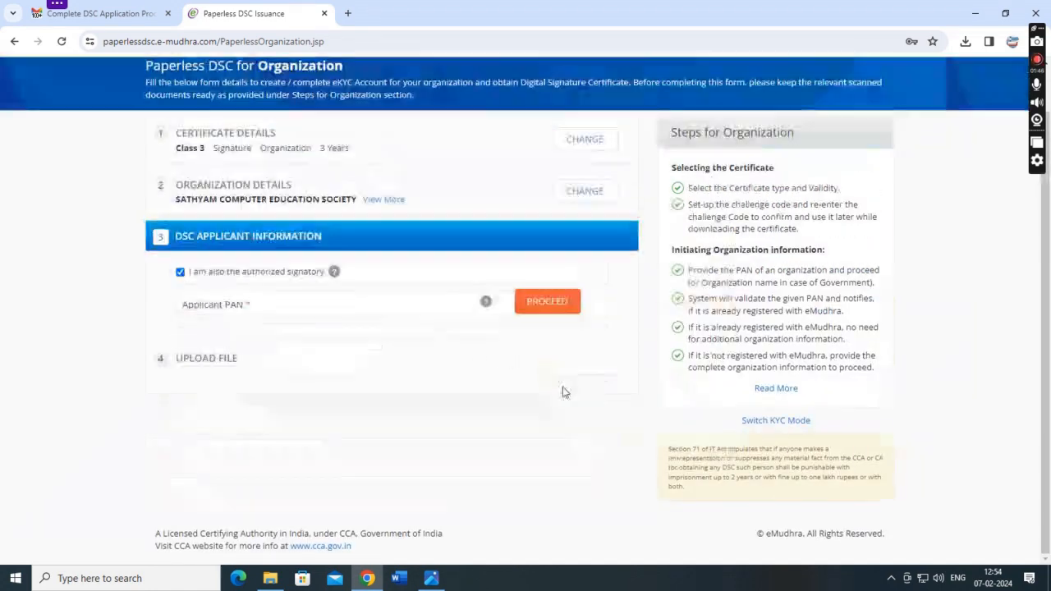
# Paste and check the applicant's PAN, bringing up the new-applicant enrolment form.
pyautogui.click(241, 308)
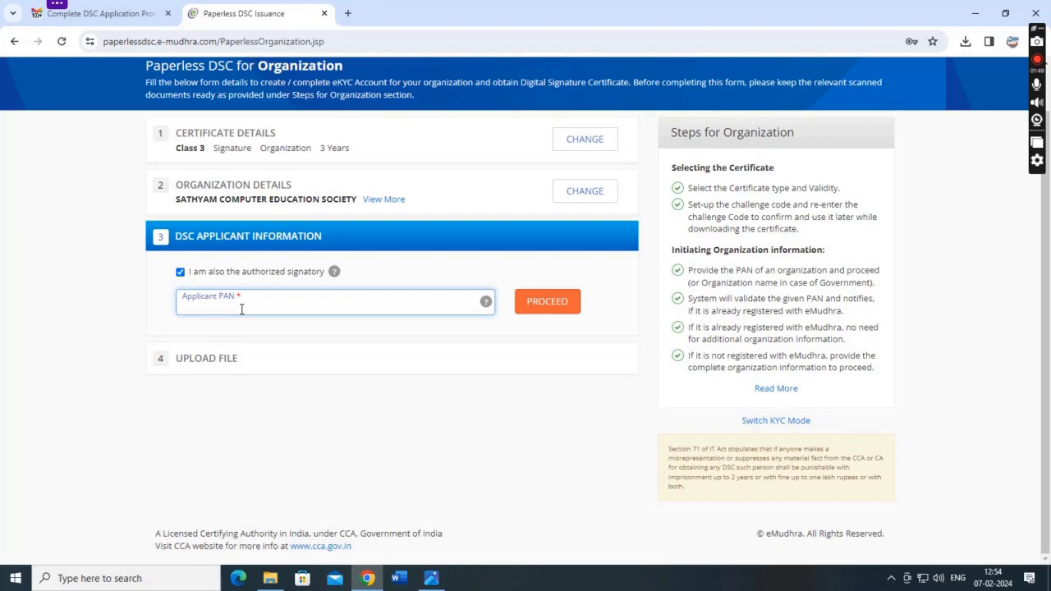
pyautogui.hotkey('ctrl', 'v')
pyautogui.click(535, 302)
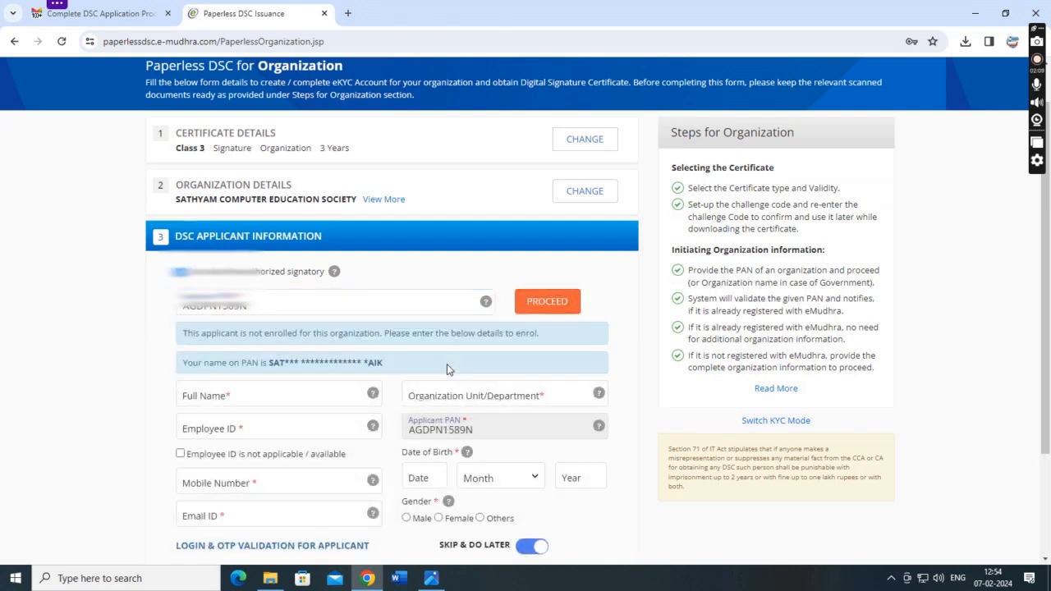
pyautogui.scroll(-3, 447, 368)
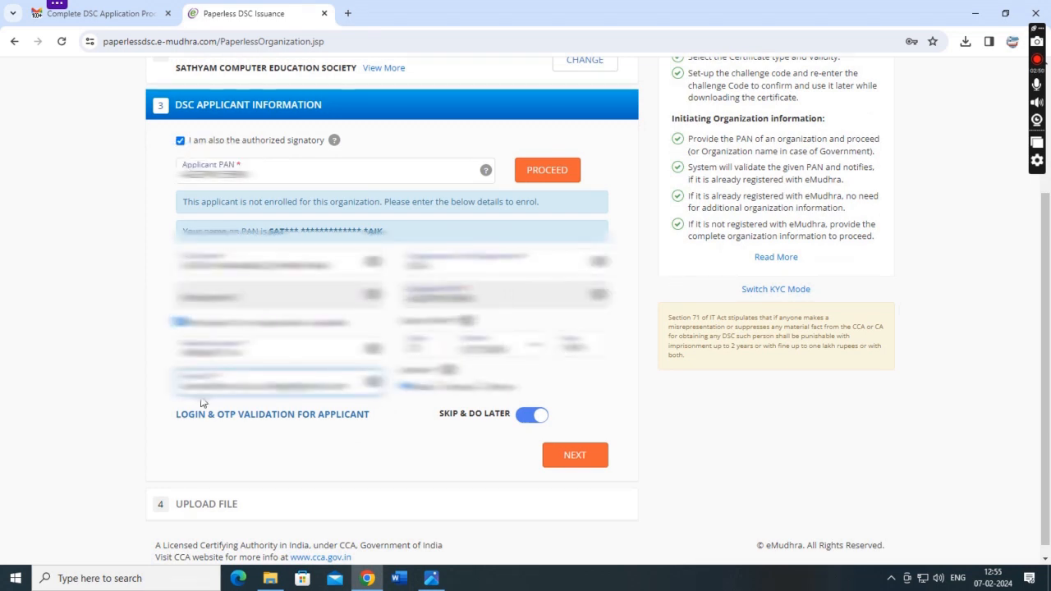
# Save the applicant details and review the Organization / Signatory Documents upload section.
pyautogui.click(556, 468)
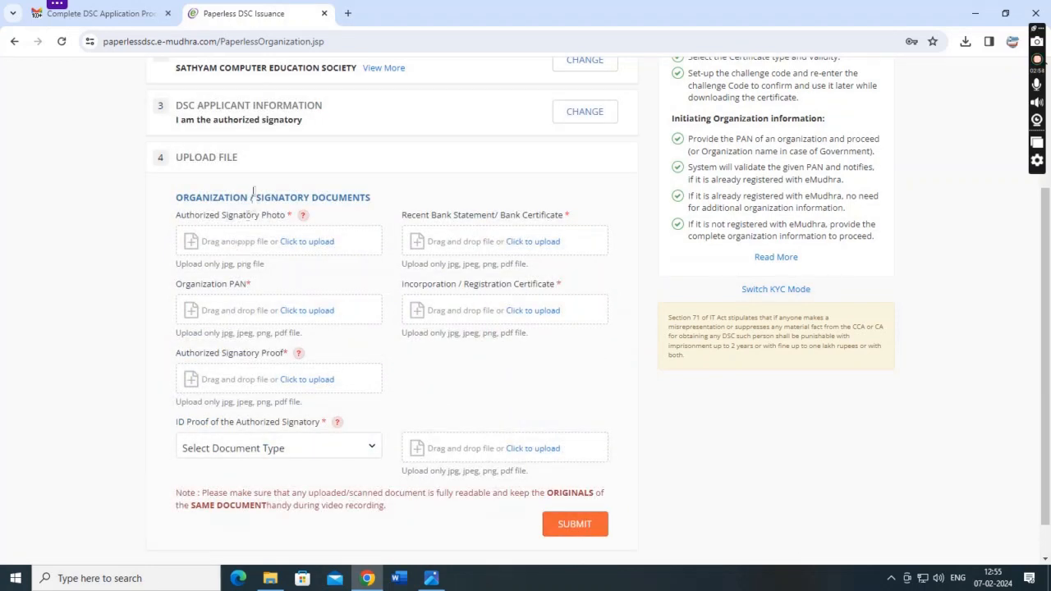
pyautogui.moveTo(178, 197); pyautogui.dragTo(369, 209)
pyautogui.click(370, 210)
pyautogui.moveTo(176, 201); pyautogui.dragTo(377, 200)
pyautogui.click(328, 207)
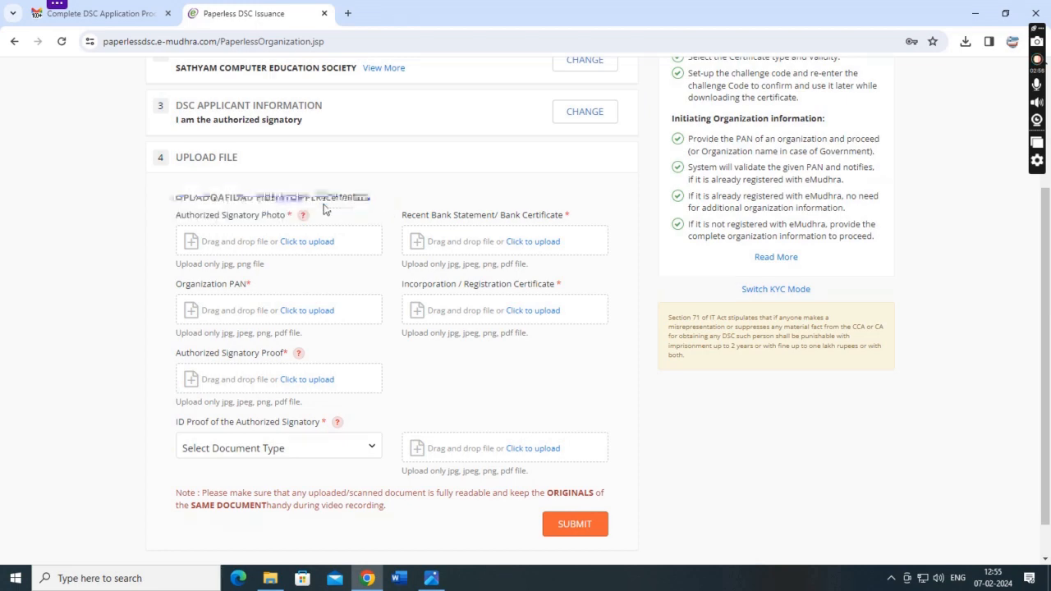
# Attach the authorized signatory photo from D:\NSWS and submit the application.
pyautogui.click(310, 247)
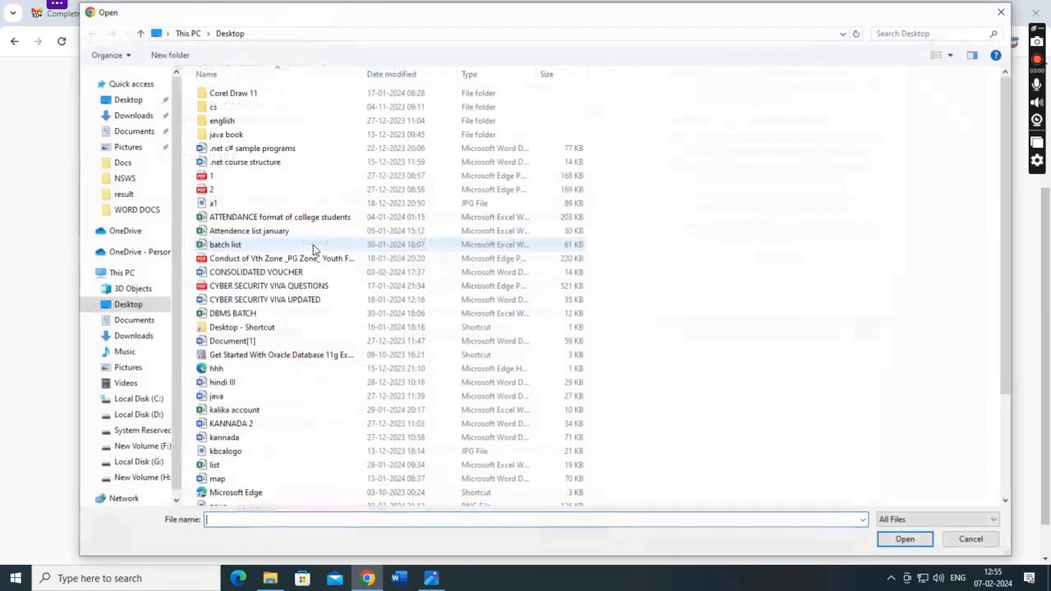
pyautogui.click(128, 414)
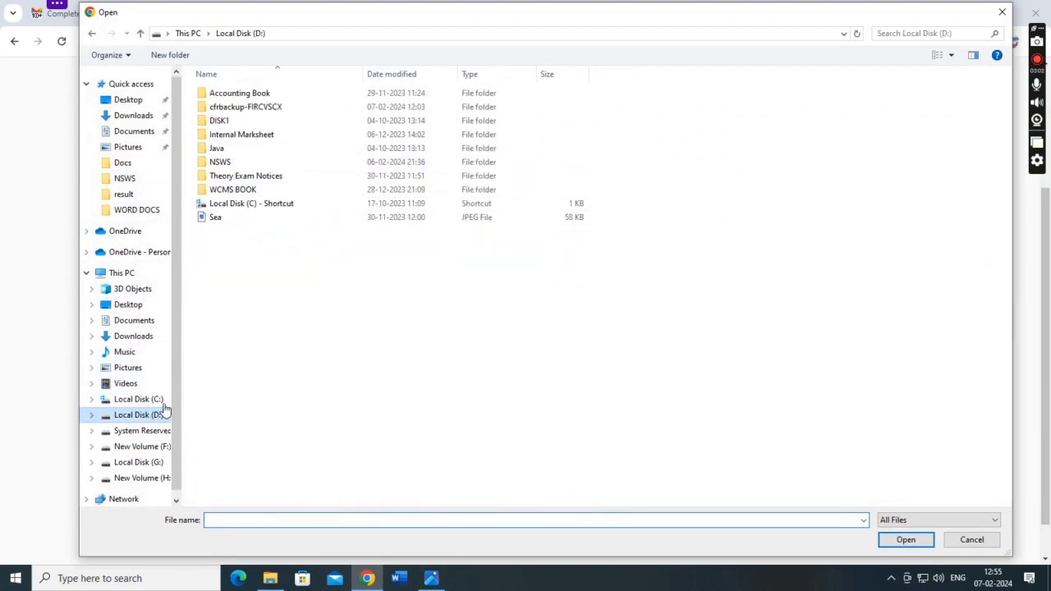
pyautogui.doubleClick(222, 162)
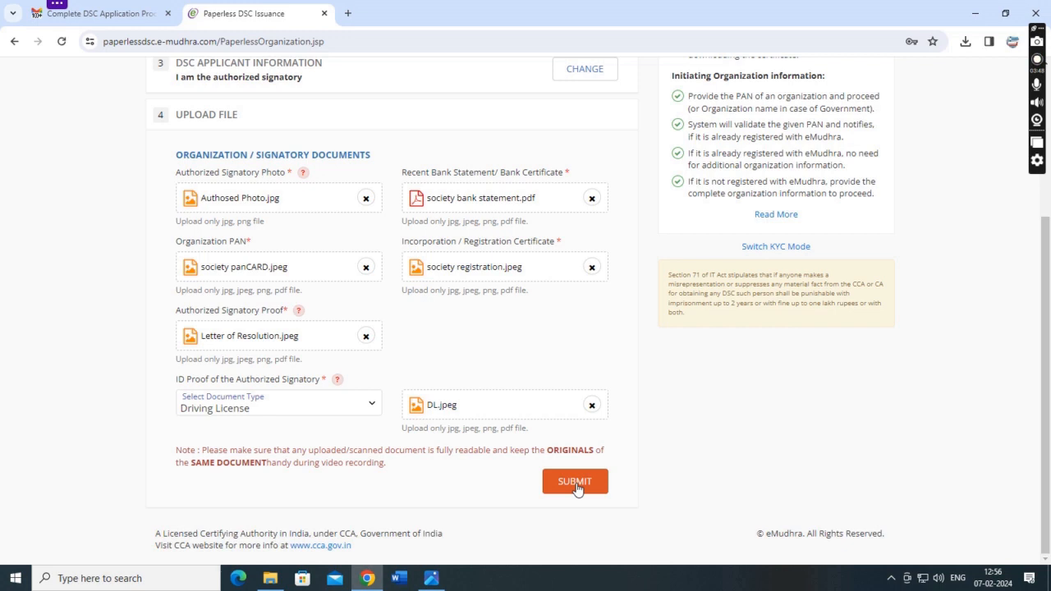
pyautogui.click(575, 485)
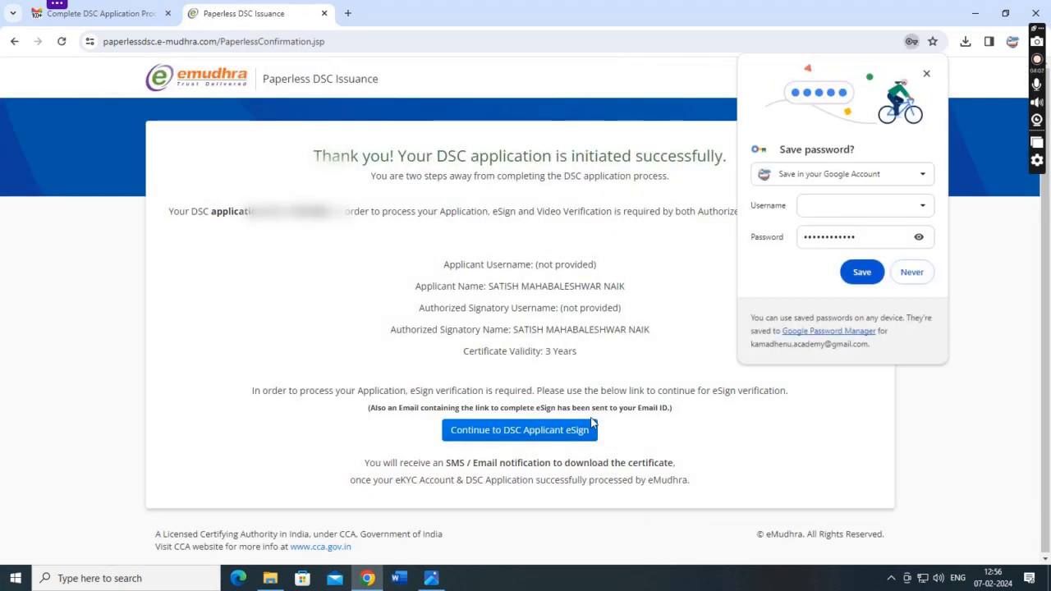
# Dismiss the save-password prompt and review the success message and two-steps-away note.
pyautogui.click(926, 74)
pyautogui.moveTo(320, 156); pyautogui.dragTo(739, 159)
pyautogui.click(676, 188)
pyautogui.moveTo(354, 178); pyautogui.dragTo(680, 182)
pyautogui.click(310, 219)
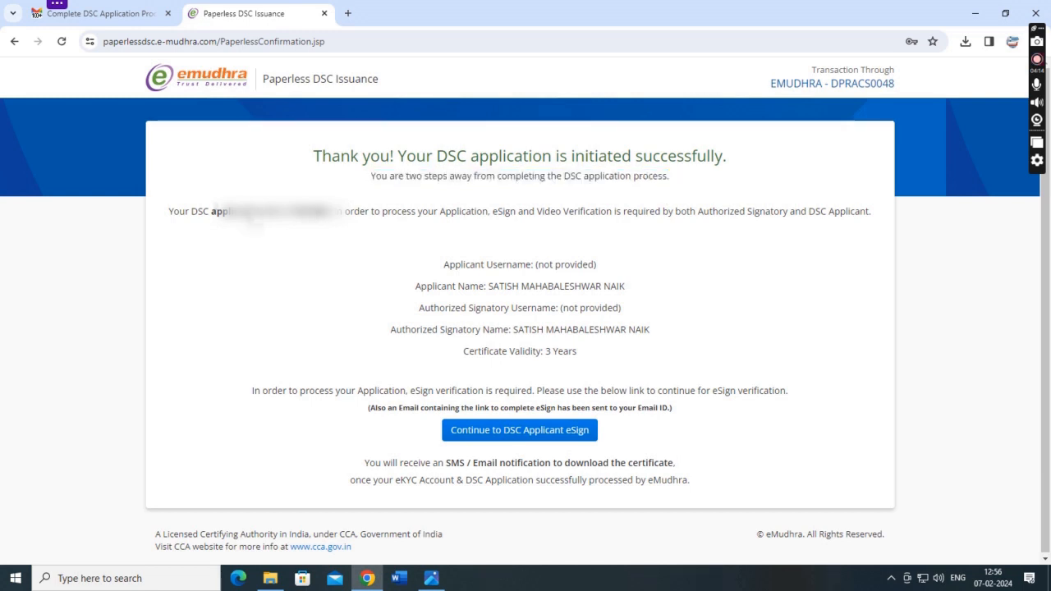
# Review the application reference line and the Authorized Signatory and DSC Applicant mentions.
pyautogui.moveTo(171, 213); pyautogui.dragTo(884, 215)
pyautogui.moveTo(674, 212); pyautogui.dragTo(856, 227)
pyautogui.click(565, 257)
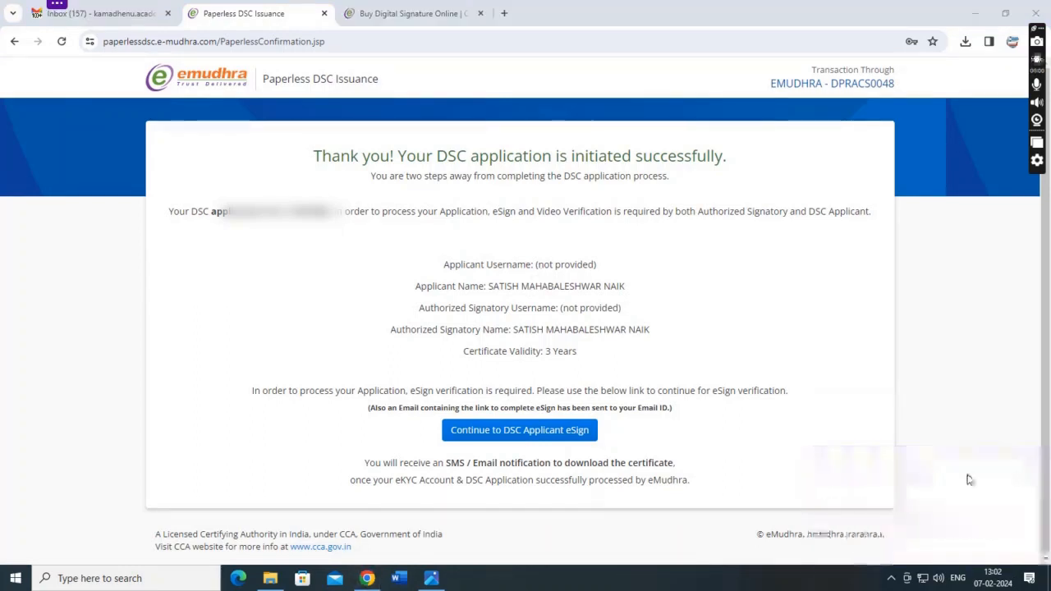
# Continue to the eSign step and set the desired username and a six-digit PIN, confirmed.
pyautogui.click(511, 431)
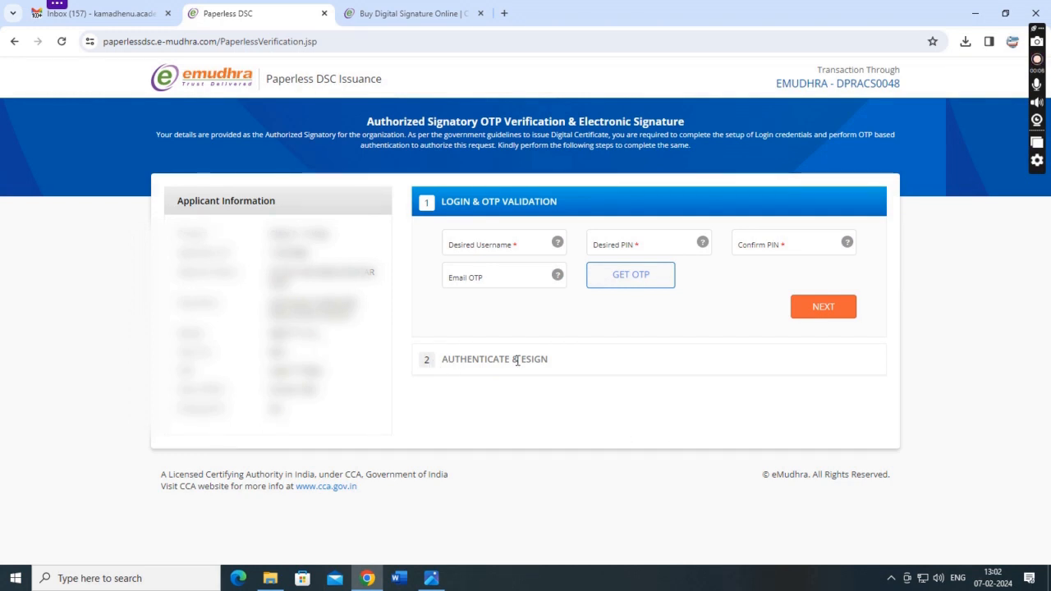
pyautogui.click(504, 246)
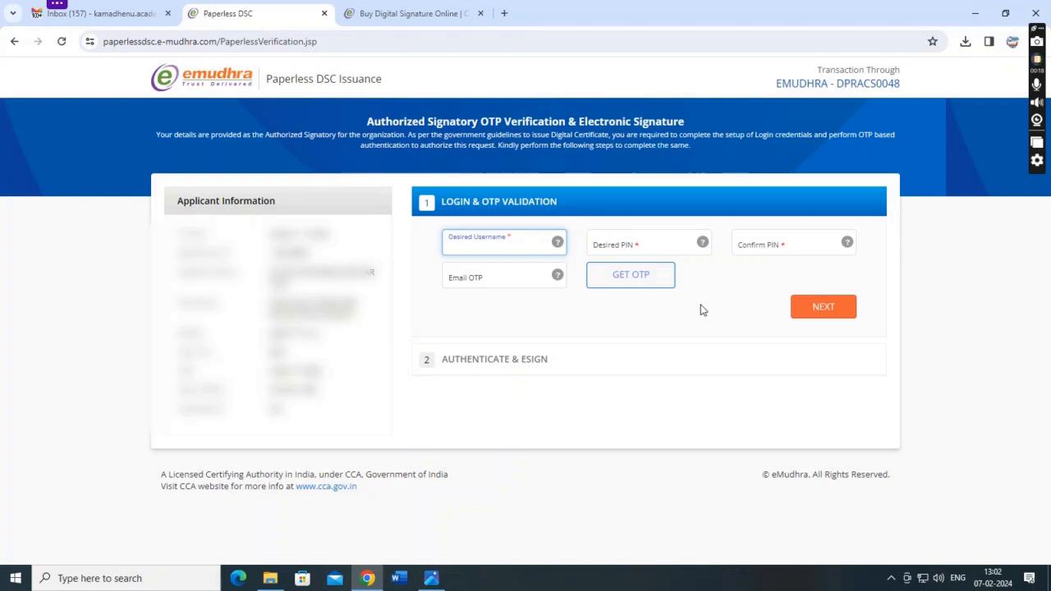
pyautogui.write('SATISH')
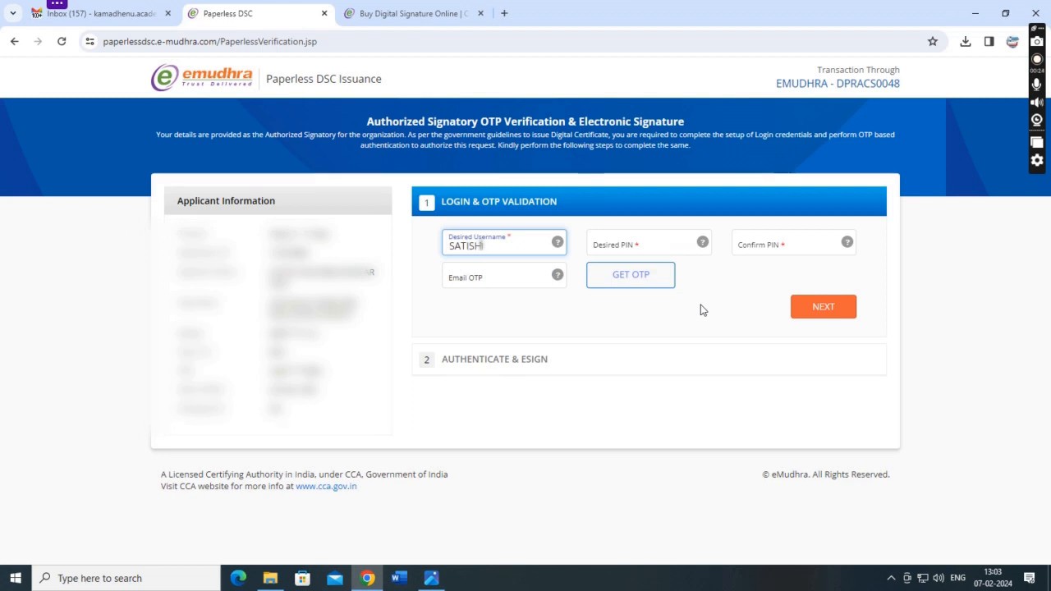
pyautogui.write('KWR')
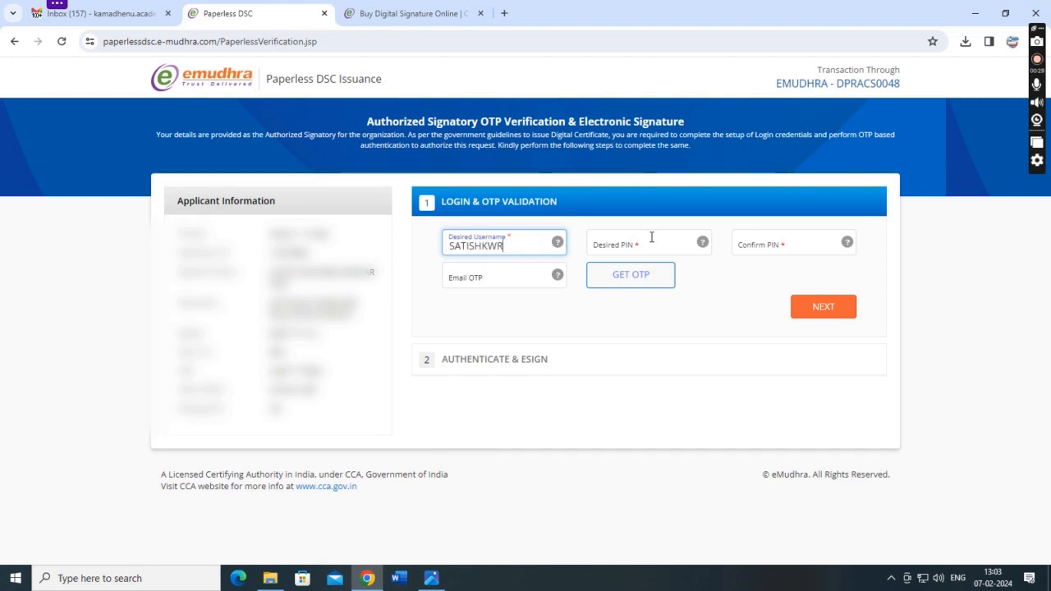
pyautogui.moveTo(558, 243)
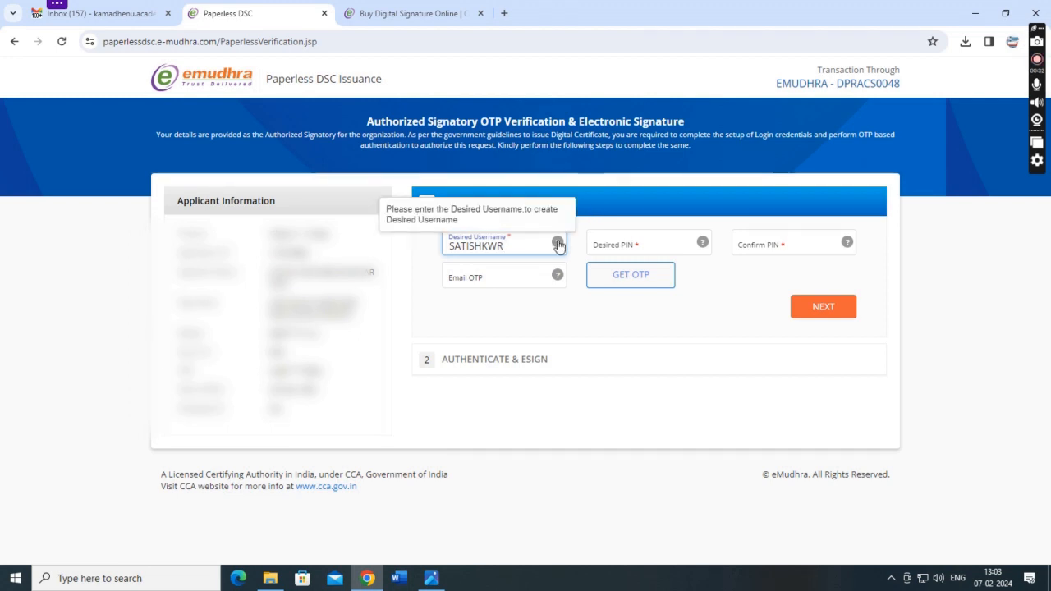
pyautogui.click(643, 247)
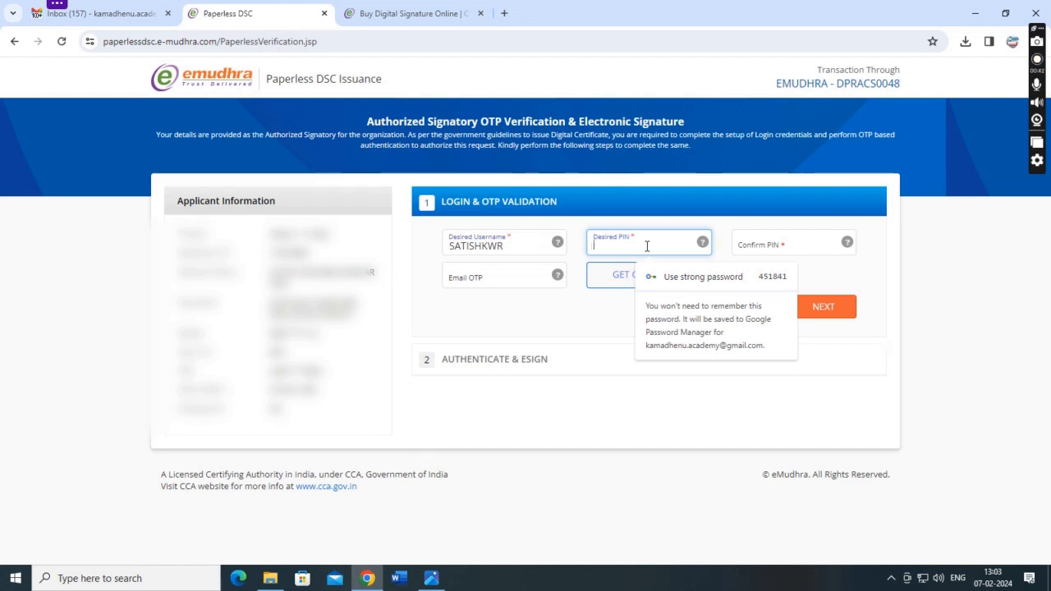
pyautogui.write('1•••••')
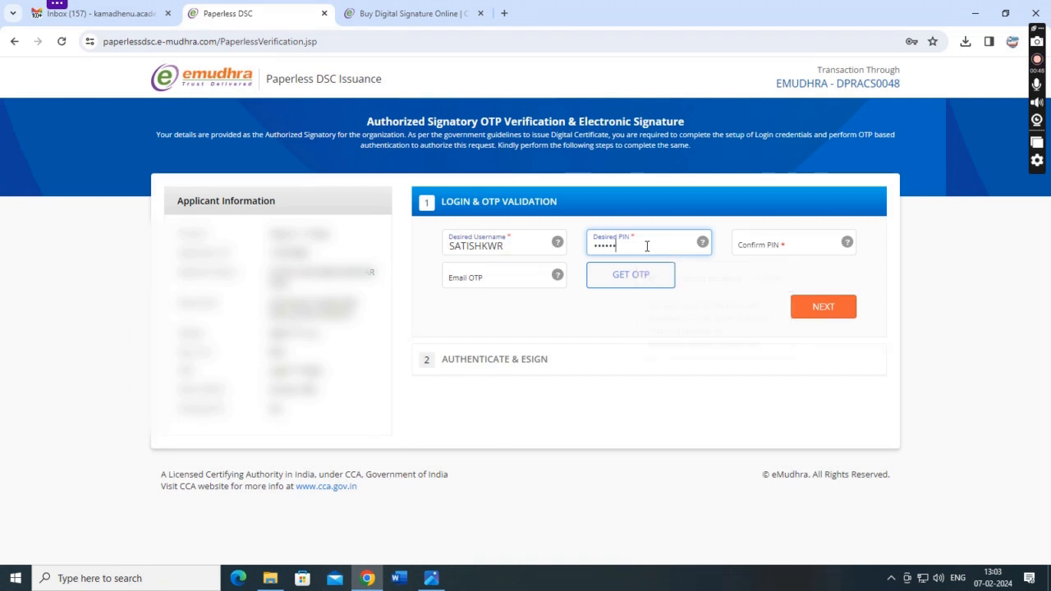
pyautogui.click(756, 246)
pyautogui.write('••••••')
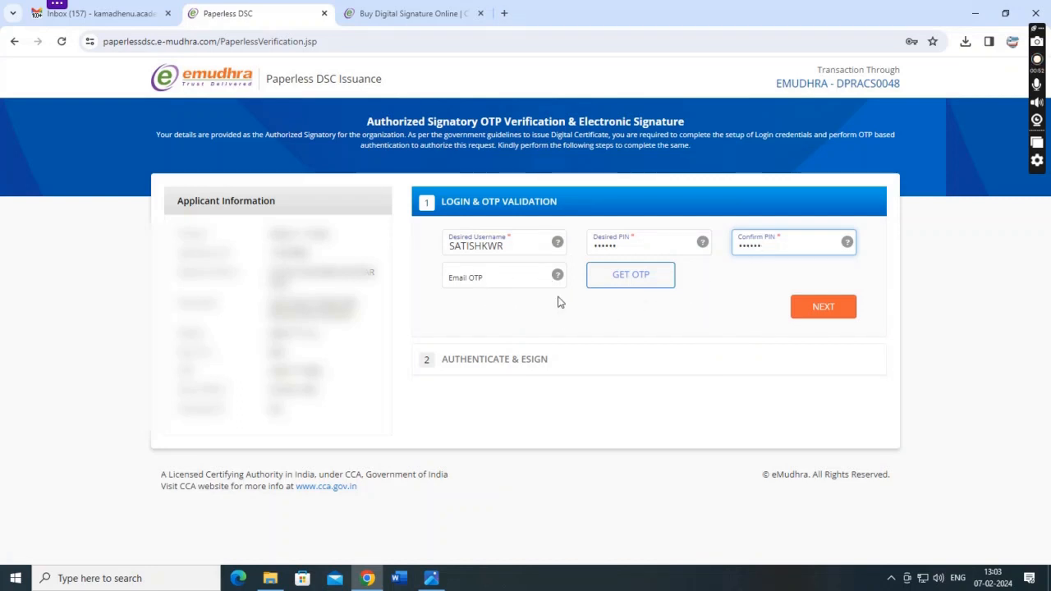
# Request the email OTP, enter the emailed code and submit the login details.
pyautogui.click(484, 276)
pyautogui.write('••••')
pyautogui.press('BackSpace')
pyautogui.press('BackSpace')
pyautogui.press('BackSpace')
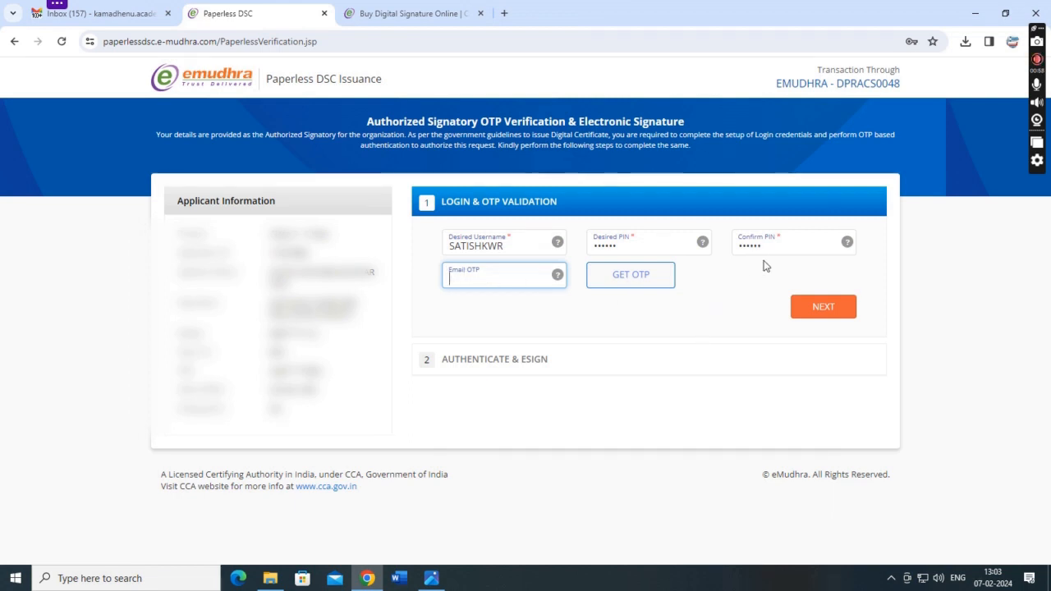
pyautogui.click(633, 277)
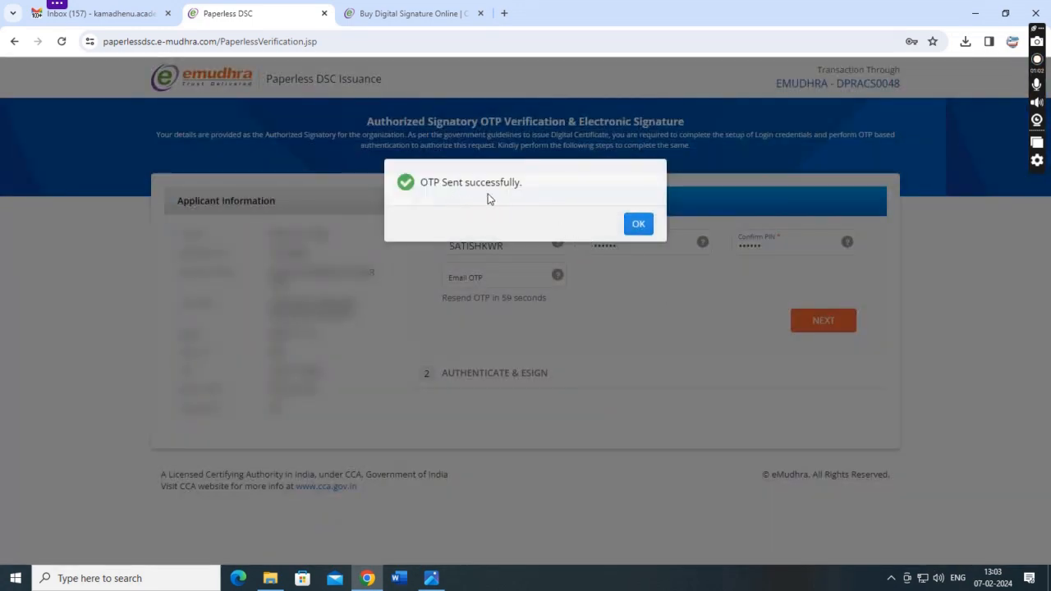
pyautogui.click(634, 223)
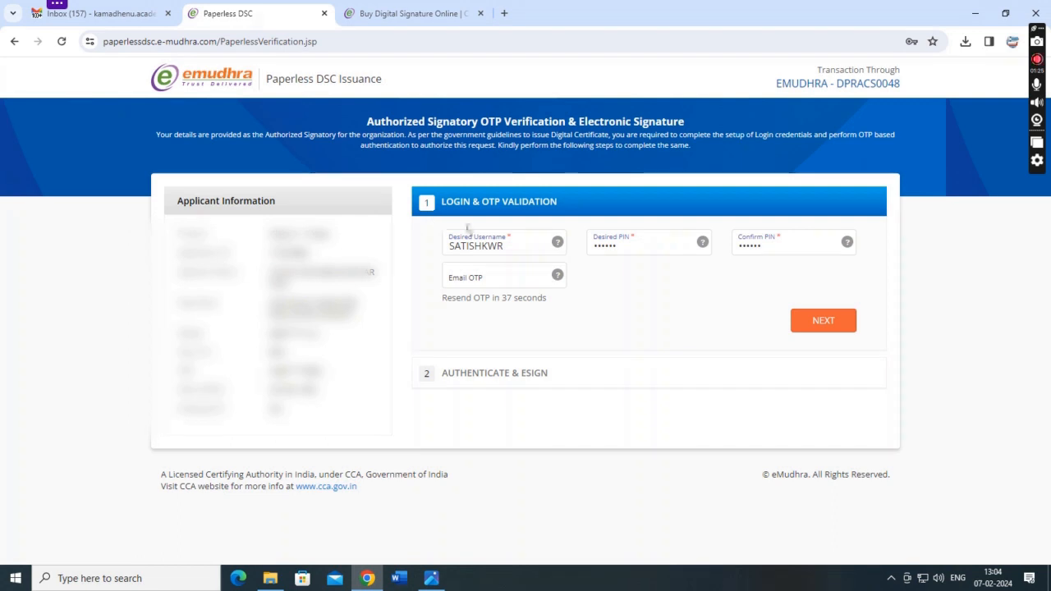
pyautogui.click(498, 277)
pyautogui.write('12')
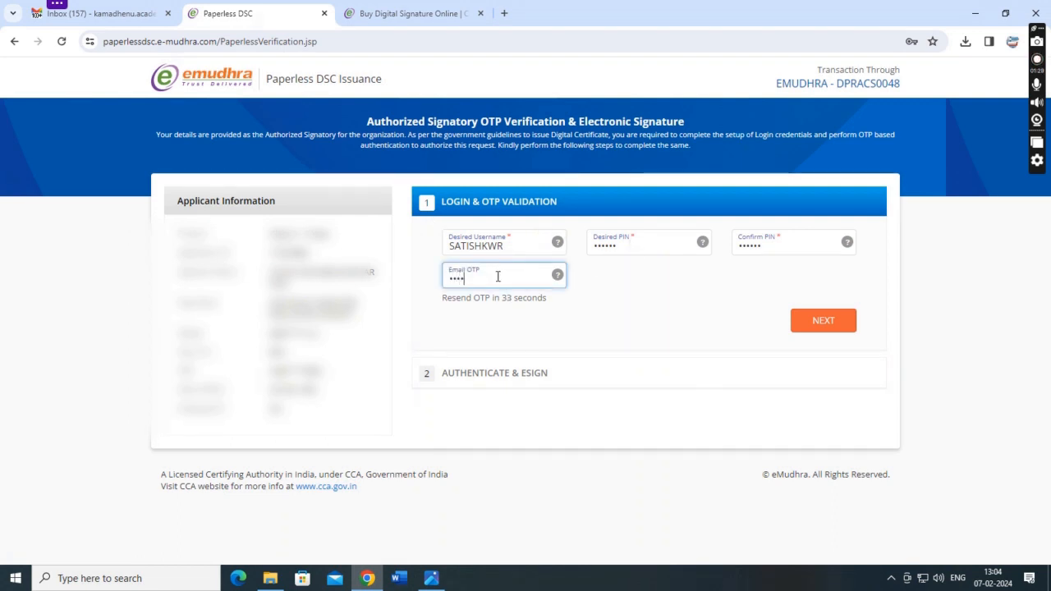
pyautogui.click(823, 320)
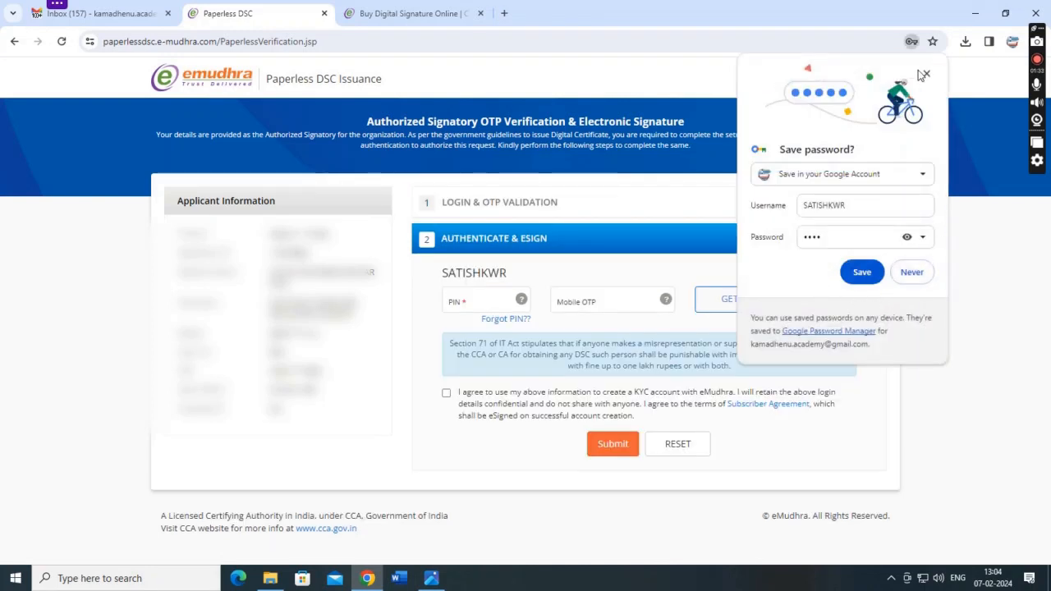
# Decline saving the password, enter the signing PIN and request the mobile OTP.
pyautogui.click(909, 272)
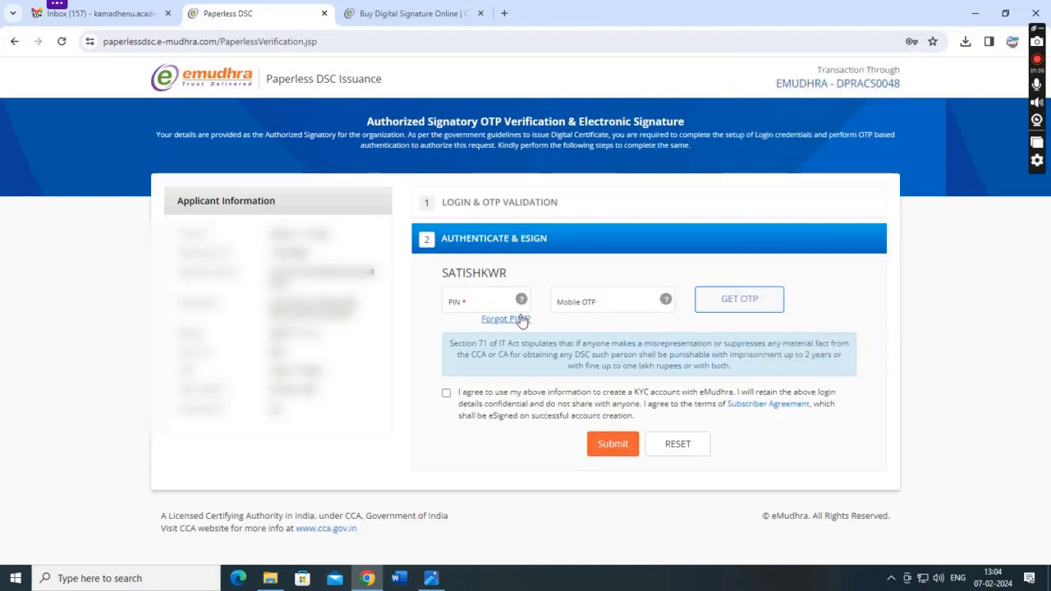
pyautogui.click(464, 301)
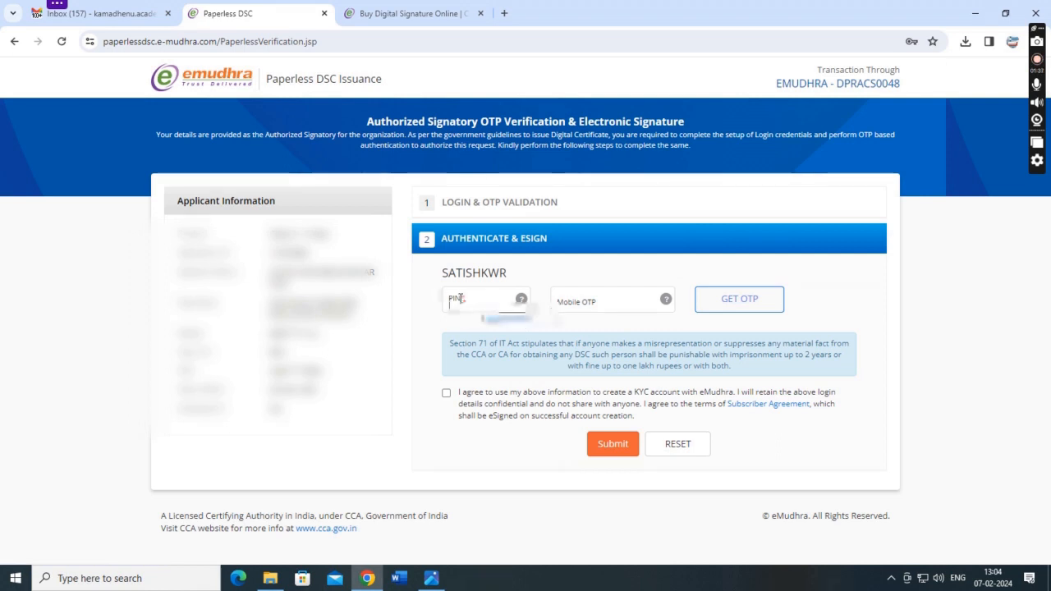
pyautogui.write('••••••')
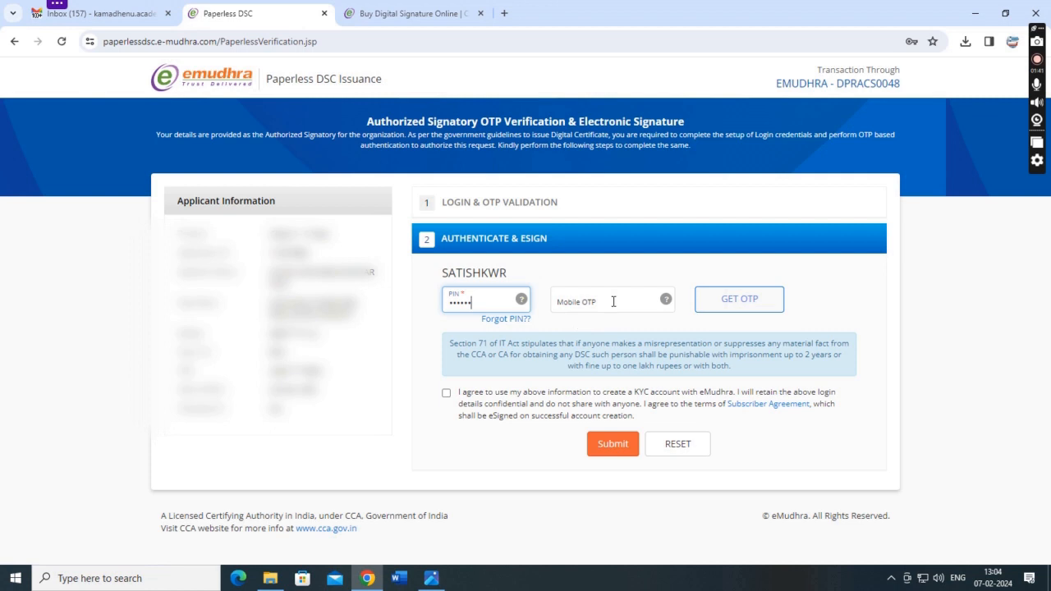
pyautogui.click(725, 307)
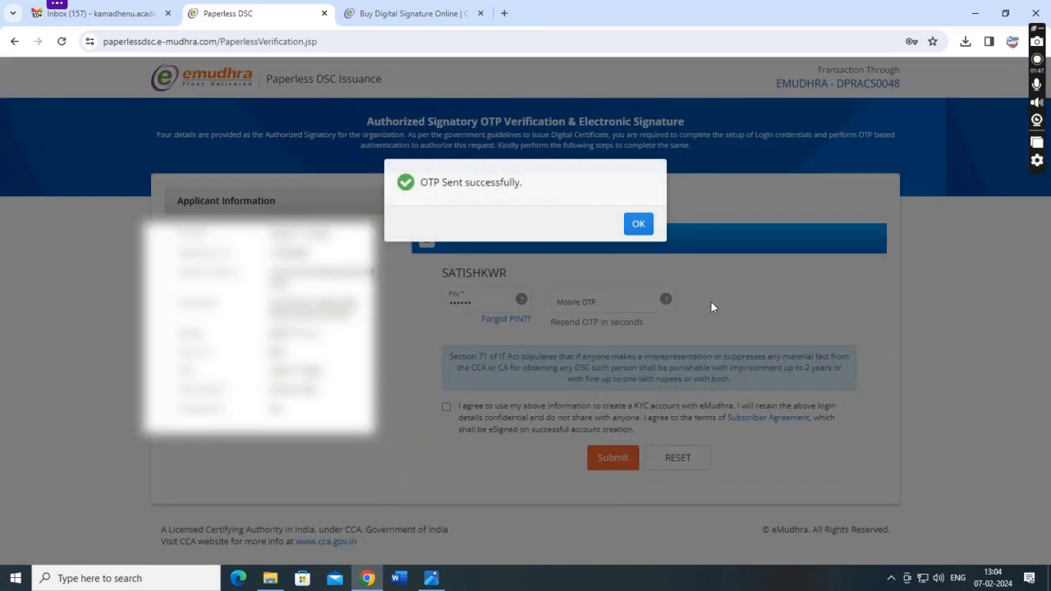
pyautogui.click(638, 227)
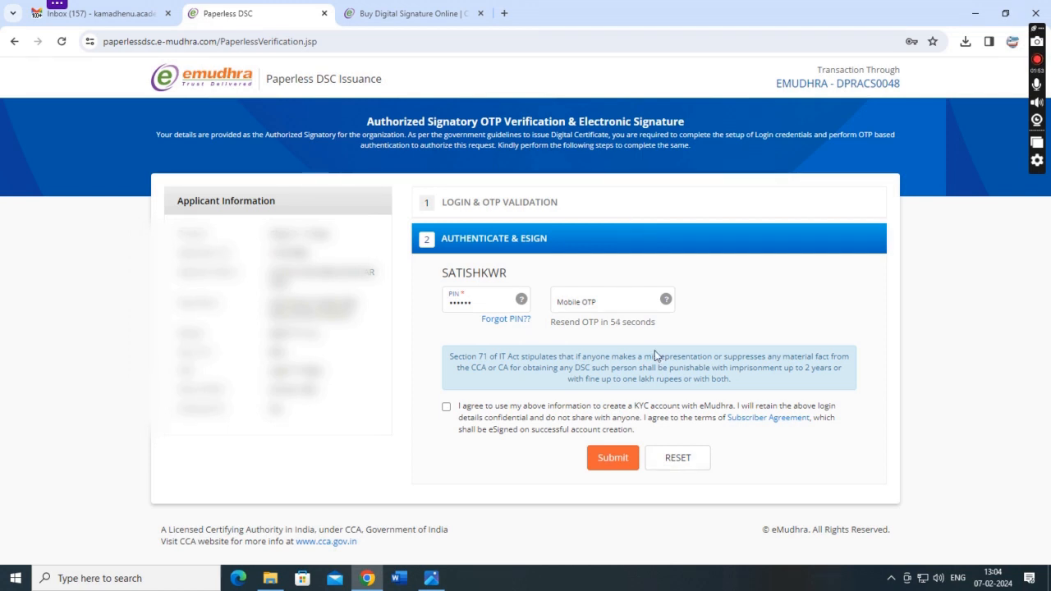
# Enter the mobile OTP, agree to the KYC terms and submit to complete the eSign.
pyautogui.click(583, 306)
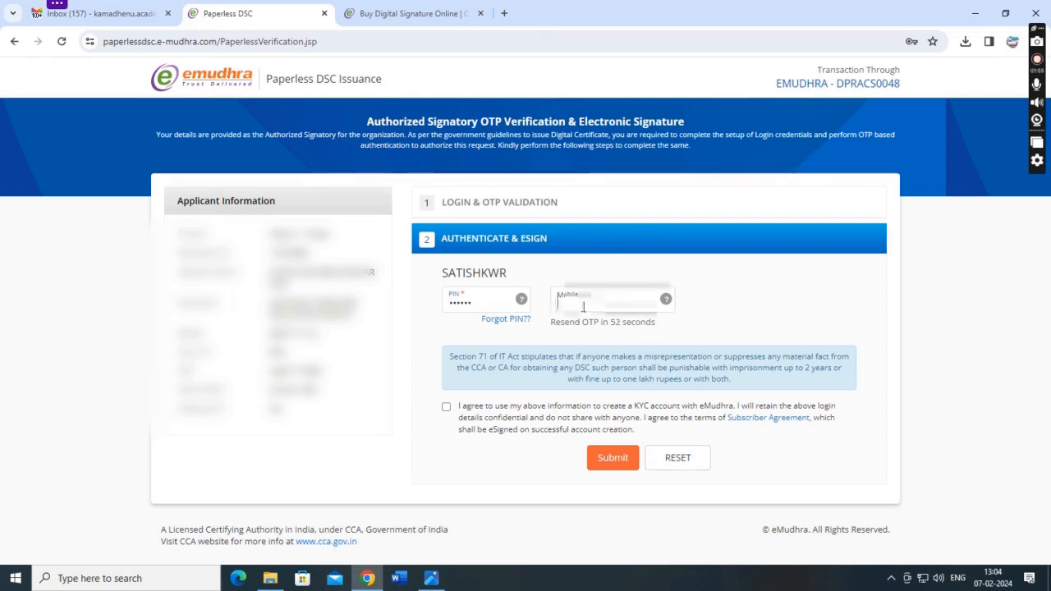
pyautogui.write('••••')
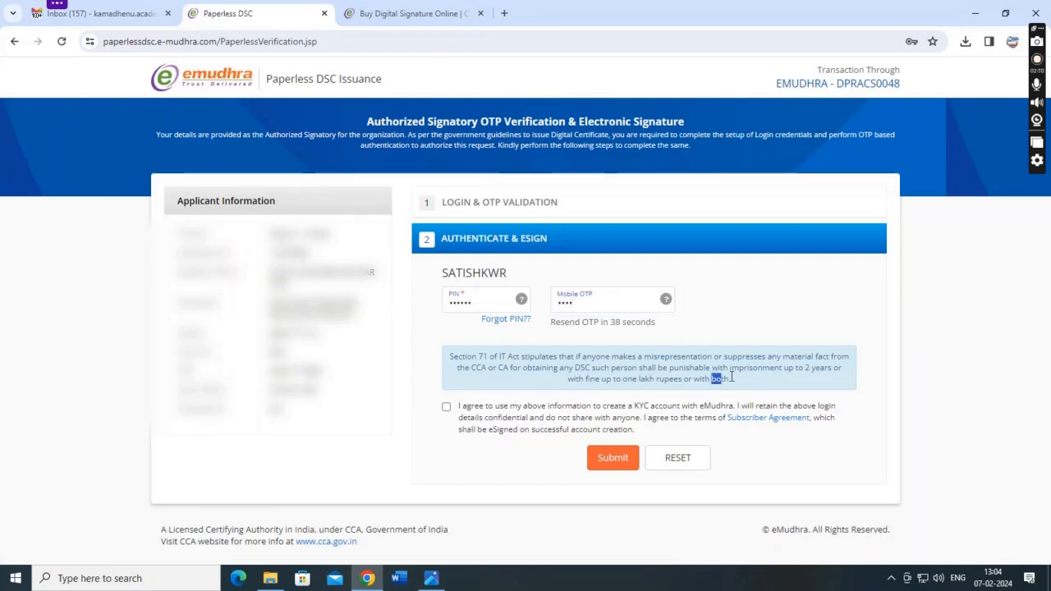
pyautogui.click(446, 406)
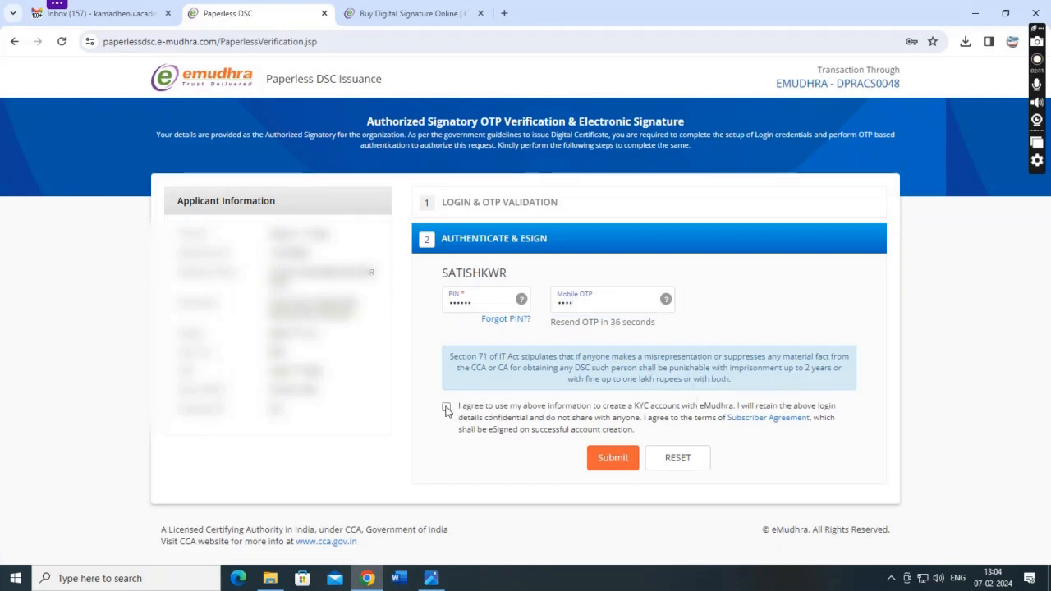
pyautogui.click(614, 457)
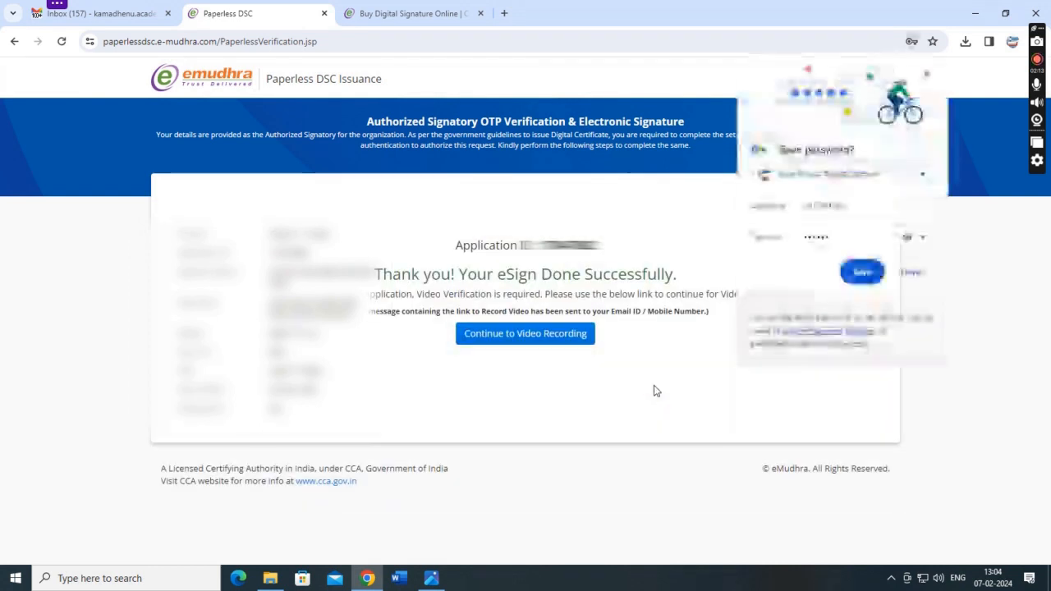
# Save the PIN in the browser, continue to Video Recording and attempt Record Video.
pyautogui.click(868, 274)
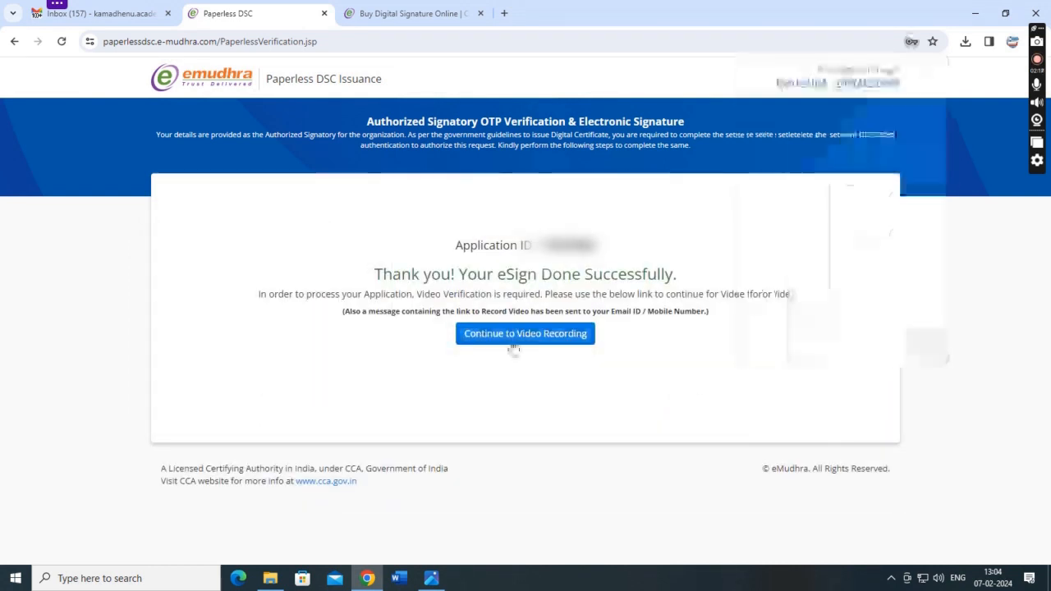
pyautogui.click(557, 336)
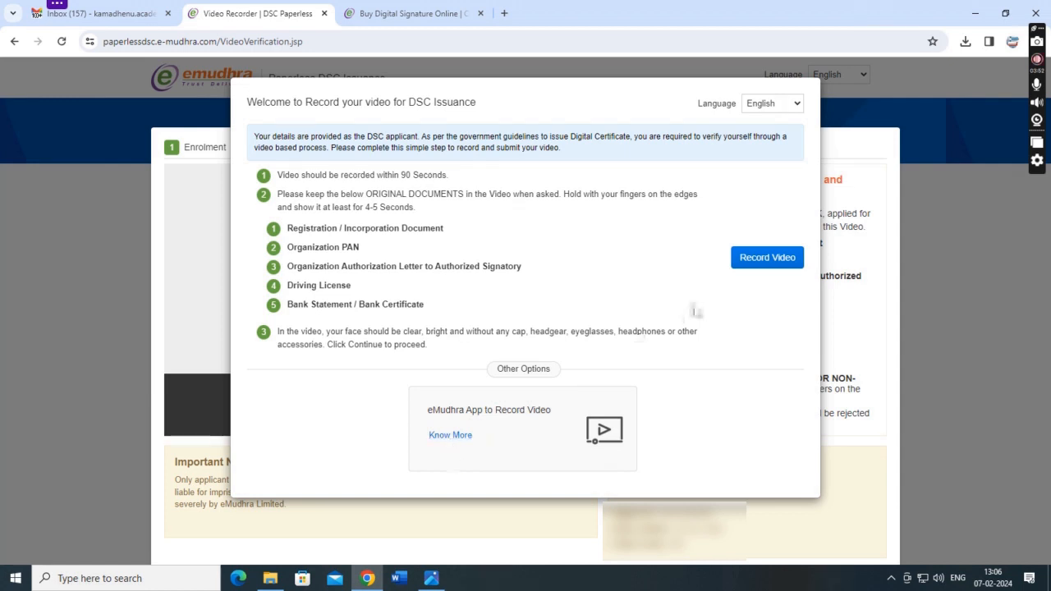
pyautogui.click(758, 263)
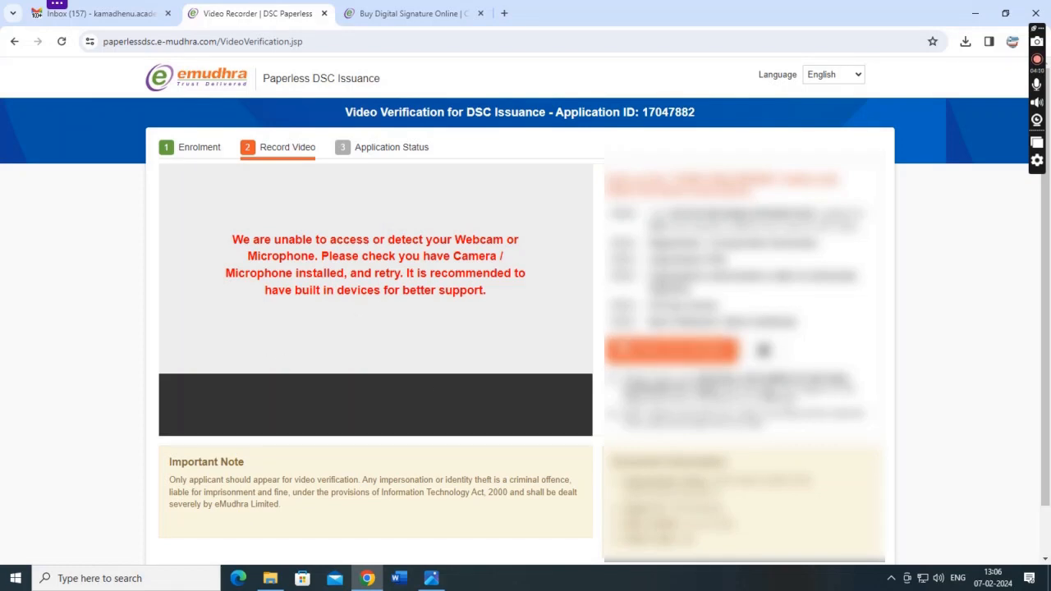
pyautogui.scroll(-1, 661, 404)
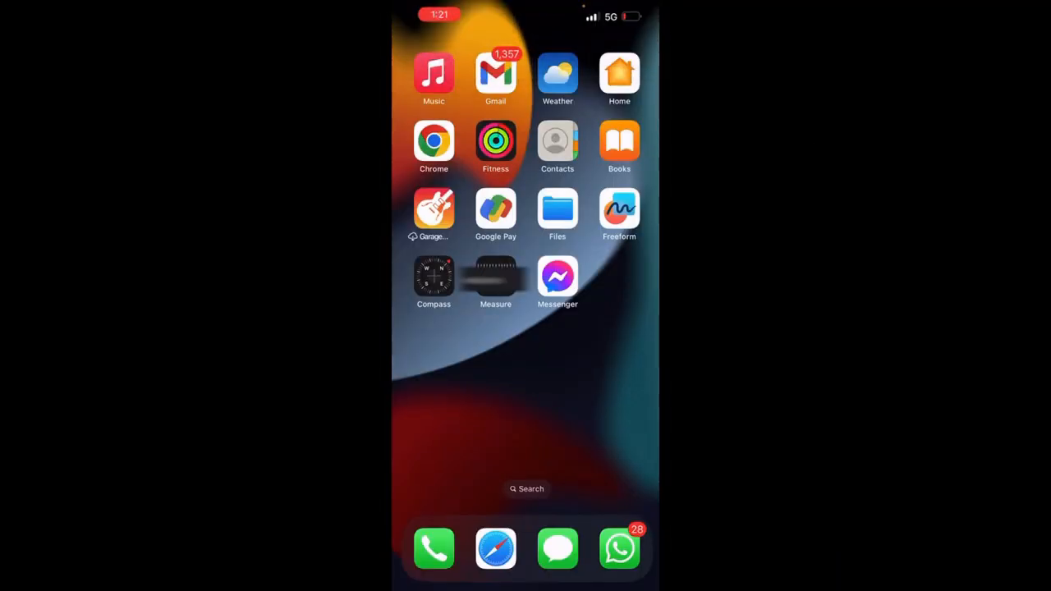
# On the phone, open the eMudhra application email's tracking link in Chrome.
pyautogui.click(495, 74)
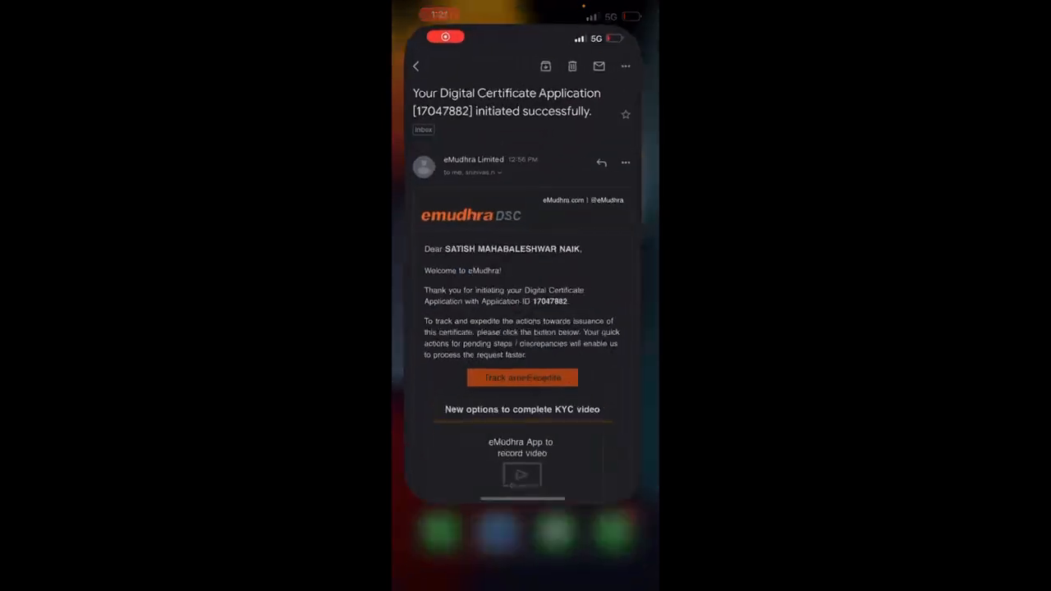
pyautogui.click(526, 402)
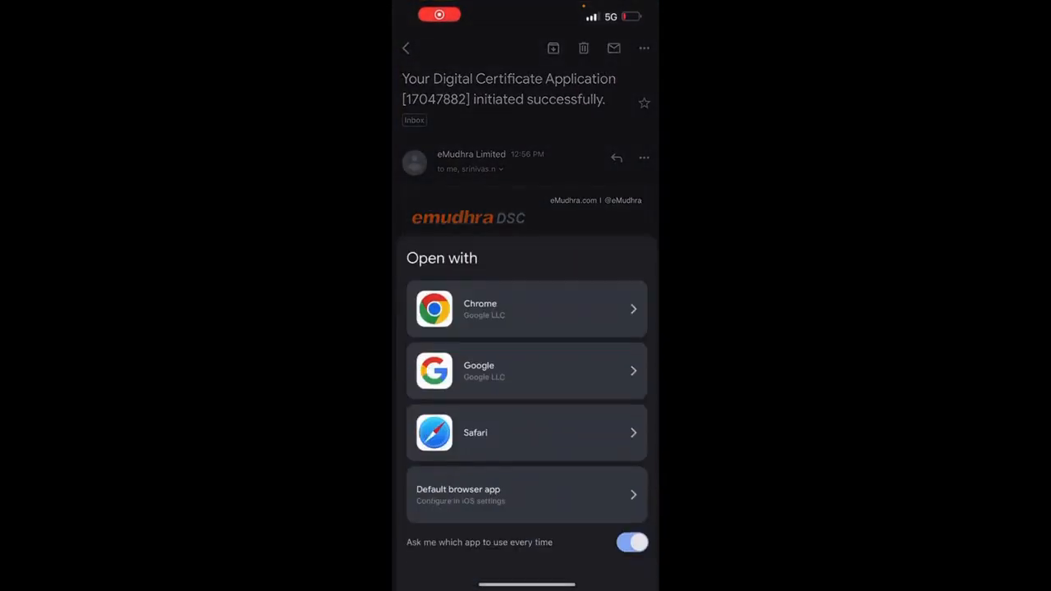
pyautogui.click(528, 307)
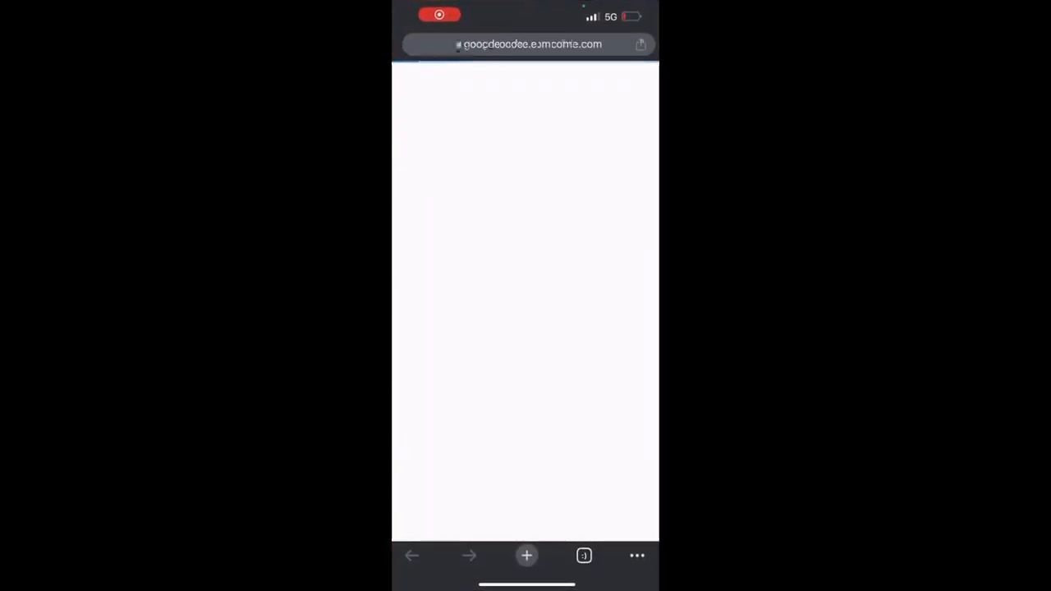
pyautogui.scroll(-10, 525, 328)
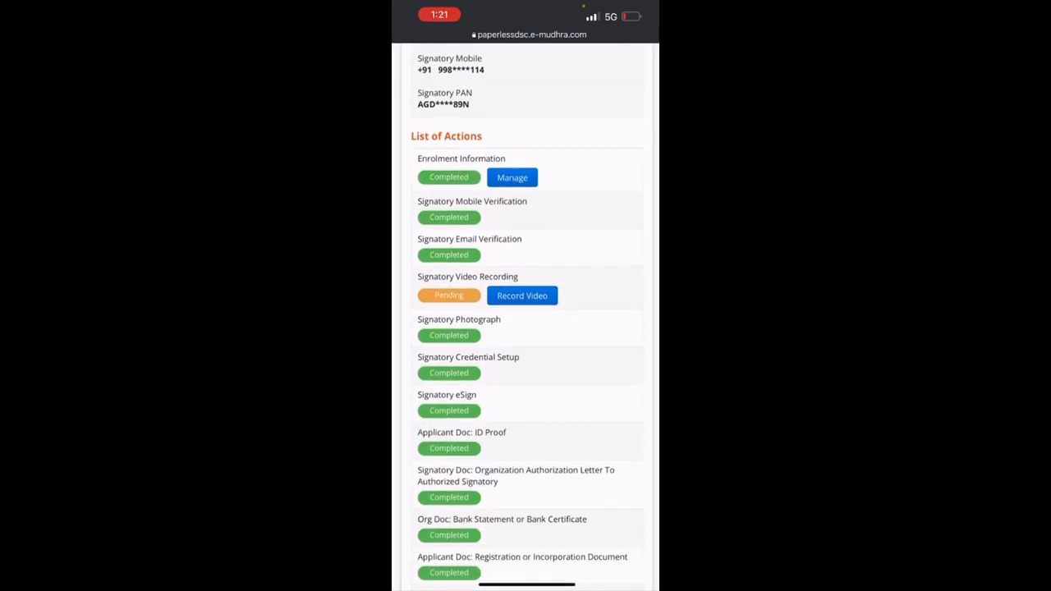
# Start the video recording, granting camera and microphone access, and open the Record Video step.
pyautogui.click(522, 295)
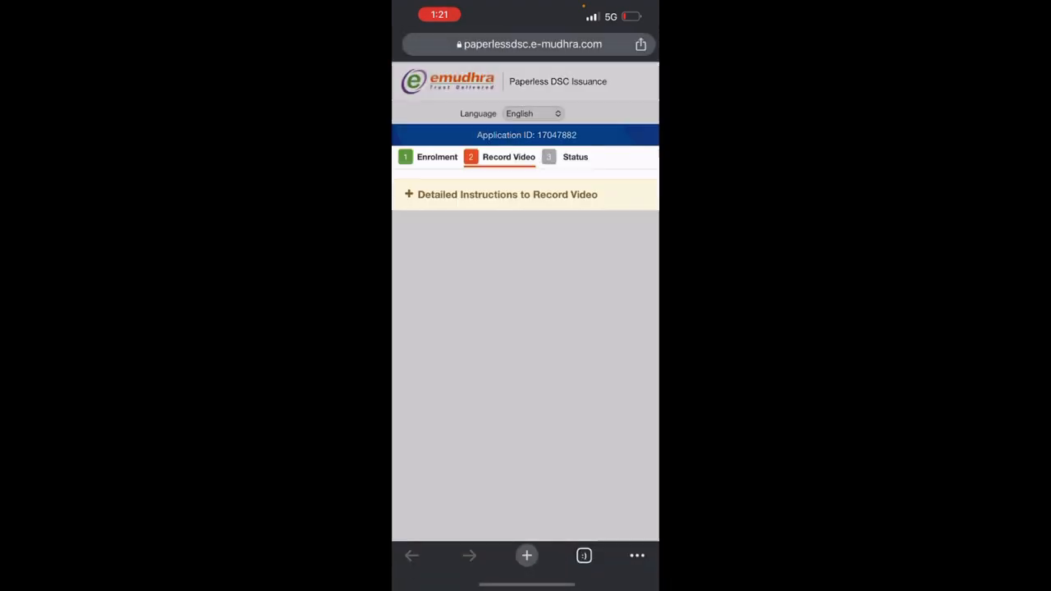
pyautogui.click(569, 333)
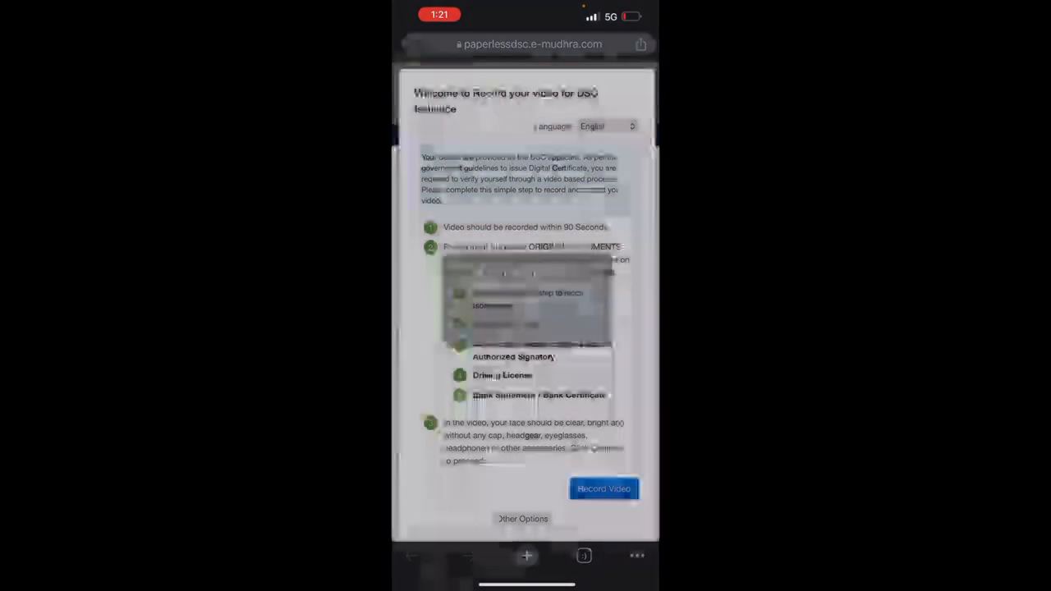
pyautogui.scroll(-3, 526, 328)
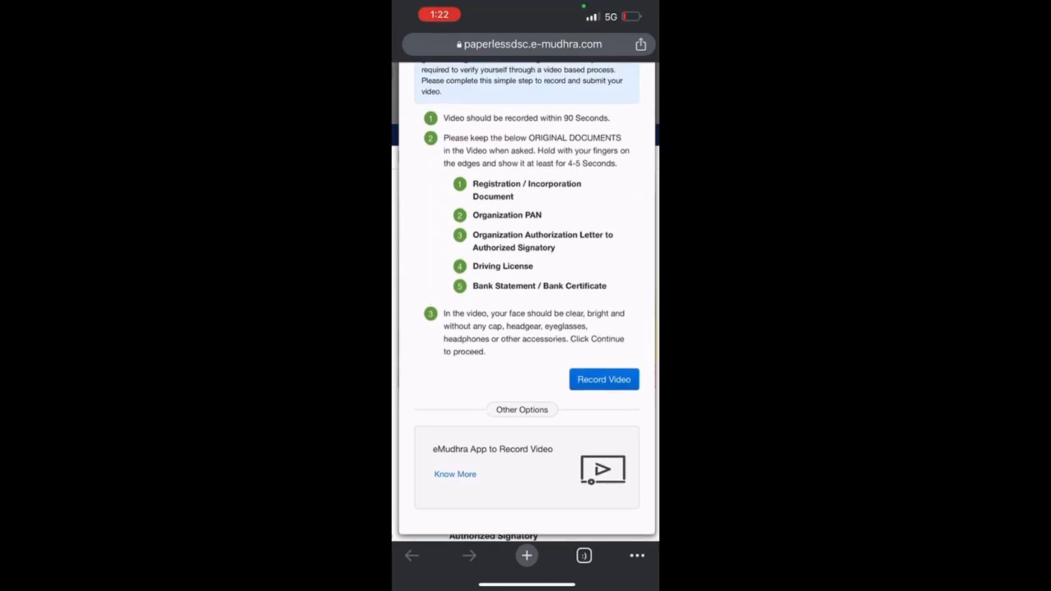
pyautogui.scroll(3, 526, 304)
pyautogui.scroll(-3, 526, 304)
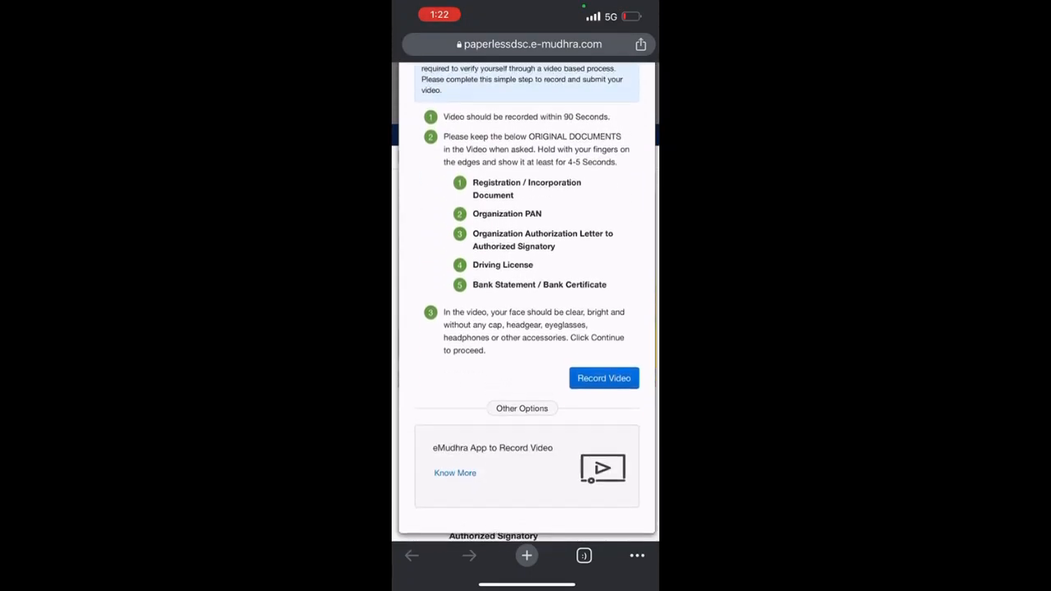
pyautogui.click(603, 377)
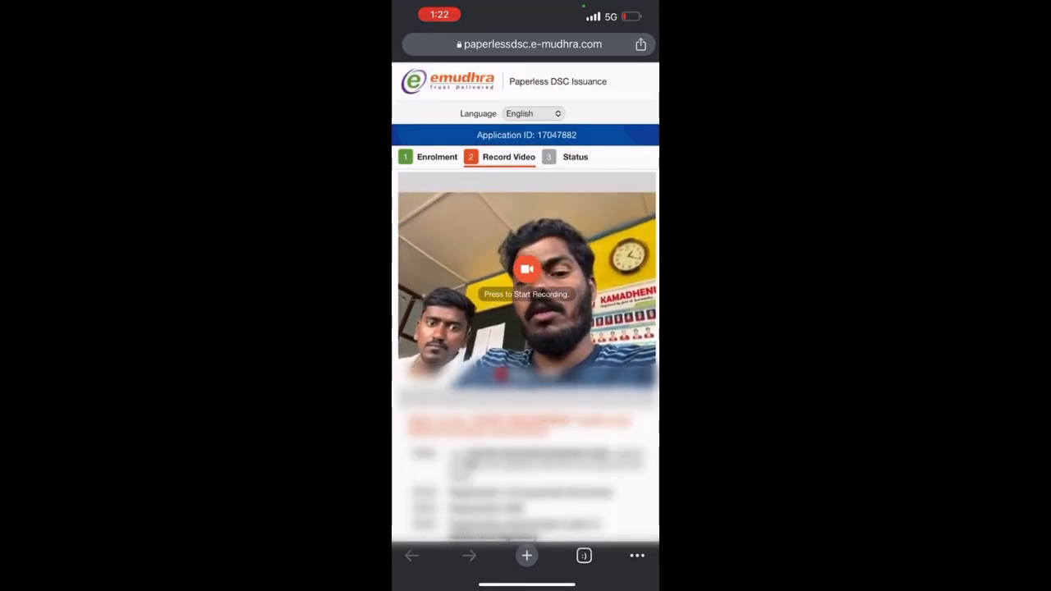
pyautogui.scroll(-5, 526, 329)
pyautogui.scroll(-5, 525, 329)
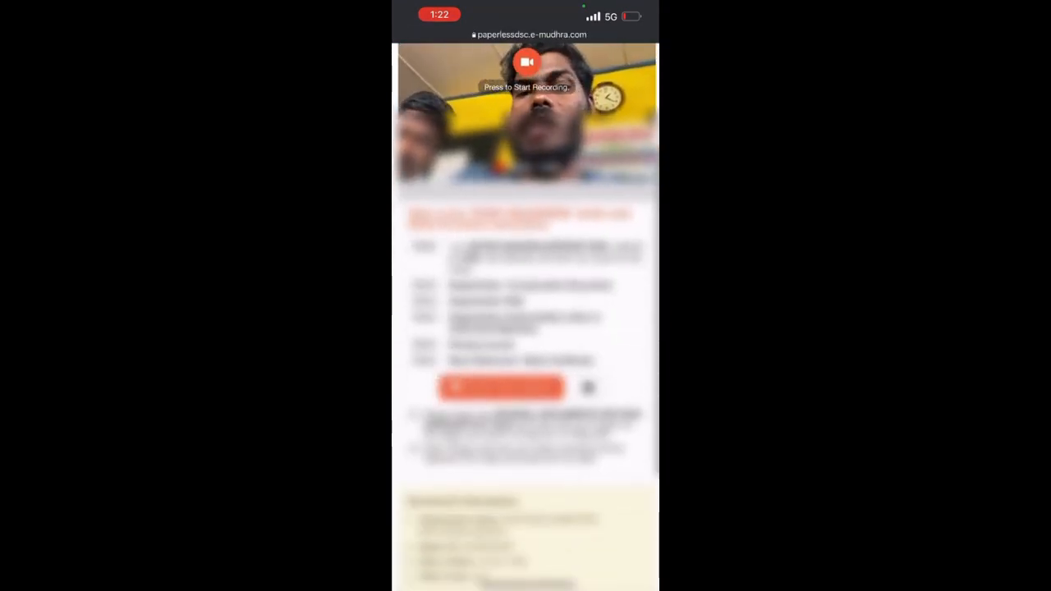
pyautogui.scroll(-5, 526, 328)
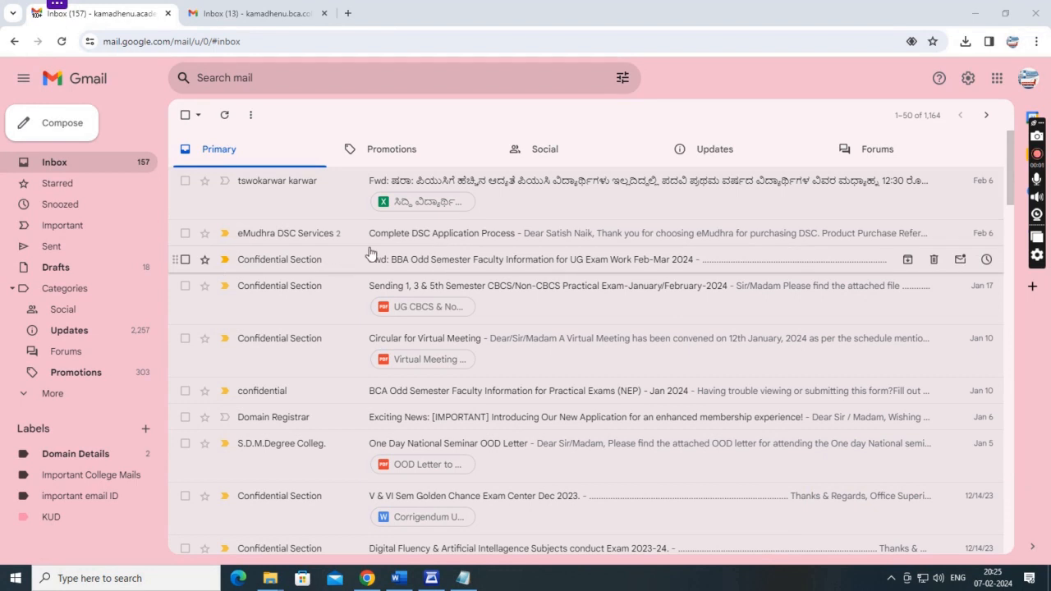
# Open eMudhra's Complete DSC Application Process email and follow its paperlessdsc application link.
pyautogui.click(469, 235)
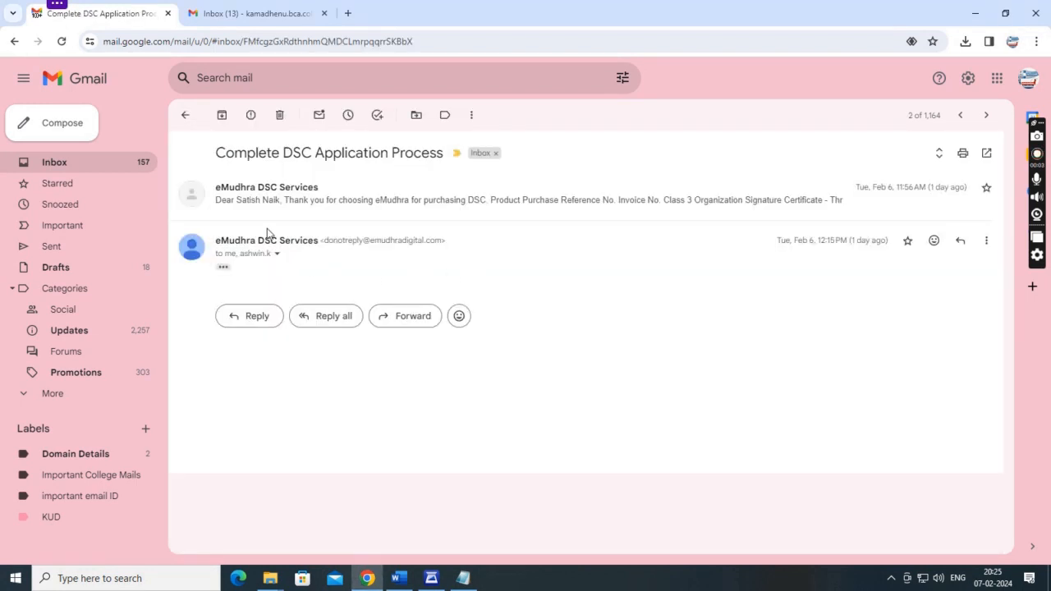
pyautogui.click(267, 209)
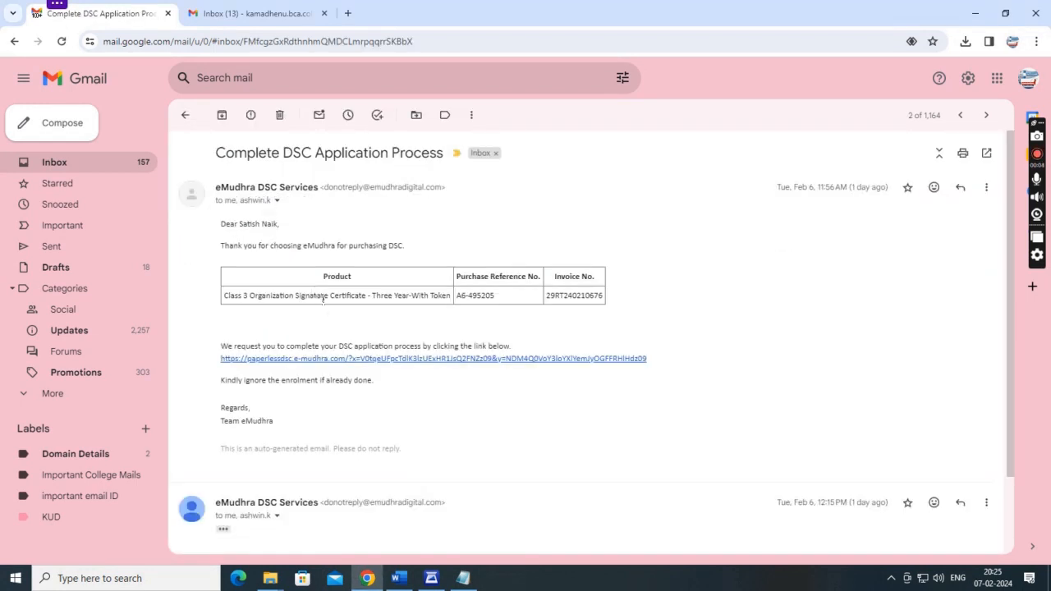
pyautogui.click(370, 359)
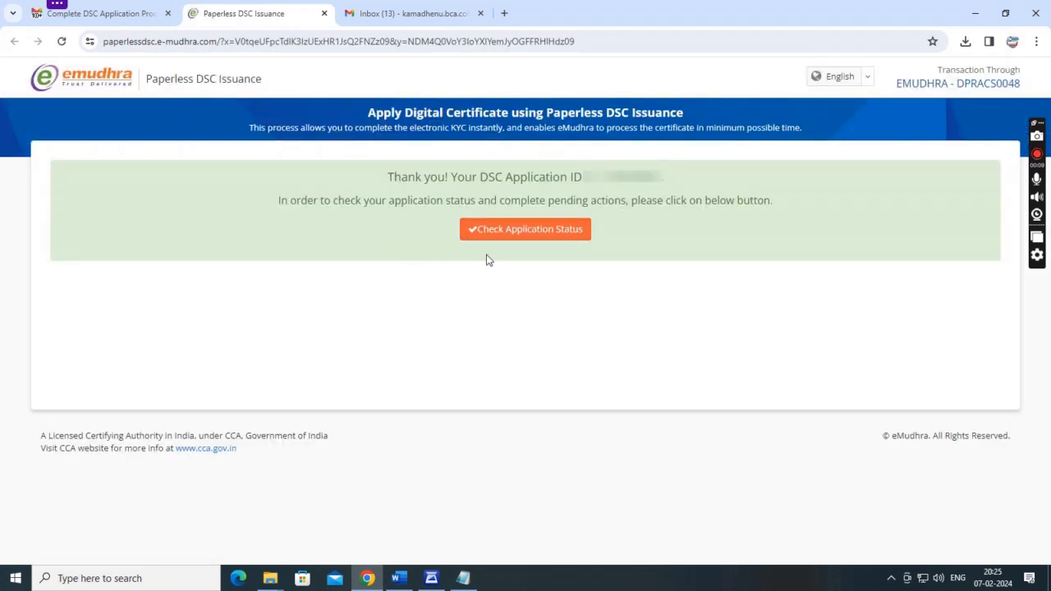
# Check the application status and read the Signatory Video Recording discrepancy remark in row 4.
pyautogui.click(515, 238)
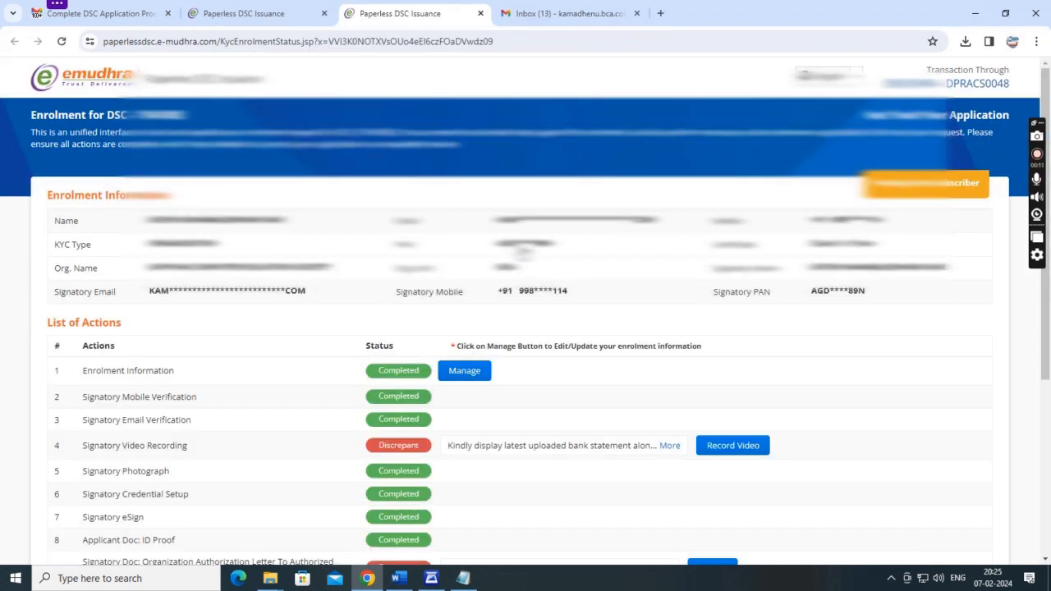
pyautogui.scroll(-2, 526, 251)
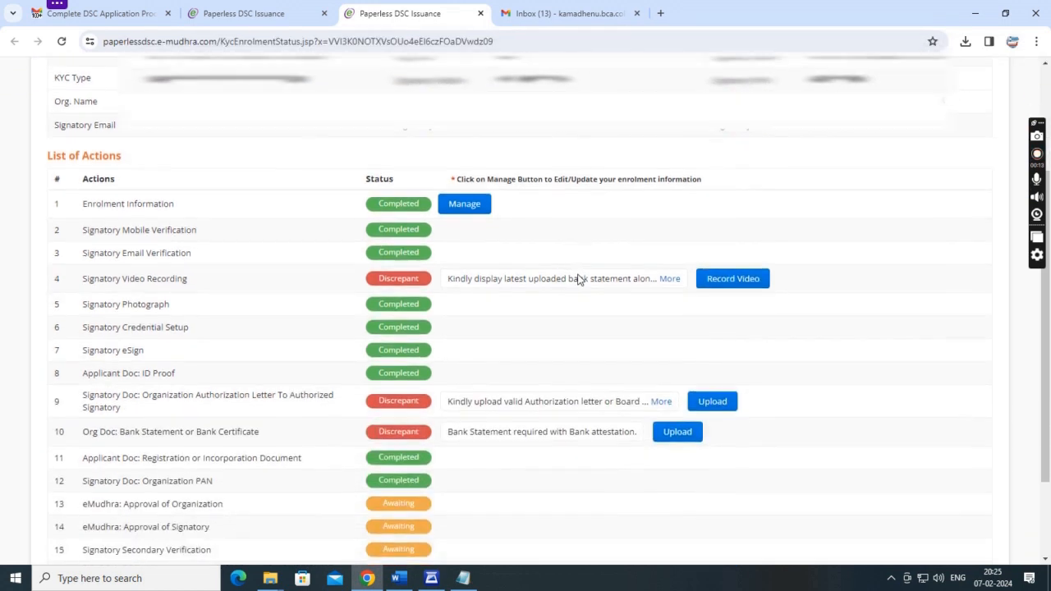
pyautogui.scroll(-1, 579, 279)
pyautogui.moveTo(54, 189); pyautogui.dragTo(204, 190)
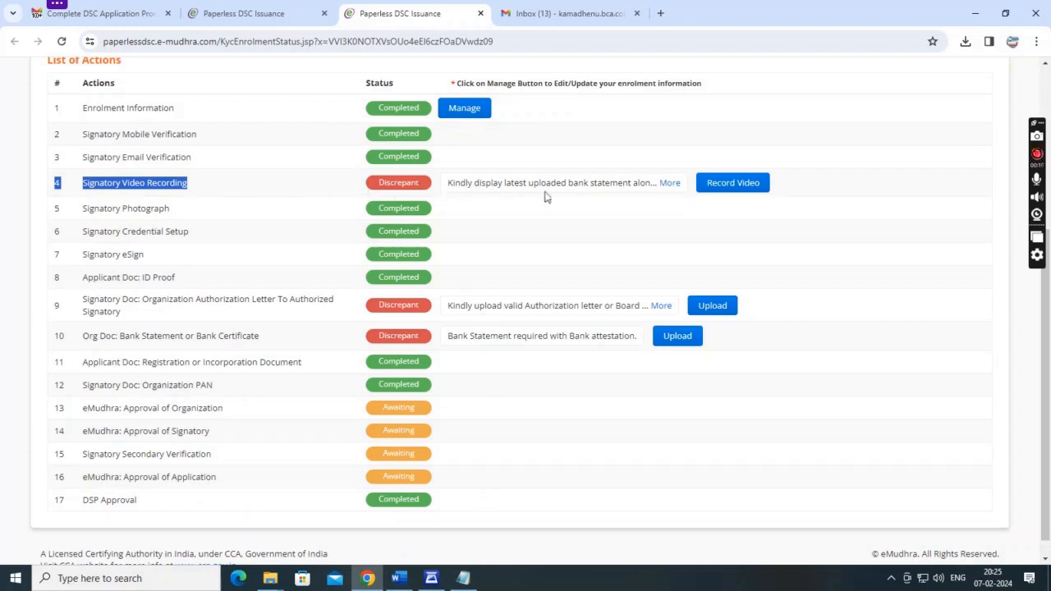
pyautogui.click(668, 184)
pyautogui.moveTo(338, 134); pyautogui.dragTo(710, 127)
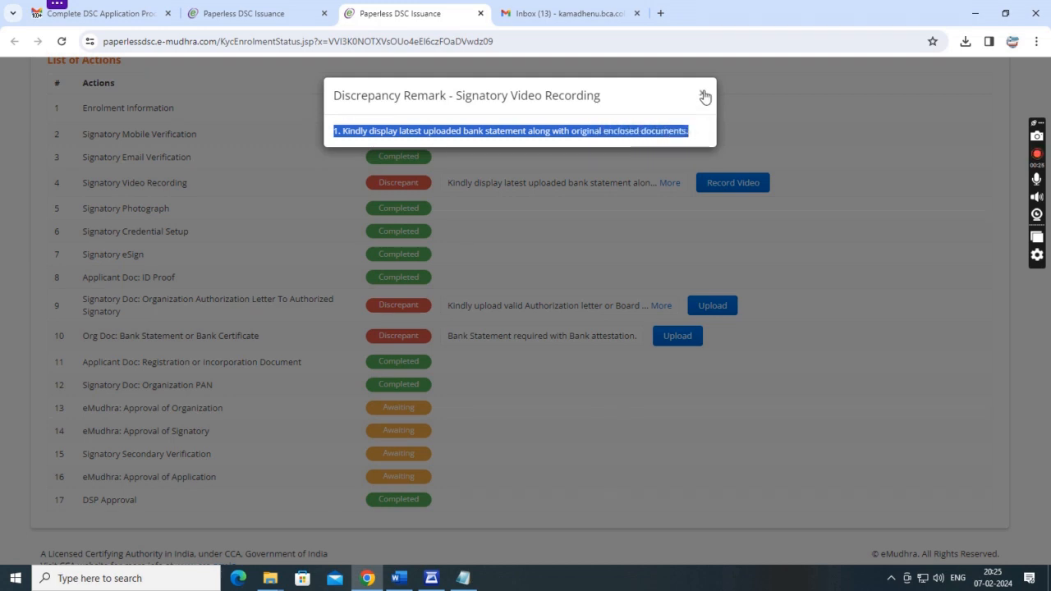
pyautogui.click(703, 93)
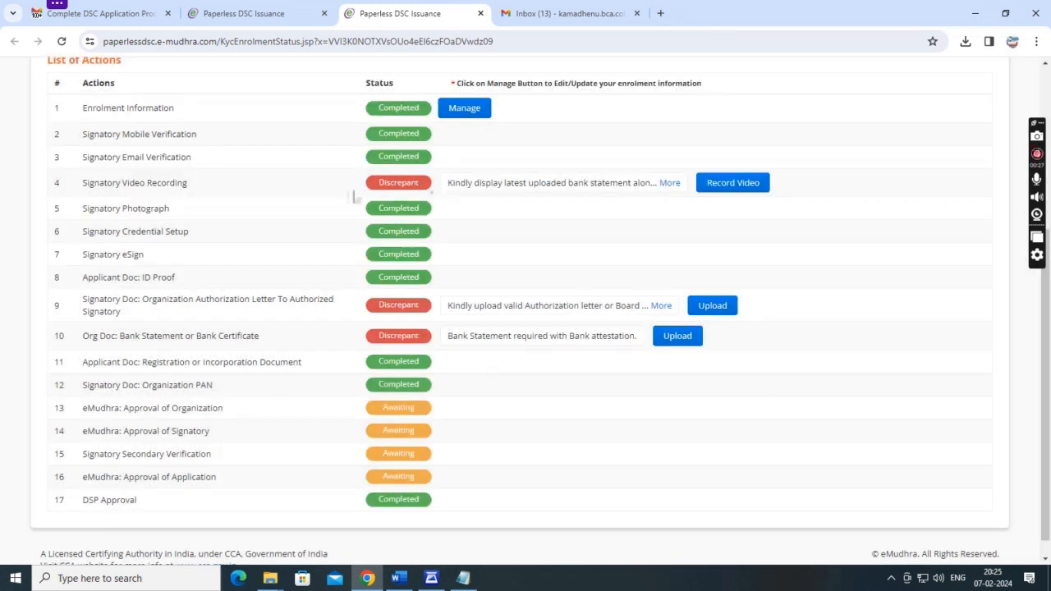
# Read the authorization letter discrepancy remark in row 9 and open its Upload form.
pyautogui.scroll(-1, 399, 250)
pyautogui.moveTo(83, 285); pyautogui.dragTo(210, 298)
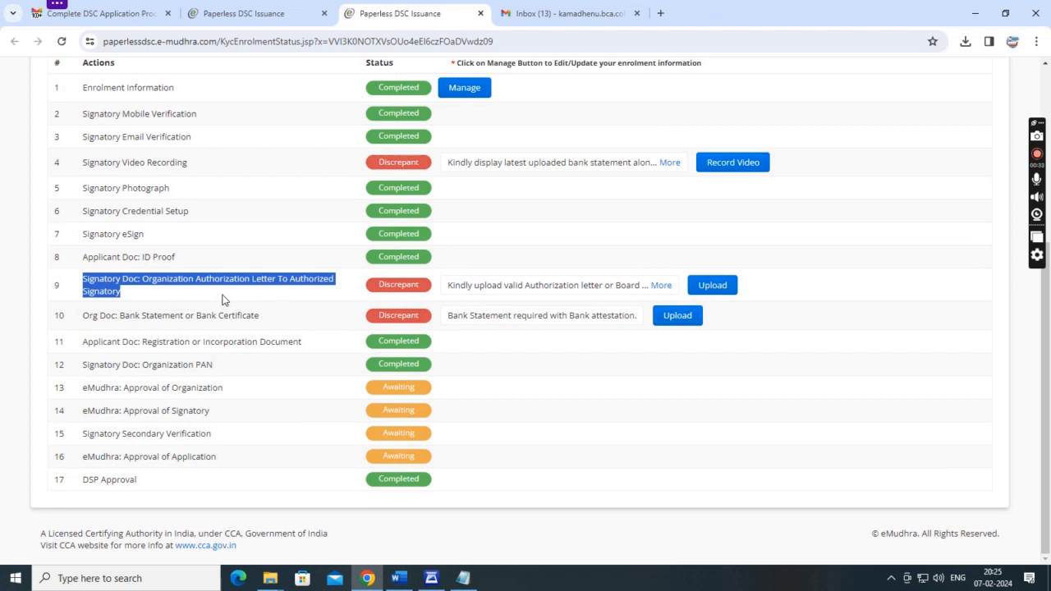
pyautogui.moveTo(447, 287); pyautogui.dragTo(663, 286)
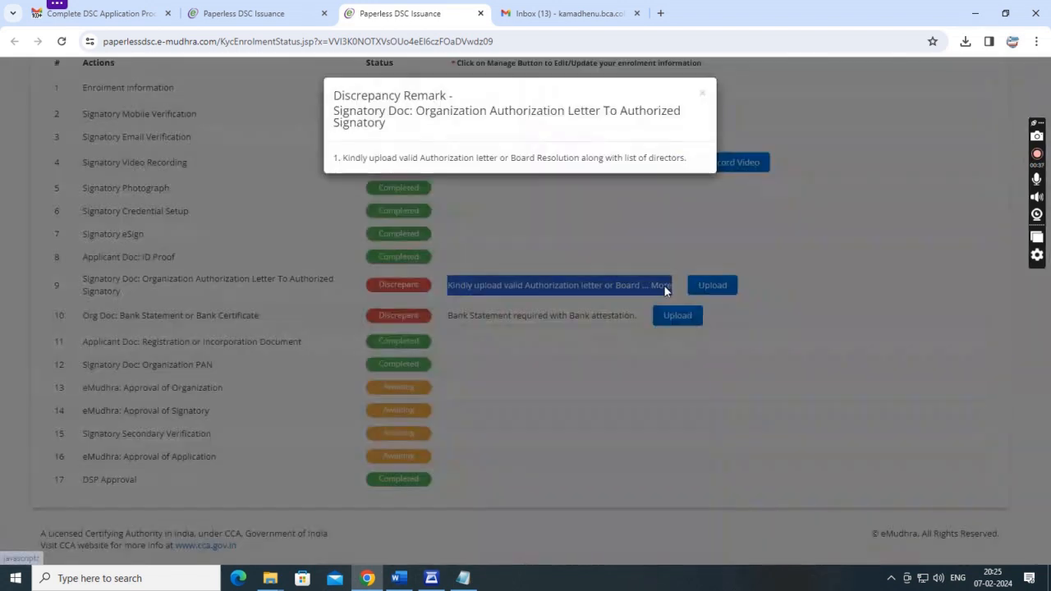
pyautogui.moveTo(334, 161); pyautogui.dragTo(708, 167)
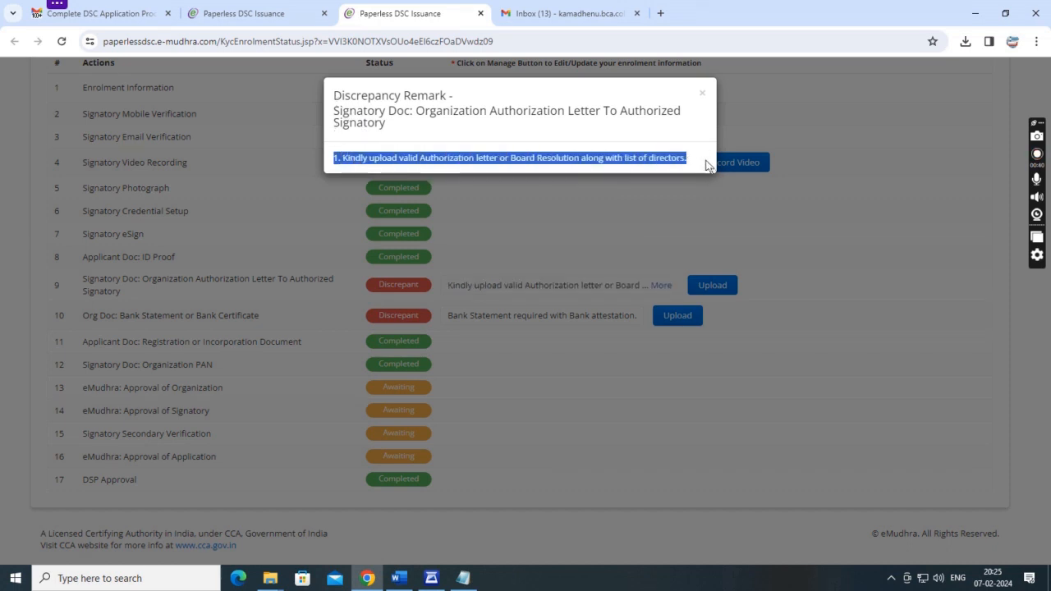
pyautogui.click(702, 96)
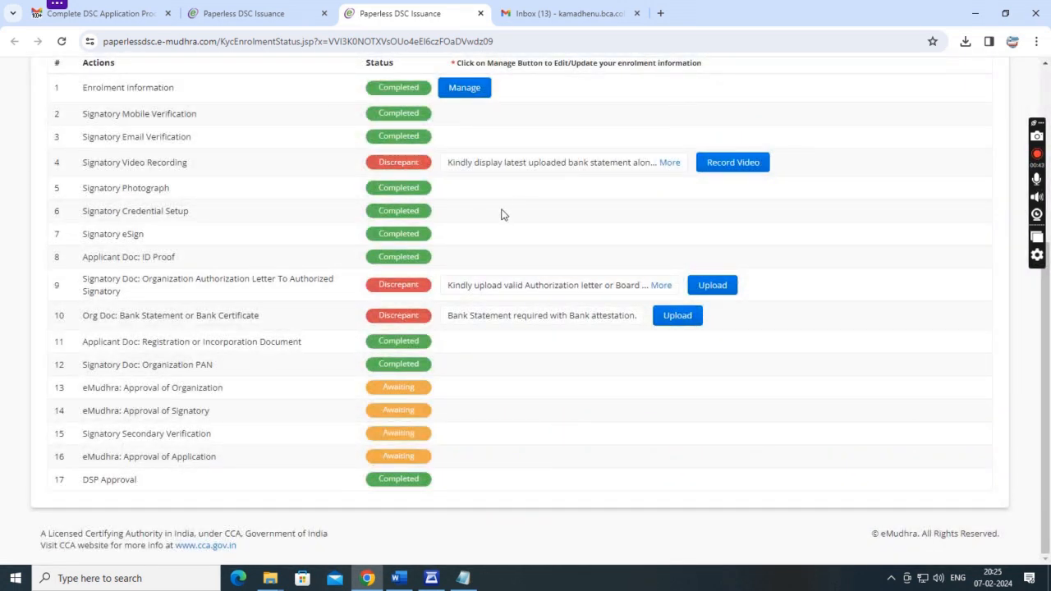
pyautogui.click(710, 285)
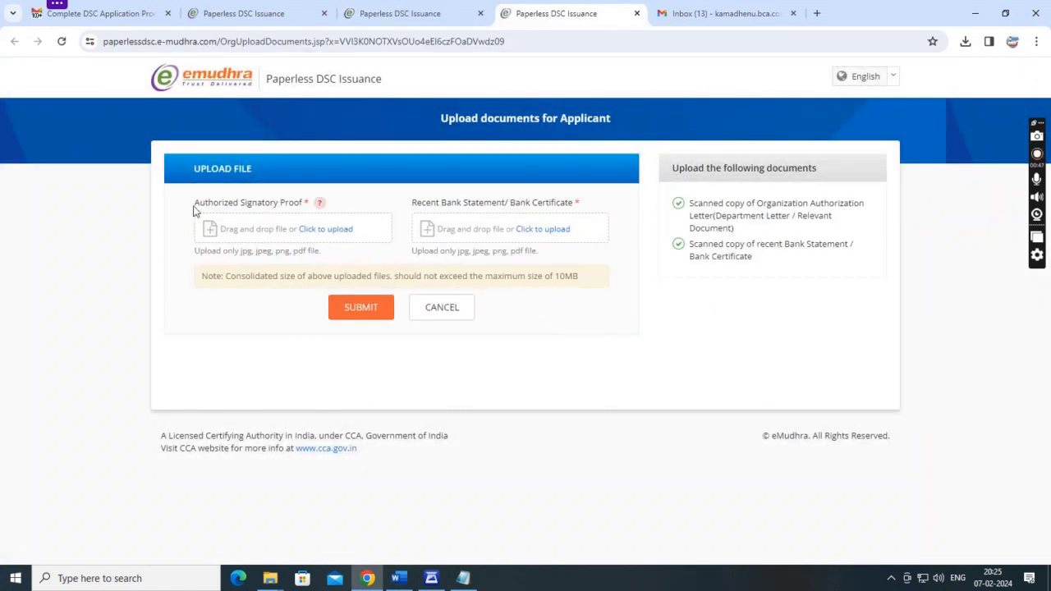
# Review the Authorized Signatory Proof and Bank Statement fields, then cancel the upload form.
pyautogui.moveTo(194, 212); pyautogui.dragTo(344, 212)
pyautogui.moveTo(412, 204); pyautogui.dragTo(621, 208)
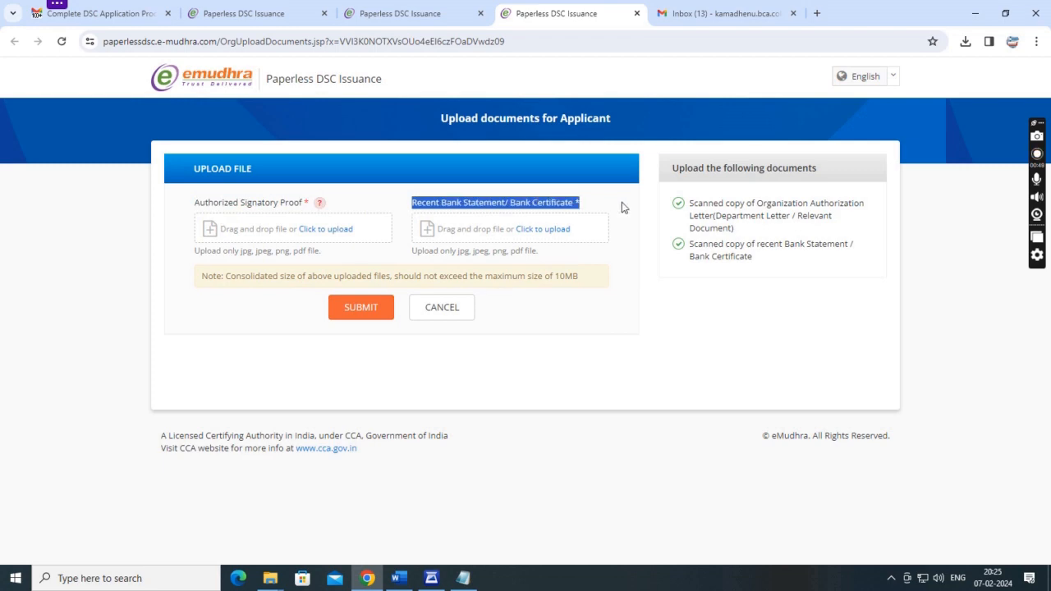
pyautogui.click(442, 308)
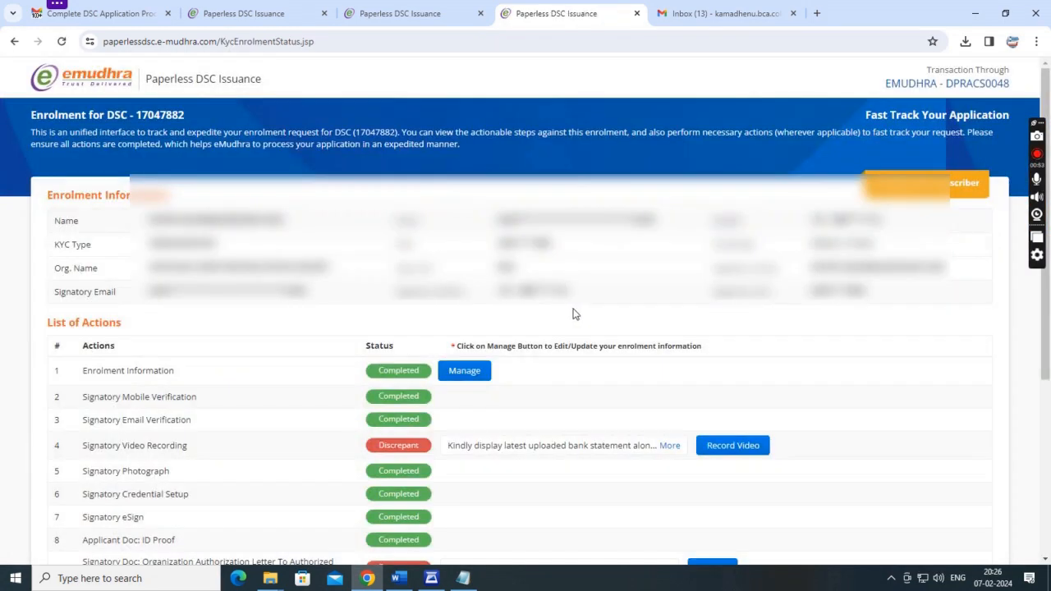
# Start the signatory video recording on row 4; it reports no webcam or microphone detected.
pyautogui.scroll(-3, 607, 316)
pyautogui.click(715, 251)
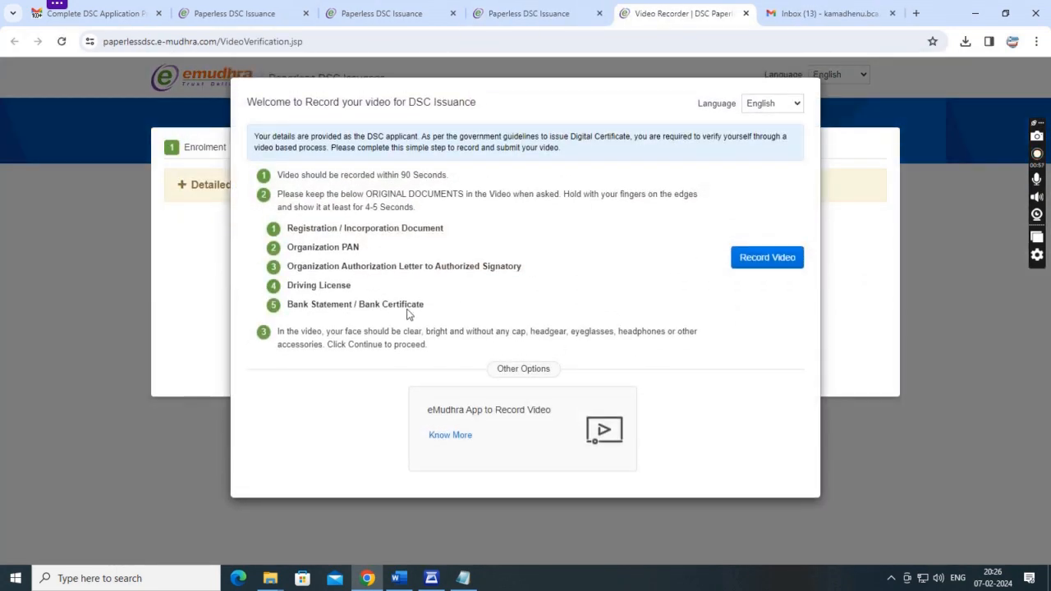
pyautogui.click(767, 257)
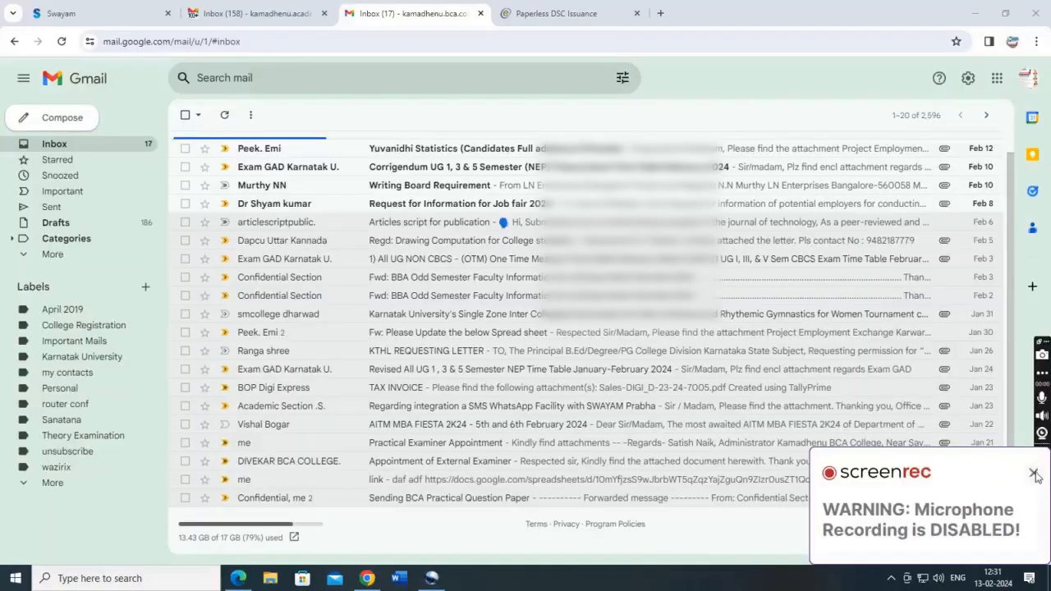
# Search Gmail for 'emu', open the DSC application reminder, and follow its em.run Track and Expedite link.
pyautogui.click(261, 79)
pyautogui.write('emu')
pyautogui.click(223, 147)
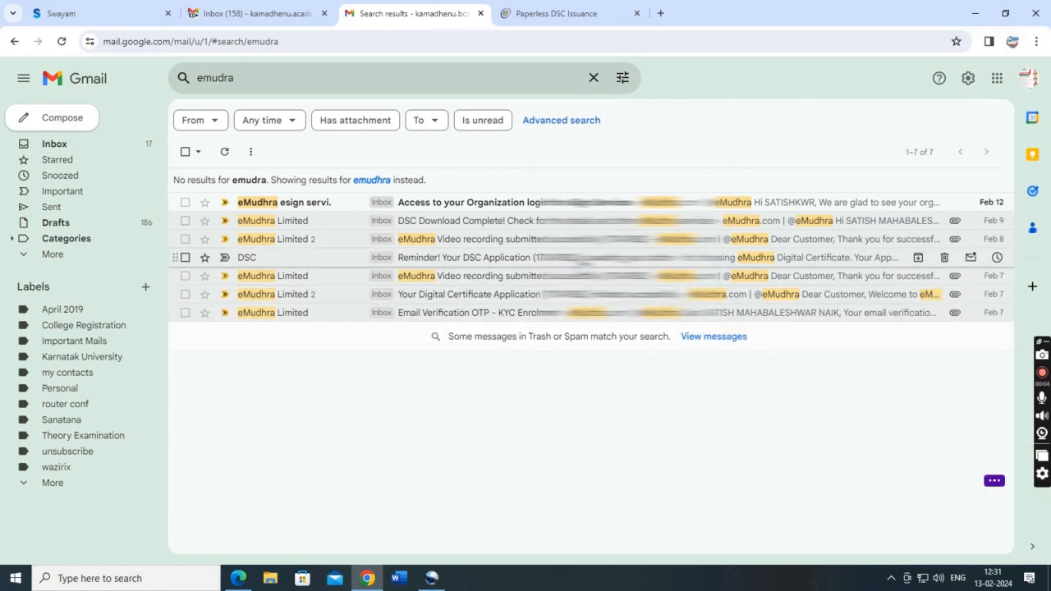
pyautogui.click(620, 260)
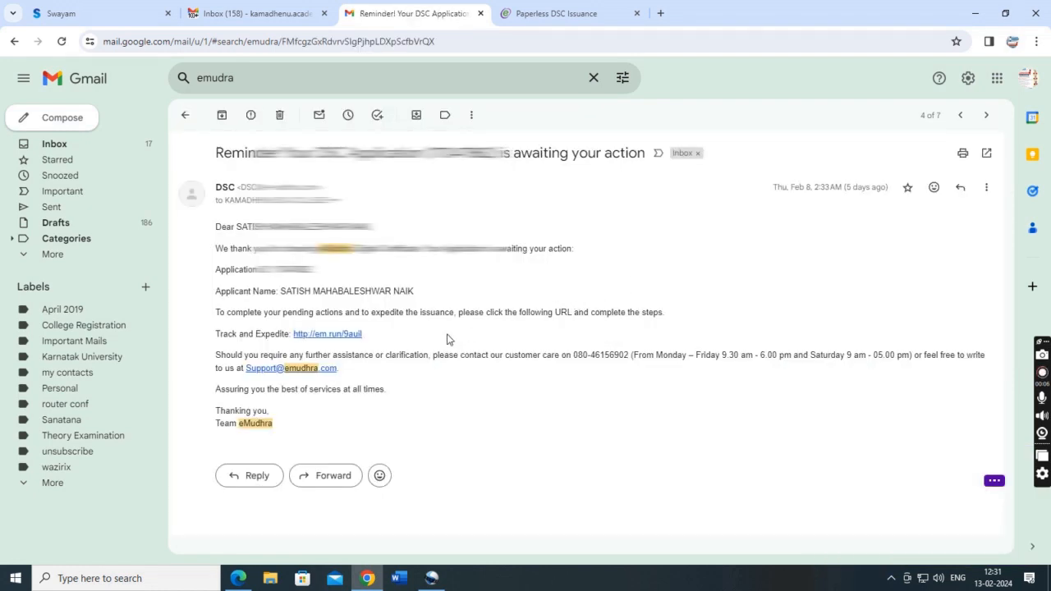
pyautogui.click(343, 334)
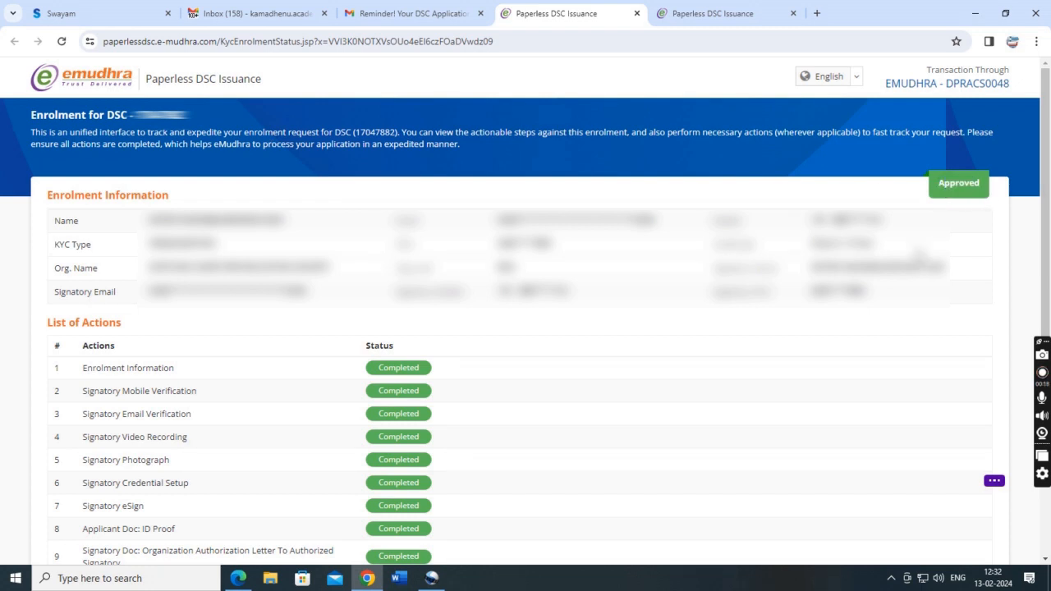
pyautogui.scroll(-2, 887, 243)
pyautogui.scroll(-2, 850, 227)
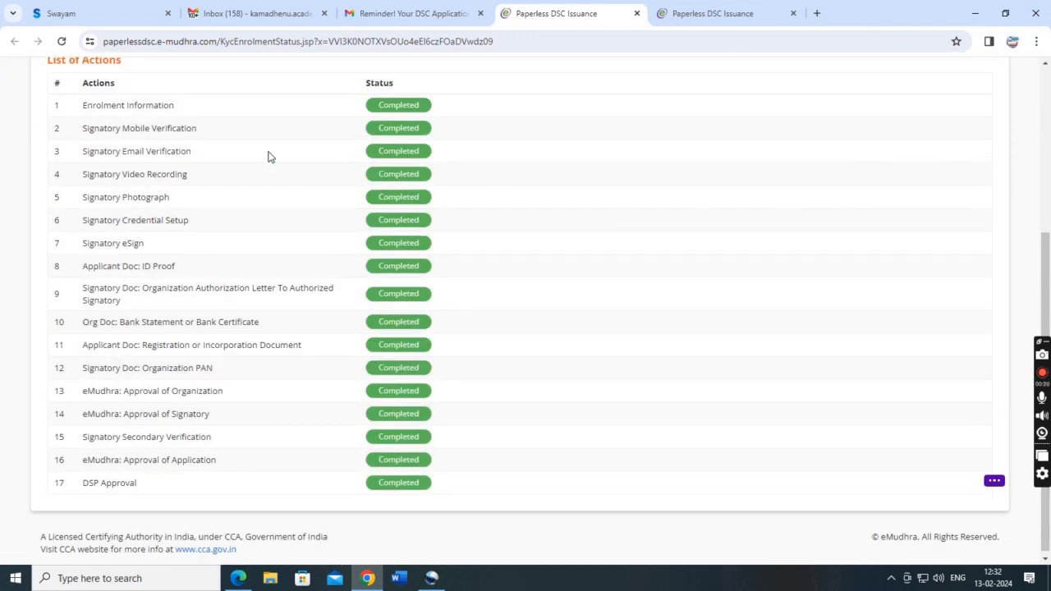
pyautogui.scroll(1, 74, 115)
pyautogui.moveTo(47, 123); pyautogui.dragTo(162, 131)
pyautogui.scroll(-1, 206, 132)
pyautogui.moveTo(369, 87); pyautogui.dragTo(399, 89)
pyautogui.click(231, 149)
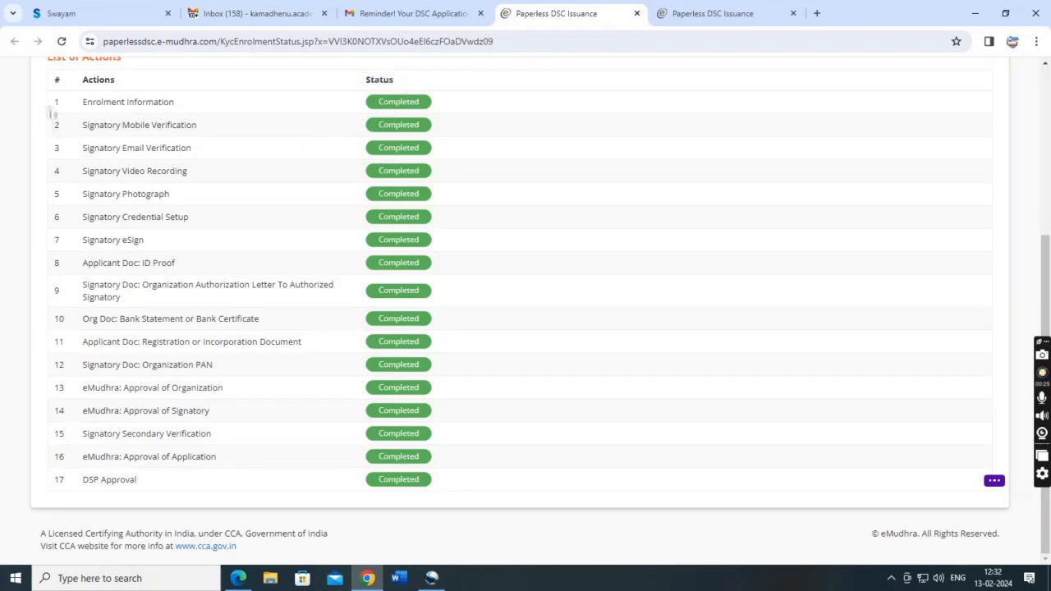
pyautogui.moveTo(54, 109); pyautogui.dragTo(300, 481)
pyautogui.click(208, 491)
pyautogui.moveTo(81, 482); pyautogui.dragTo(156, 489)
pyautogui.click(283, 480)
pyautogui.scroll(4, 559, 442)
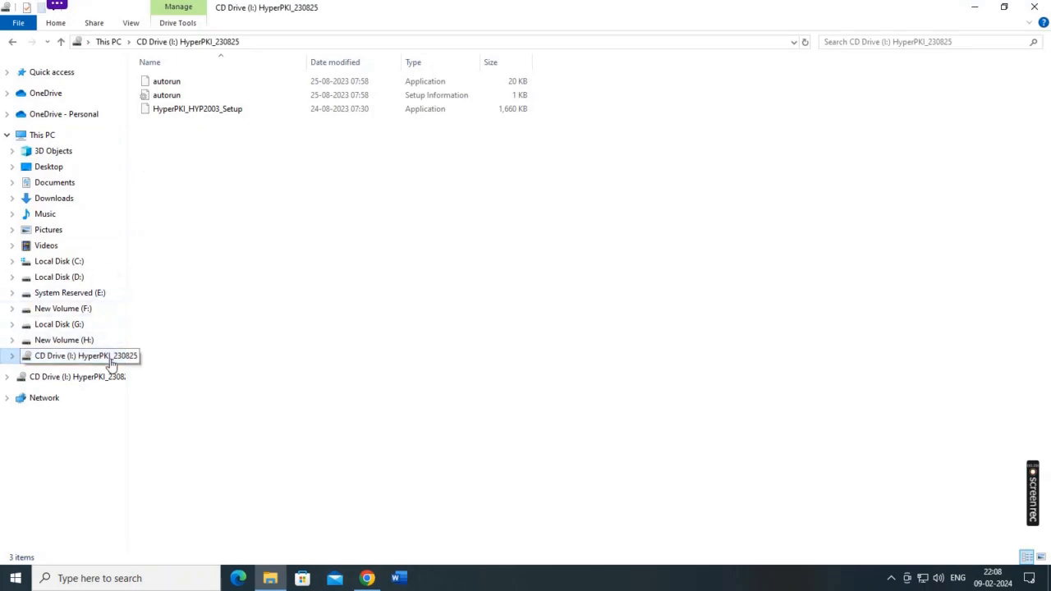
# Refresh the HyperPKI CD drive and launch HyperPKI_HYP2003_Setup.
pyautogui.rightClick(186, 196)
pyautogui.click(219, 244)
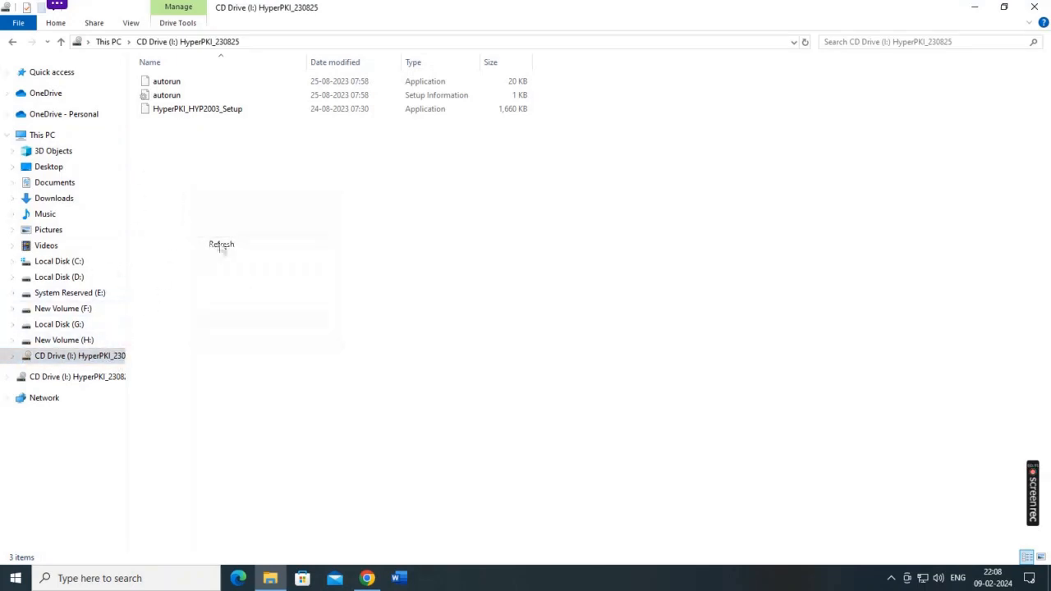
pyautogui.rightClick(192, 111)
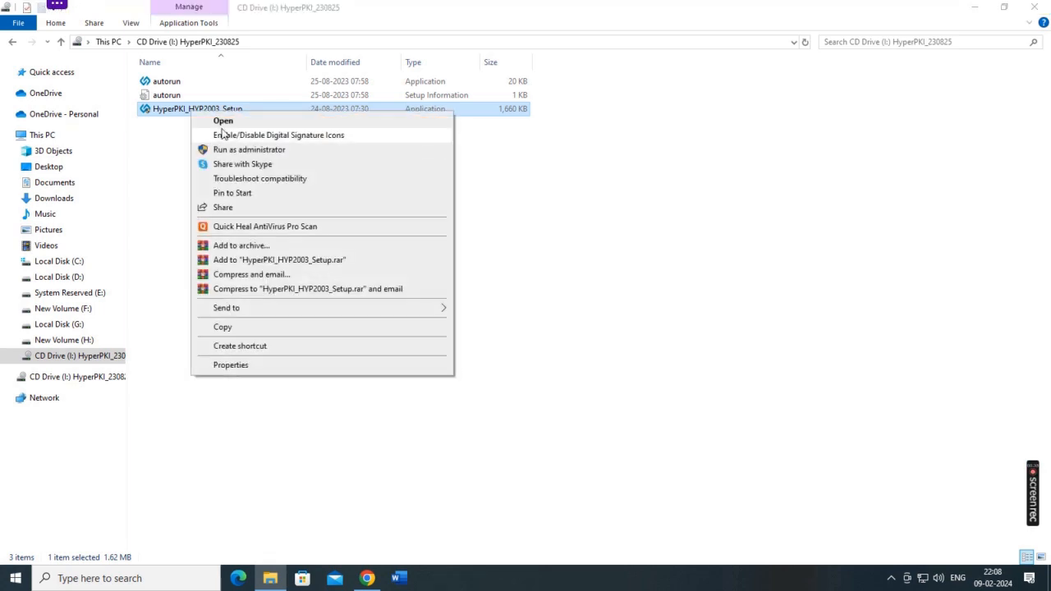
pyautogui.click(223, 122)
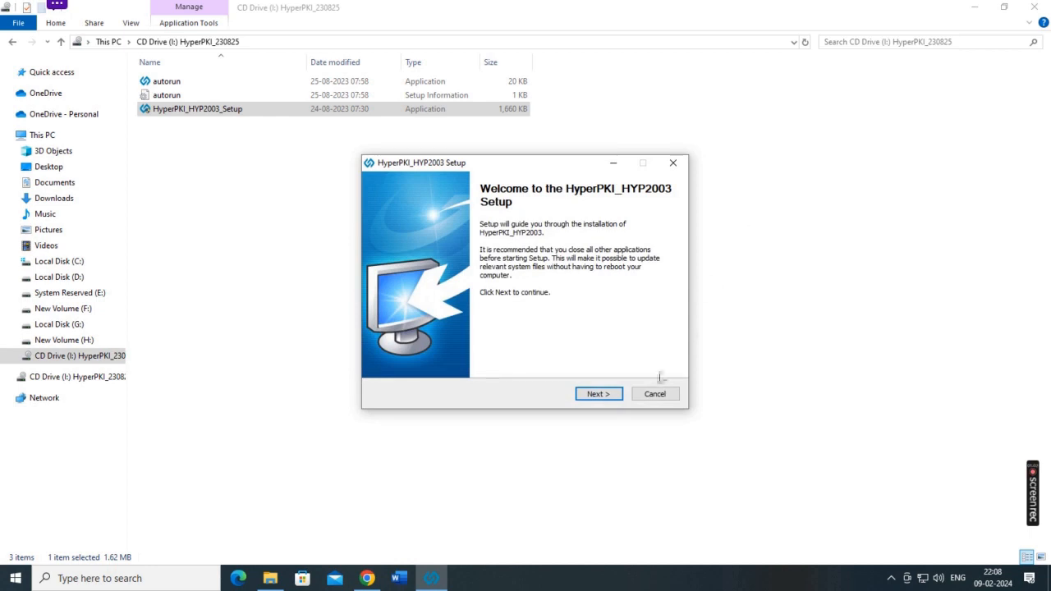
# Install the token drivers with the MicroSoft CSP type and finish the setup wizard.
pyautogui.click(597, 394)
pyautogui.click(596, 395)
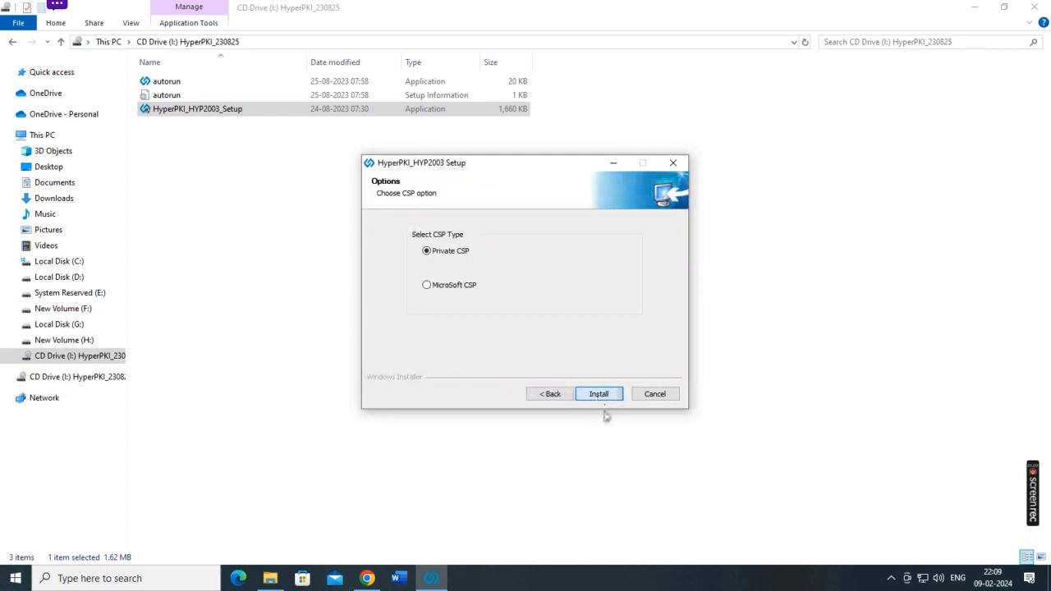
pyautogui.click(439, 289)
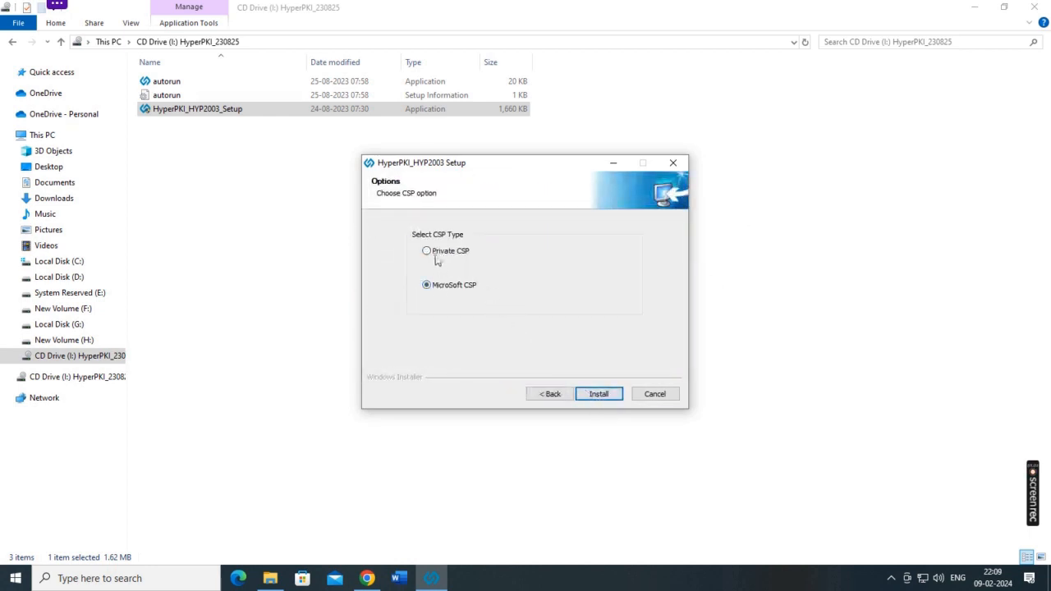
pyautogui.click(605, 395)
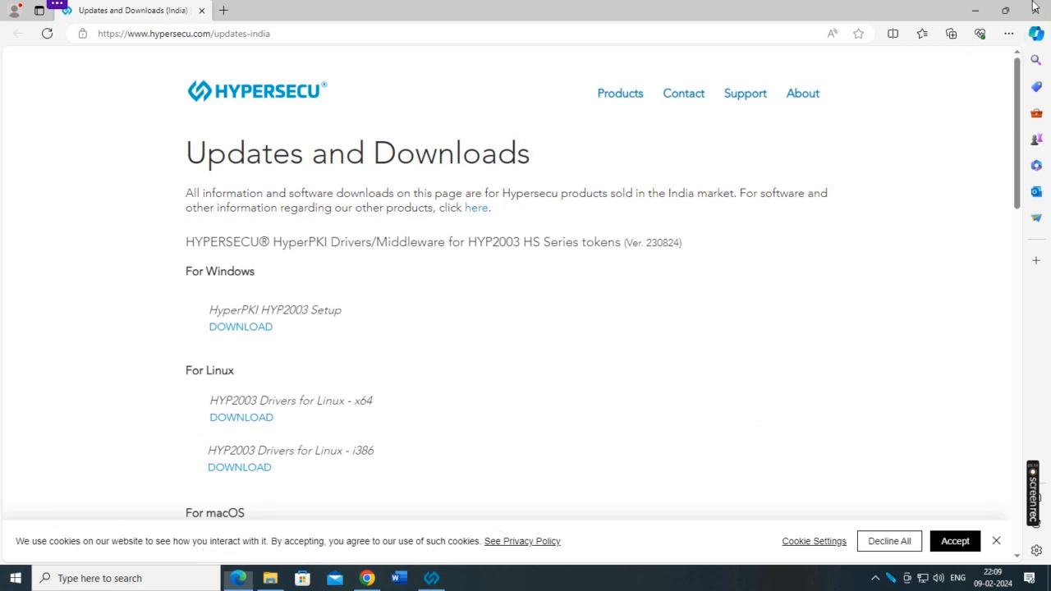
pyautogui.click(238, 578)
pyautogui.click(609, 396)
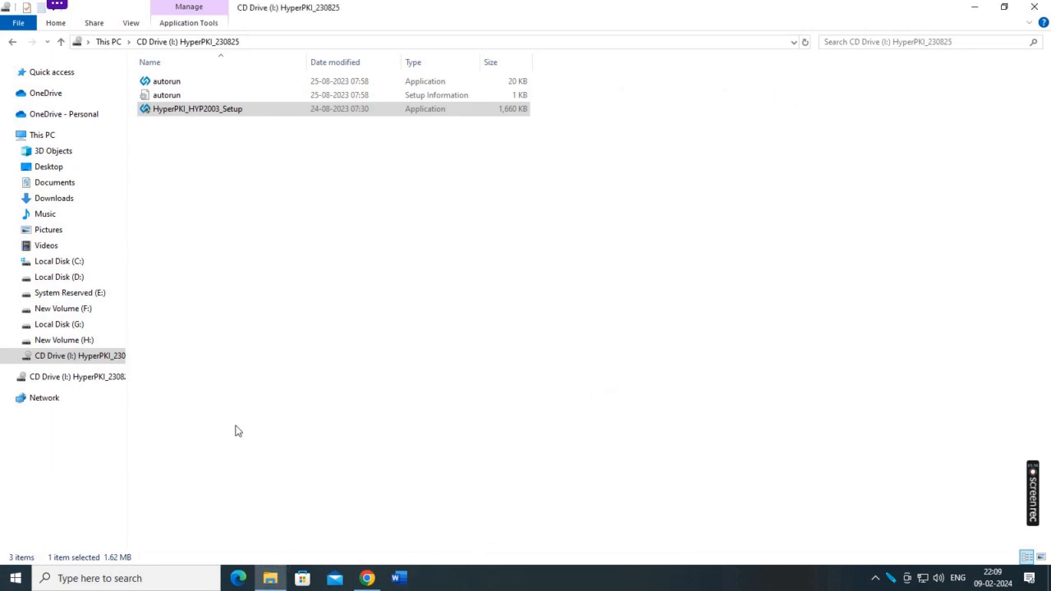
# Launch HyperPKI Token Manager and log in to the HYP2003 token with its user PIN.
pyautogui.click(42, 580)
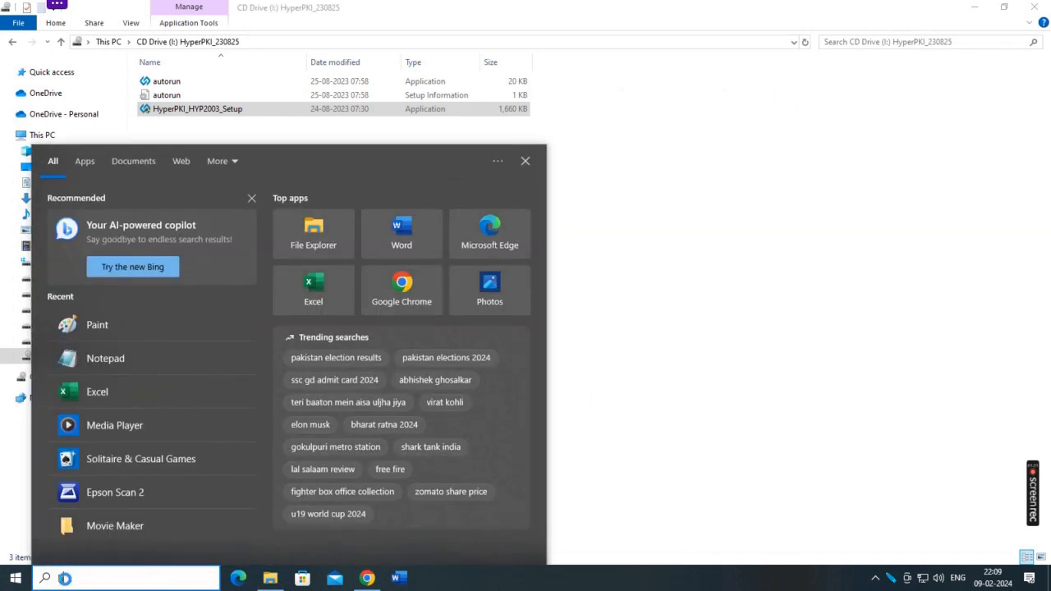
pyautogui.write('hyp')
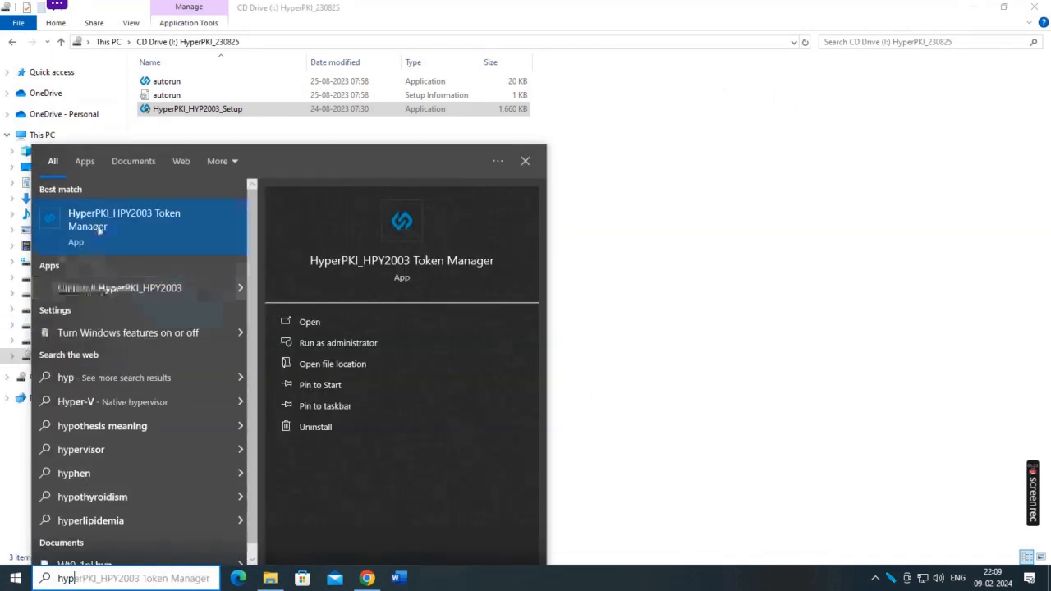
pyautogui.click(104, 224)
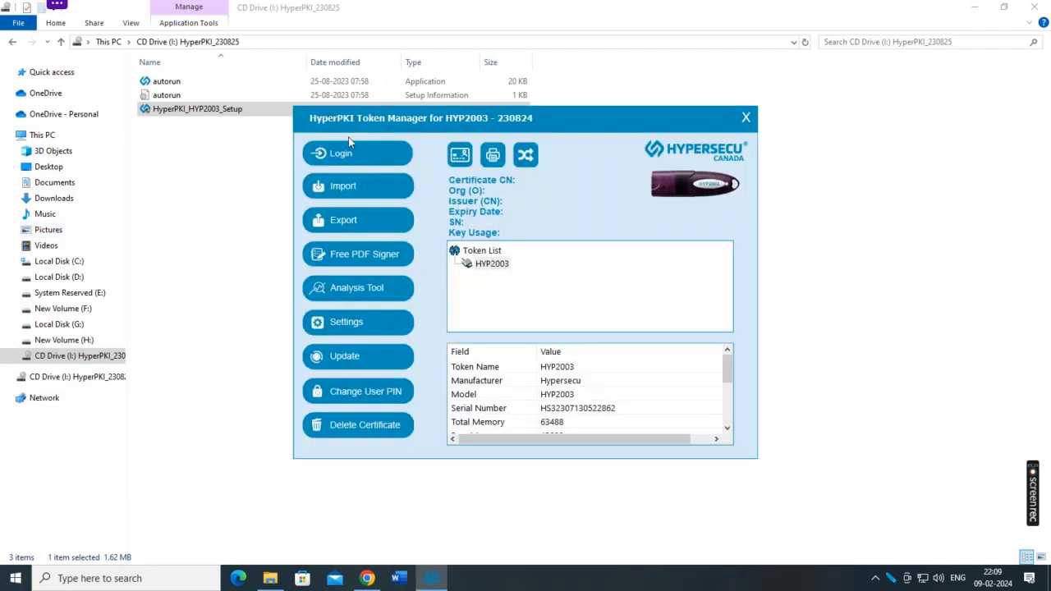
pyautogui.click(351, 156)
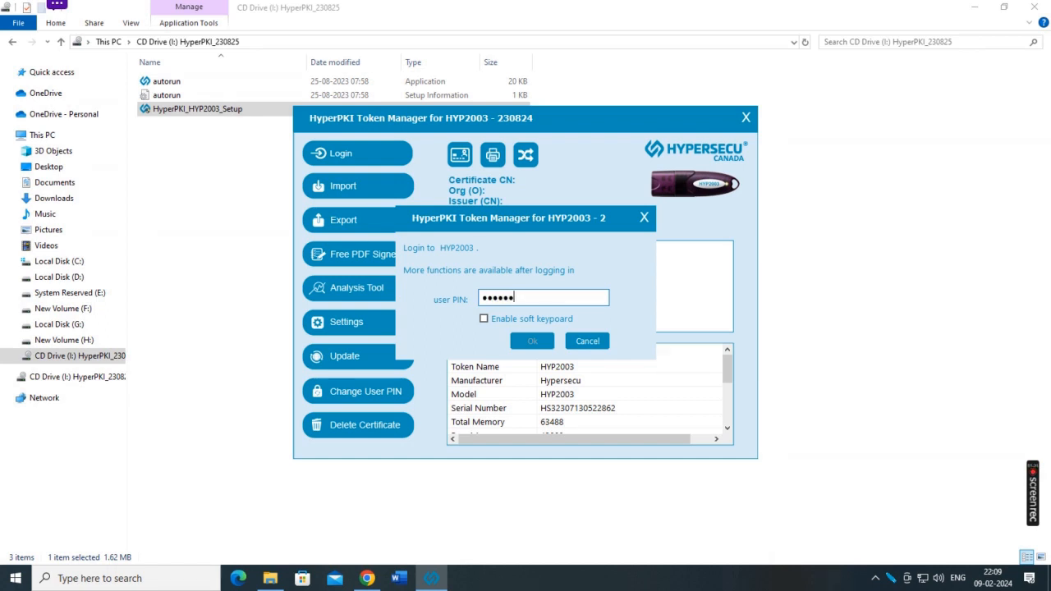
pyautogui.click(532, 341)
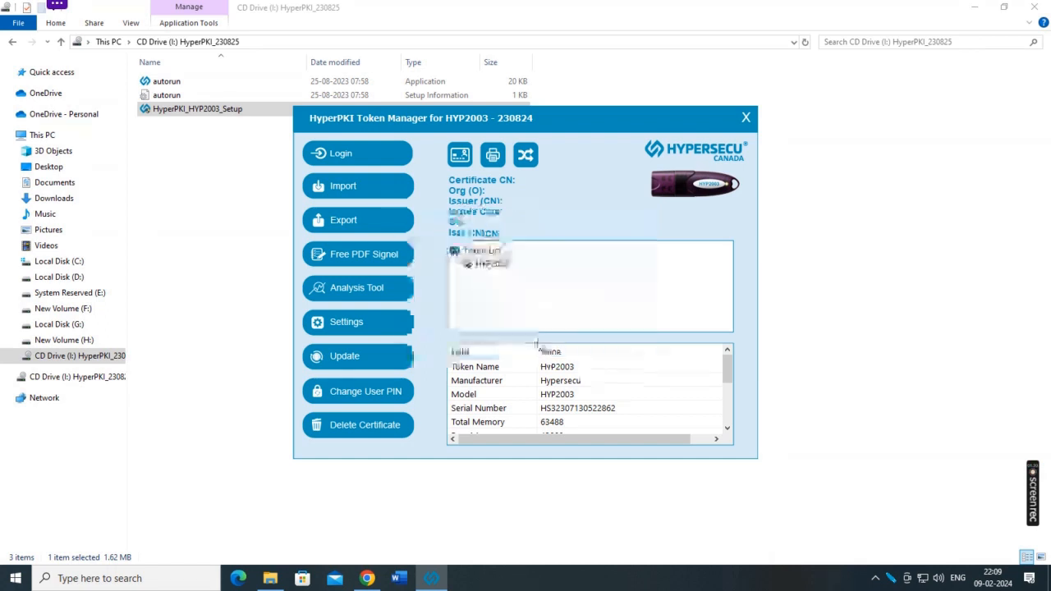
# Change the HYP2003 user PIN by entering old, new and confirmed PINs.
pyautogui.click(396, 403)
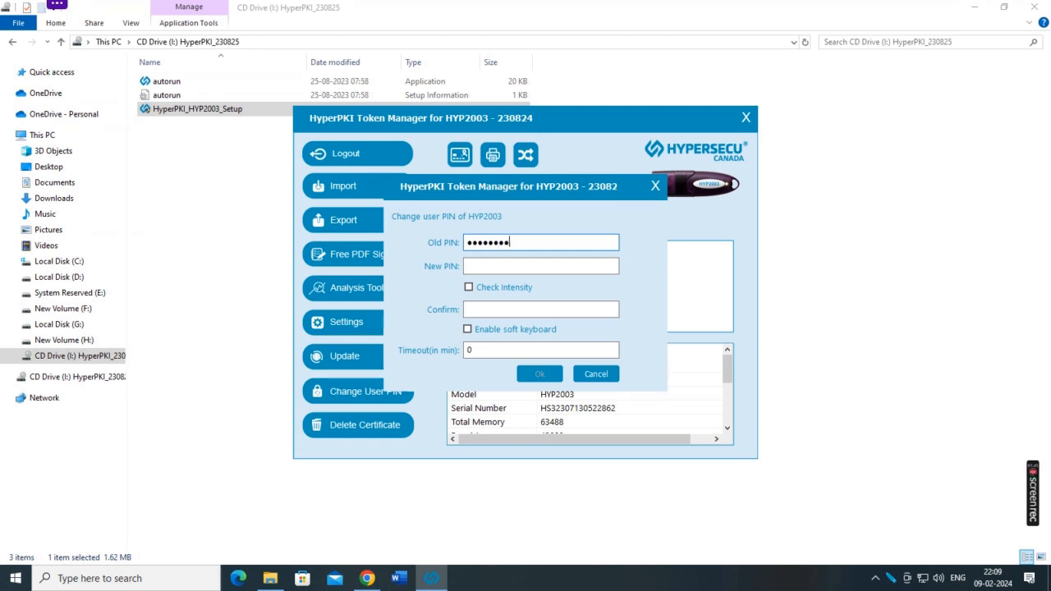
pyautogui.click(482, 267)
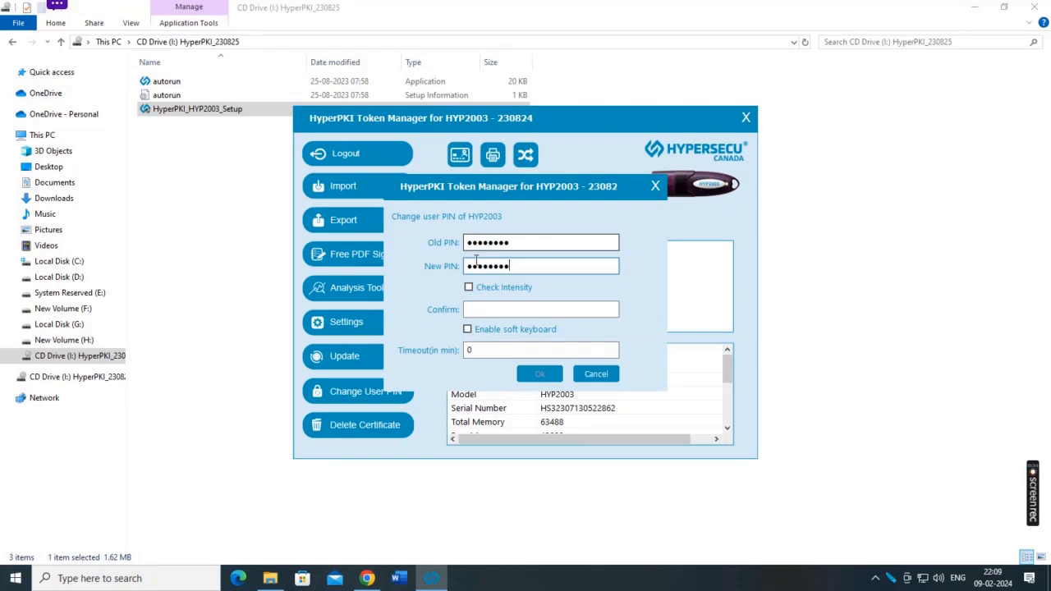
pyautogui.click(486, 309)
pyautogui.write('●●●')
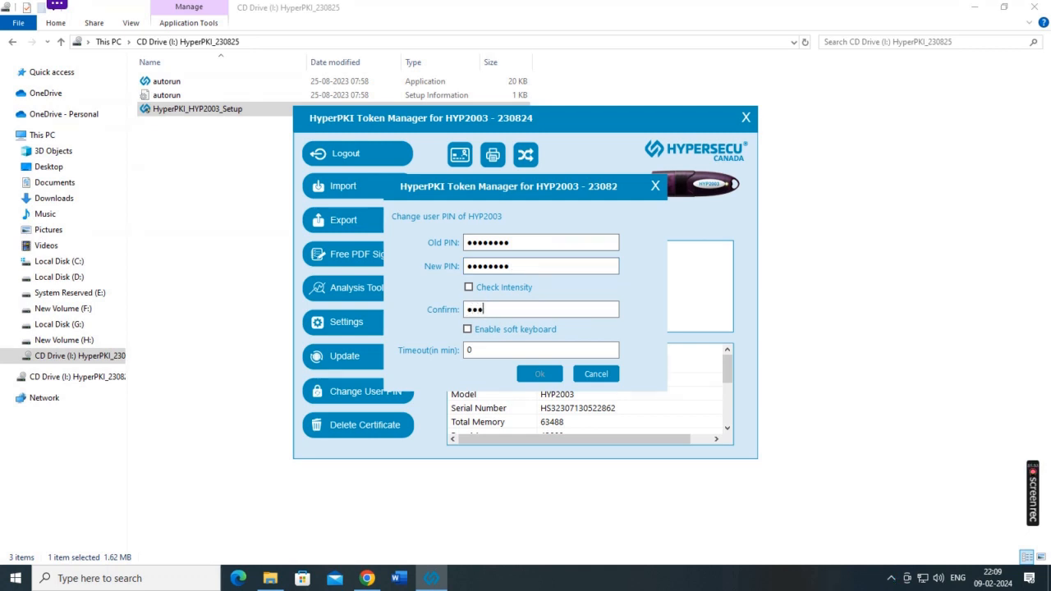
pyautogui.write('●●●●●')
pyautogui.click(530, 376)
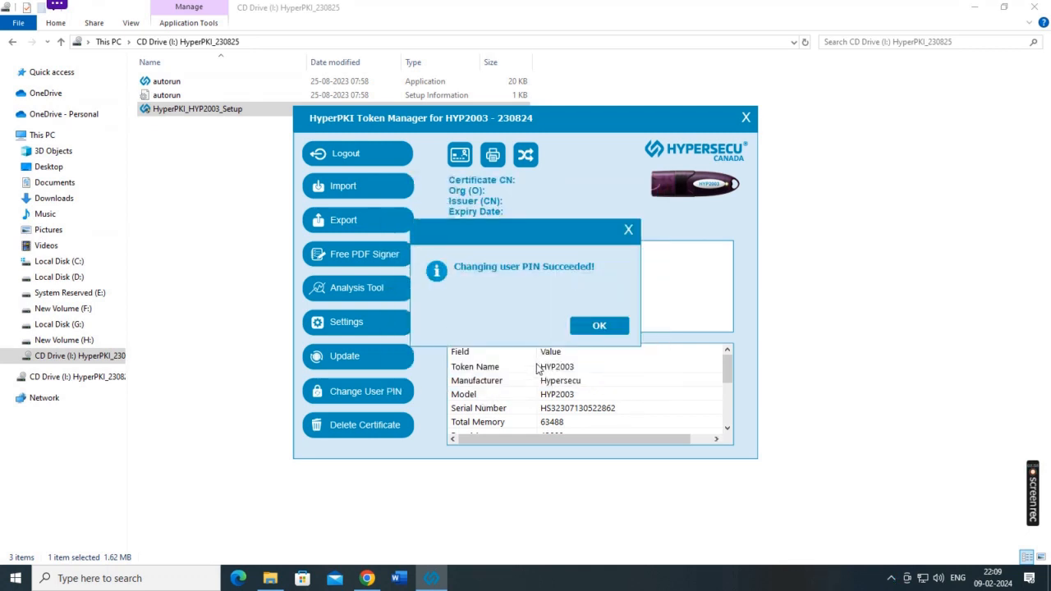
pyautogui.click(586, 328)
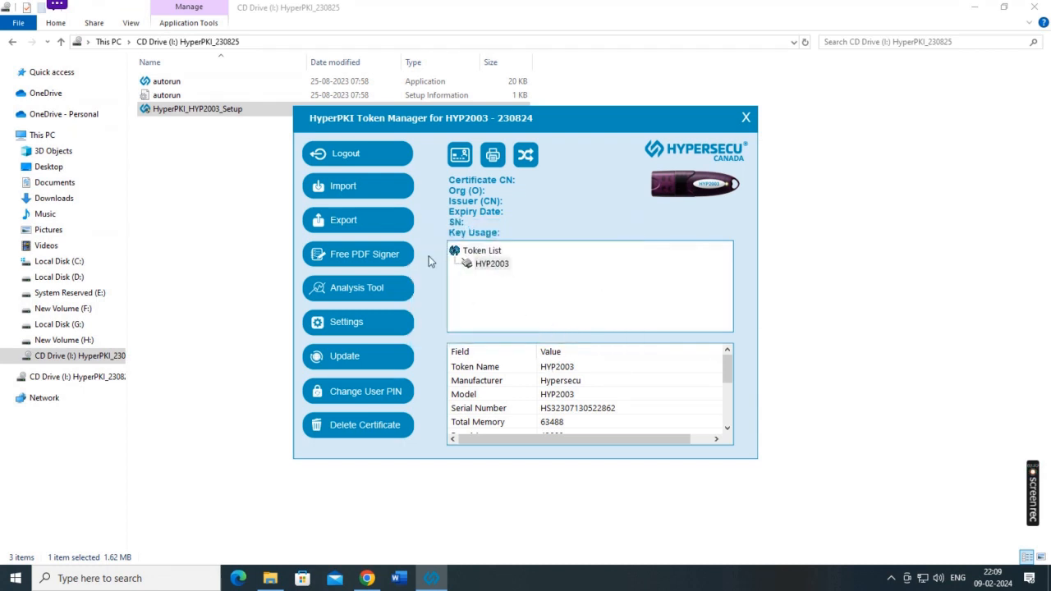
pyautogui.click(482, 264)
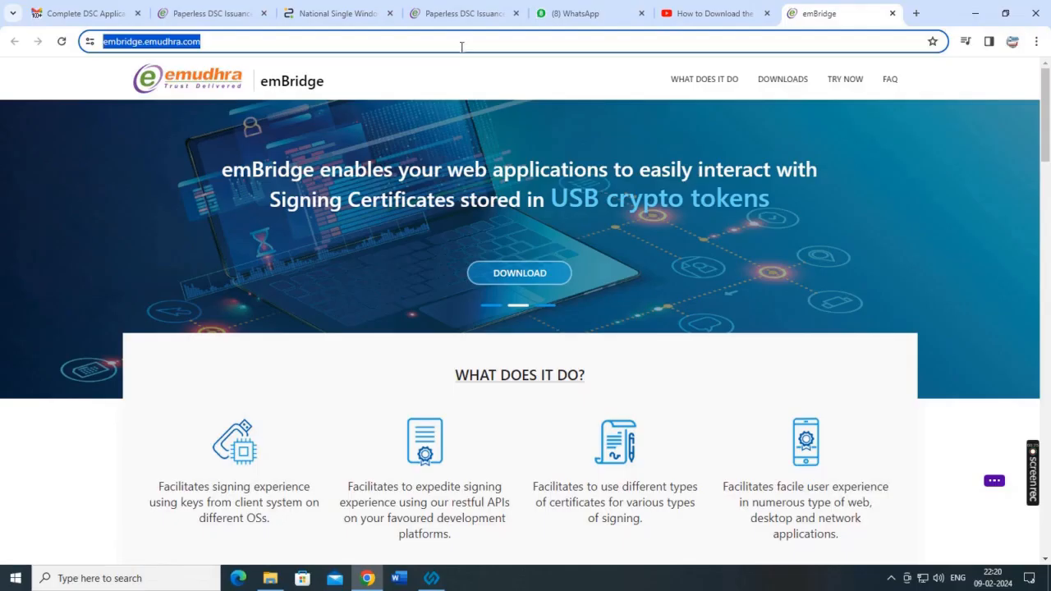
# On google.co.in, search for 'emudhra application download' from the 'emudra' suggestions.
pyautogui.write('goo')
pyautogui.press('Return')
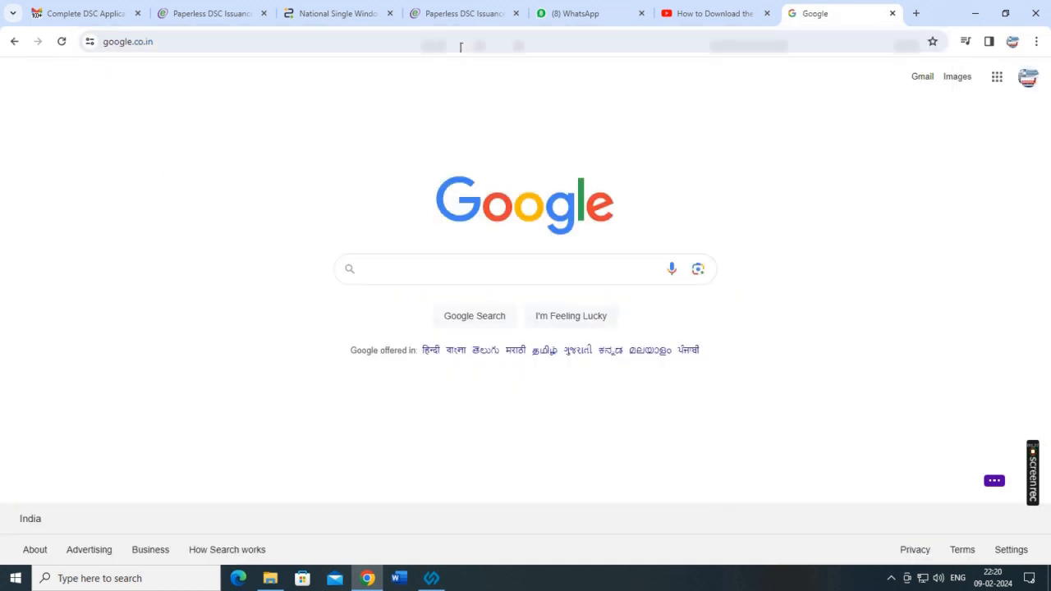
pyautogui.write('emudra')
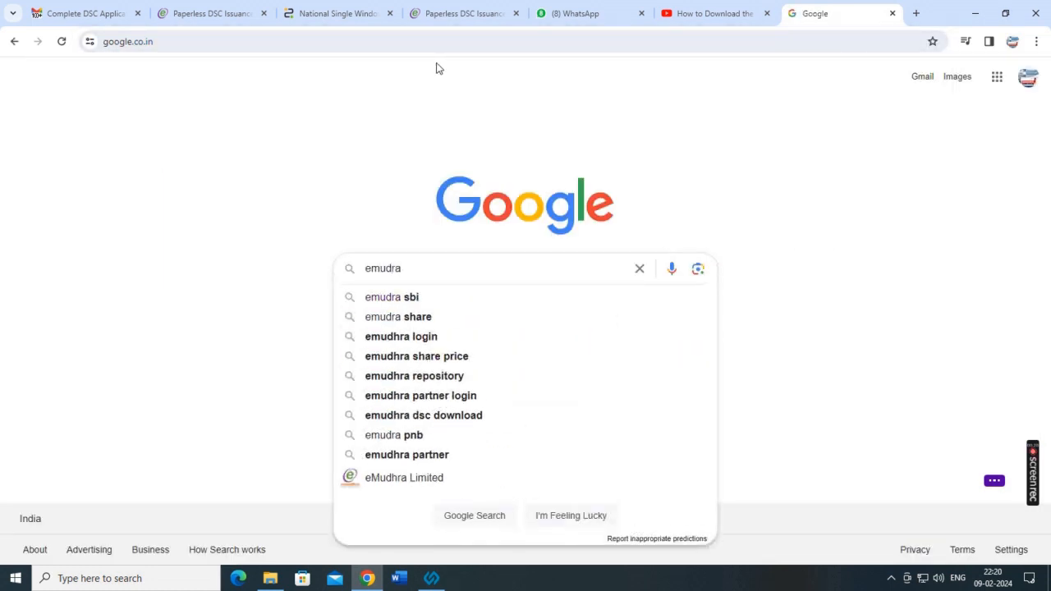
pyautogui.press('BackSpace')
pyautogui.press('BackSpace')
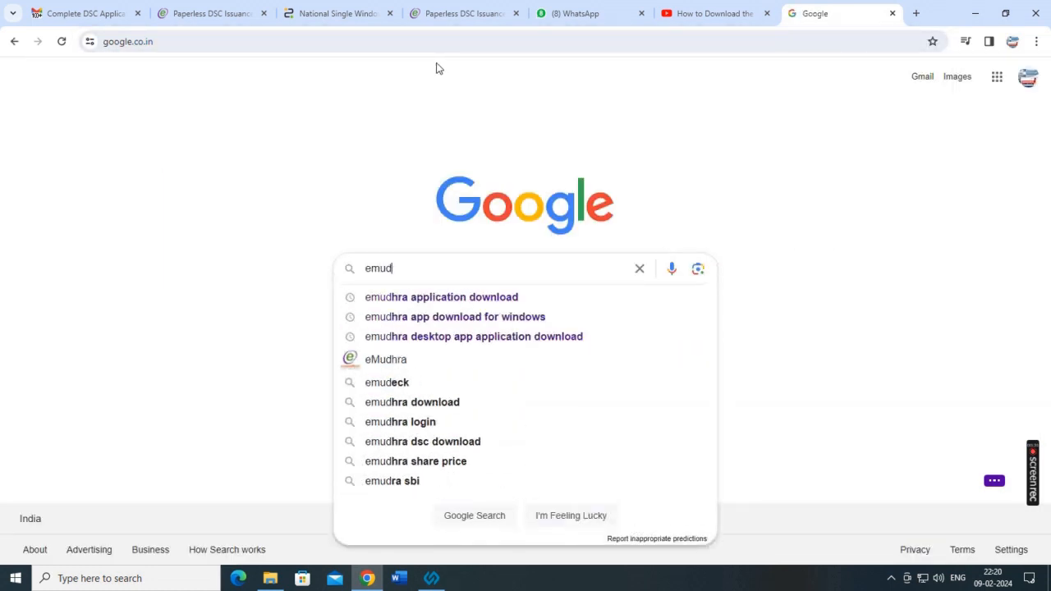
pyautogui.press('Down')
pyautogui.press('Return')
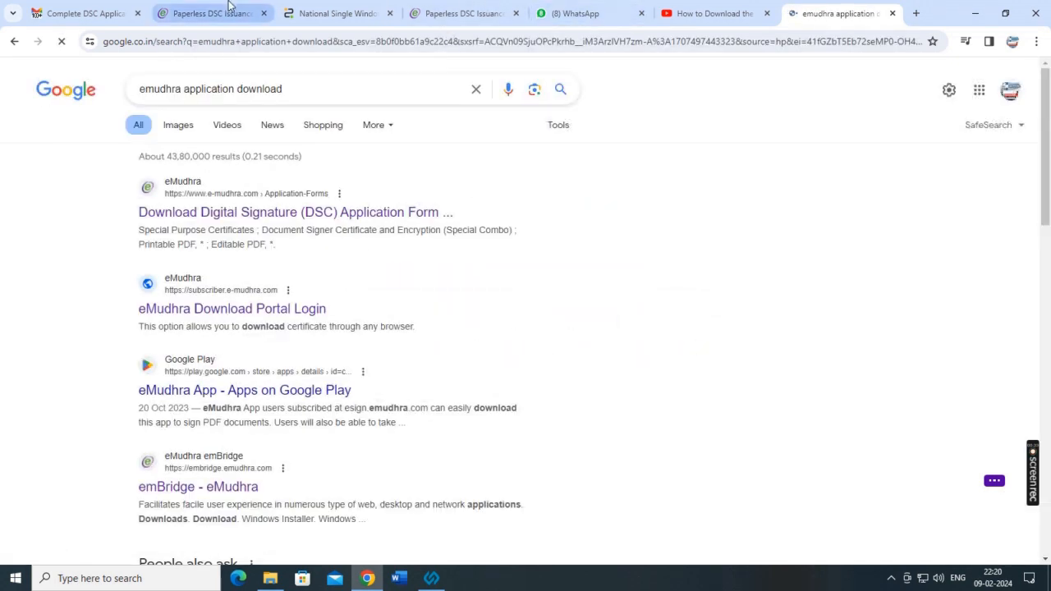
pyautogui.rightClick(256, 310)
# Open the eMudhra Download Portal Login and paste in the application number.
pyautogui.click(296, 321)
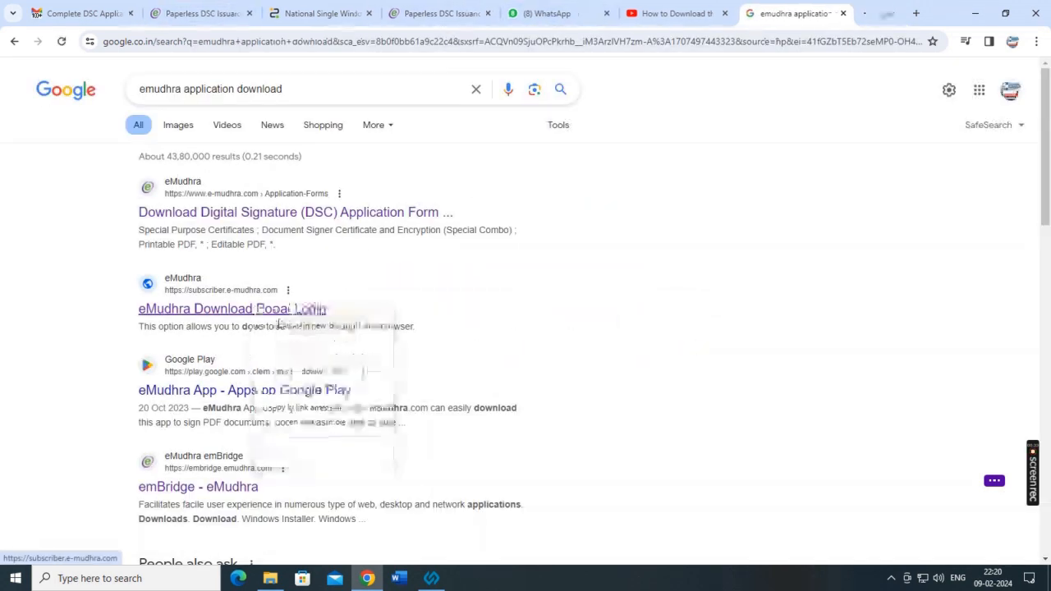
pyautogui.click(831, 15)
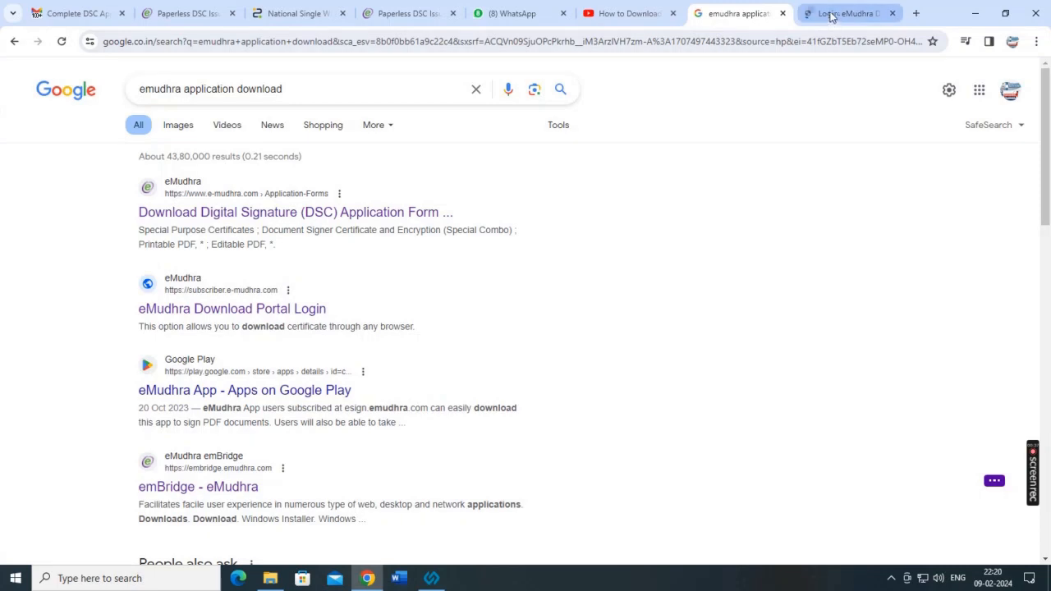
pyautogui.click(744, 193)
pyautogui.hotkey('ctrl', 'v')
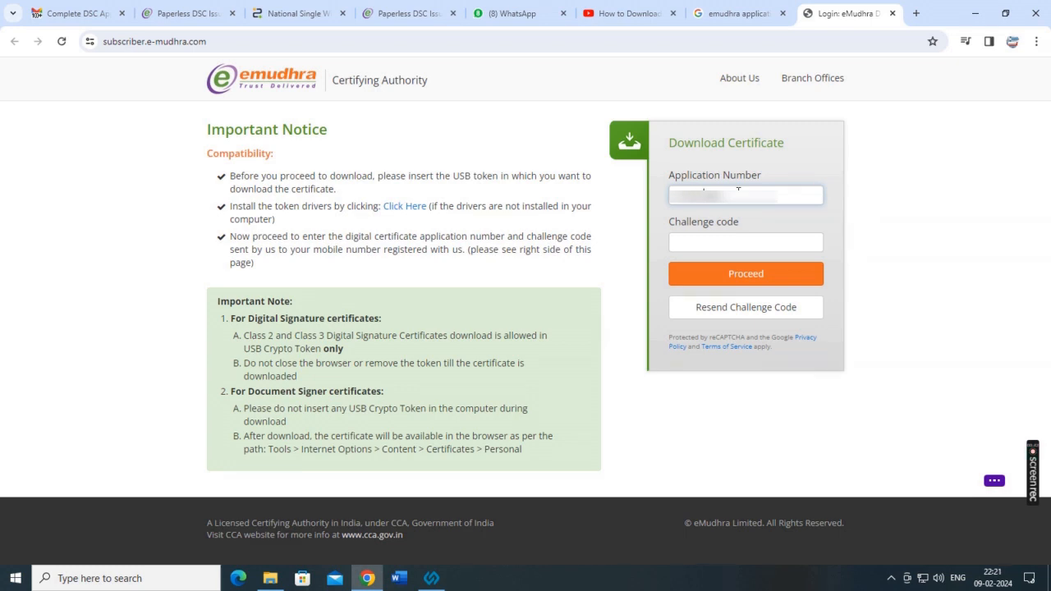
# Submit the challenge code, dismiss the invalid-code alert, and go to Resend Challenge Code.
pyautogui.click(704, 242)
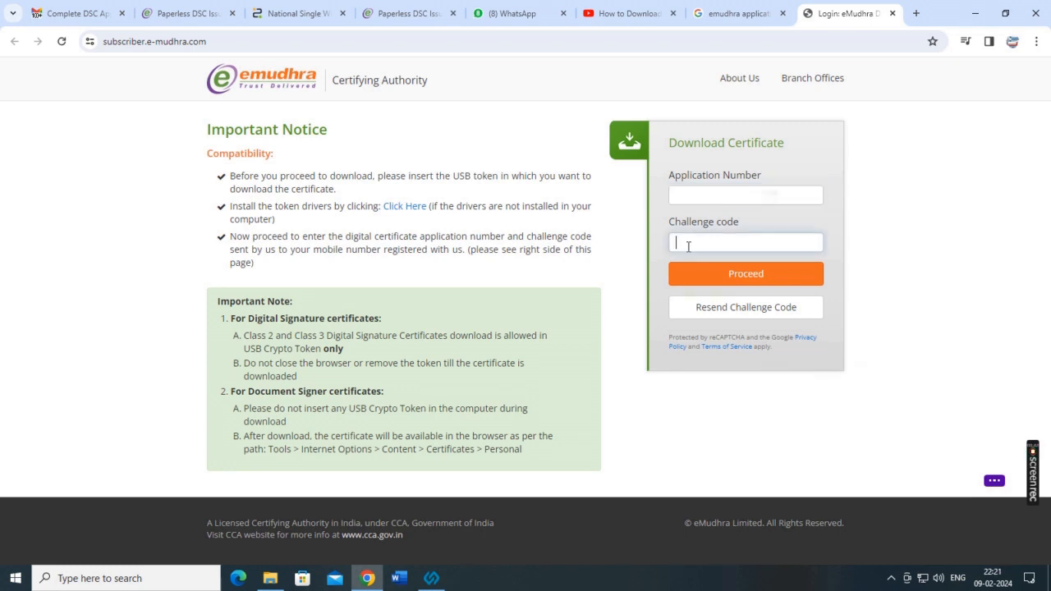
pyautogui.write('••••••')
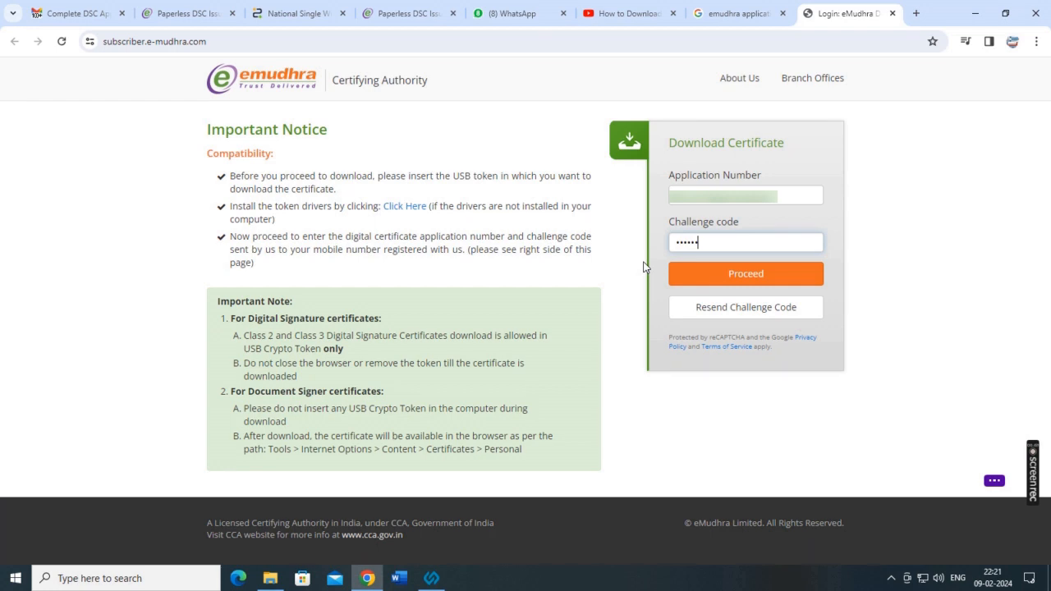
pyautogui.click(742, 276)
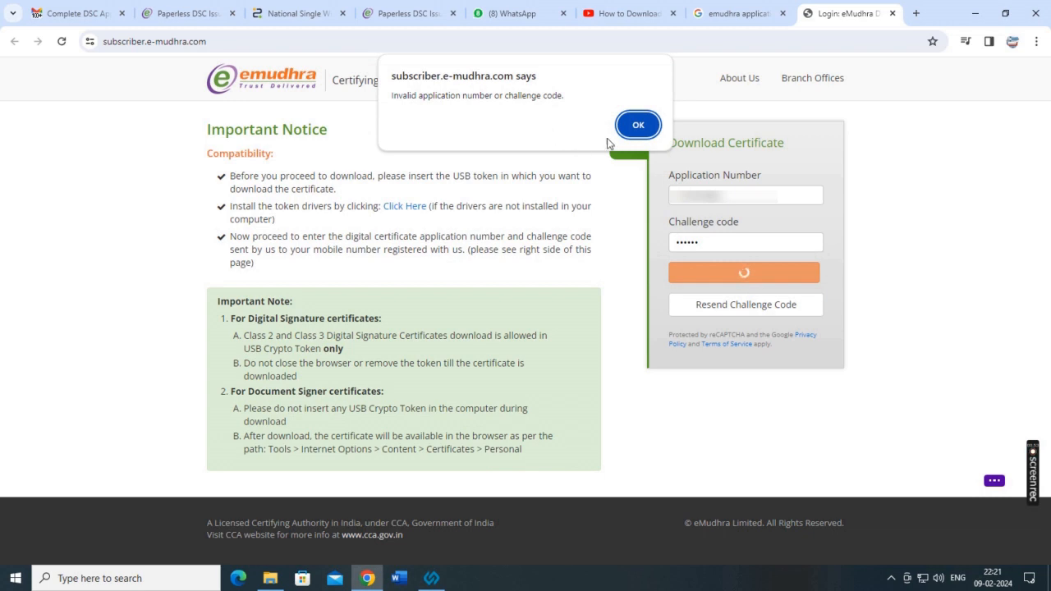
pyautogui.click(635, 124)
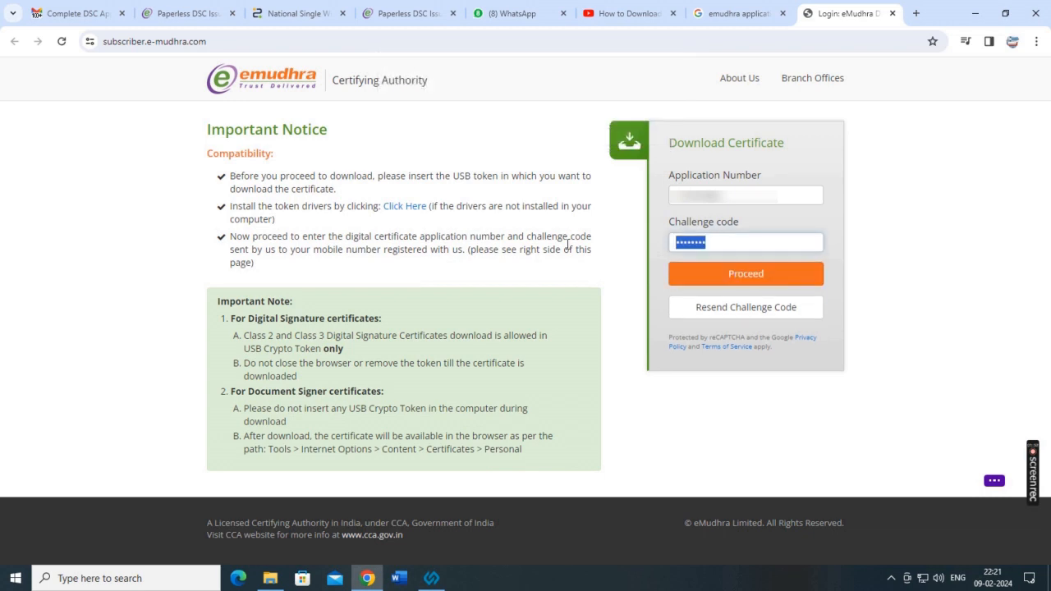
pyautogui.click(747, 307)
# Validate the application and registered mobile numbers, resend the challenge code by SMS, and go back.
pyautogui.click(295, 213)
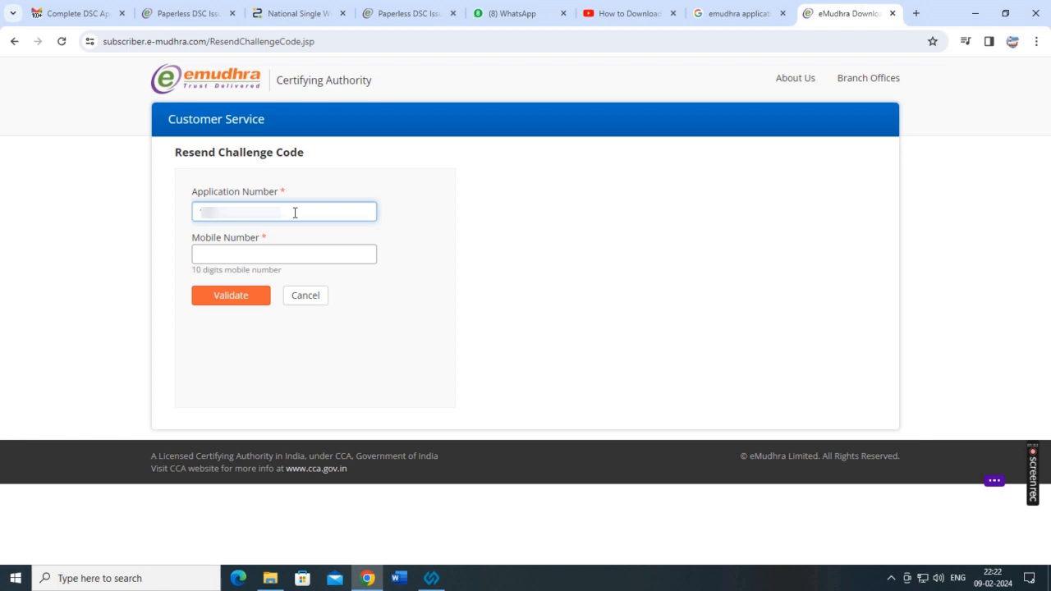
pyautogui.write('0000')
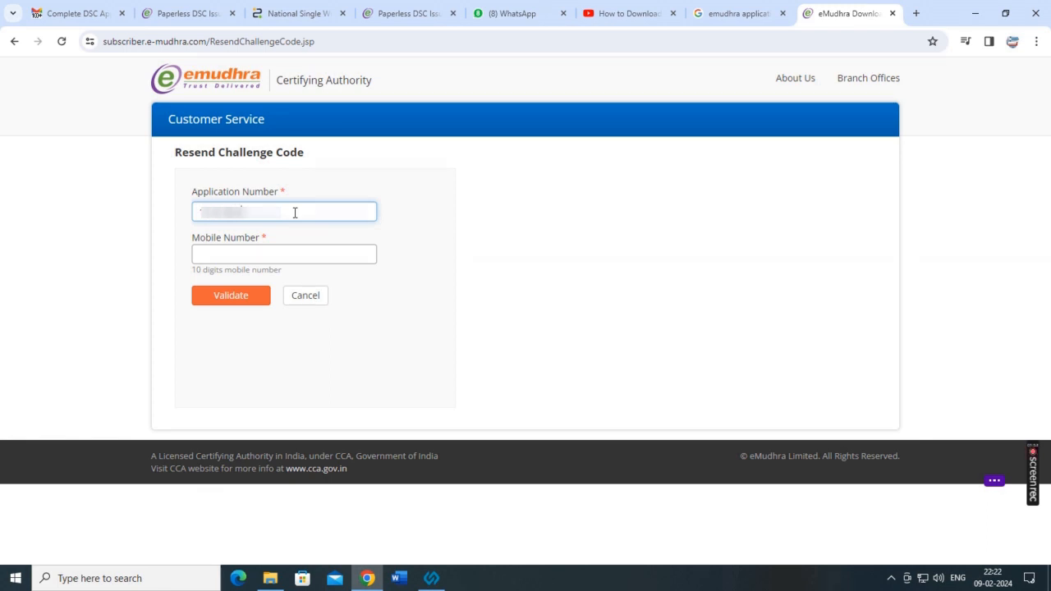
pyautogui.click(198, 254)
pyautogui.write('000000000000000000')
pyautogui.click(229, 298)
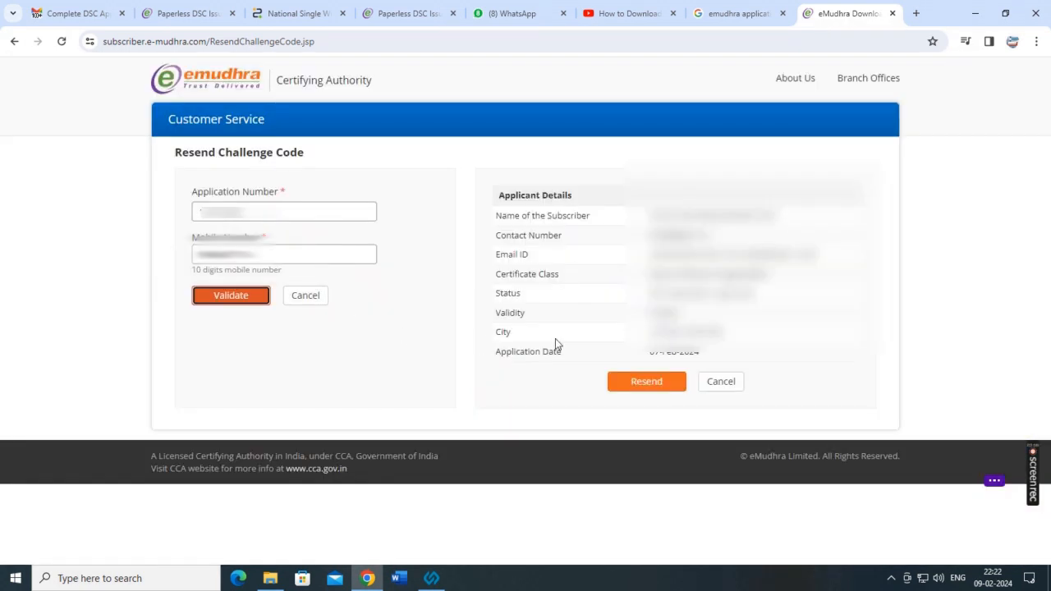
pyautogui.click(655, 390)
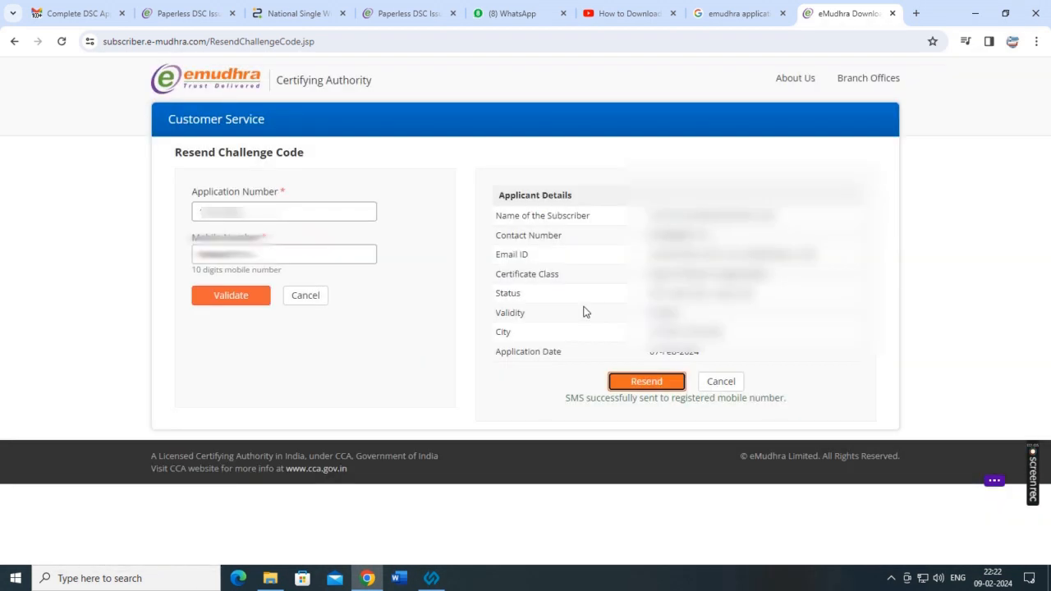
pyautogui.click(14, 42)
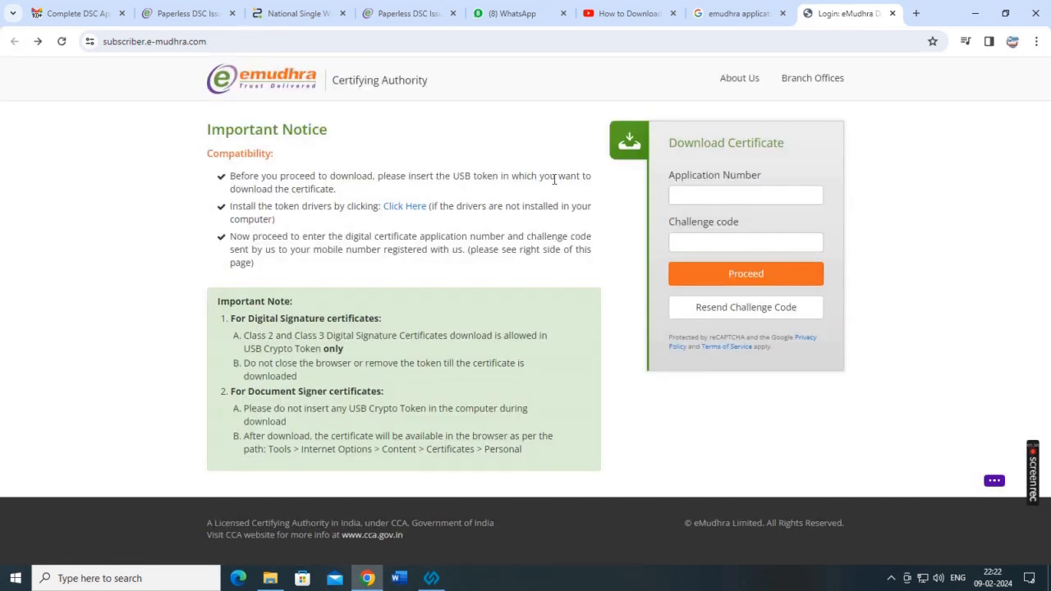
# Log in with the pasted application number and the resent challenge code.
pyautogui.click(721, 200)
pyautogui.hotkey('ctrl', 'v')
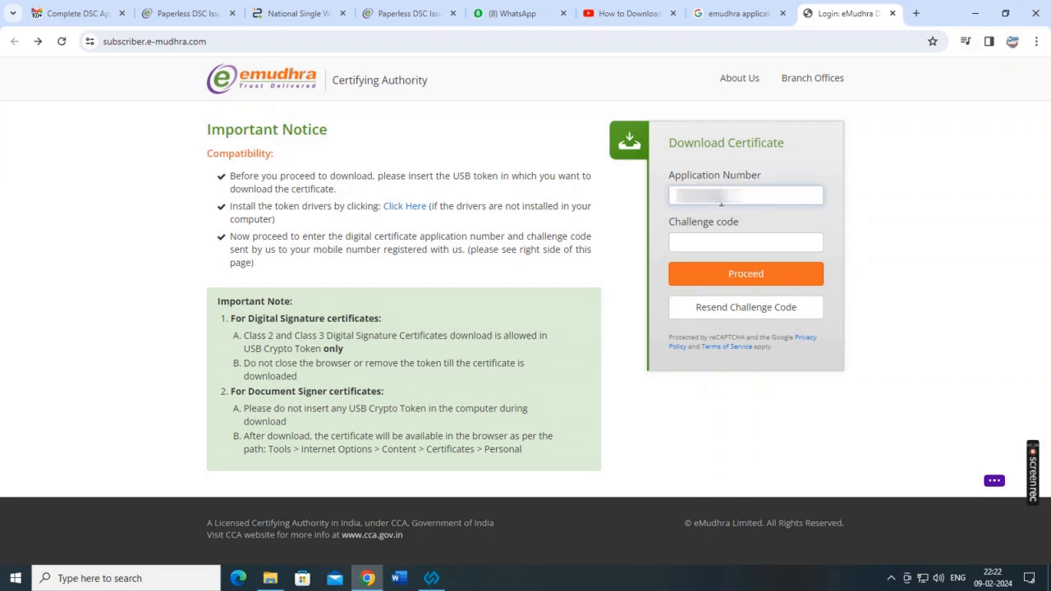
pyautogui.click(707, 249)
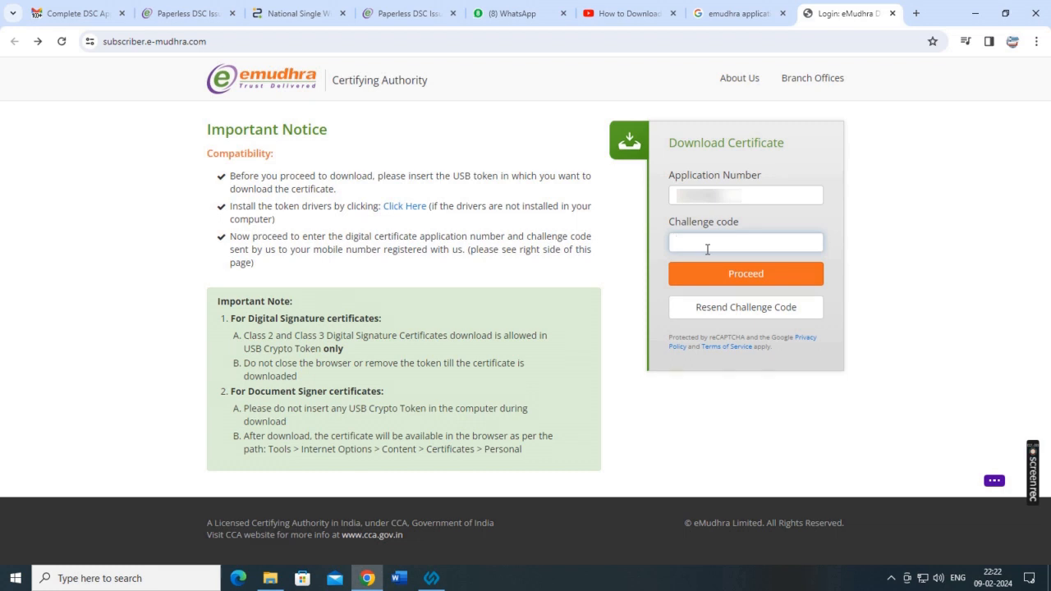
pyautogui.write('********')
pyautogui.click(750, 274)
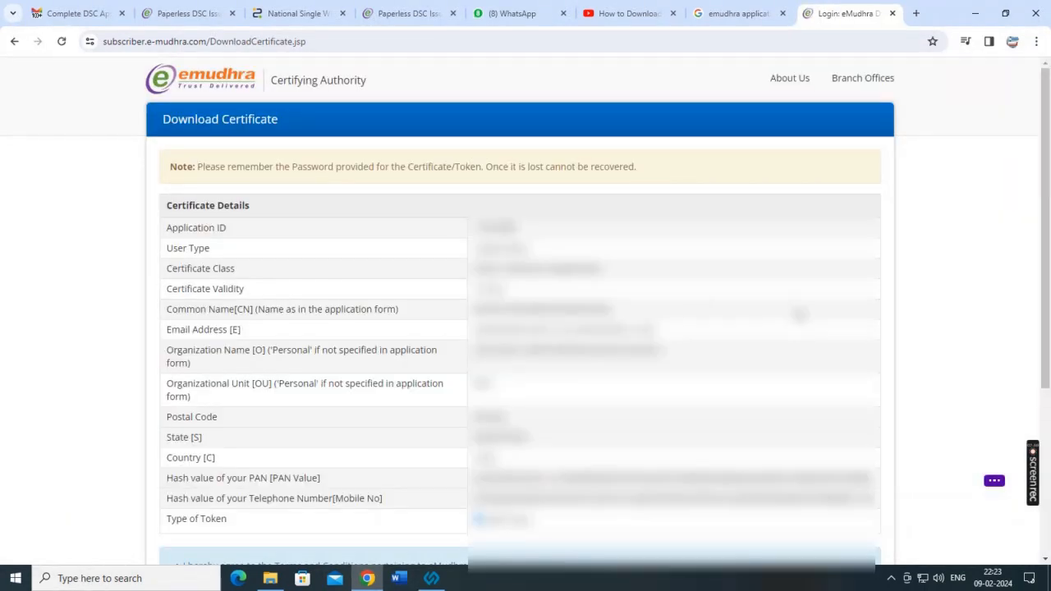
# Select HyperPKI HYP2003 CSP India v3.0 as the token type.
pyautogui.scroll(-2, 794, 321)
pyautogui.scroll(-2, 598, 312)
pyautogui.scroll(-1, 624, 335)
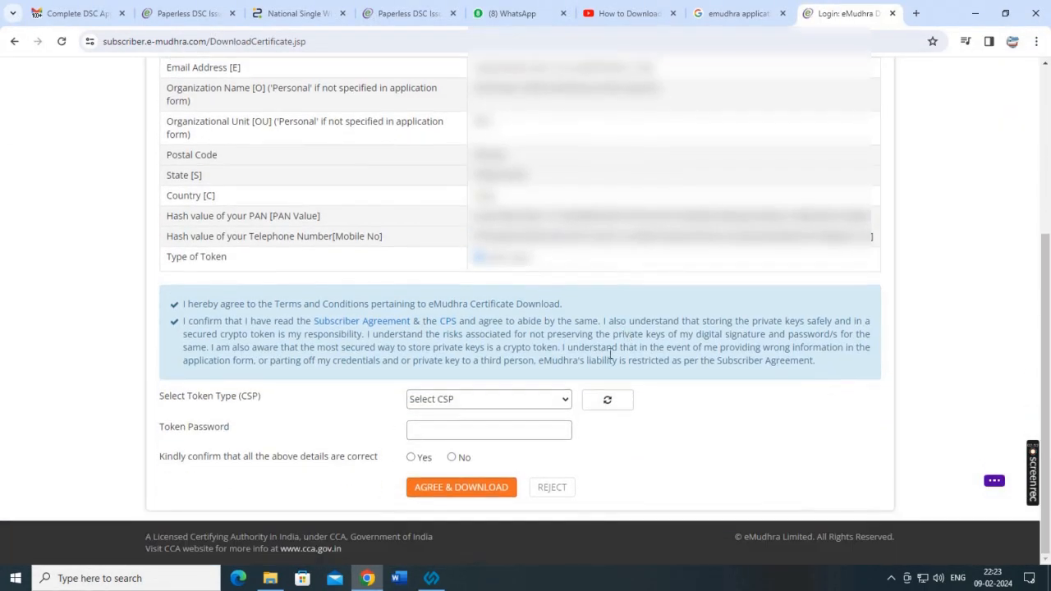
pyautogui.click(561, 402)
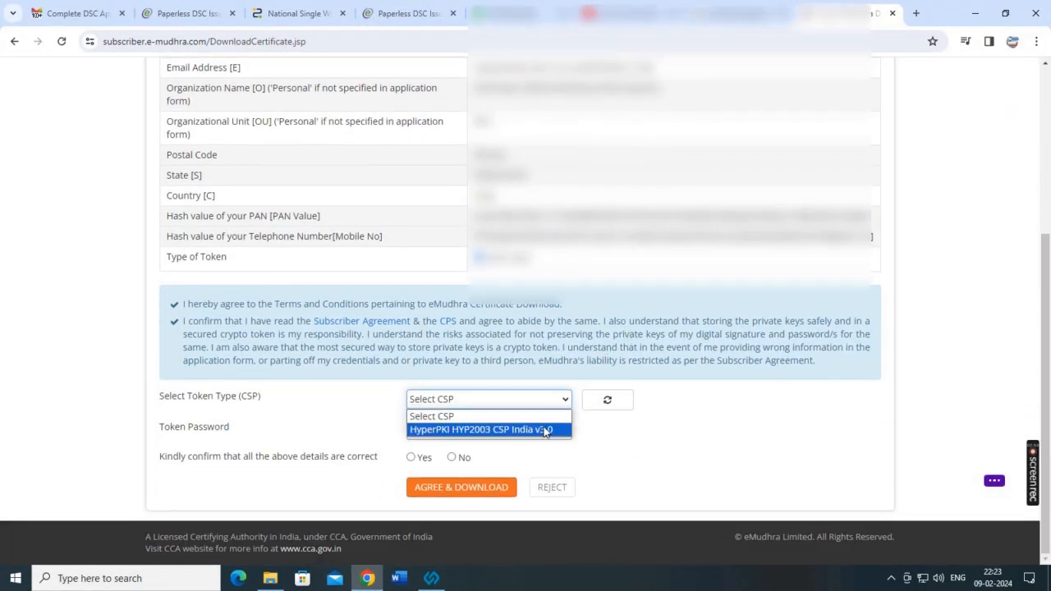
pyautogui.click(545, 428)
# Enter the token password, confirm the details are correct, and agree and download the certificate.
pyautogui.click(452, 432)
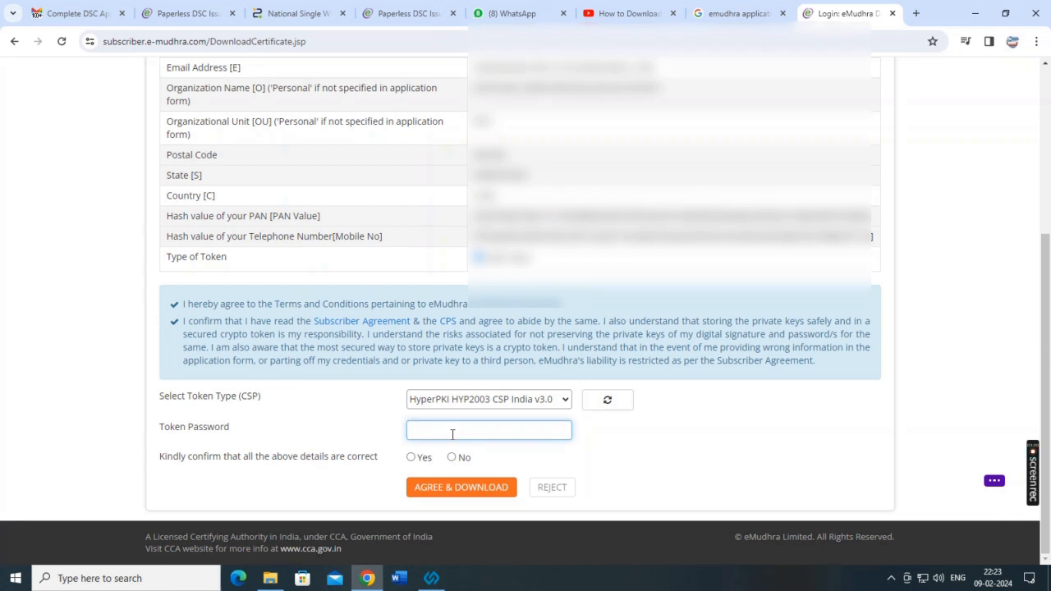
pyautogui.write('•••')
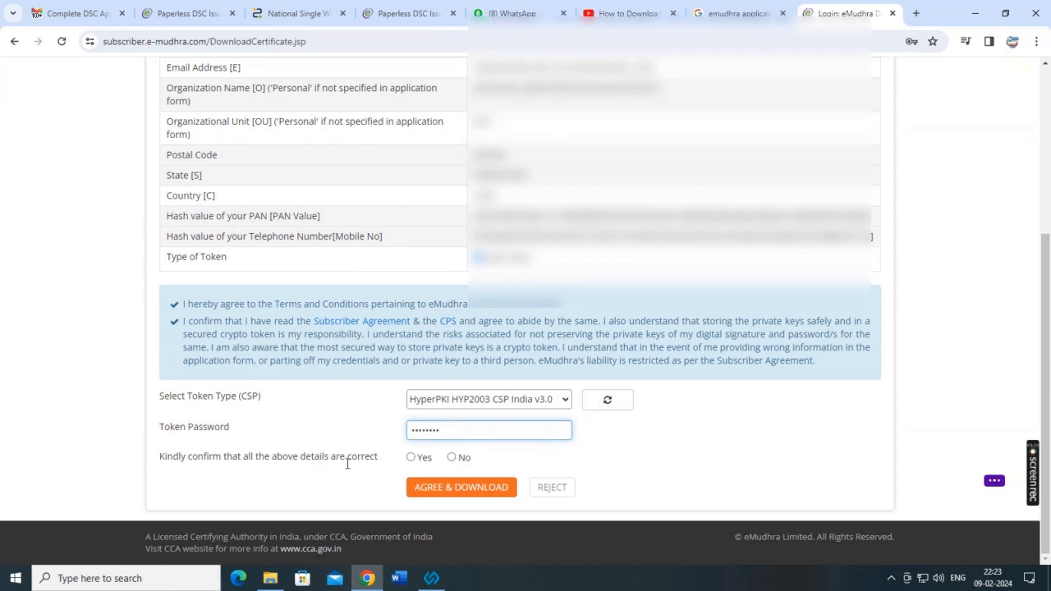
pyautogui.click(411, 457)
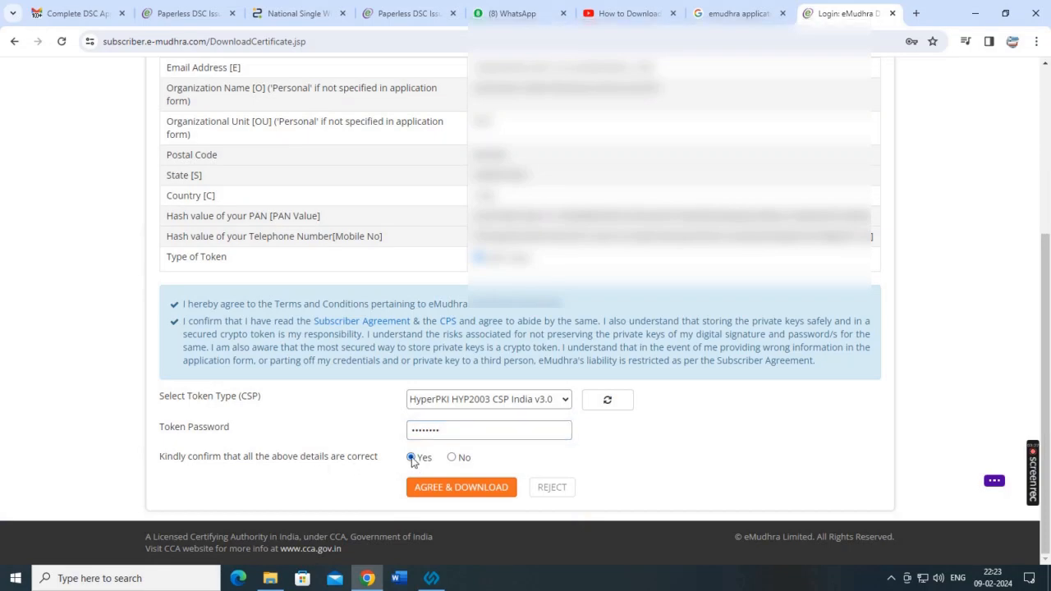
pyautogui.scroll(3, 547, 399)
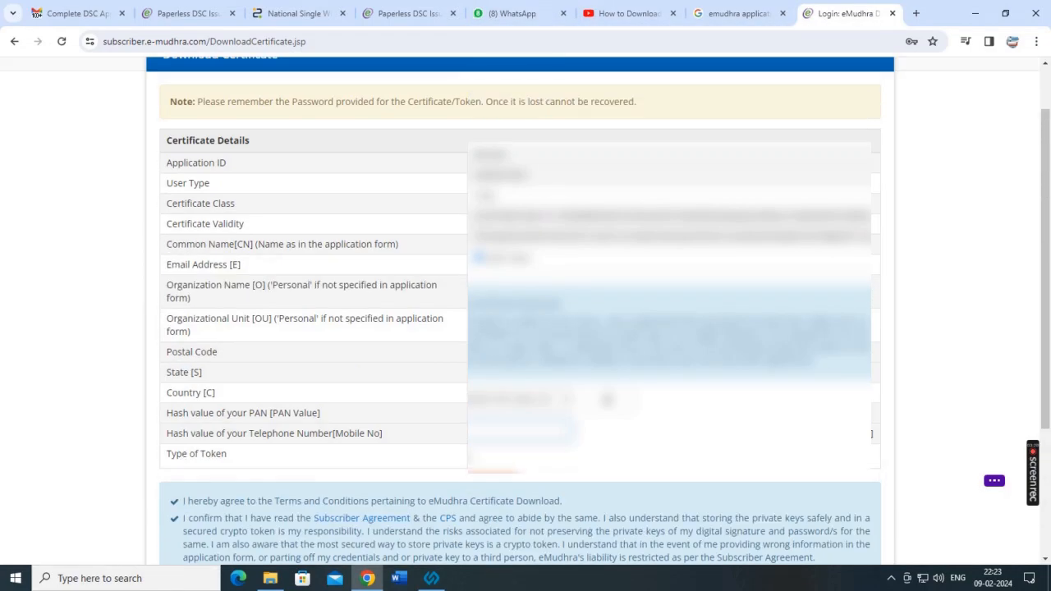
pyautogui.scroll(-3, 546, 399)
pyautogui.click(465, 488)
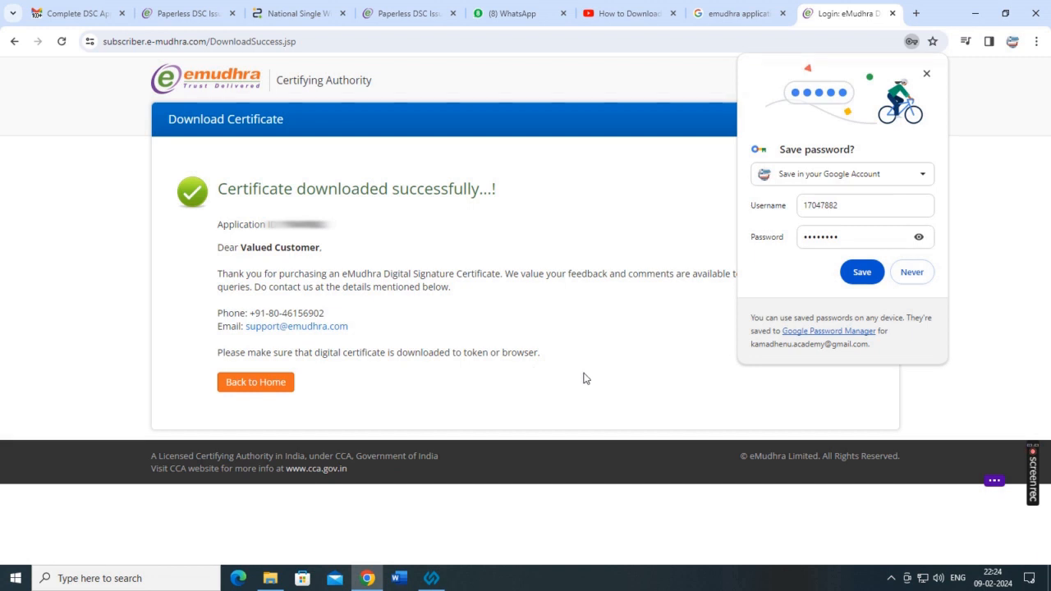
# Decline saving the password, go Back to Home on the portal, and close the eMudhra tab.
pyautogui.click(926, 74)
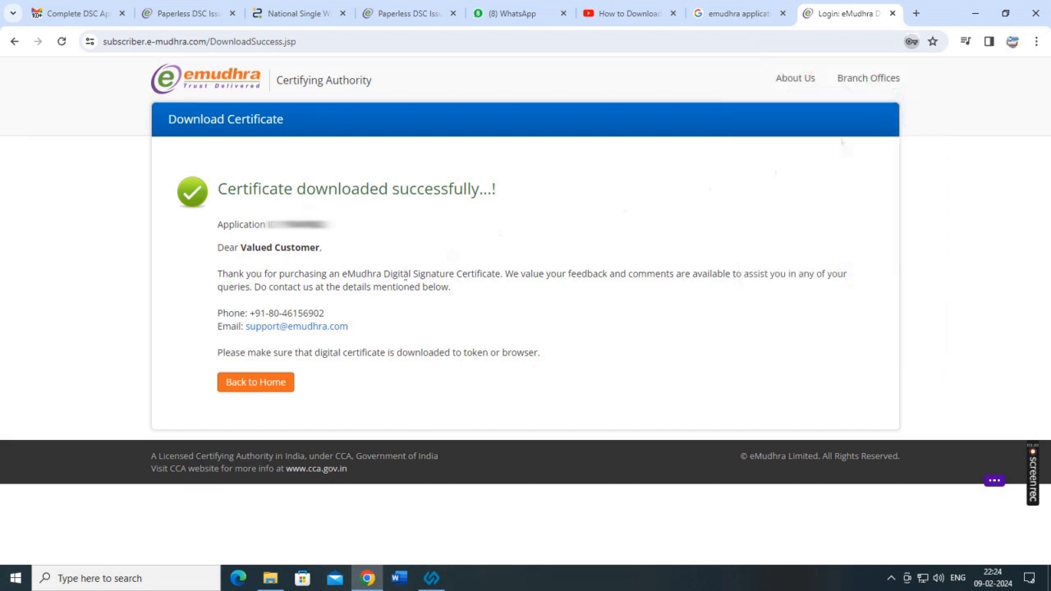
pyautogui.moveTo(223, 227); pyautogui.dragTo(316, 248)
pyautogui.moveTo(206, 251); pyautogui.dragTo(371, 253)
pyautogui.click(364, 272)
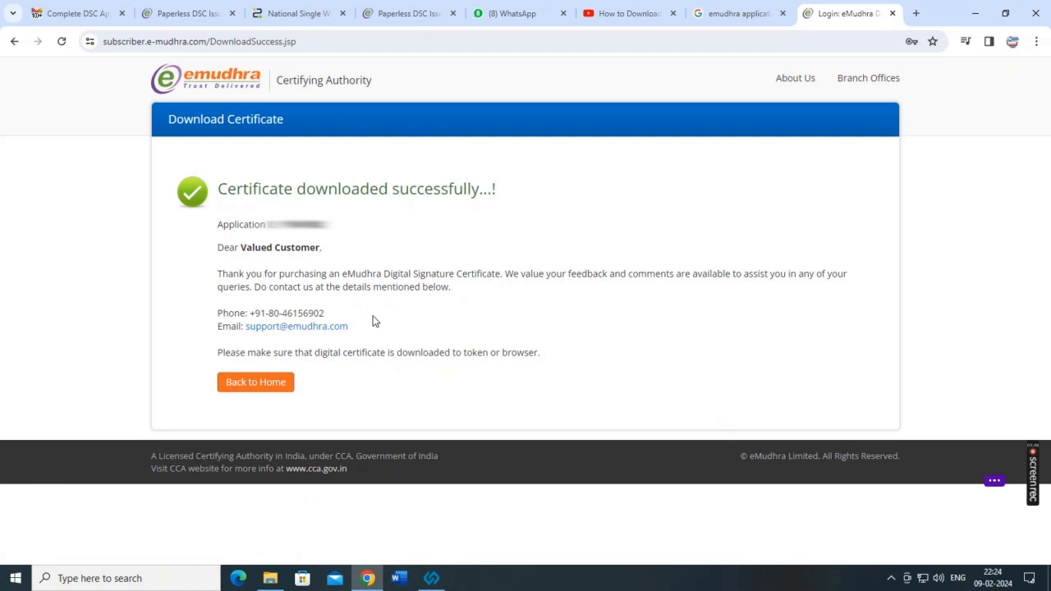
pyautogui.click(257, 382)
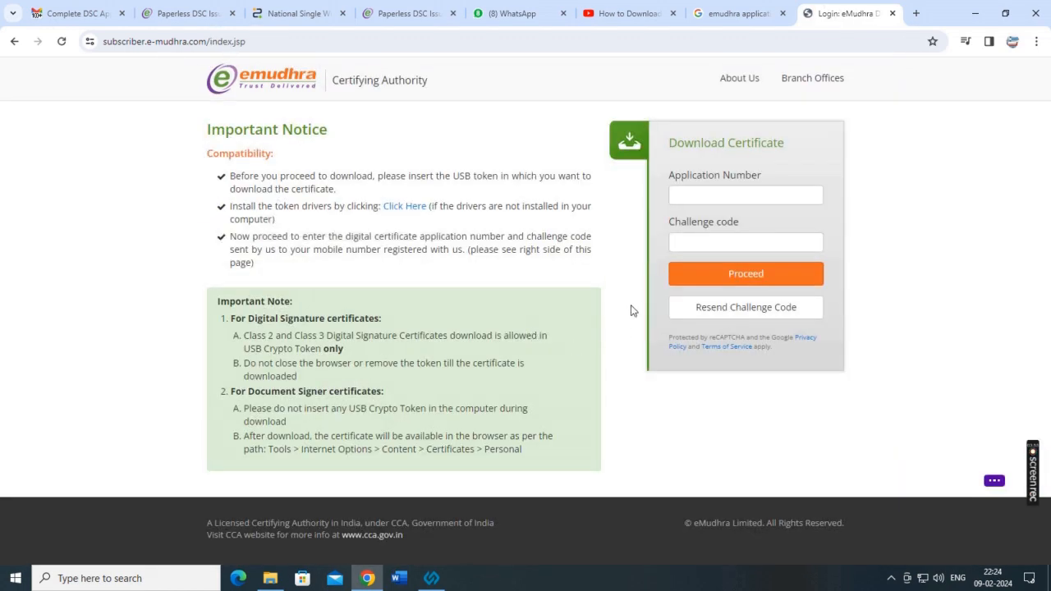
pyautogui.click(892, 13)
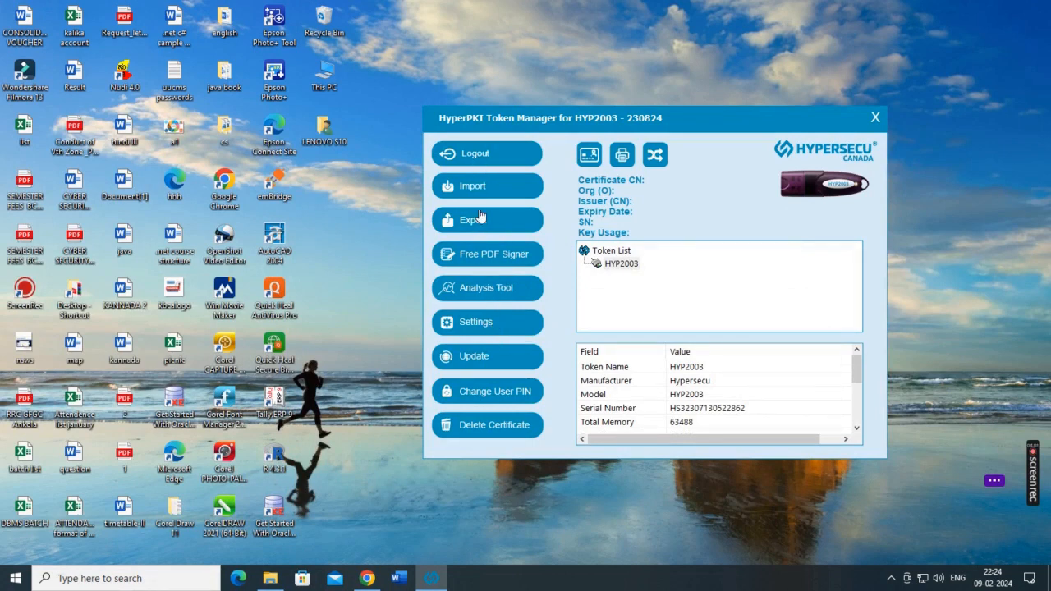
# Log in to the HYP2003 token with the user PIN.
pyautogui.click(614, 264)
pyautogui.click(481, 162)
pyautogui.click(482, 167)
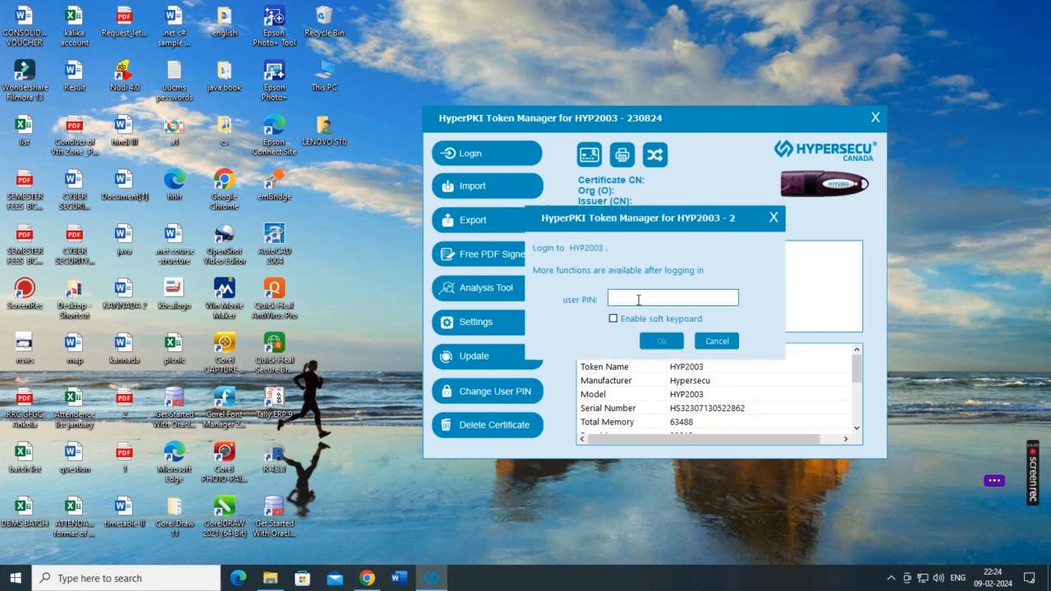
pyautogui.write('********')
pyautogui.click(669, 342)
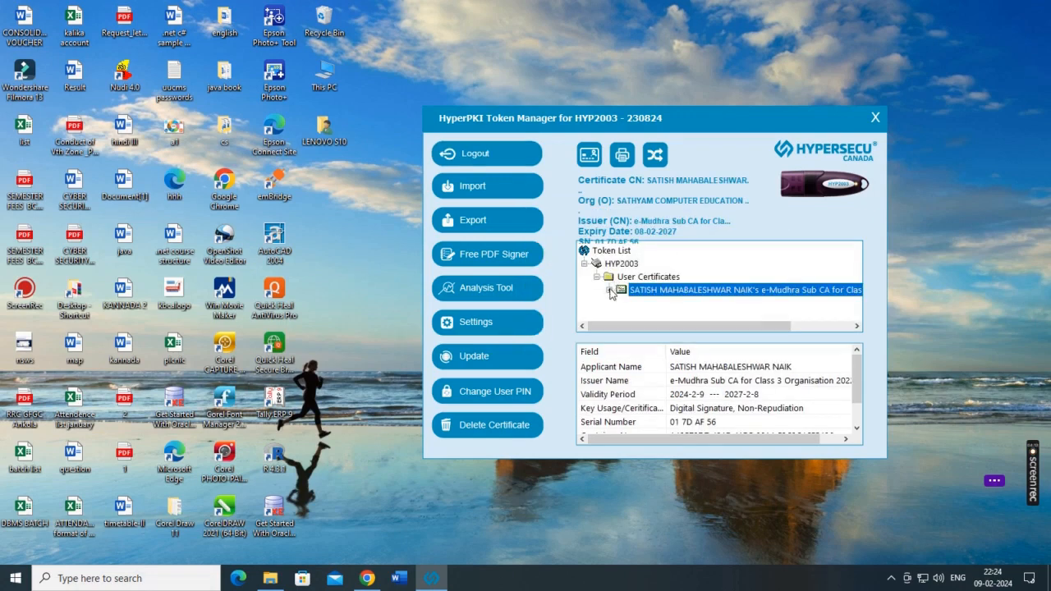
# Check the new e-Mudhra certificate under User Certificates, then quit HyperPKI Token Manager.
pyautogui.click(610, 290)
pyautogui.click(597, 265)
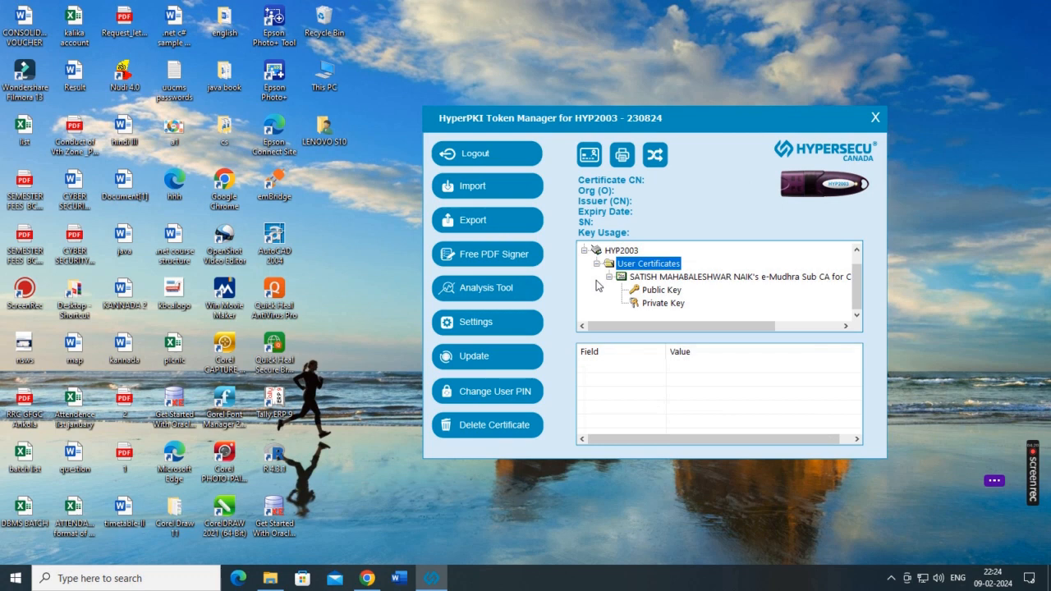
pyautogui.click(874, 121)
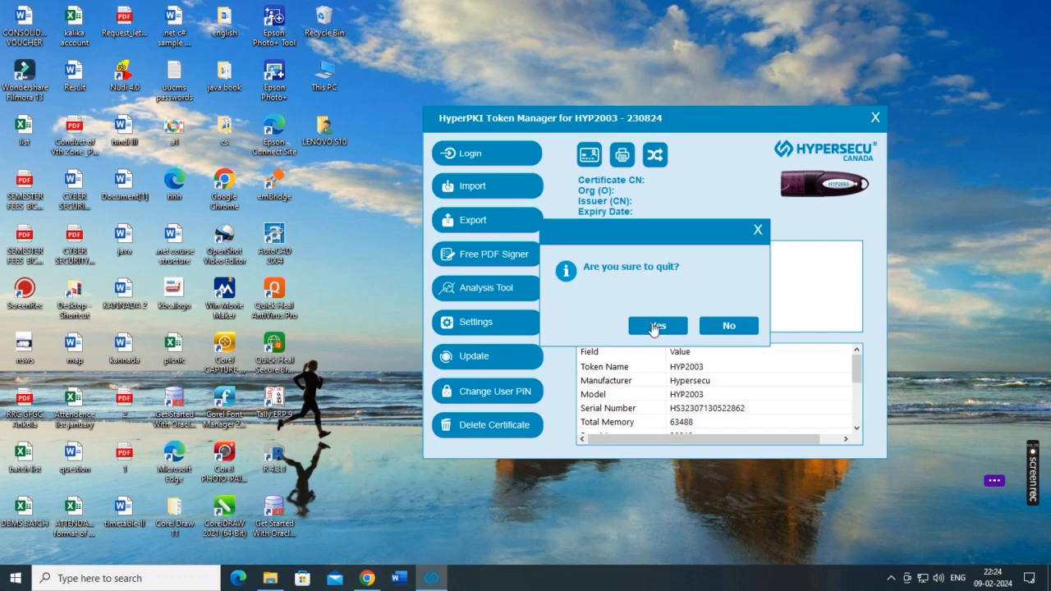
pyautogui.click(655, 326)
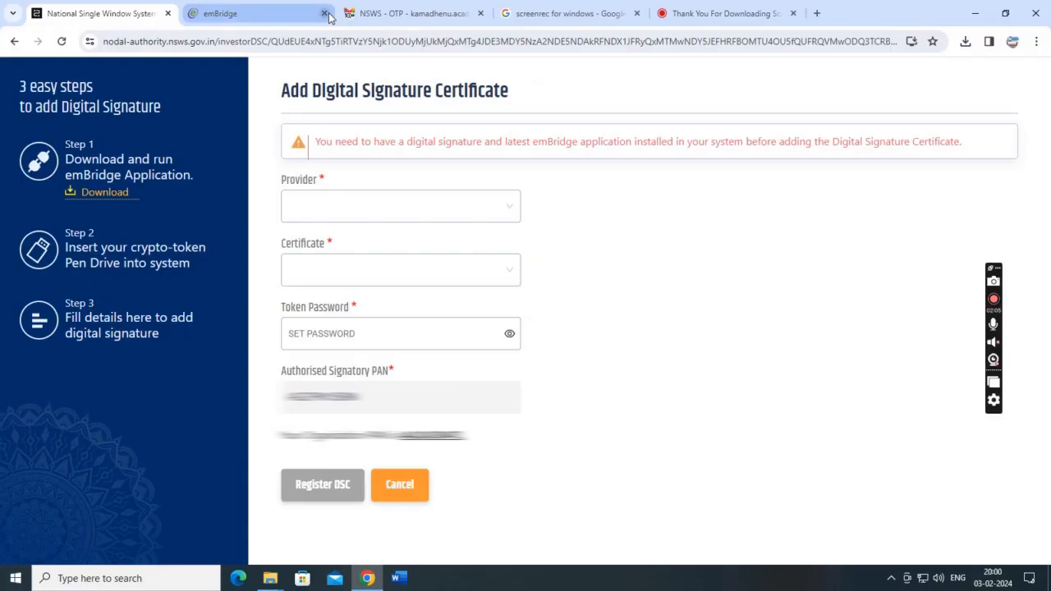
# Read the page's steps and its warning that the latest emBridge application must be installed.
pyautogui.moveTo(57, 148); pyautogui.dragTo(177, 176)
pyautogui.click(226, 160)
pyautogui.moveTo(317, 146); pyautogui.dragTo(982, 143)
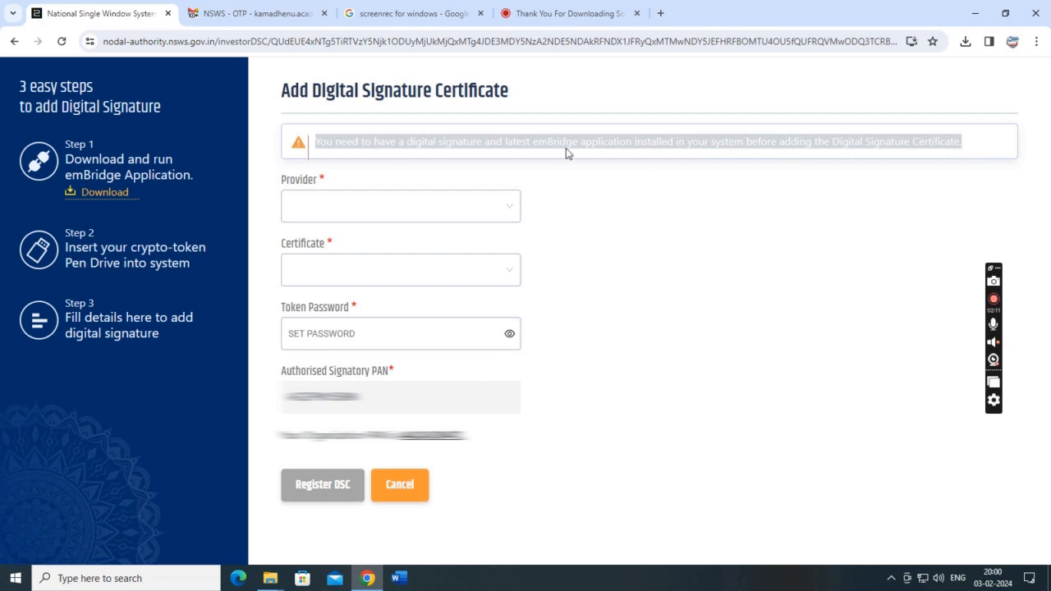
pyautogui.click(521, 146)
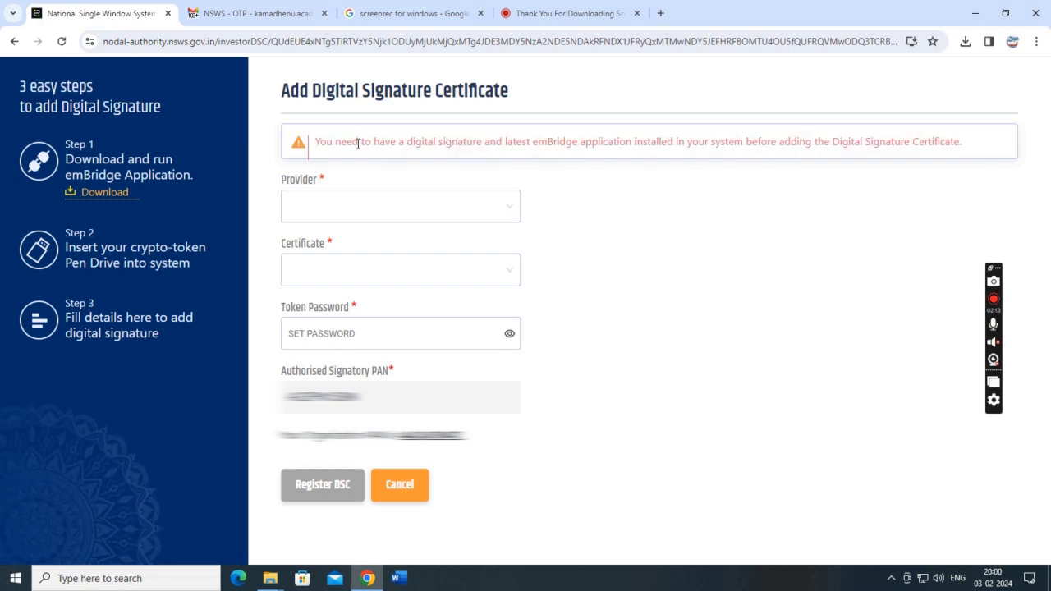
pyautogui.moveTo(501, 145); pyautogui.dragTo(792, 143)
pyautogui.click(746, 144)
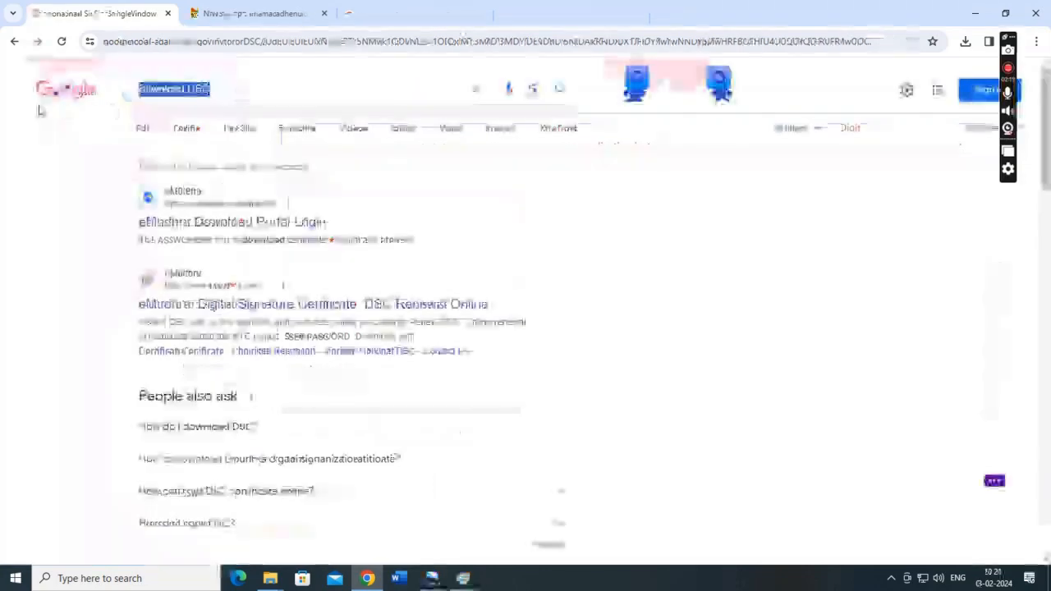
# Search for 'embridge app' and download the emBridge Windows Installer from its DOWNLOADS section.
pyautogui.write('embr')
pyautogui.write('idge ')
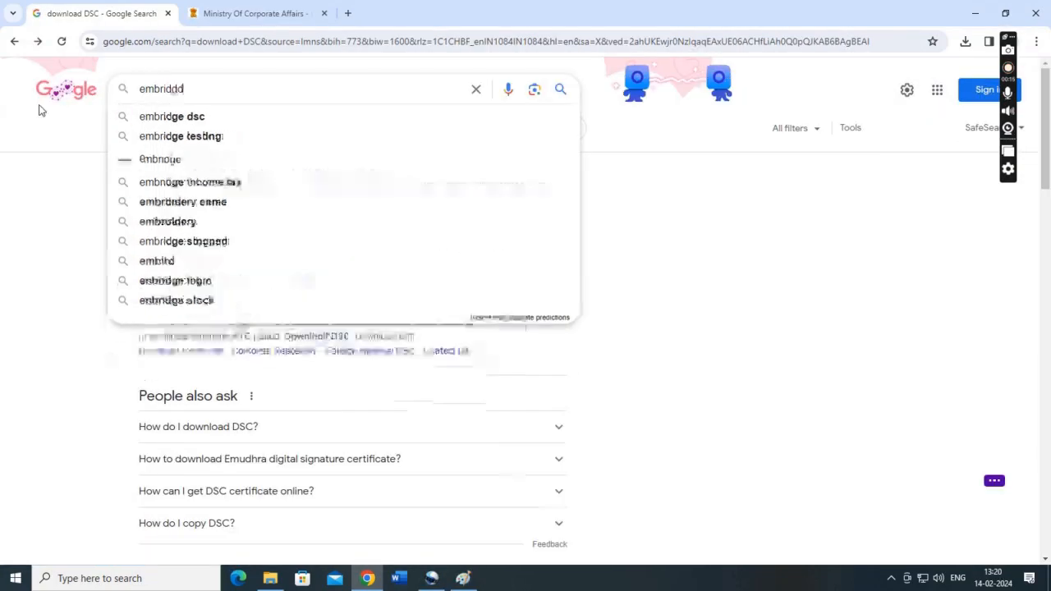
pyautogui.write('app')
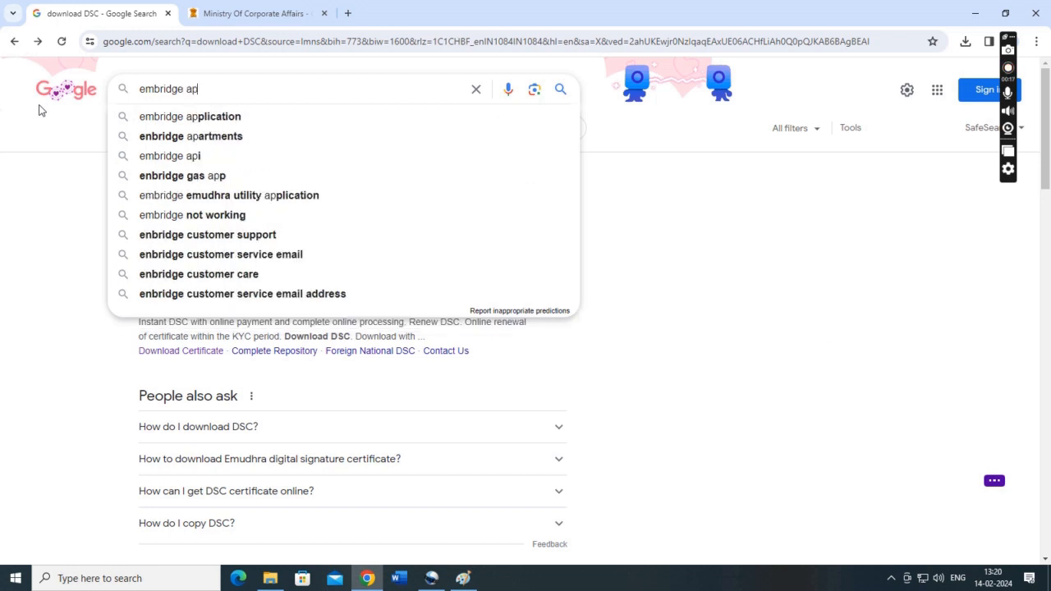
pyautogui.press('Return')
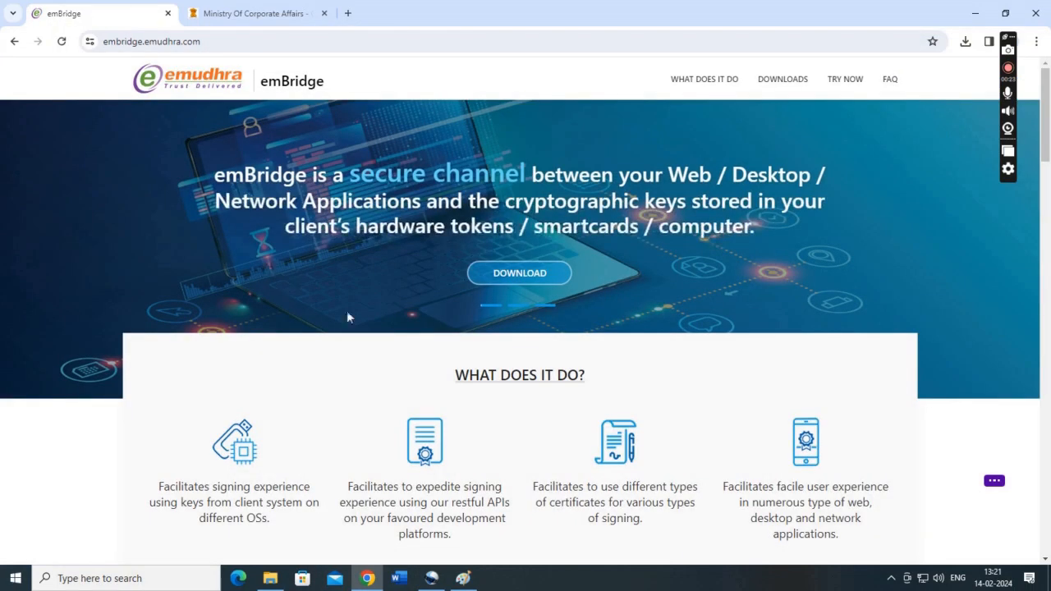
pyautogui.scroll(-3, 433, 297)
pyautogui.scroll(-3, 433, 292)
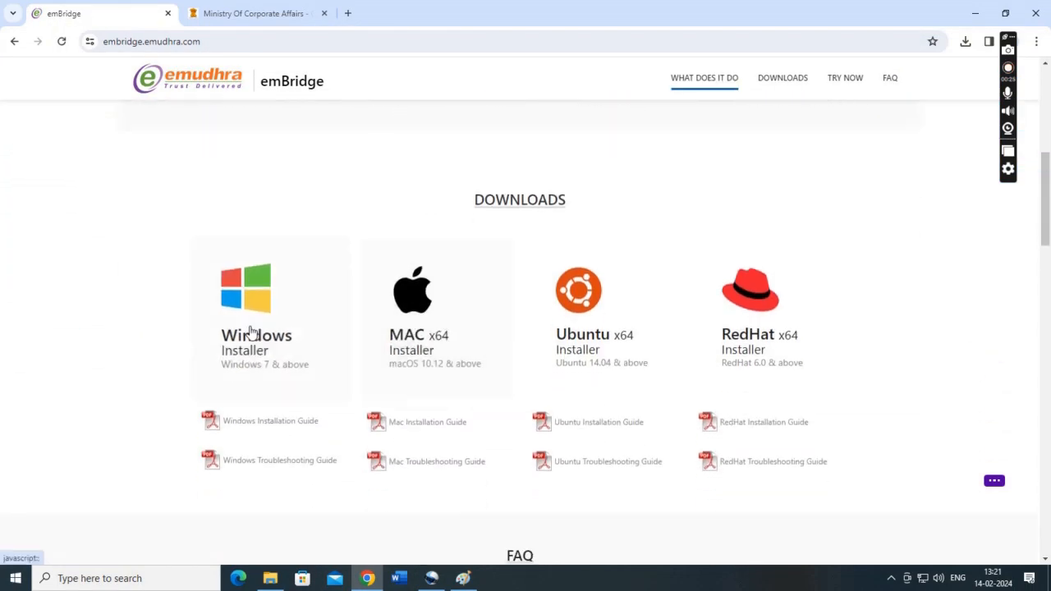
pyautogui.click(239, 311)
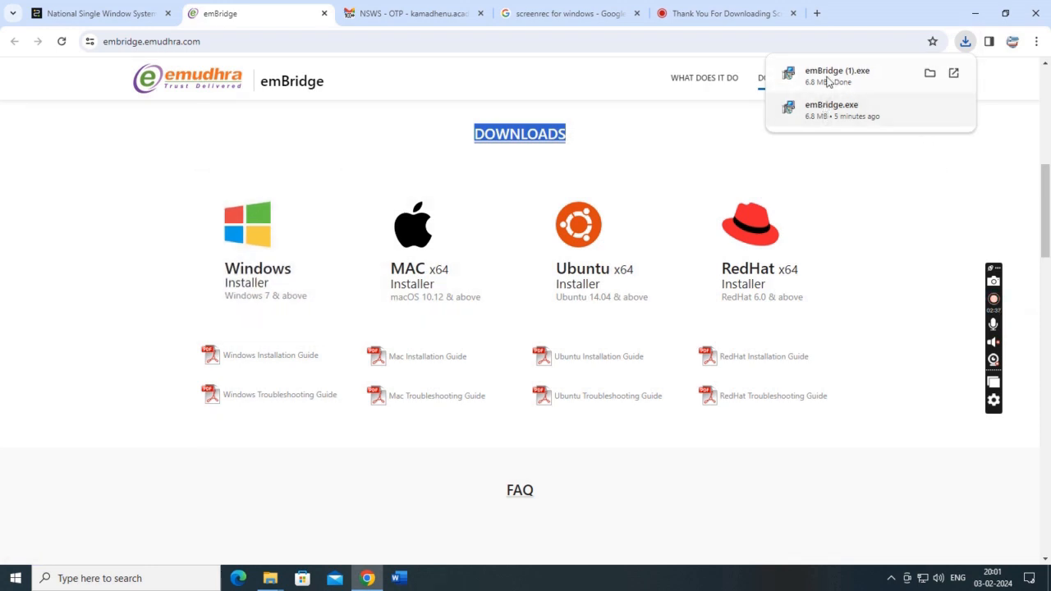
# Run emBridge setup with the default folder, Start Menu folder and desktop shortcut, then finish.
pyautogui.click(930, 109)
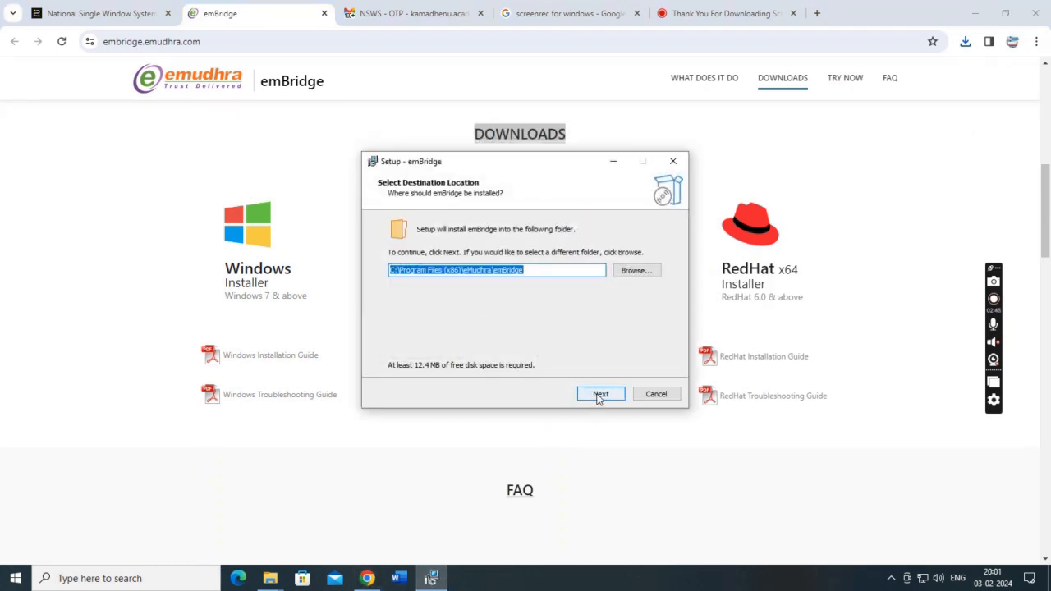
pyautogui.click(600, 395)
pyautogui.click(600, 395)
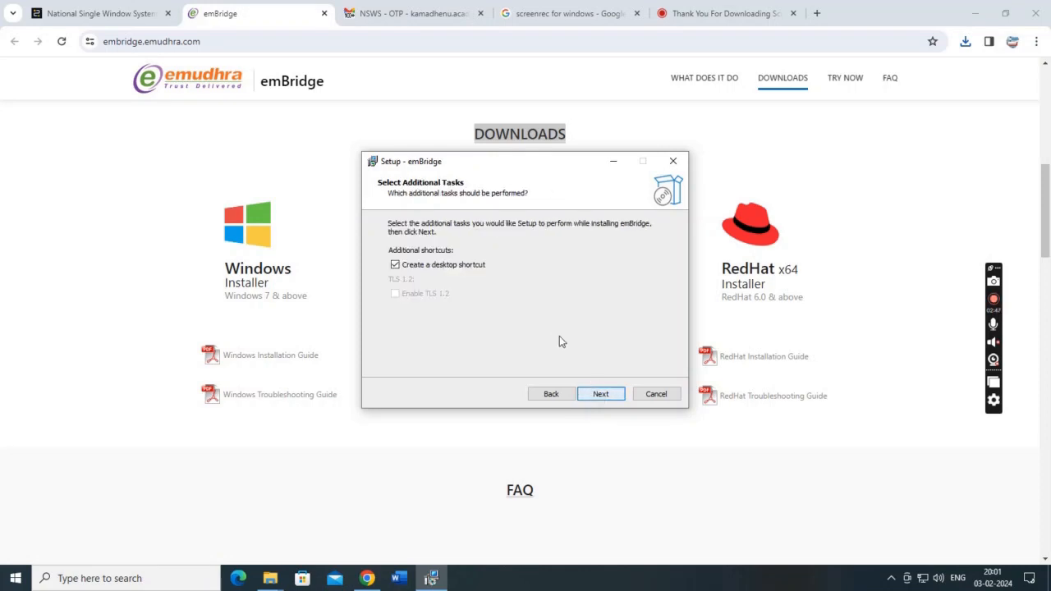
pyautogui.click(613, 397)
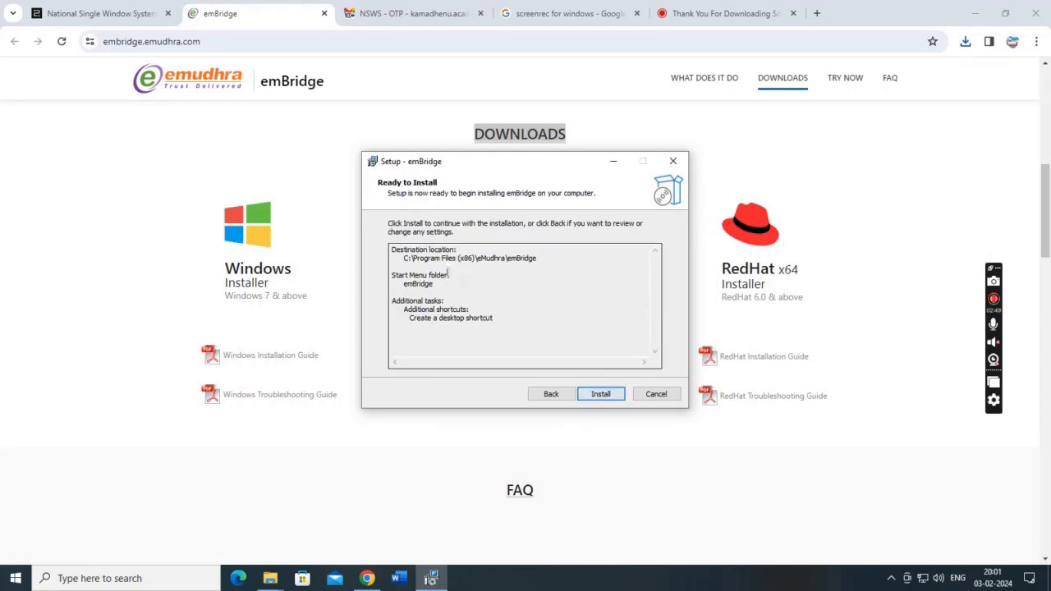
pyautogui.click(594, 395)
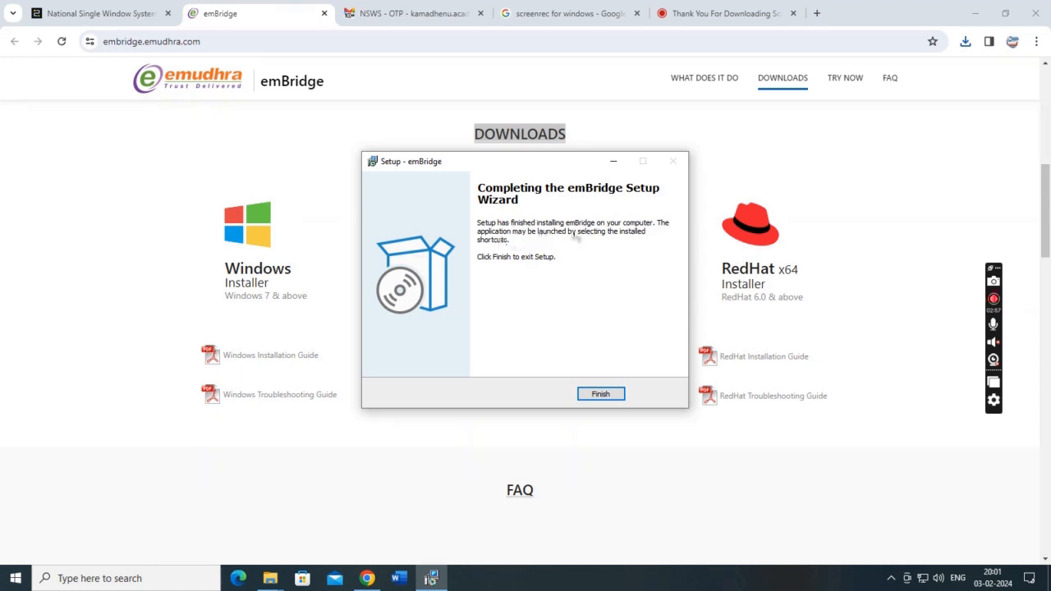
pyautogui.click(602, 393)
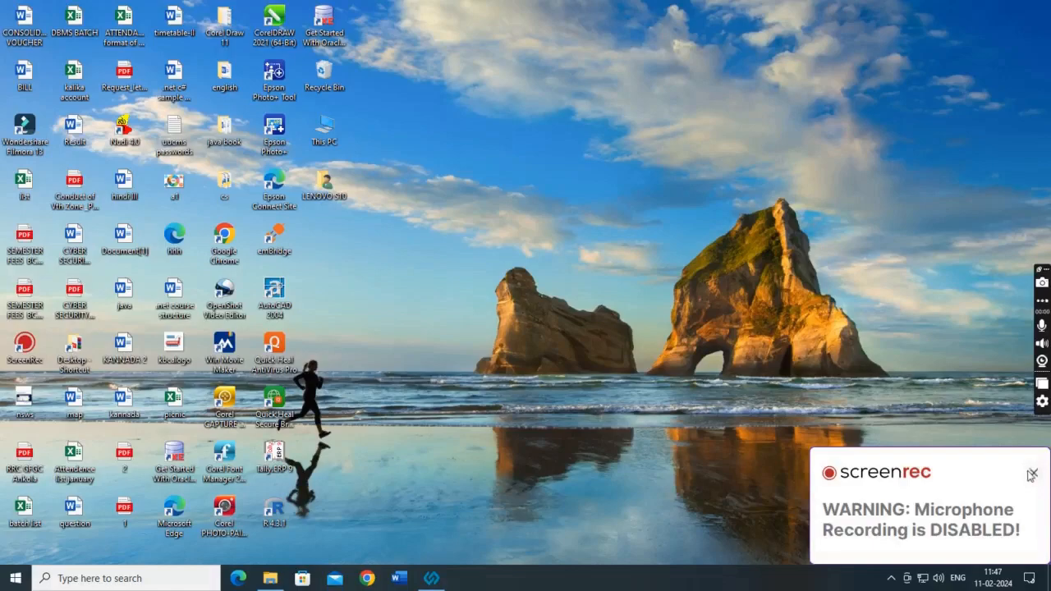
# Dismiss the recorder's microphone warning to reveal the desktop with the emBridge shortcut.
pyautogui.click(1031, 474)
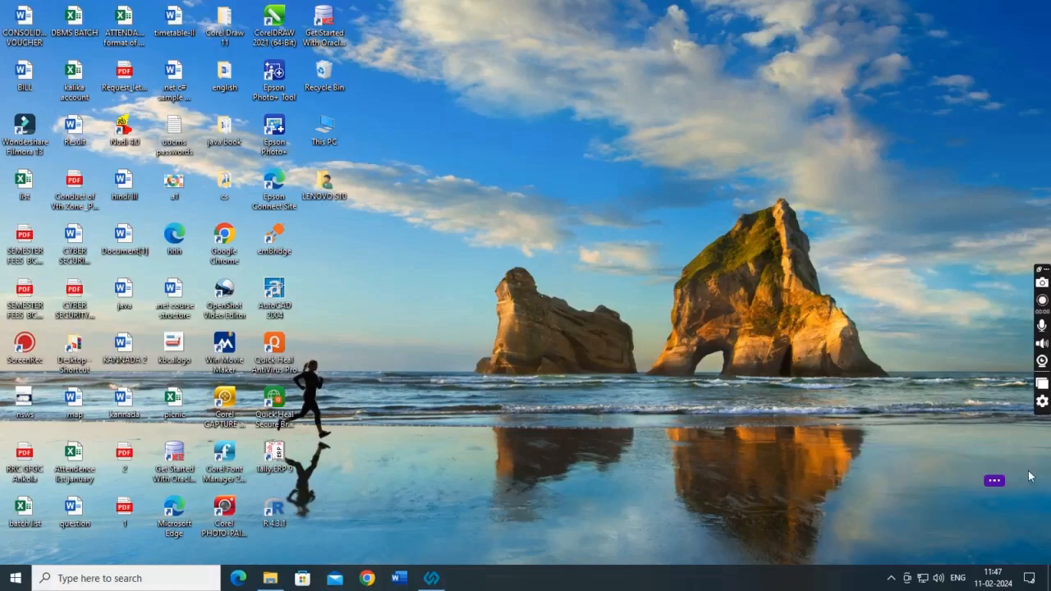
# Open Chrome, go to google.co.in and search for 'NSWS', reviewing the nsws.gov.in result.
pyautogui.click(366, 578)
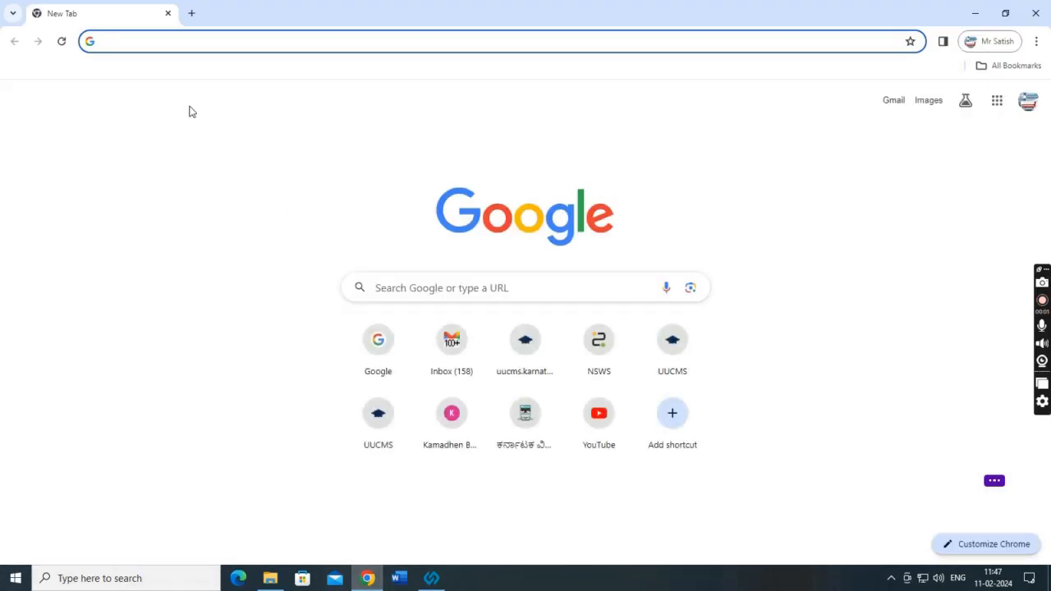
pyautogui.write('google')
pyautogui.press('Return')
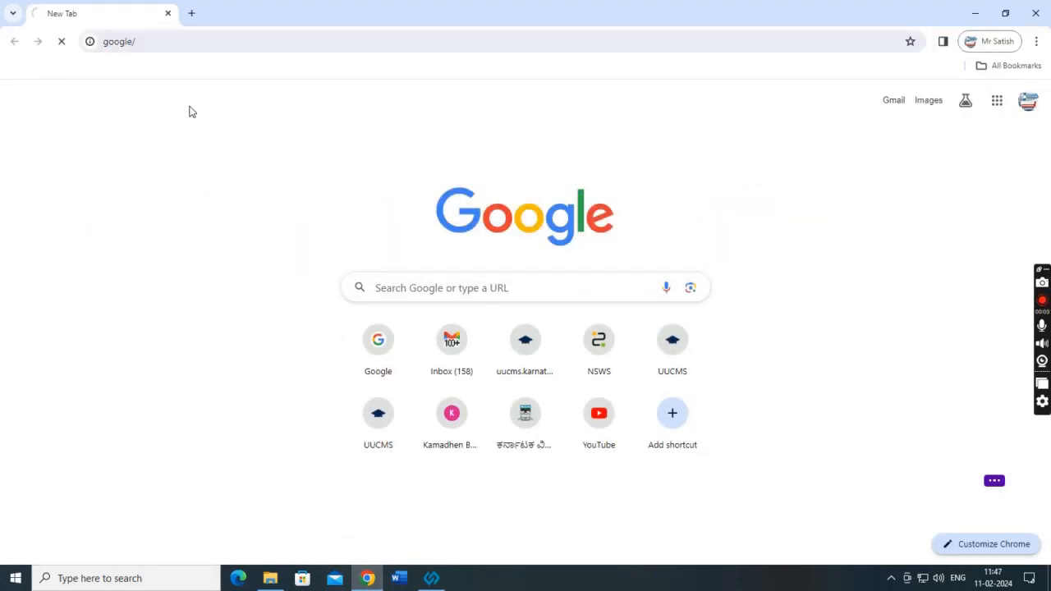
pyautogui.click(153, 48)
pyautogui.write('goog')
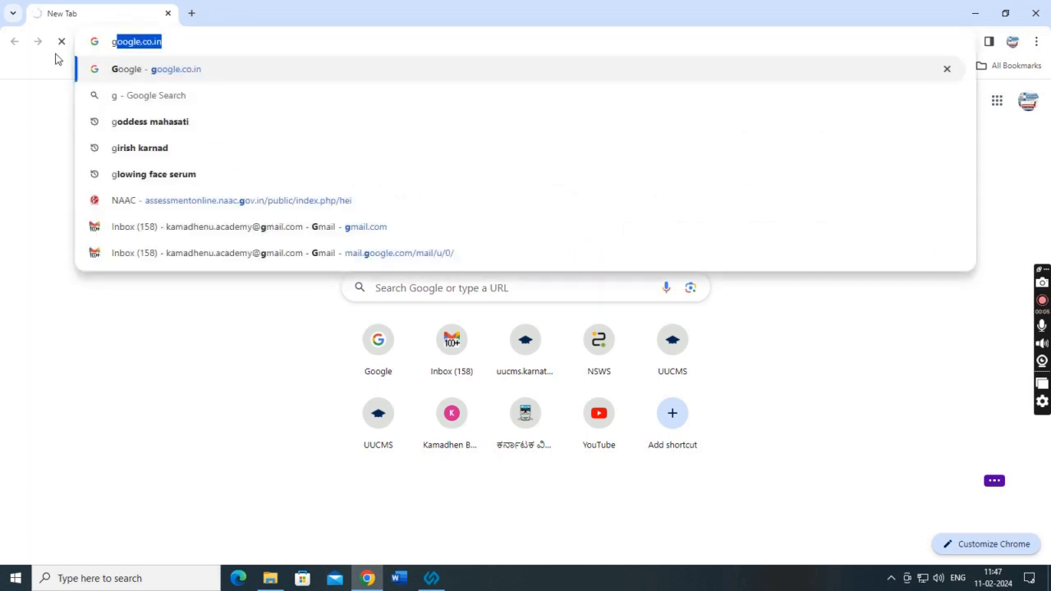
pyautogui.press('Return')
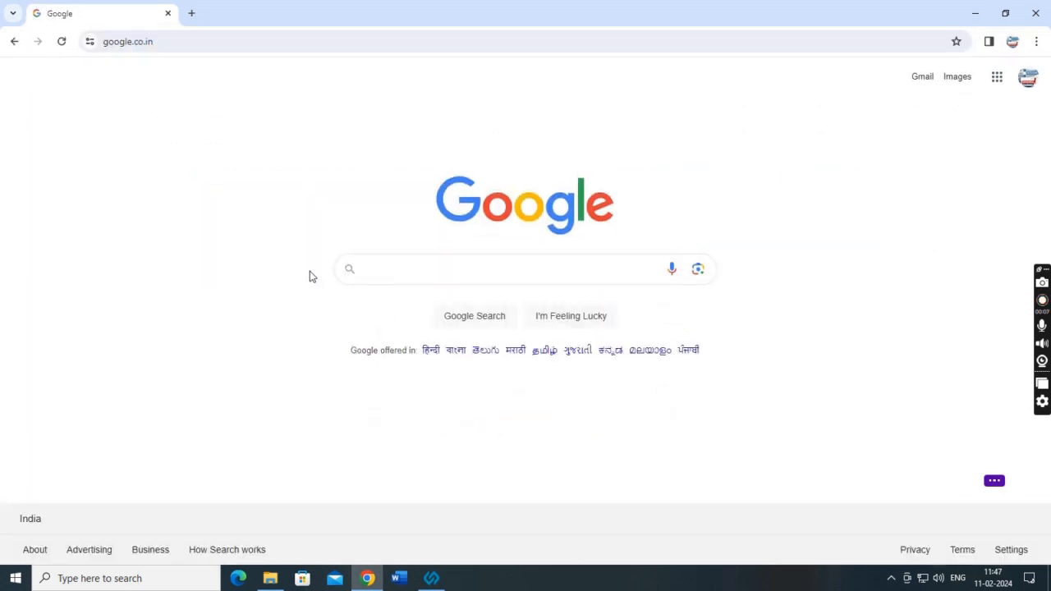
pyautogui.write('NSWS')
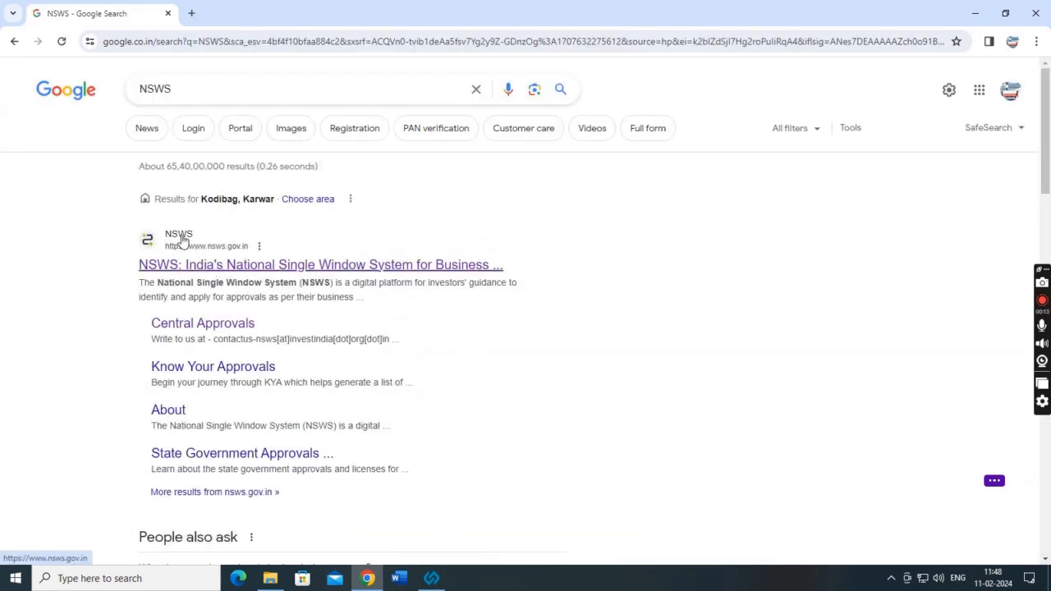
pyautogui.moveTo(138, 288); pyautogui.dragTo(420, 300)
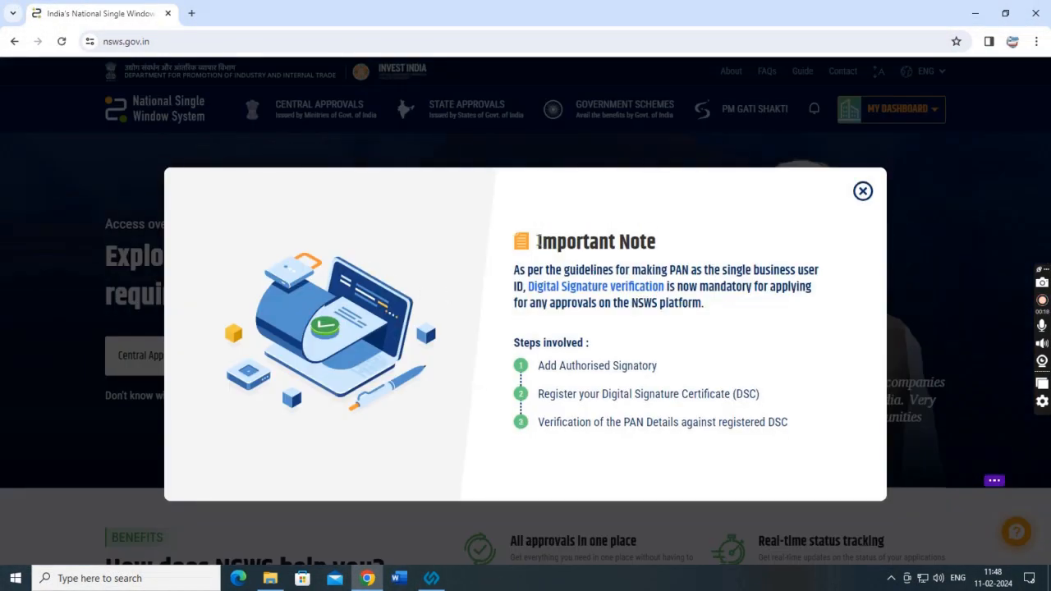
# Read the Important Note on DSC and PAN verification, close it, and open the LOGIN menu.
pyautogui.moveTo(605, 246); pyautogui.dragTo(689, 254)
pyautogui.moveTo(515, 271); pyautogui.dragTo(547, 270)
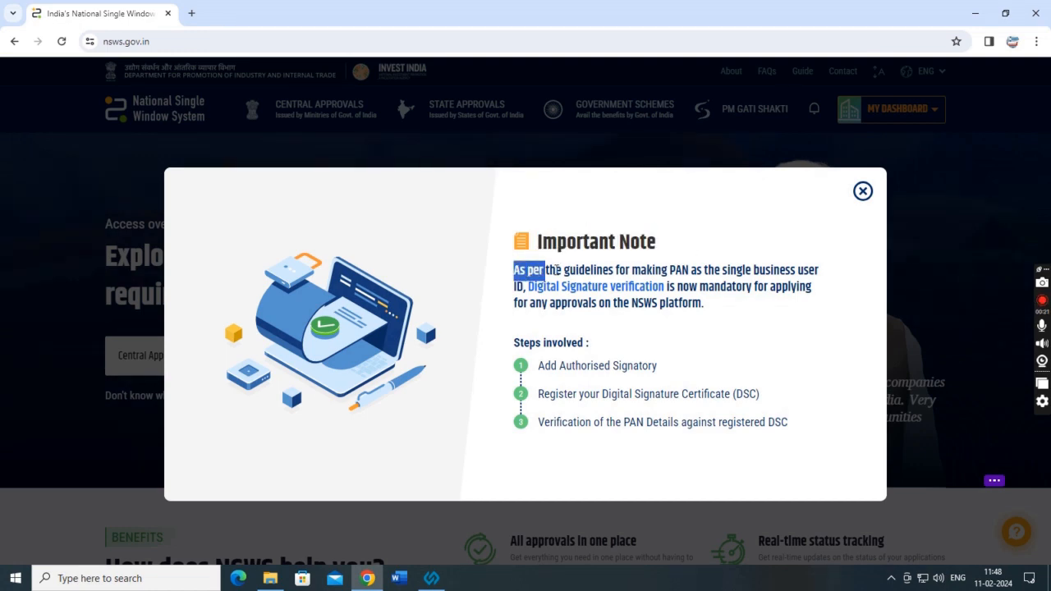
pyautogui.moveTo(754, 270); pyautogui.dragTo(706, 311)
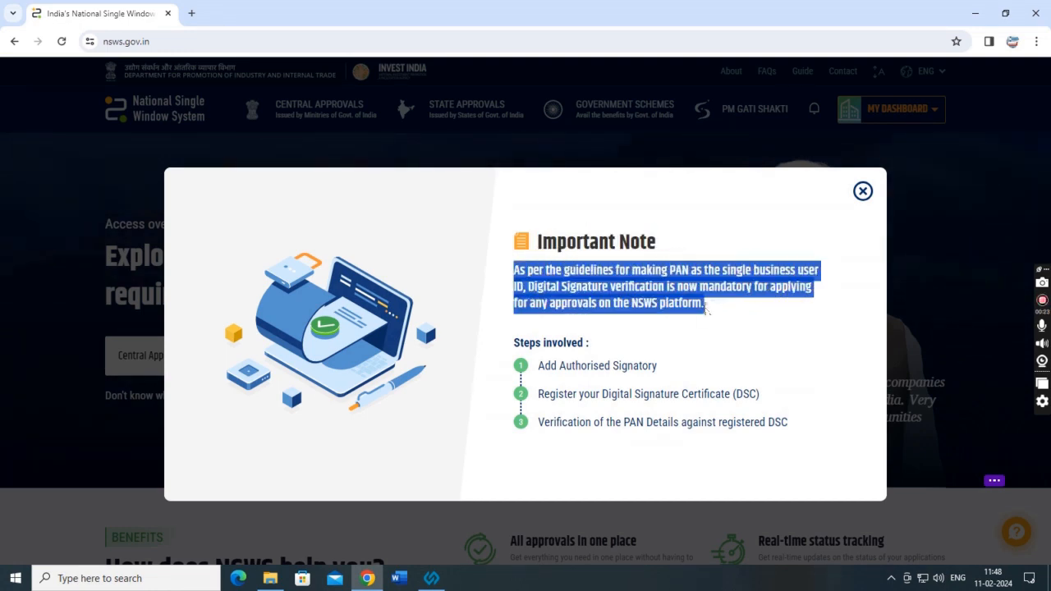
pyautogui.click(655, 355)
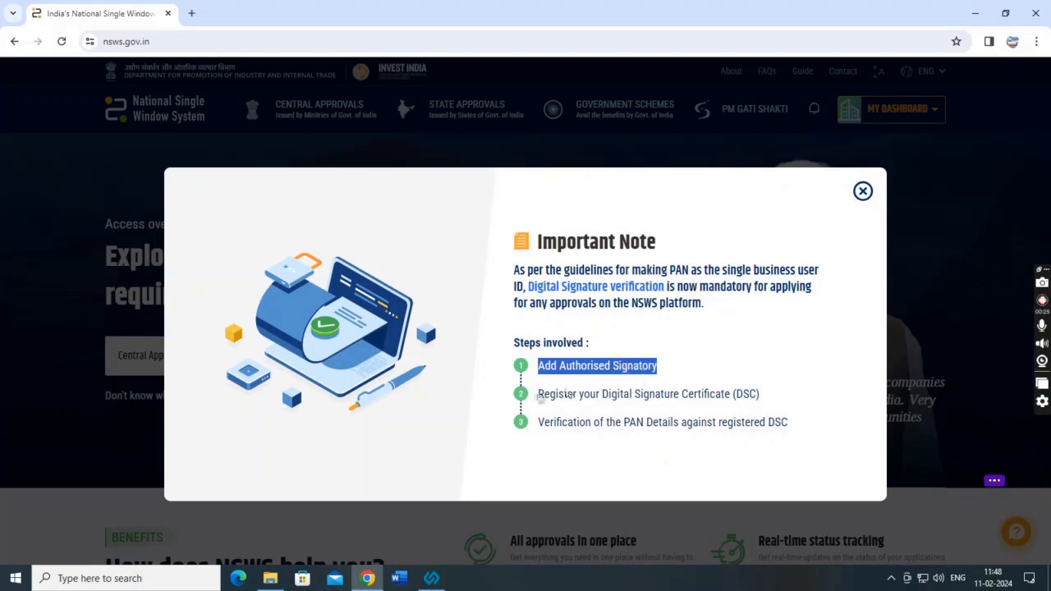
pyautogui.click(539, 396)
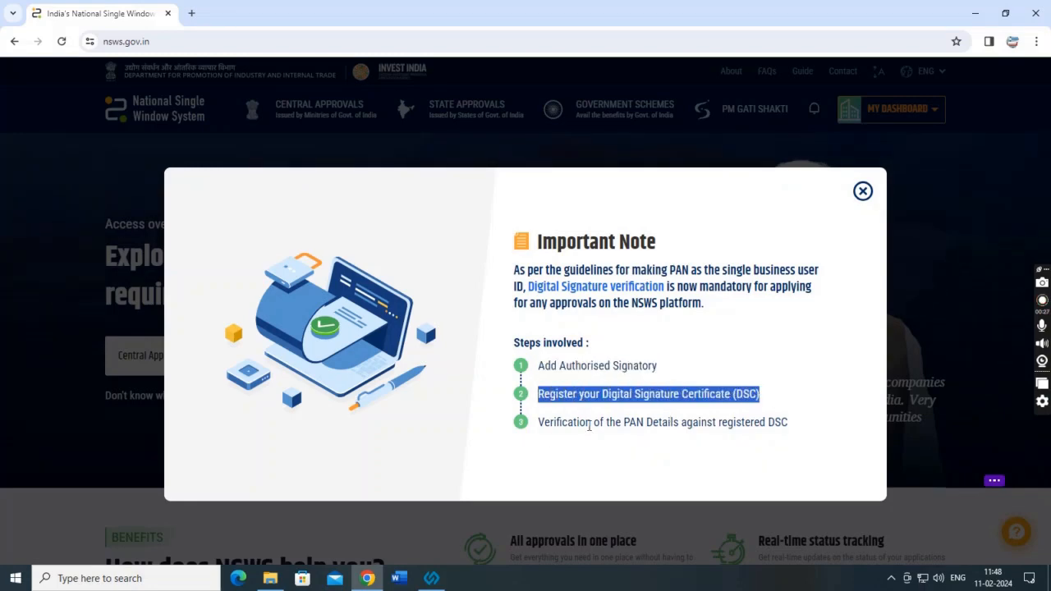
pyautogui.moveTo(547, 424); pyautogui.dragTo(788, 422)
pyautogui.click(862, 191)
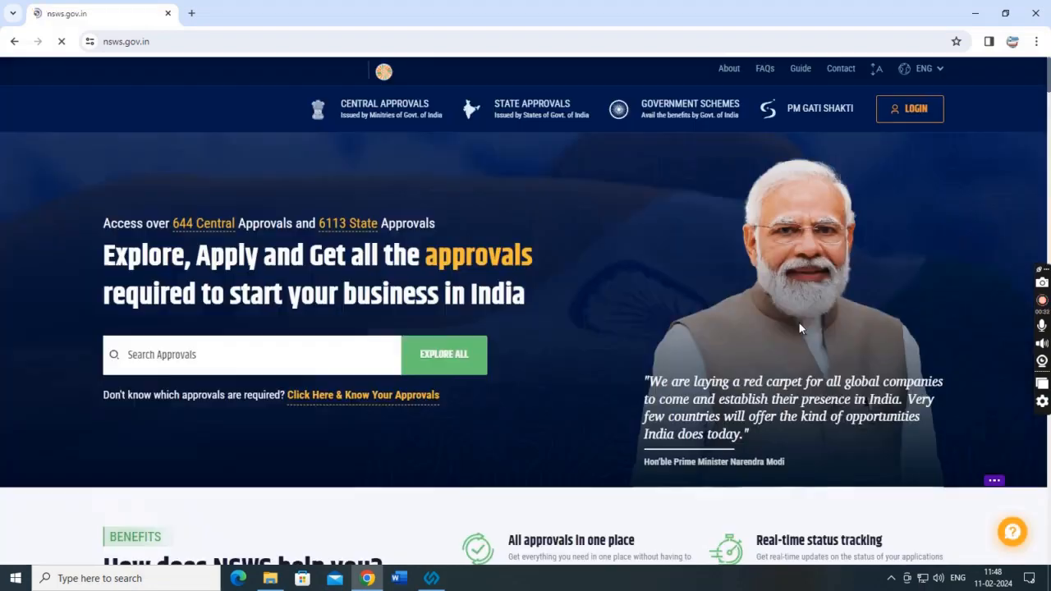
pyautogui.click(917, 119)
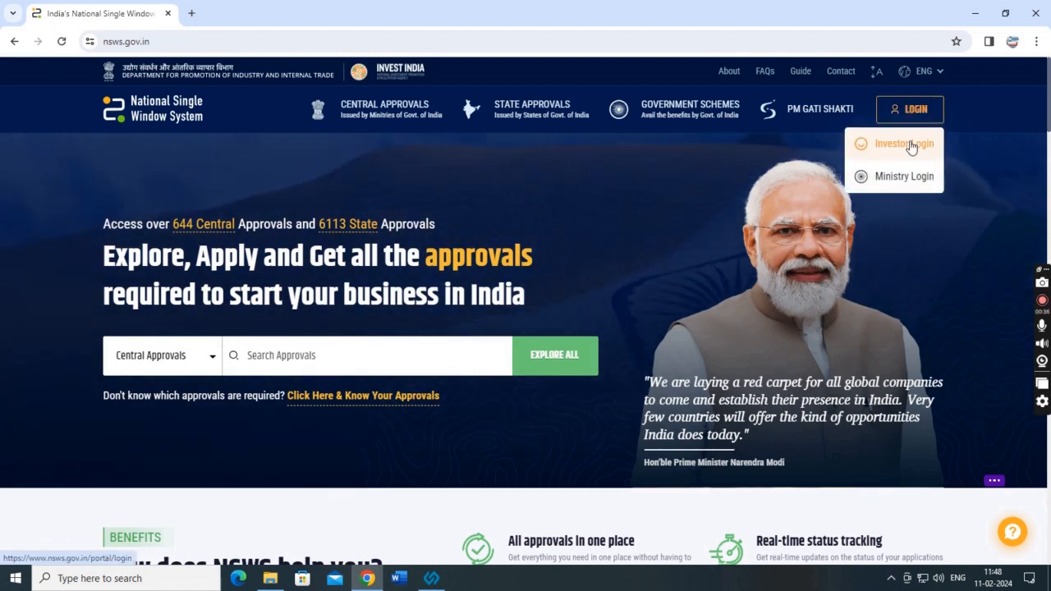
# Choose Investor Login, review the Sign In page, and follow Sign Up Now to registration.
pyautogui.click(906, 144)
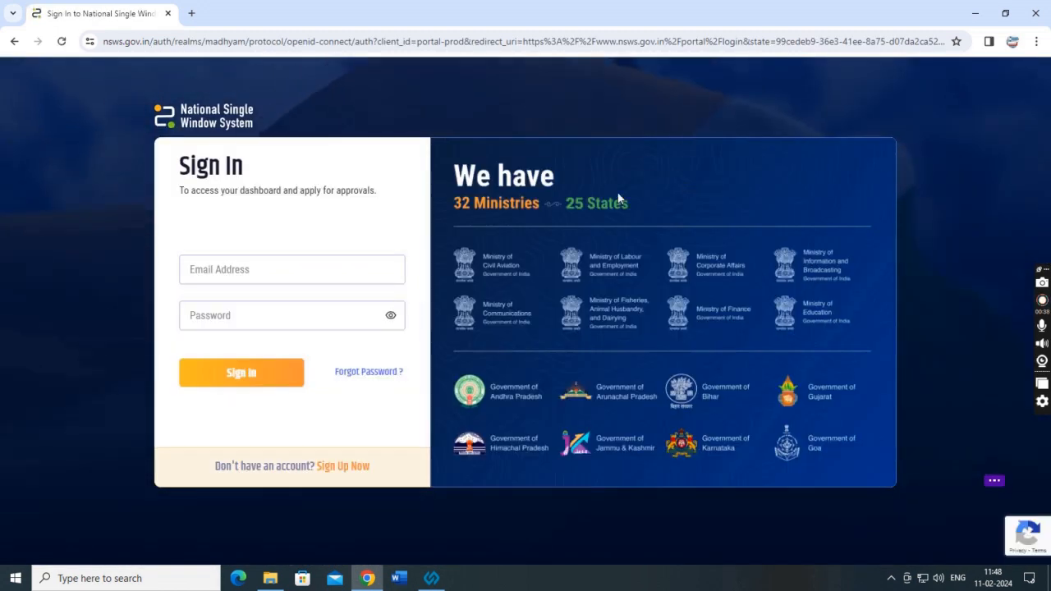
pyautogui.click(201, 274)
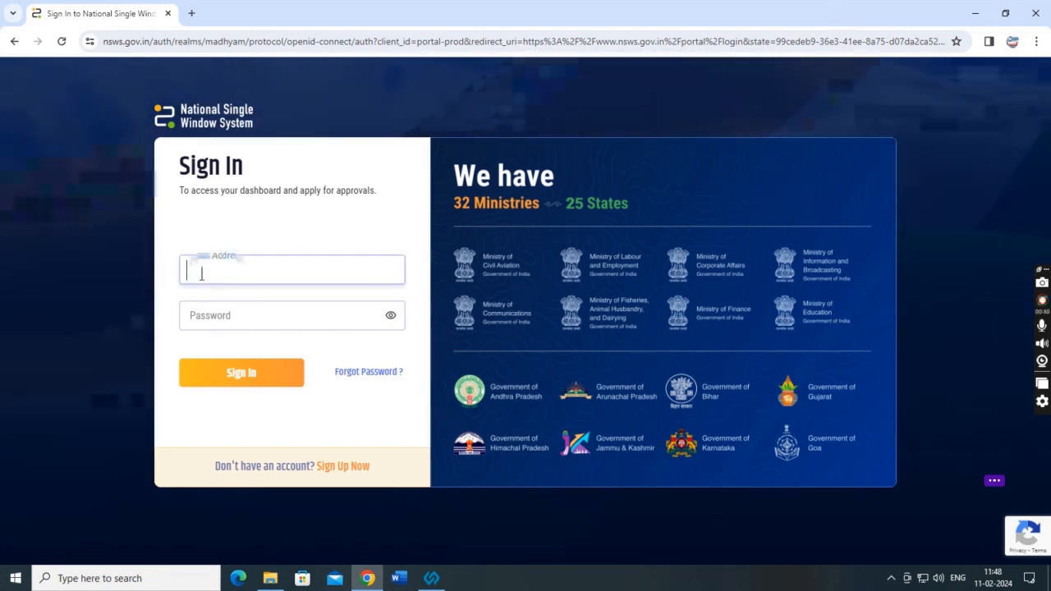
pyautogui.click(204, 319)
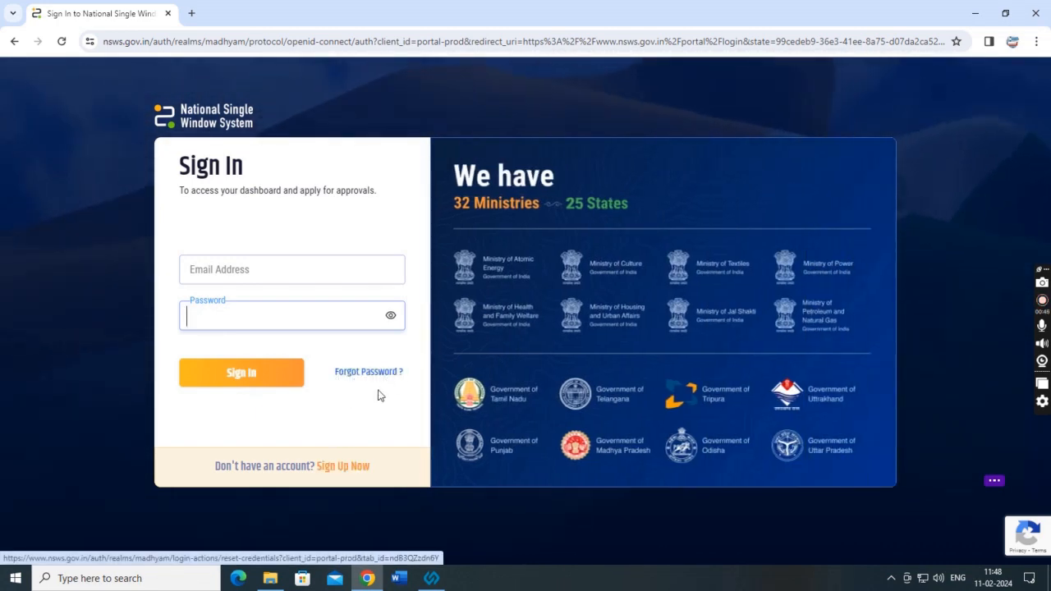
pyautogui.moveTo(333, 374); pyautogui.dragTo(409, 390)
pyautogui.click(362, 417)
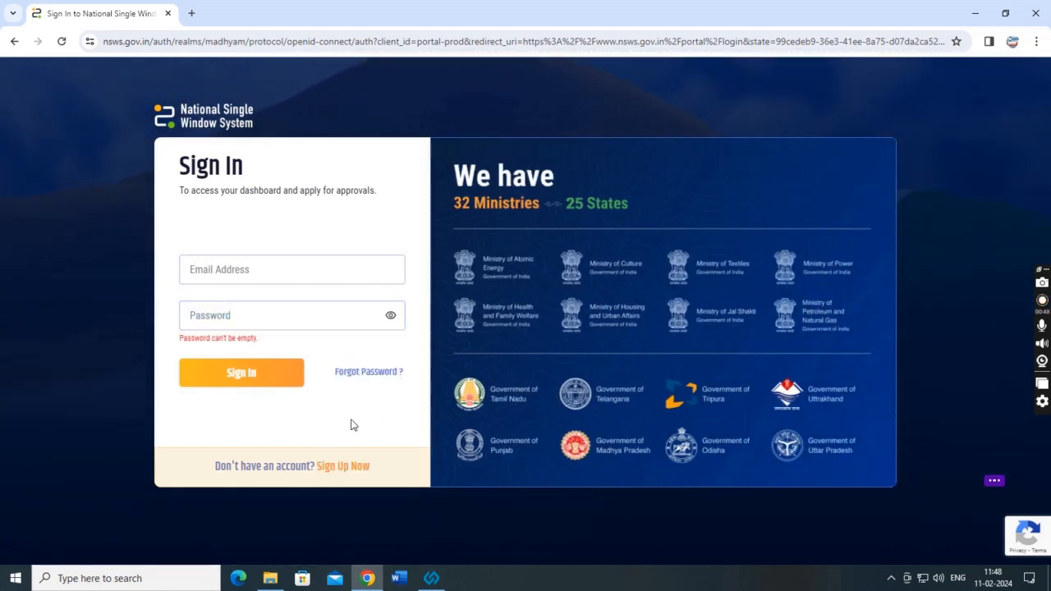
pyautogui.moveTo(217, 470); pyautogui.dragTo(312, 469)
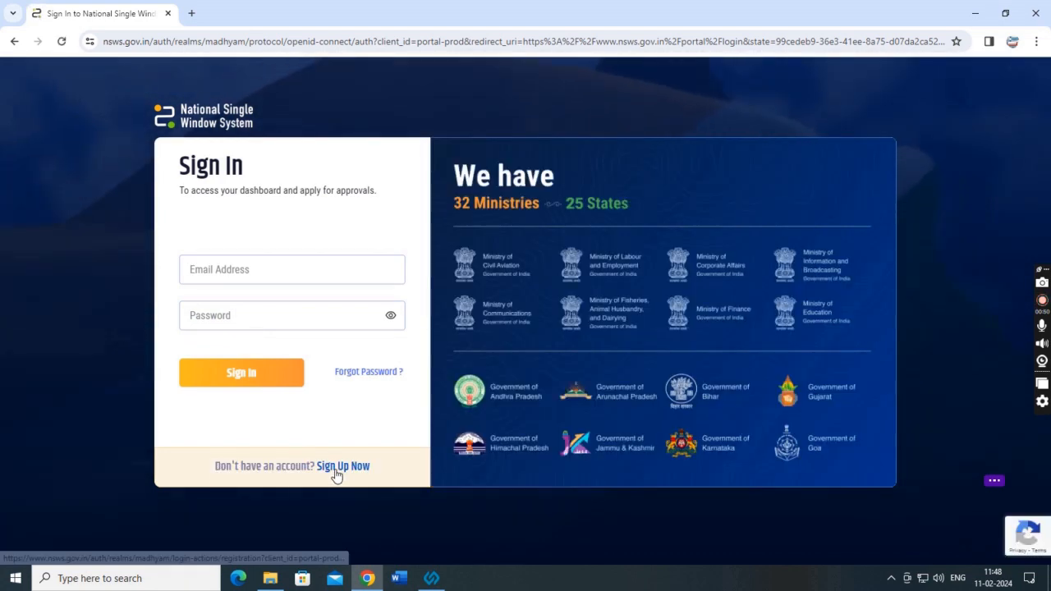
pyautogui.click(338, 467)
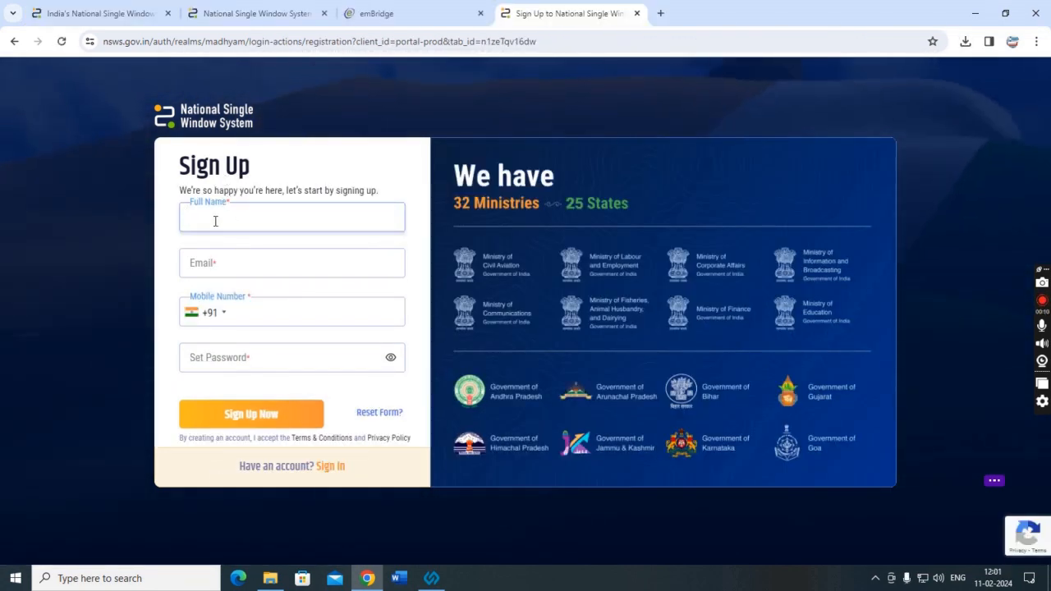
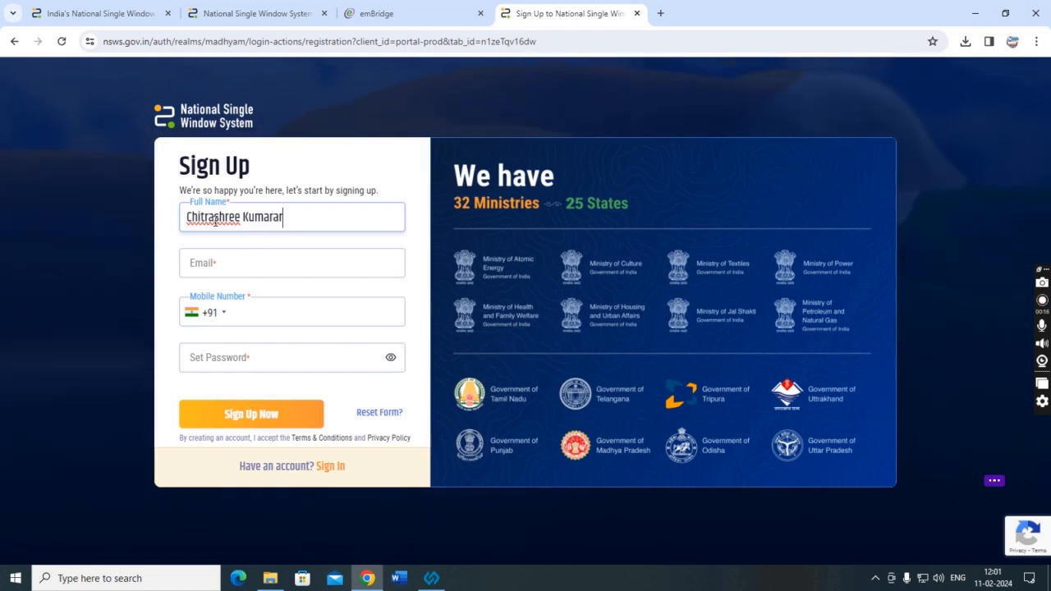
# Enter the applicant's full name and type their Gmail address in the Email field.
pyautogui.press('Tab')
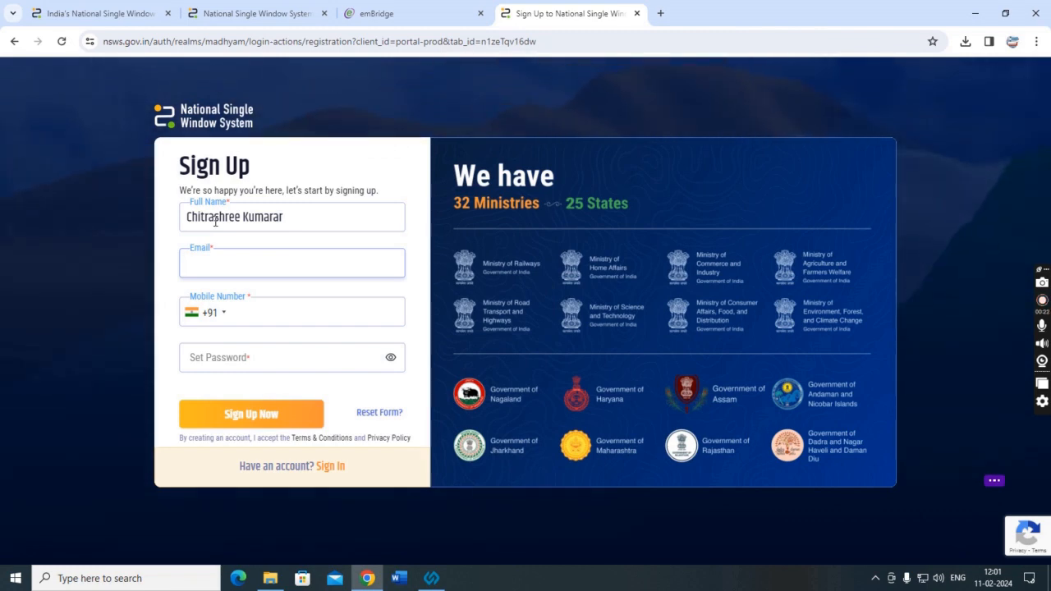
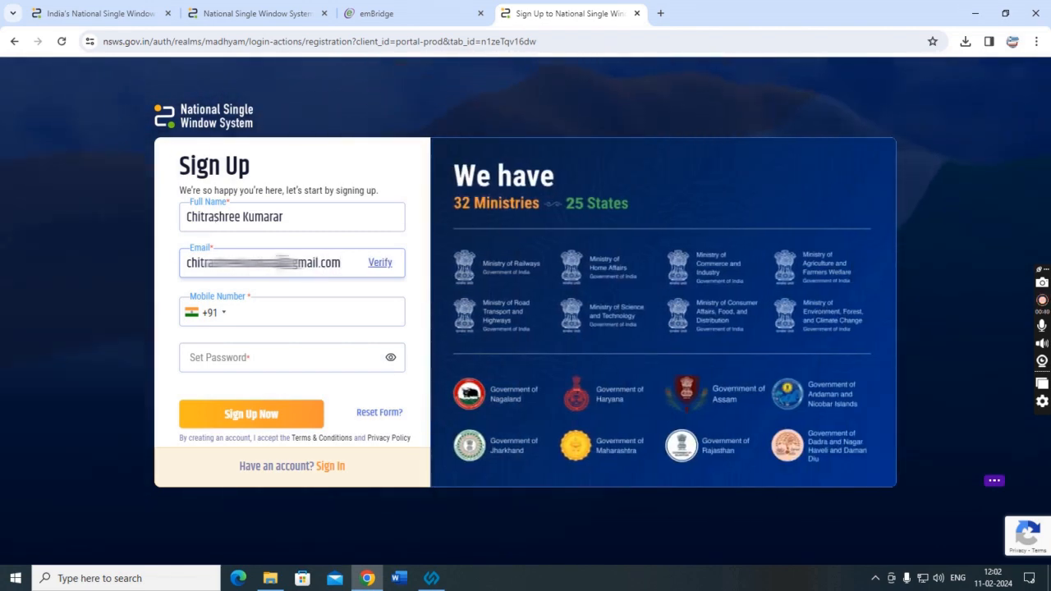
pyautogui.write('1996')
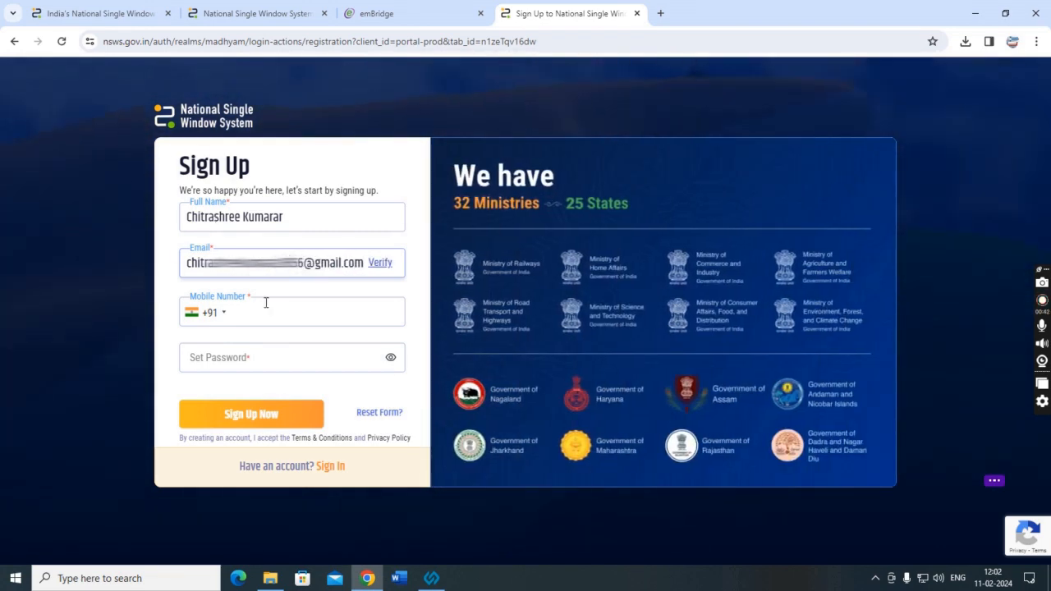
# Verify the email with the emailed five-digit code and move to the Mobile Number field.
pyautogui.click(377, 262)
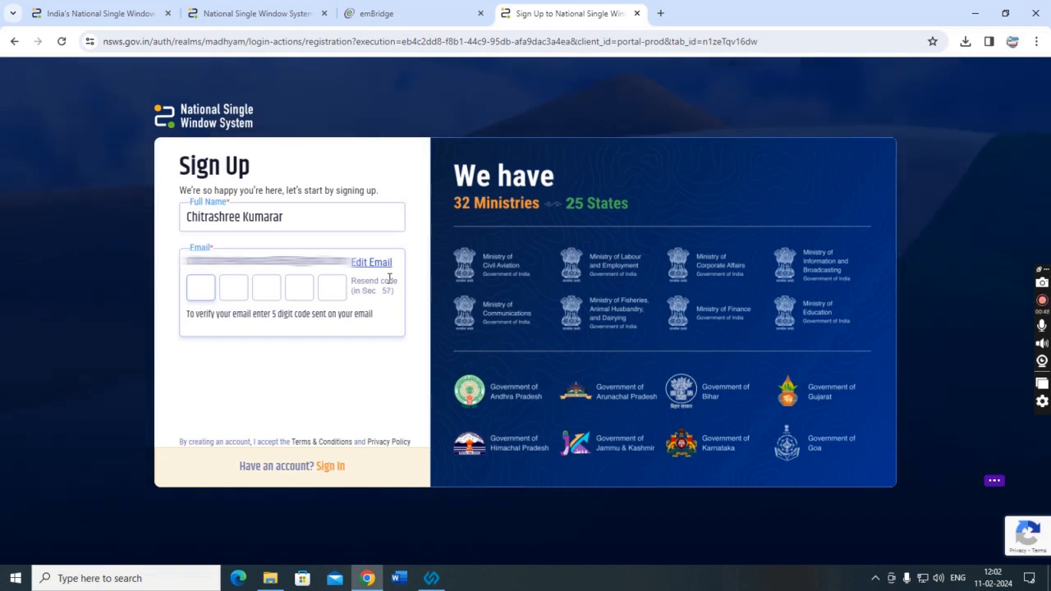
pyautogui.write('••••')
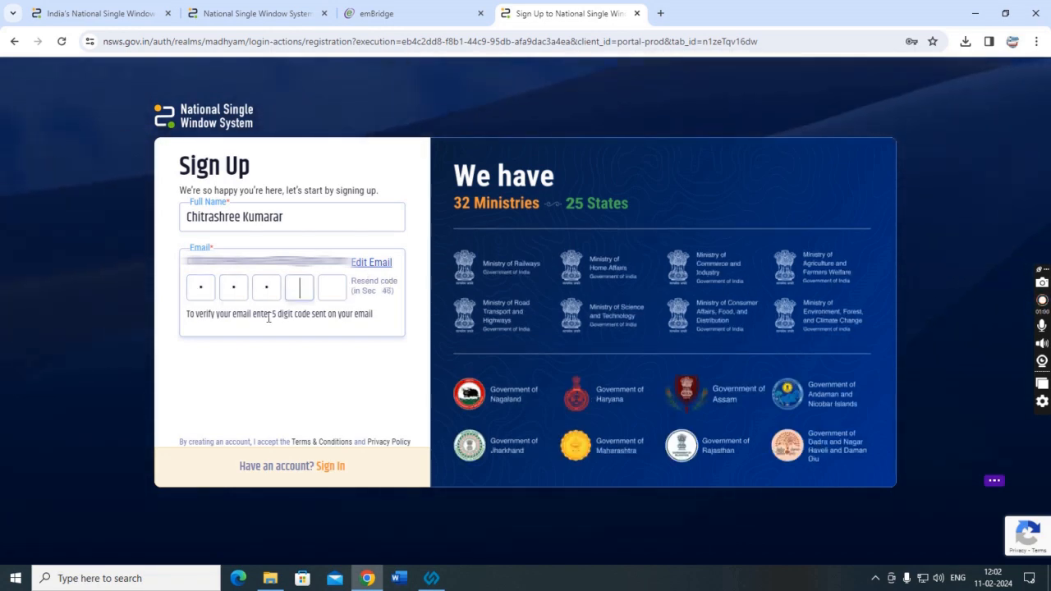
pyautogui.write('•')
pyautogui.click(279, 316)
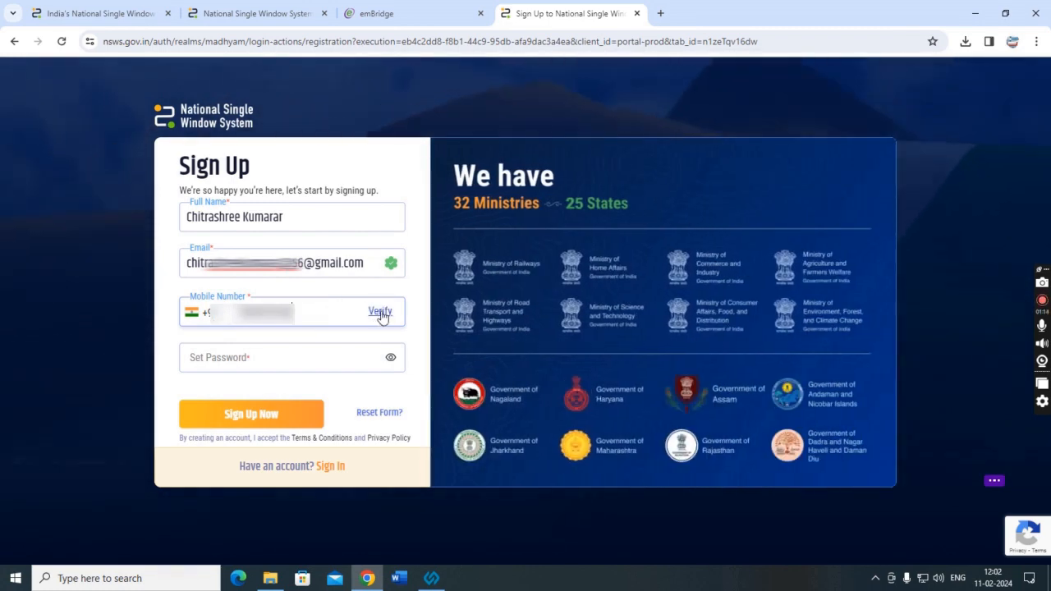
# Request a code for the mobile number and enter the five-digit verification code received.
pyautogui.click(380, 312)
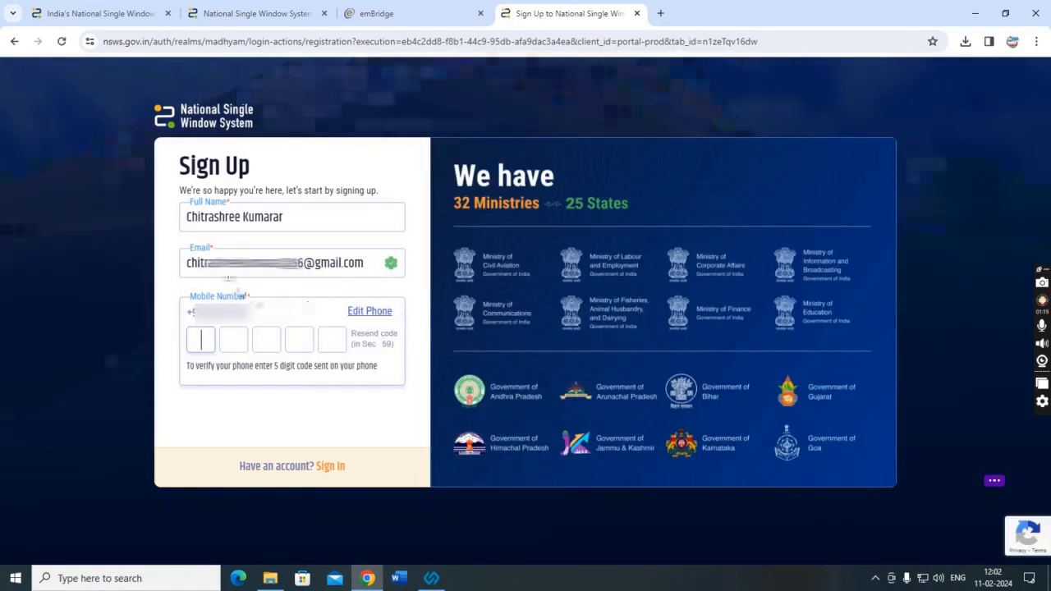
pyautogui.write('00')
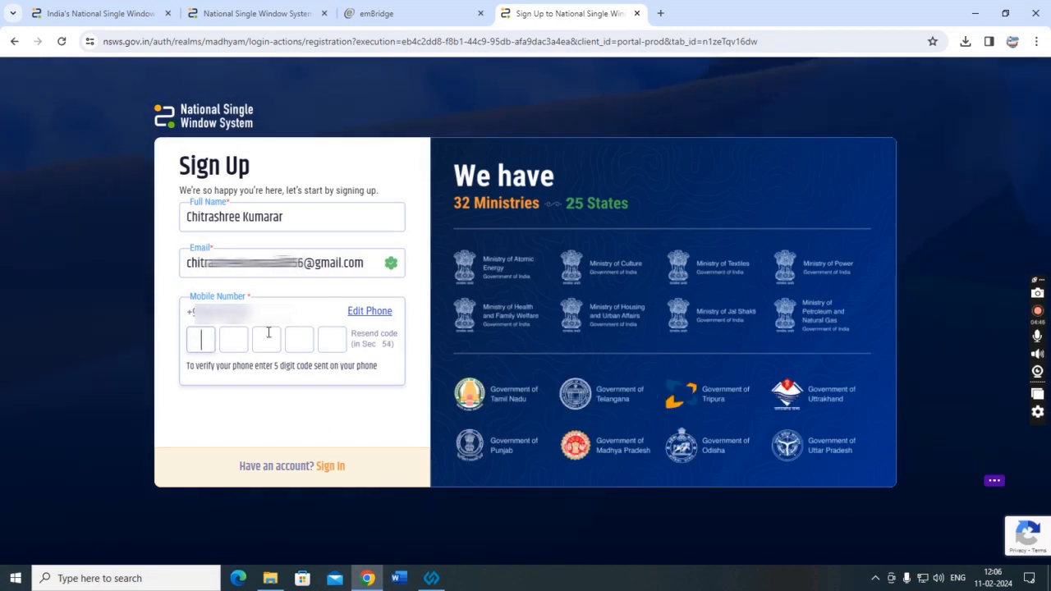
pyautogui.click(206, 340)
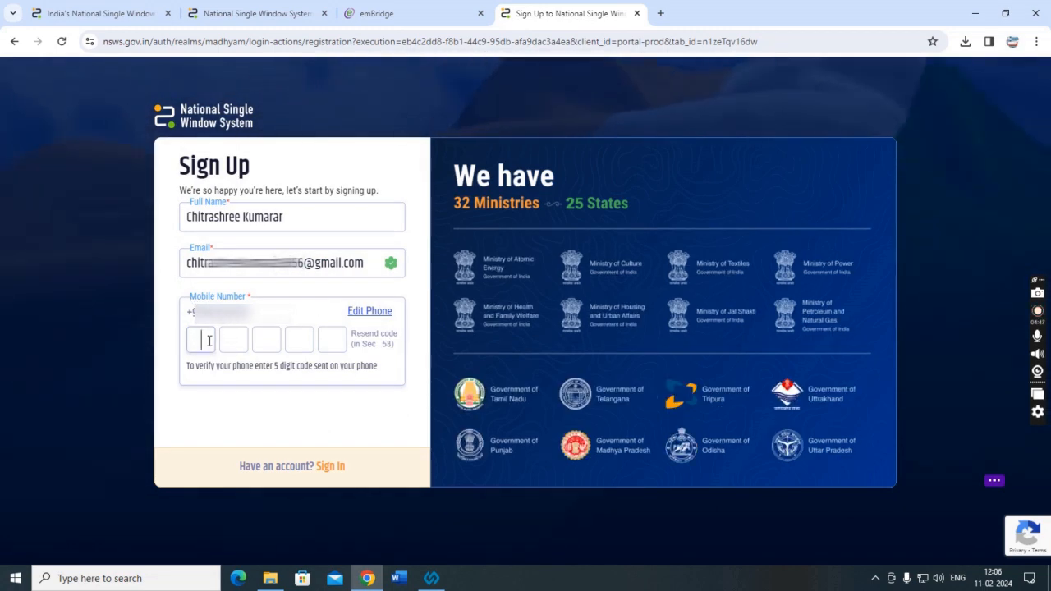
pyautogui.write('0000')
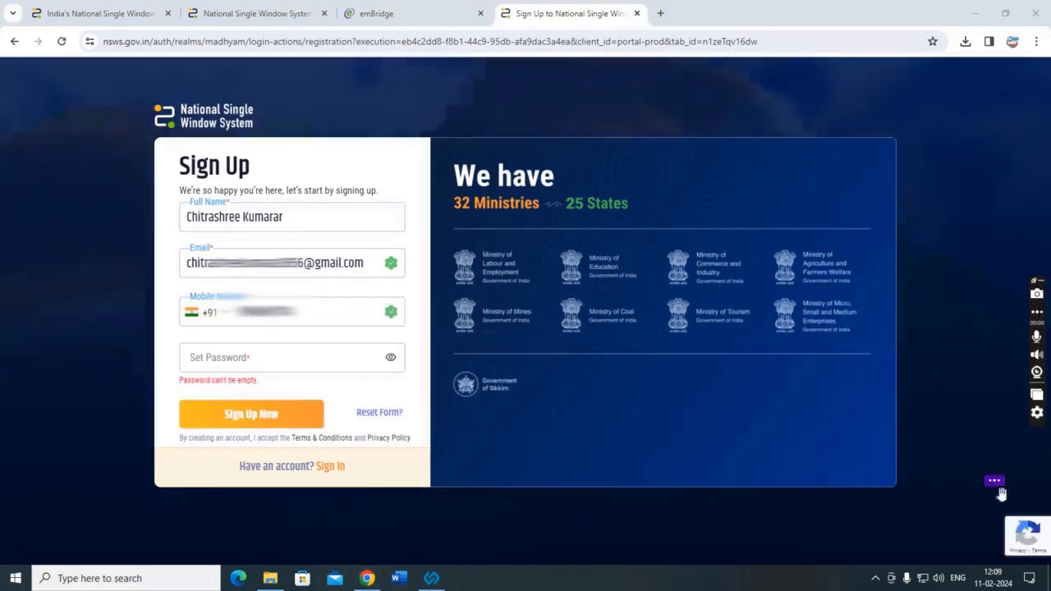
# Enter the account password and submit the completed sign-up form with Sign Up Now.
pyautogui.click(263, 362)
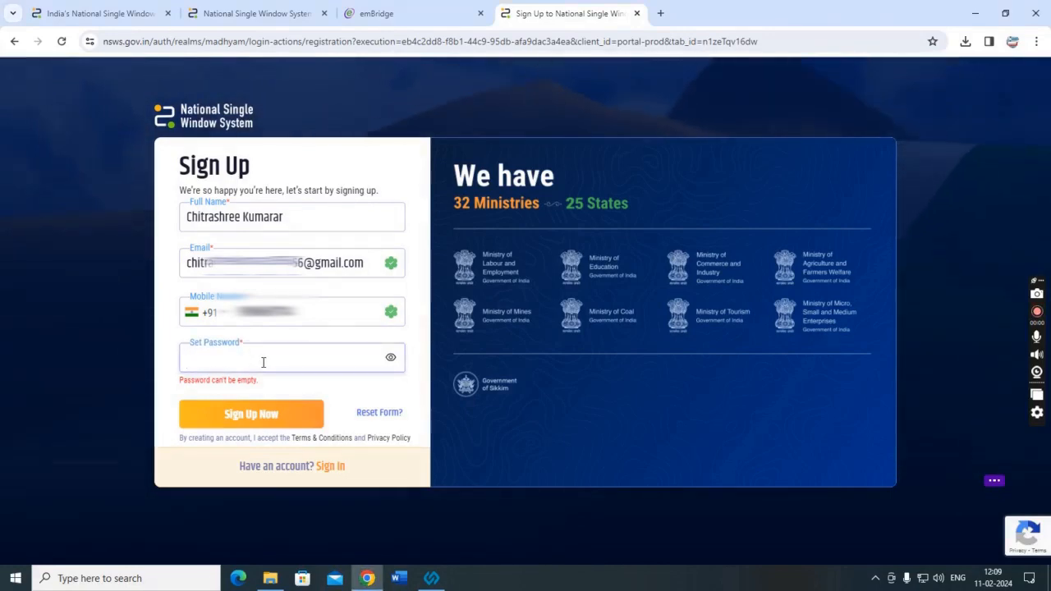
pyautogui.write('•••••••')
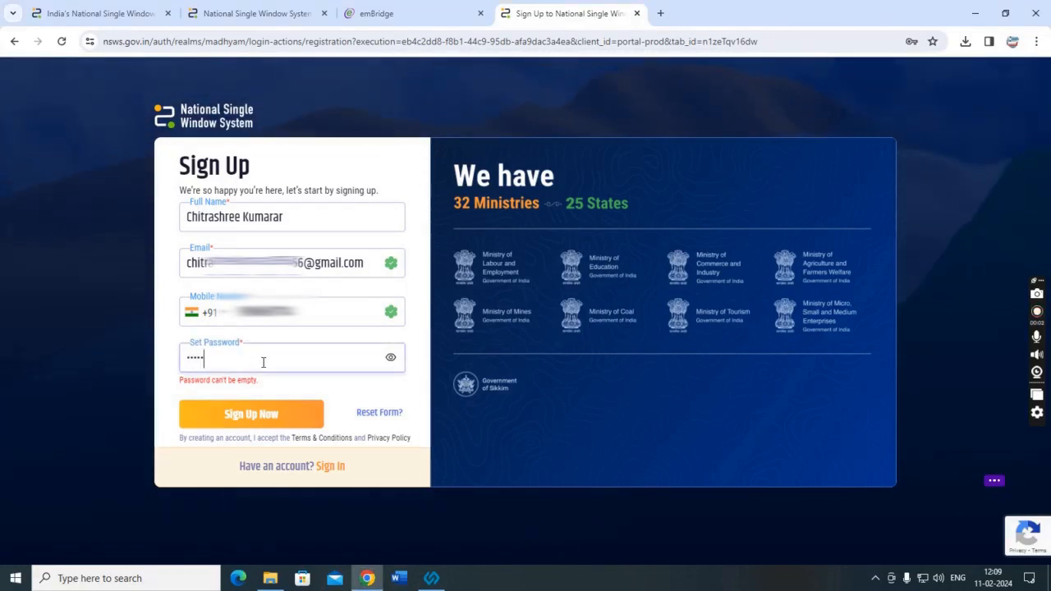
pyautogui.write('••')
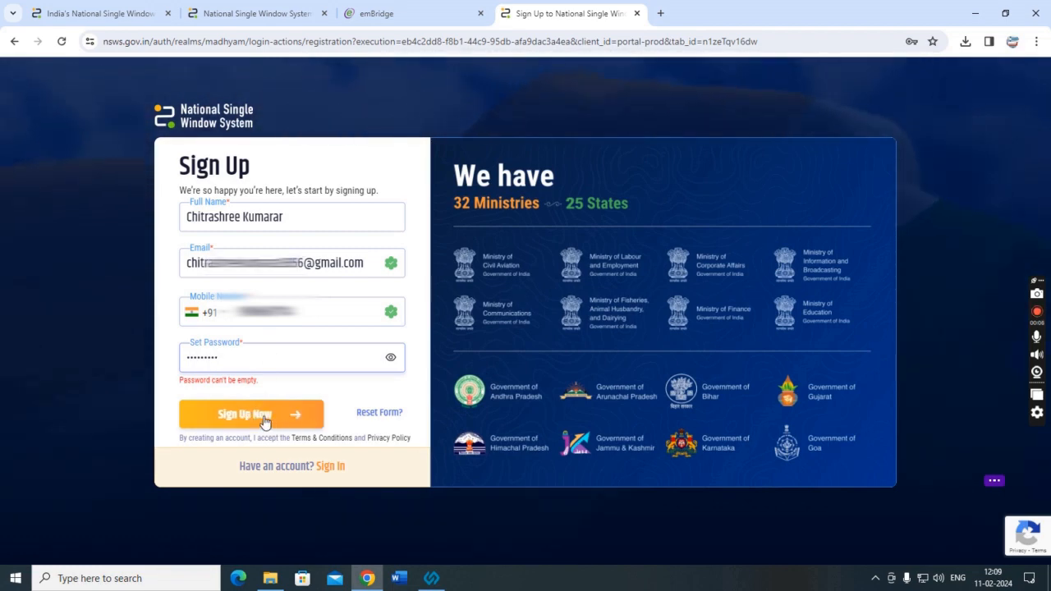
pyautogui.write('••')
pyautogui.click(286, 405)
pyautogui.click(234, 414)
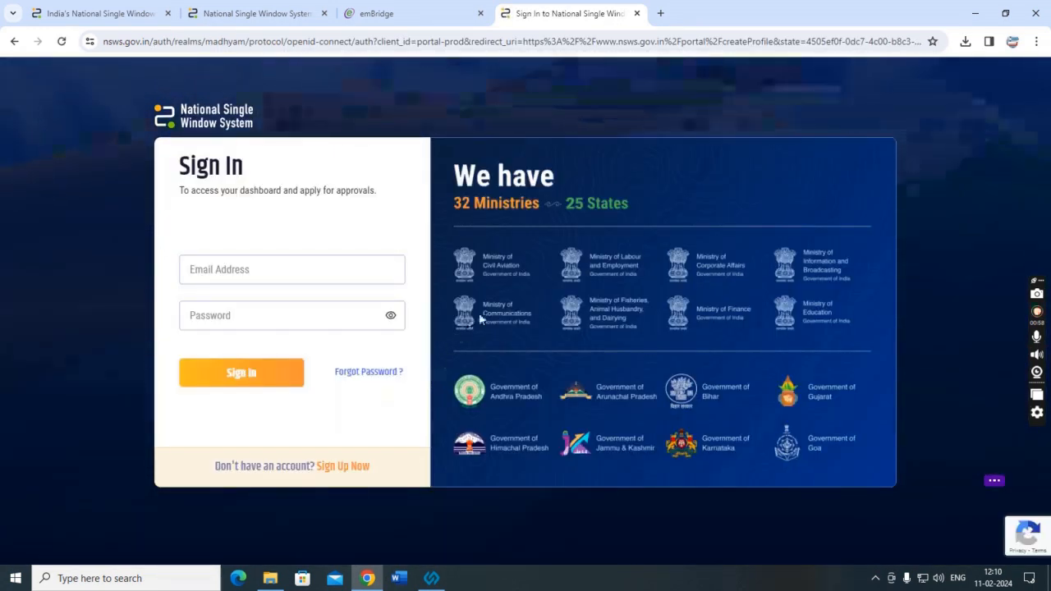
# Begin entering the registered e-mail address in the Sign In page's Email Address field.
pyautogui.click(243, 271)
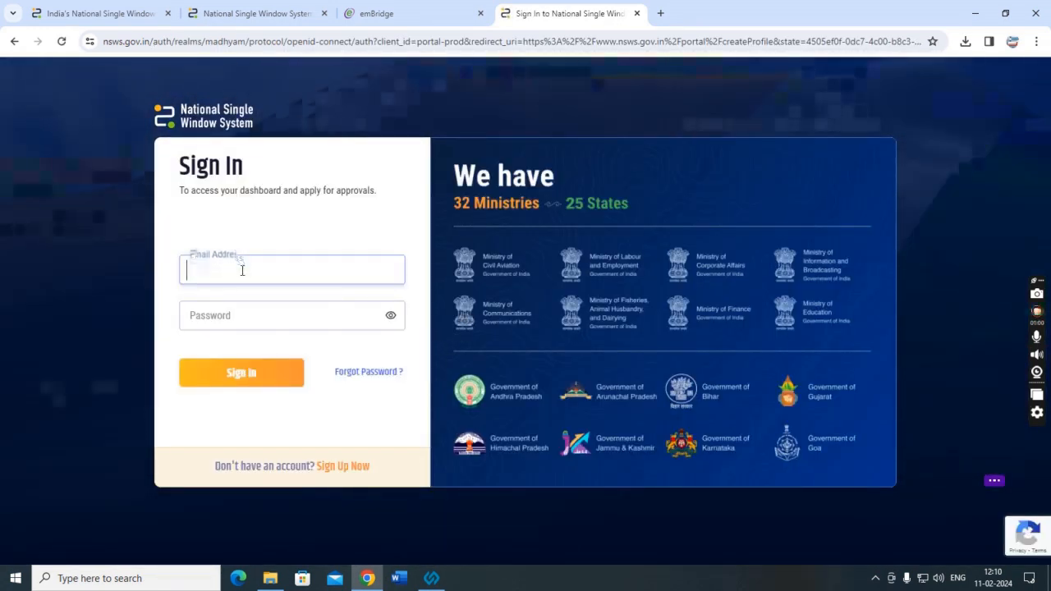
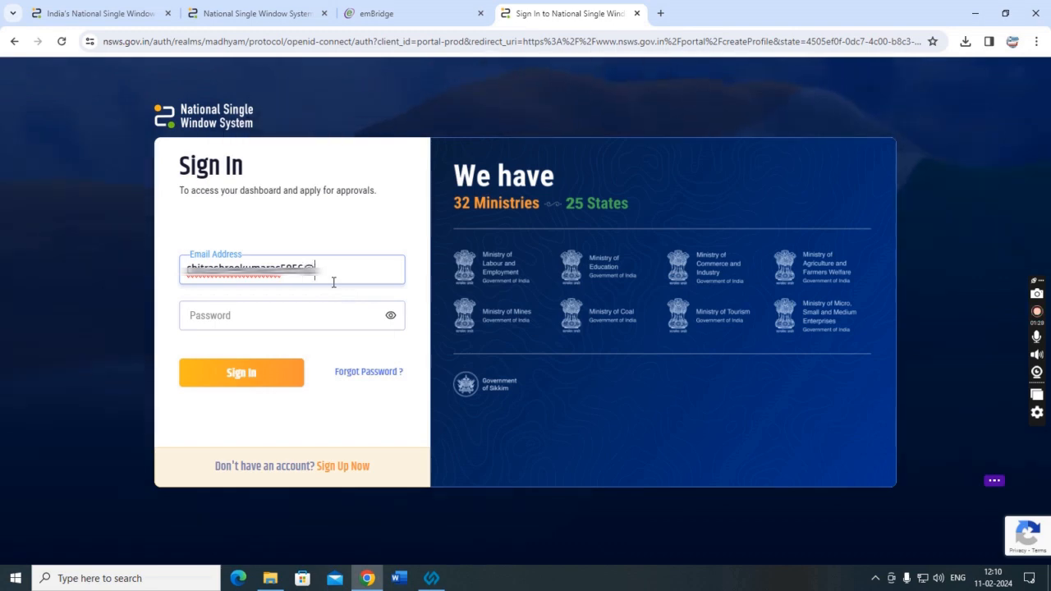
# Finish the registered e-mail address, enter the account password and sign in.
pyautogui.write('gmail.com')
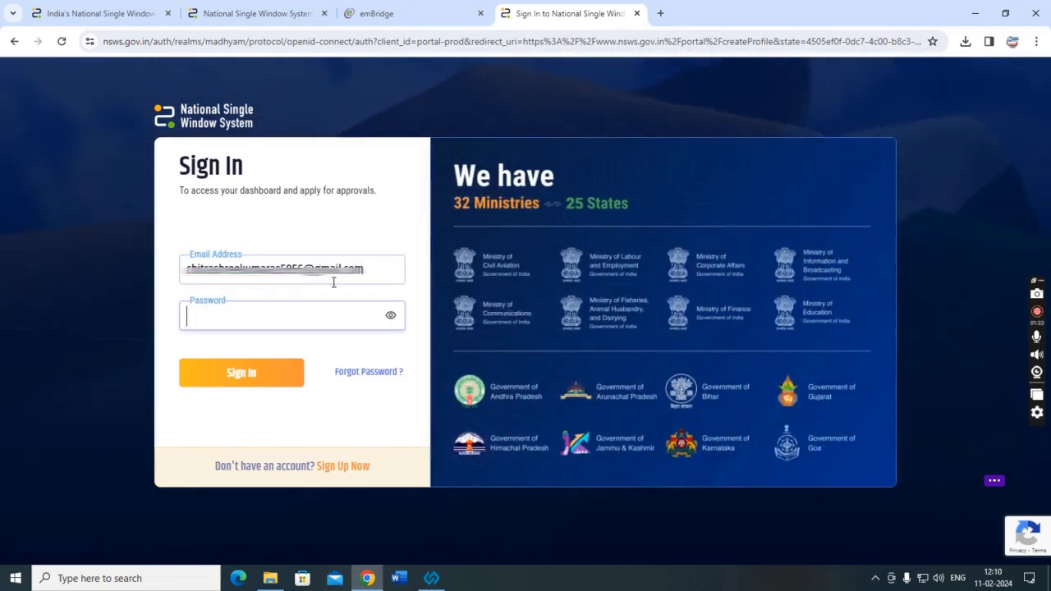
pyautogui.write('•')
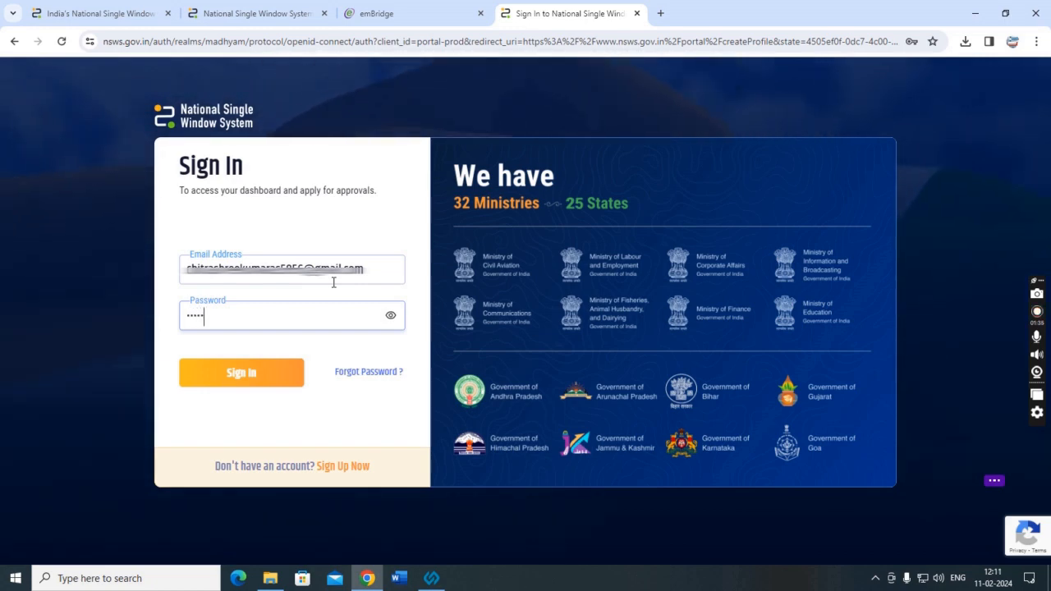
pyautogui.write('•••••••••')
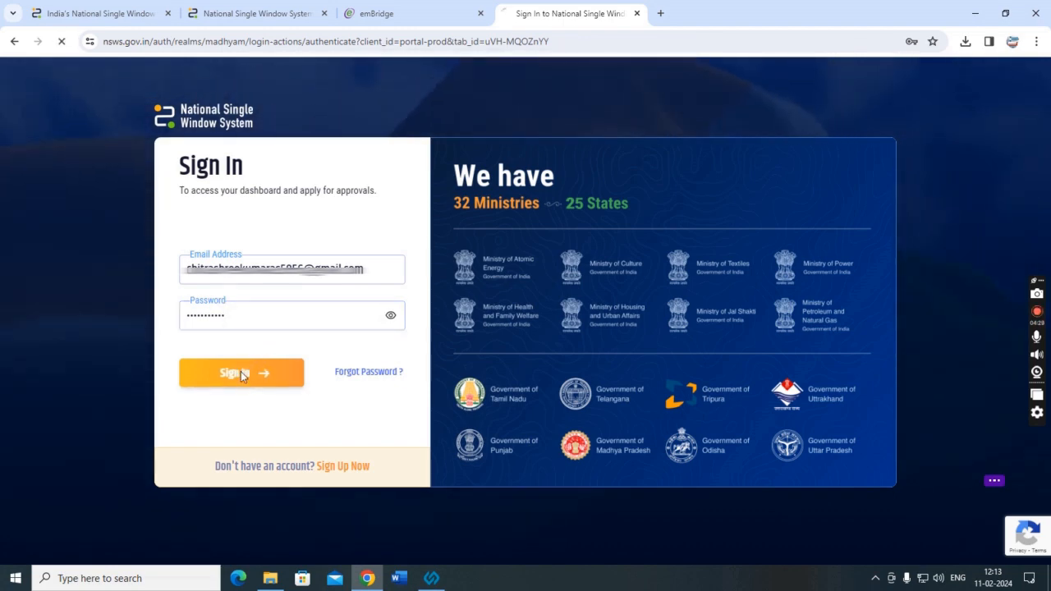
pyautogui.click(241, 374)
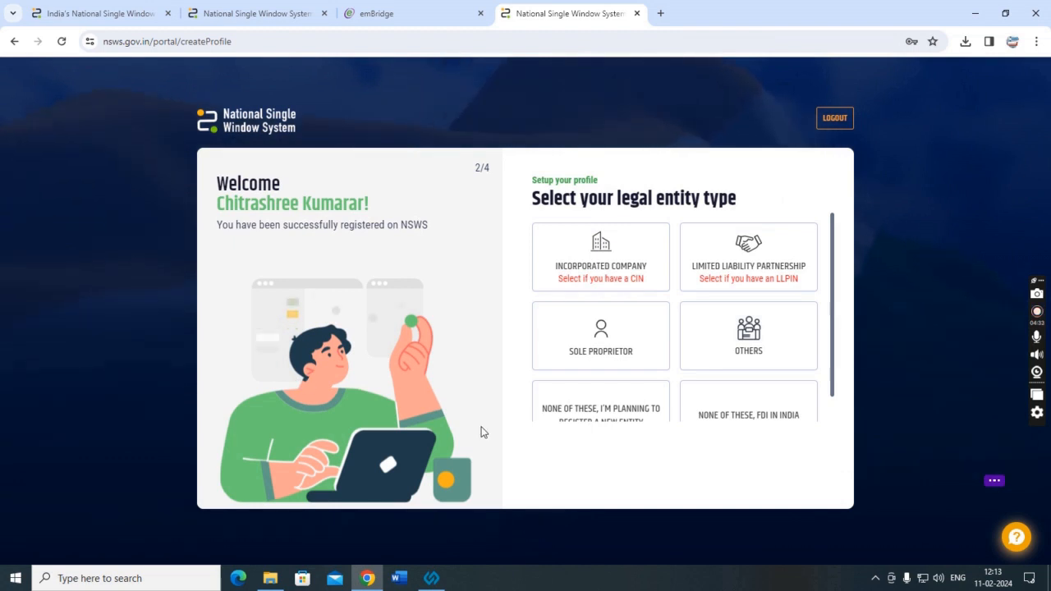
# Set the legal entity type to Others with the subtype Other.
pyautogui.moveTo(540, 201); pyautogui.dragTo(797, 211)
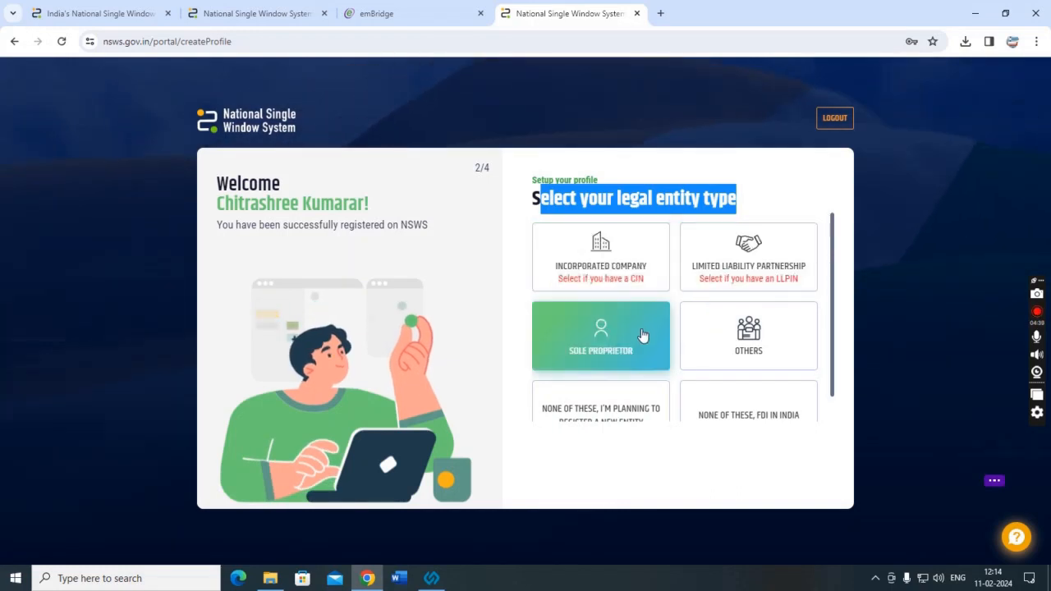
pyautogui.scroll(-1, 624, 369)
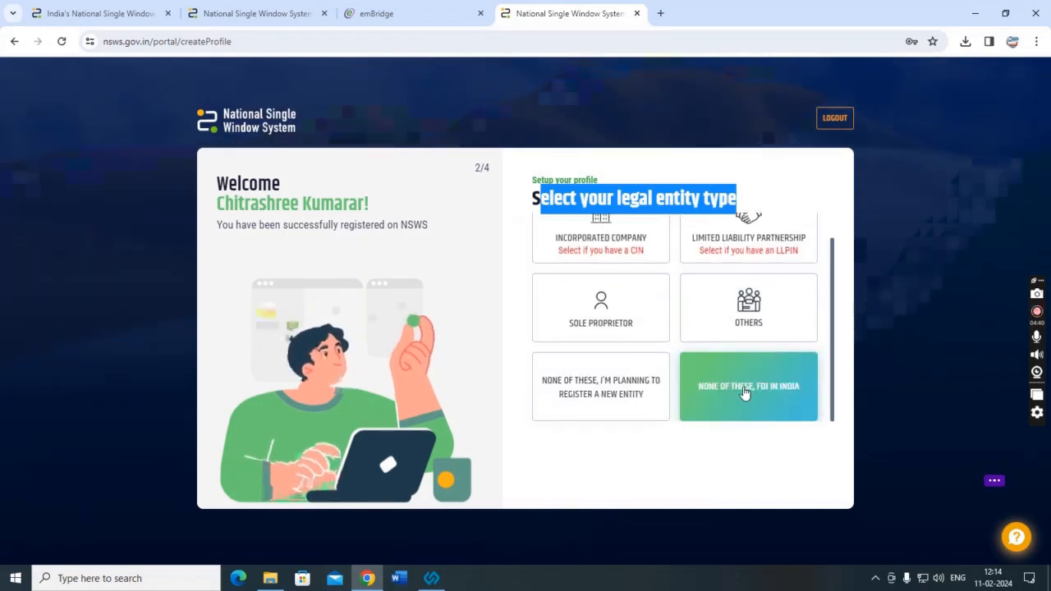
pyautogui.click(747, 318)
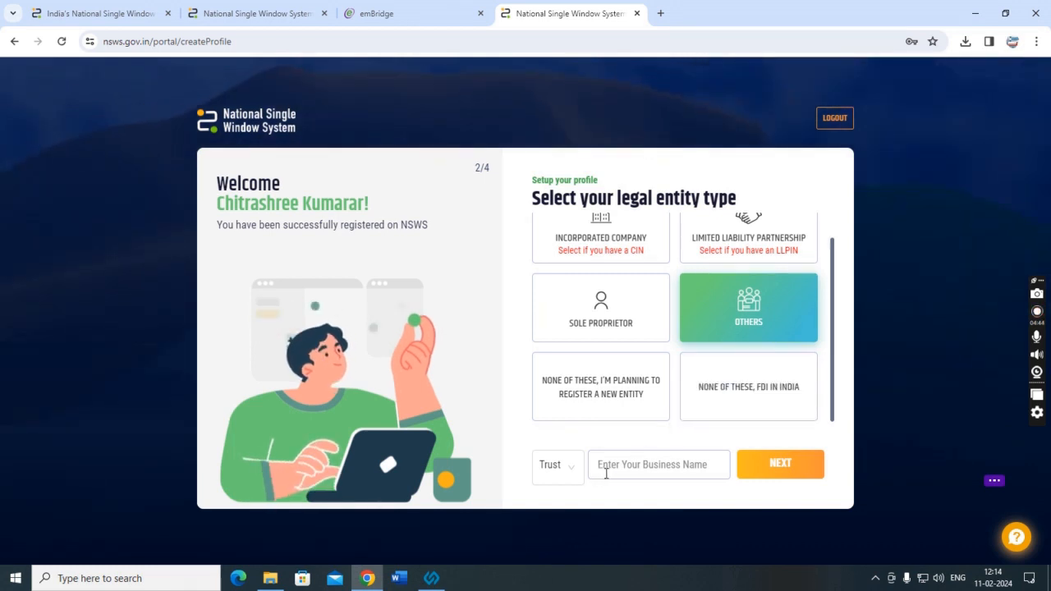
pyautogui.click(563, 468)
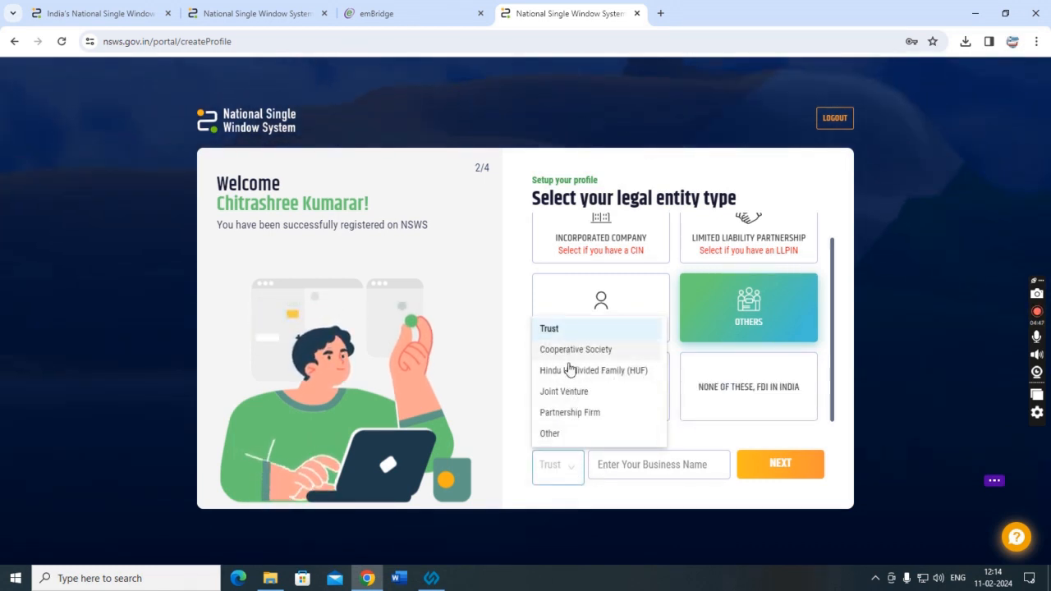
pyautogui.click(554, 434)
pyautogui.click(566, 467)
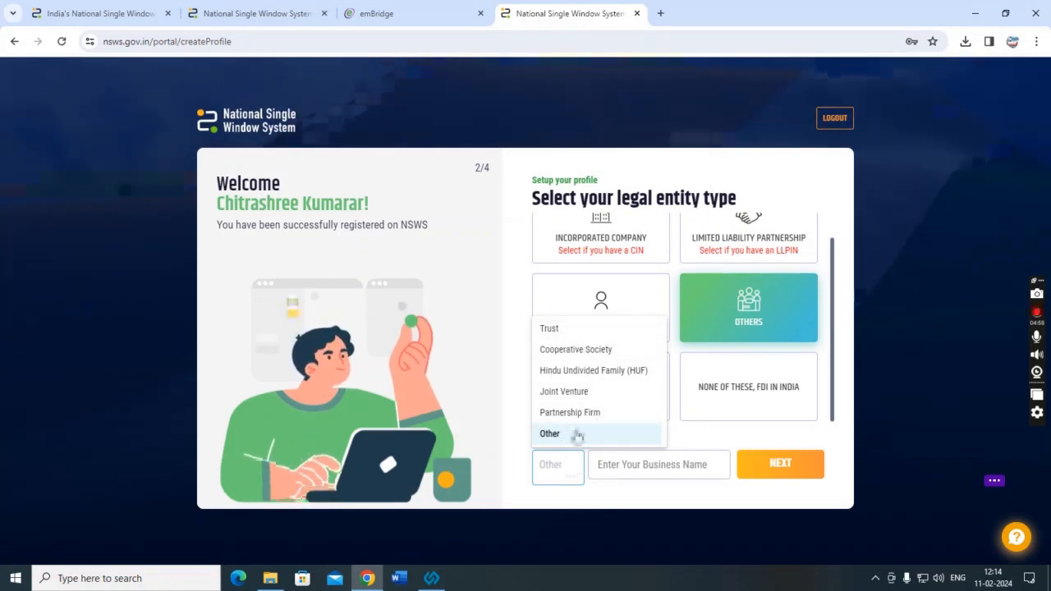
pyautogui.click(554, 328)
pyautogui.click(567, 465)
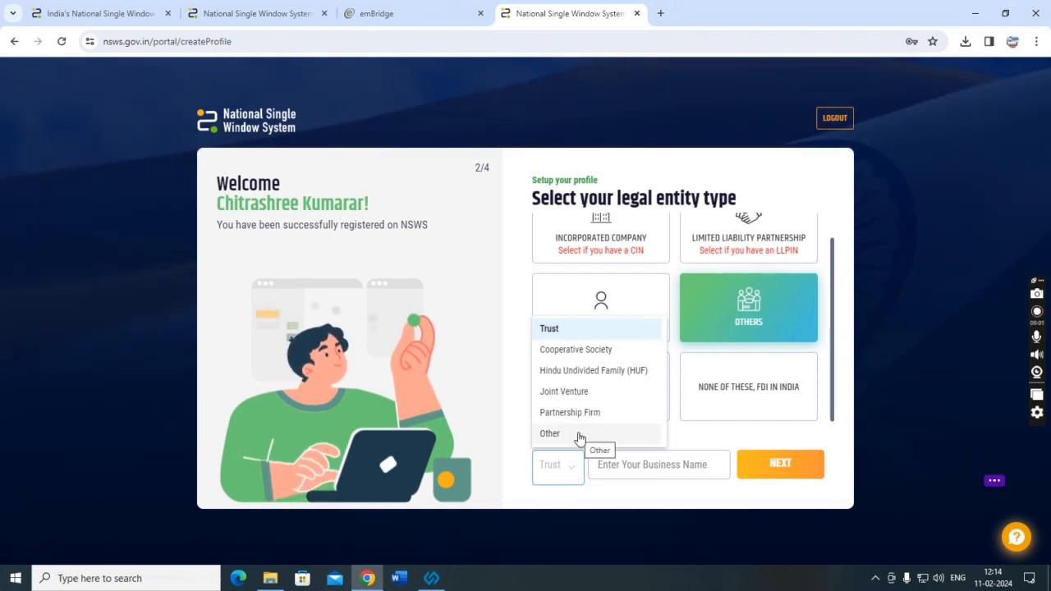
pyautogui.click(578, 435)
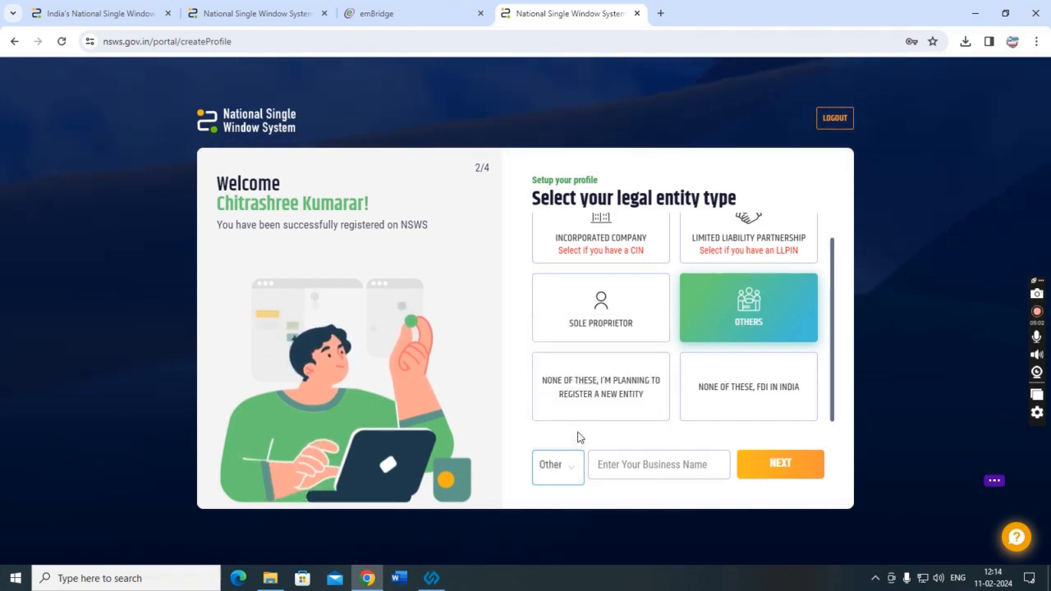
# Enter the society's business name, ending in SOCIETY, and continue with NEXT.
pyautogui.click(641, 476)
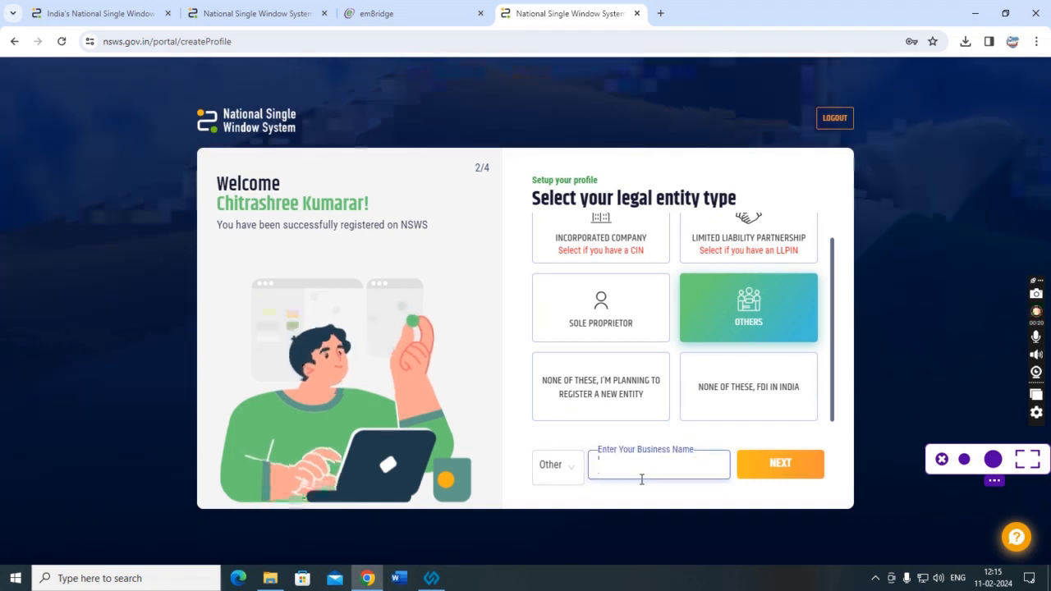
pyautogui.write('CHITRASHRE')
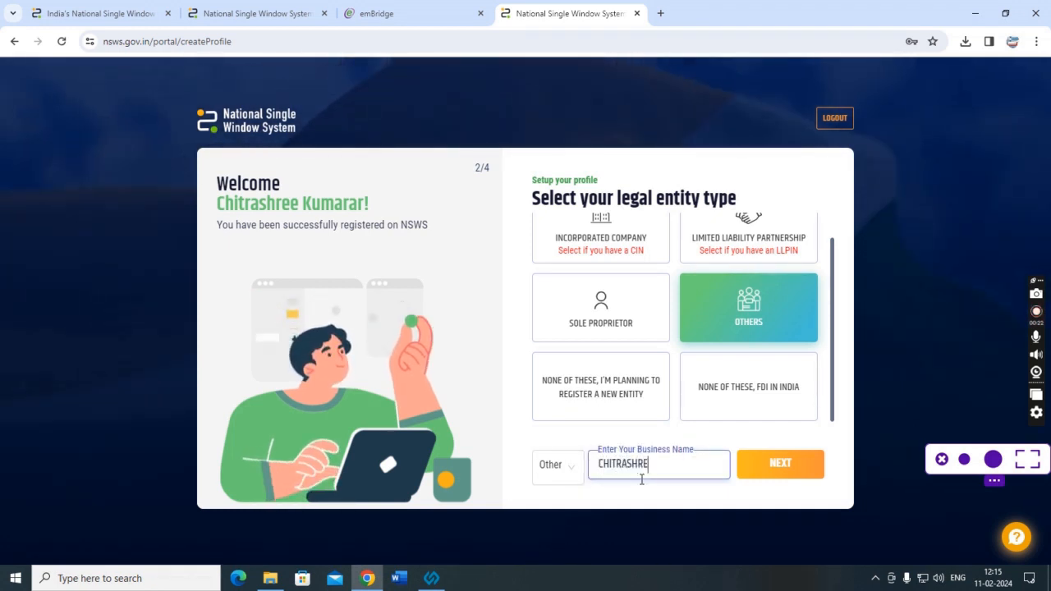
pyautogui.write('E ')
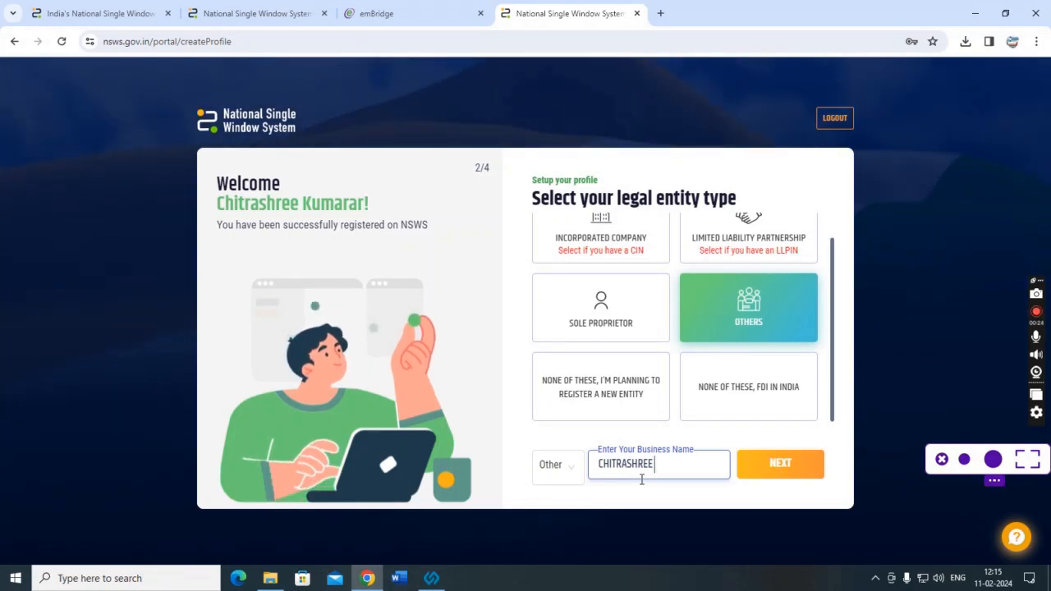
pyautogui.write('KUMARAS XOU')
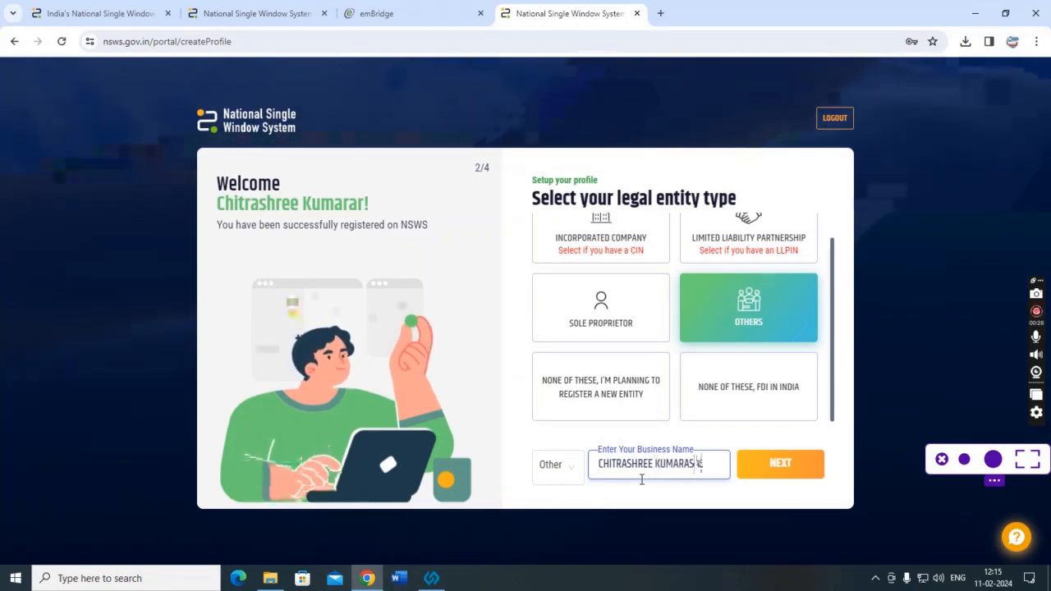
pyautogui.press('BackSpace')
pyautogui.press('BackSpace')
pyautogui.press('BackSpace')
pyautogui.write('SOCIETY')
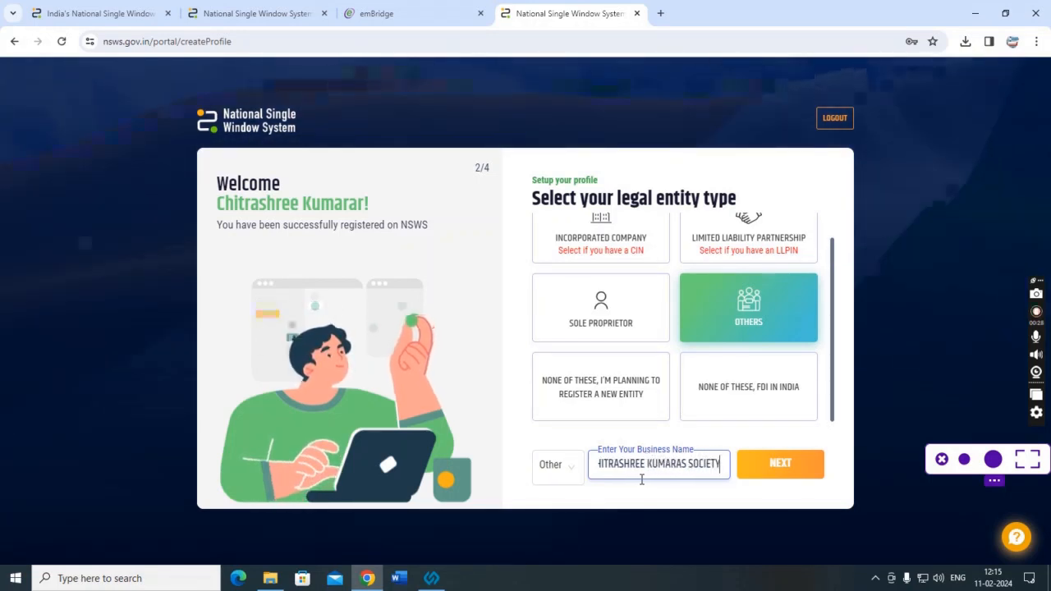
pyautogui.click(780, 465)
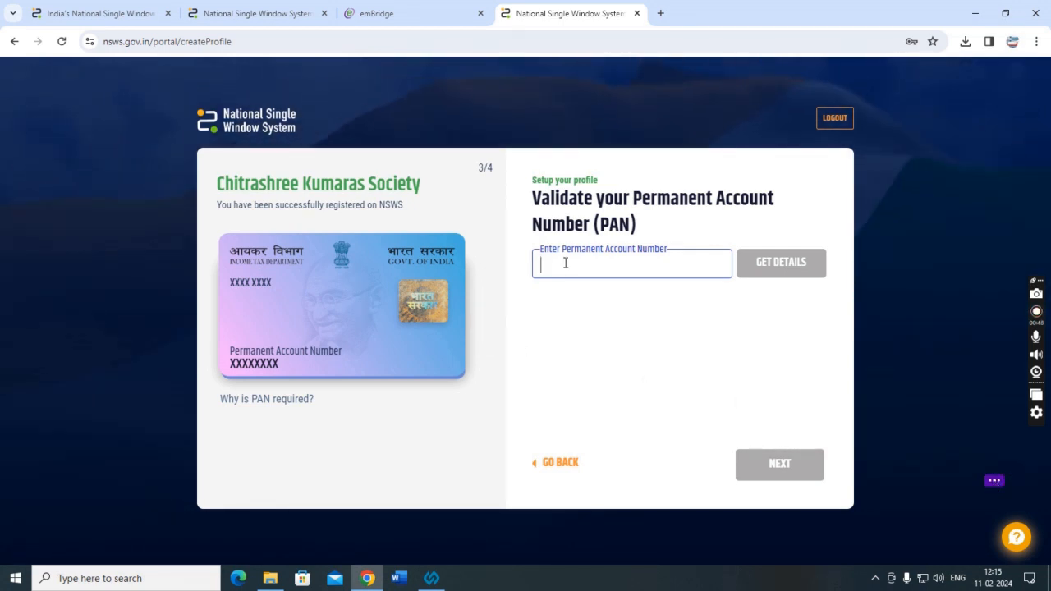
# Paste the PAN, fetch its details, accept them as the company's and continue.
pyautogui.hotkey('ctrl', 'v')
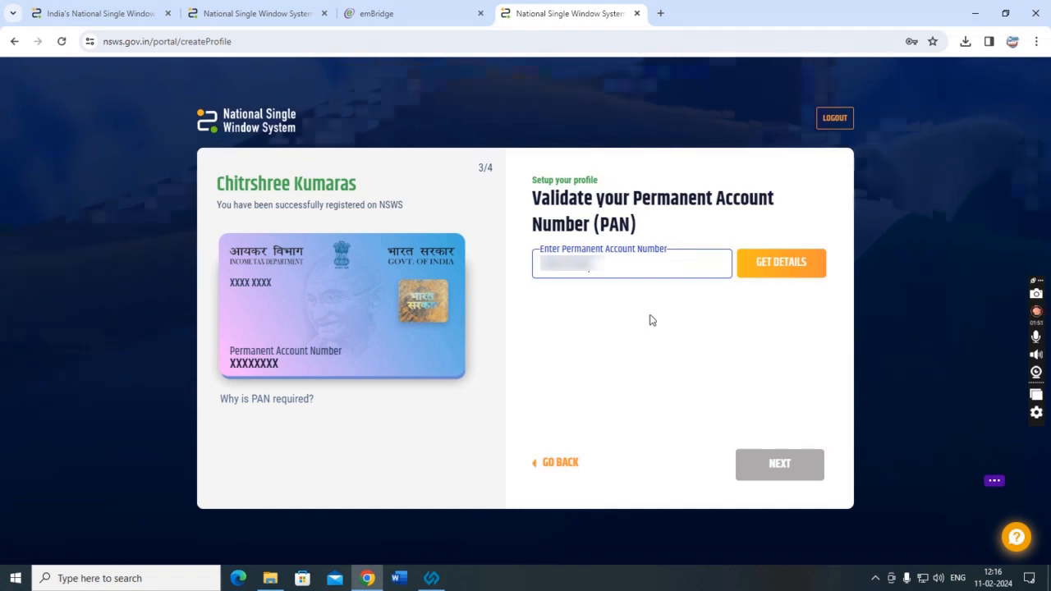
pyautogui.click(762, 279)
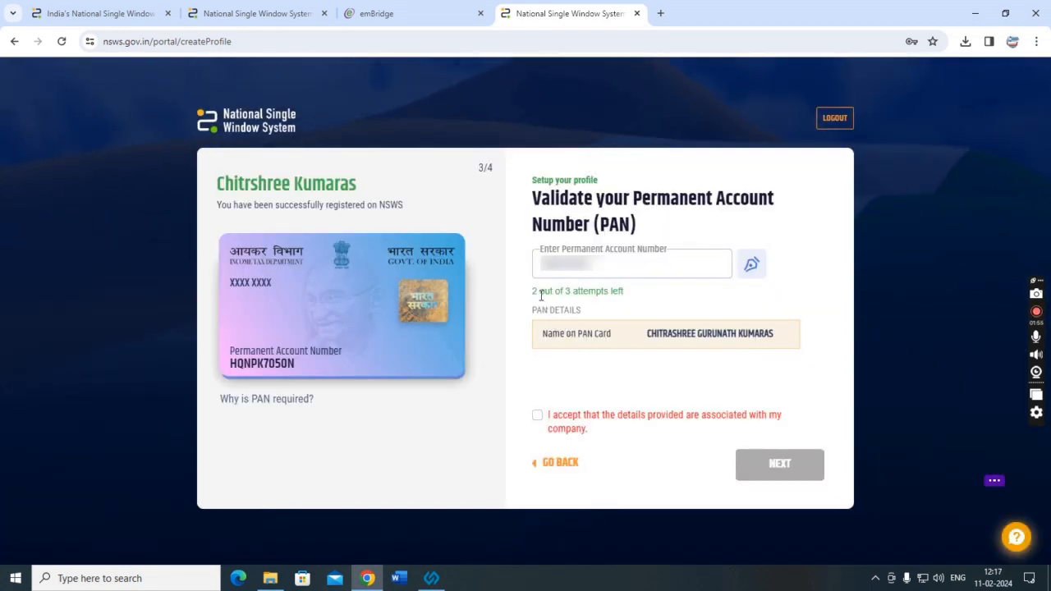
pyautogui.moveTo(535, 307); pyautogui.dragTo(833, 335)
pyautogui.click(553, 331)
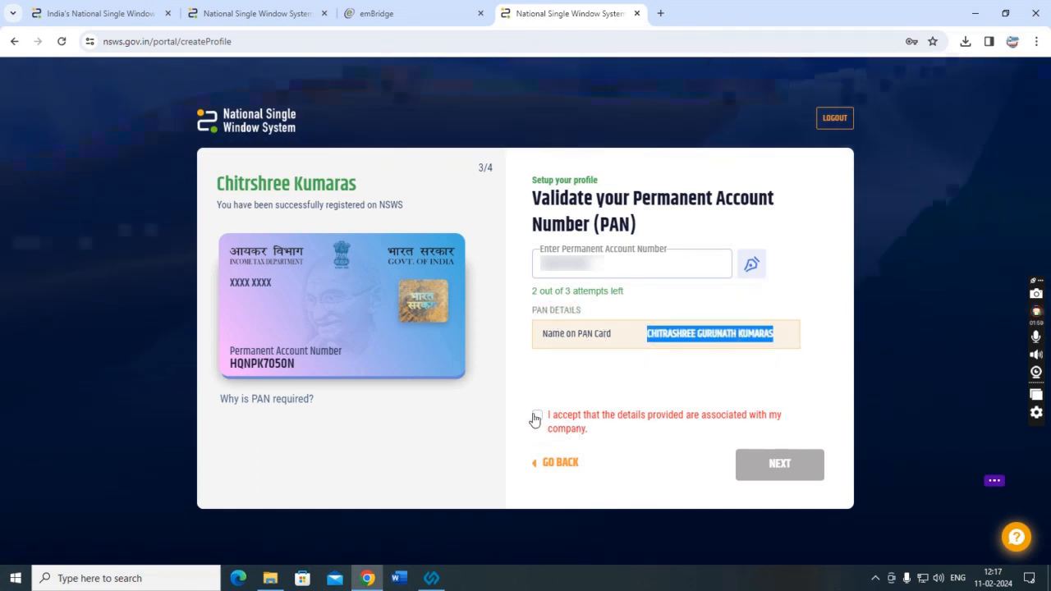
pyautogui.click(536, 416)
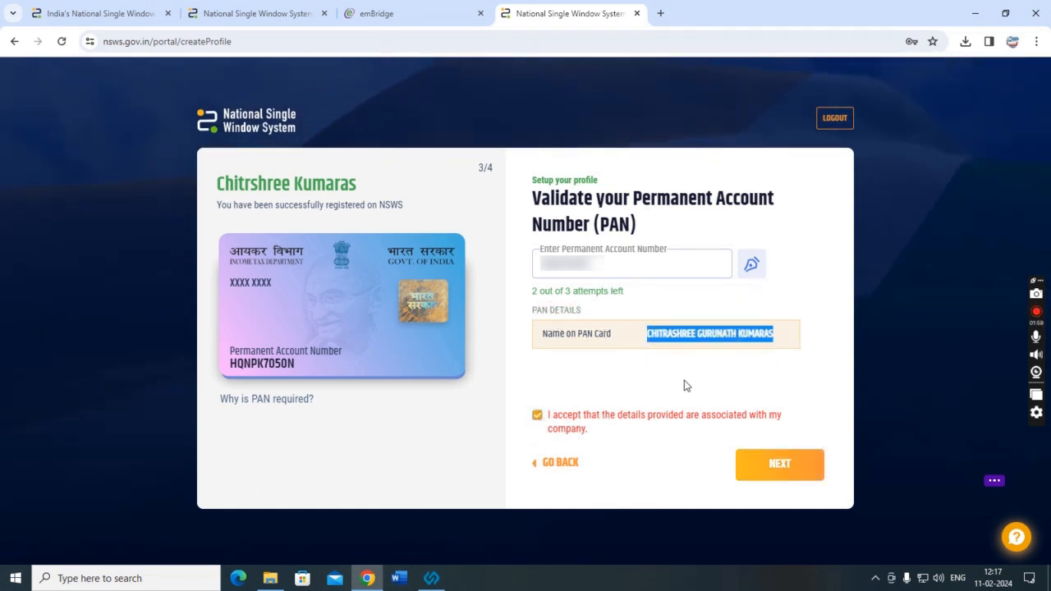
pyautogui.click(769, 467)
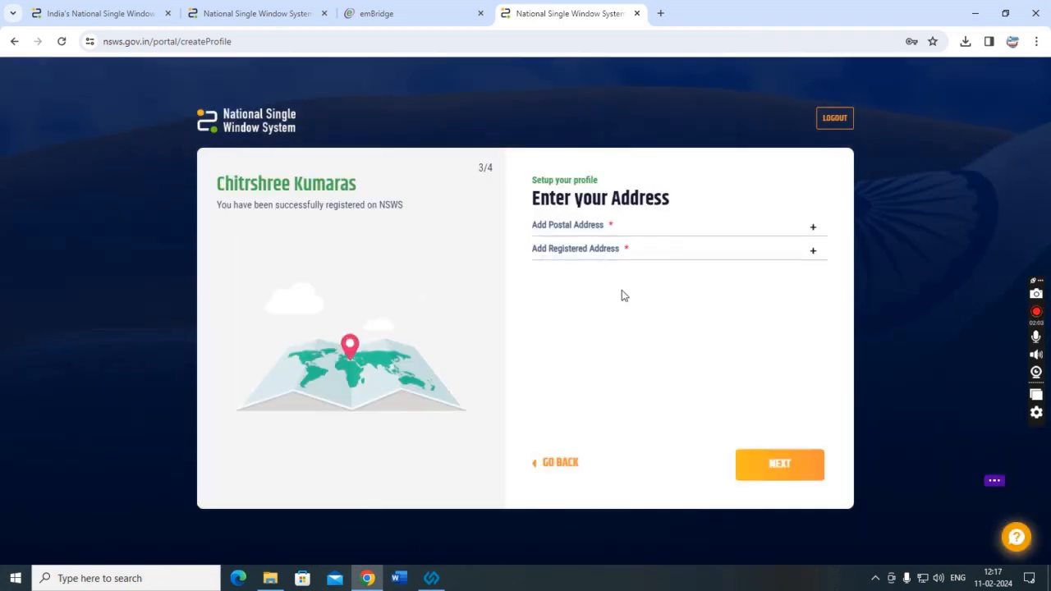
# Type the street name into the first postal address line.
pyautogui.click(812, 230)
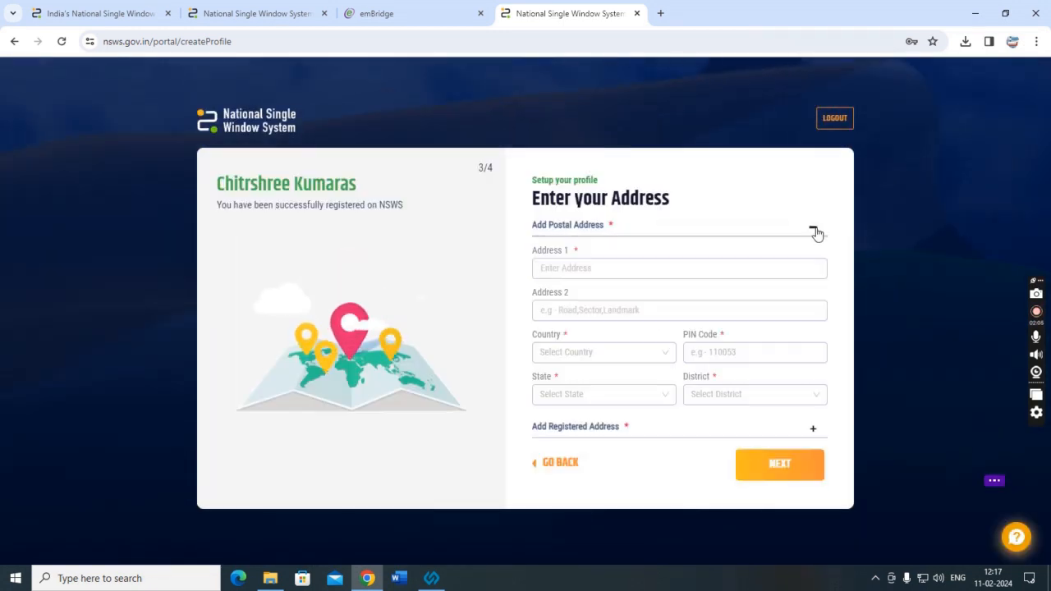
pyautogui.click(547, 268)
pyautogui.click(562, 314)
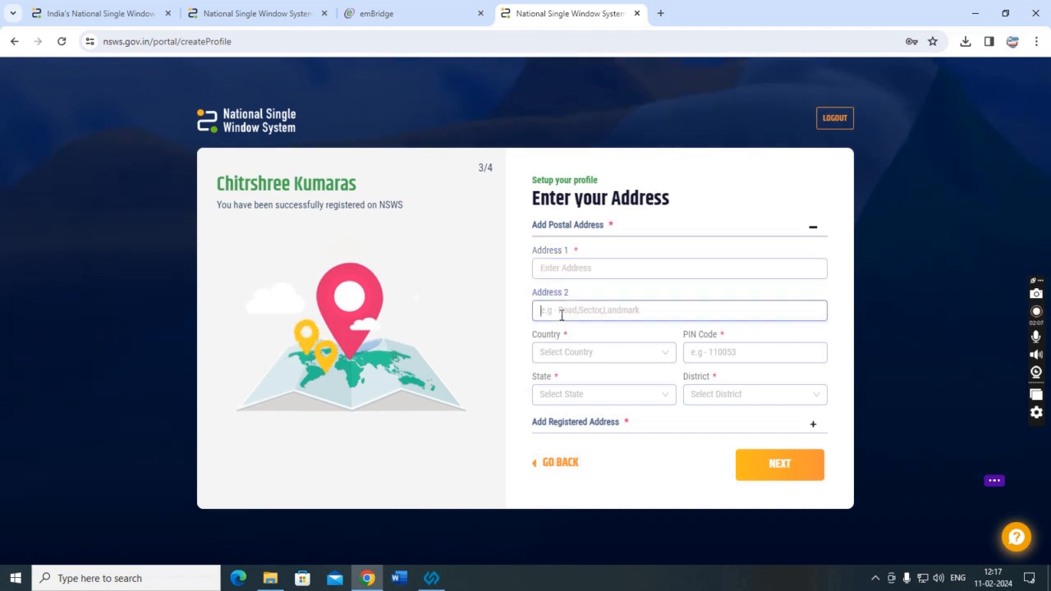
pyautogui.click(665, 424)
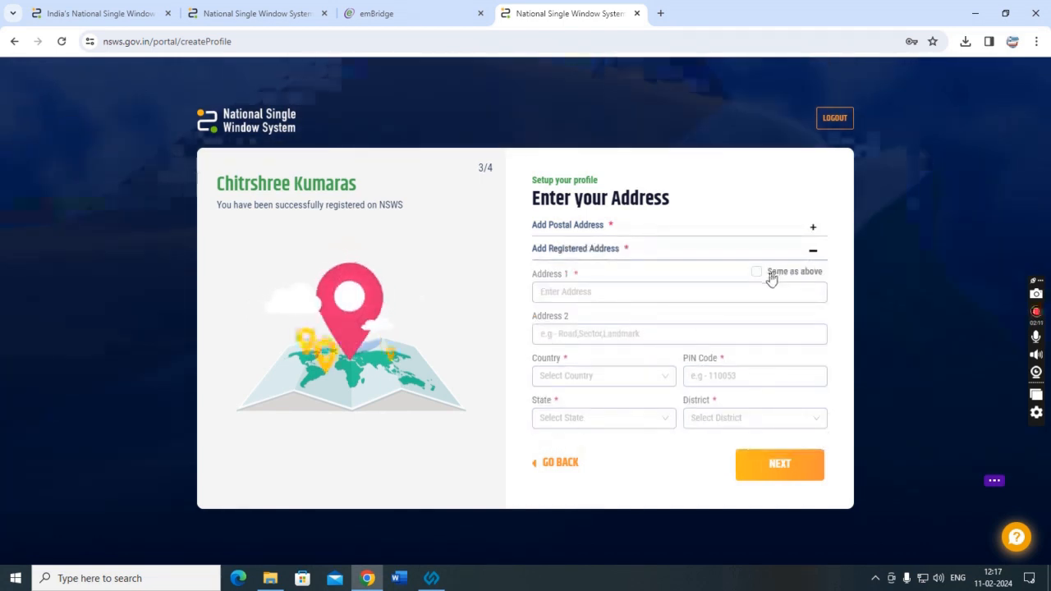
pyautogui.click(813, 234)
pyautogui.click(572, 268)
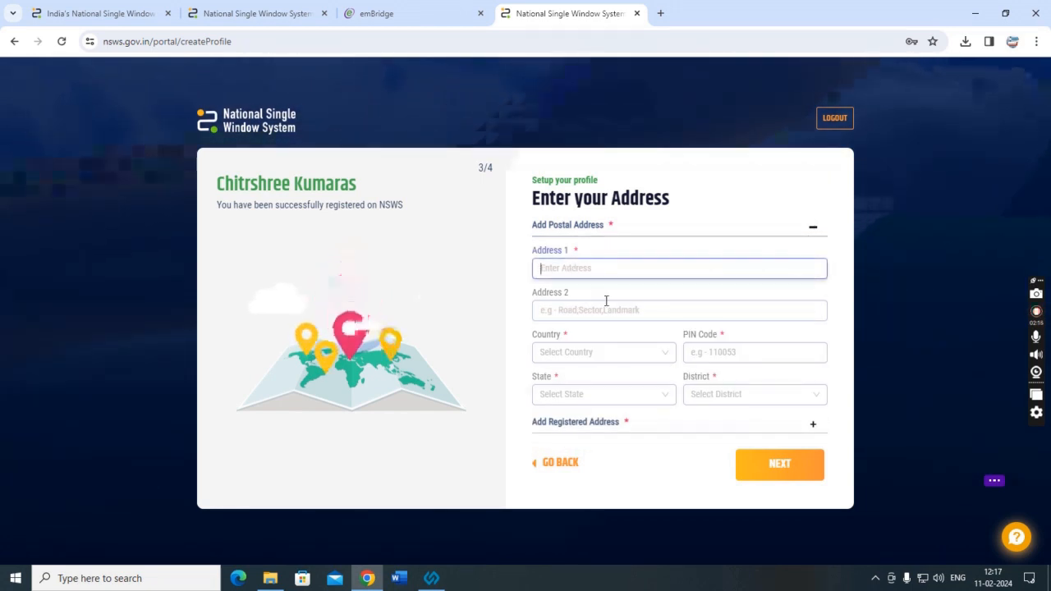
pyautogui.write('aMA')
pyautogui.press('BackSpace')
pyautogui.press('BackSpace')
pyautogui.press('BackSpace')
pyautogui.press('BackSpace')
pyautogui.press('BackSpace')
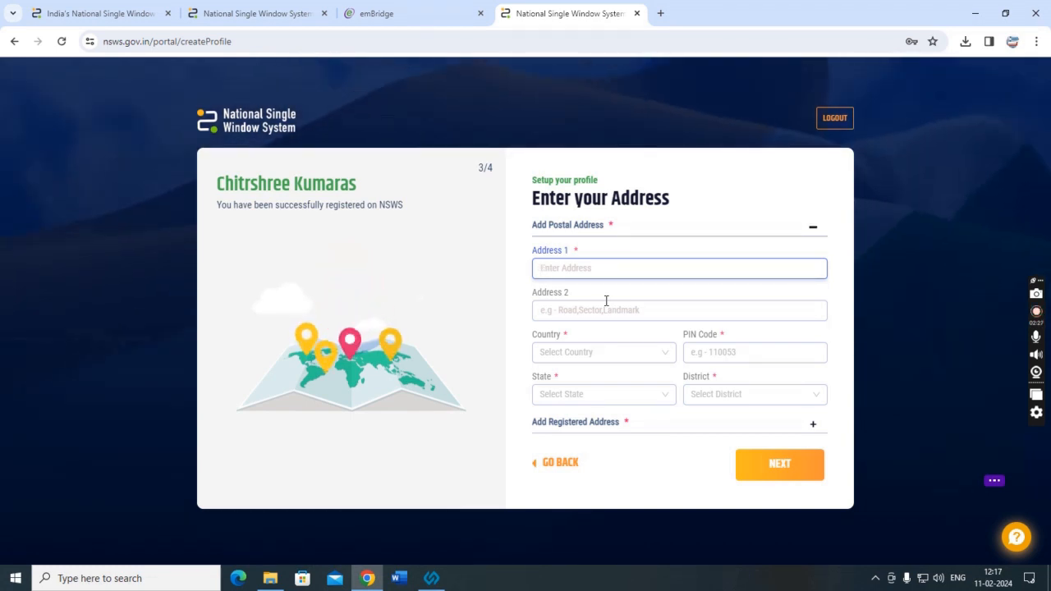
pyautogui.write('H')
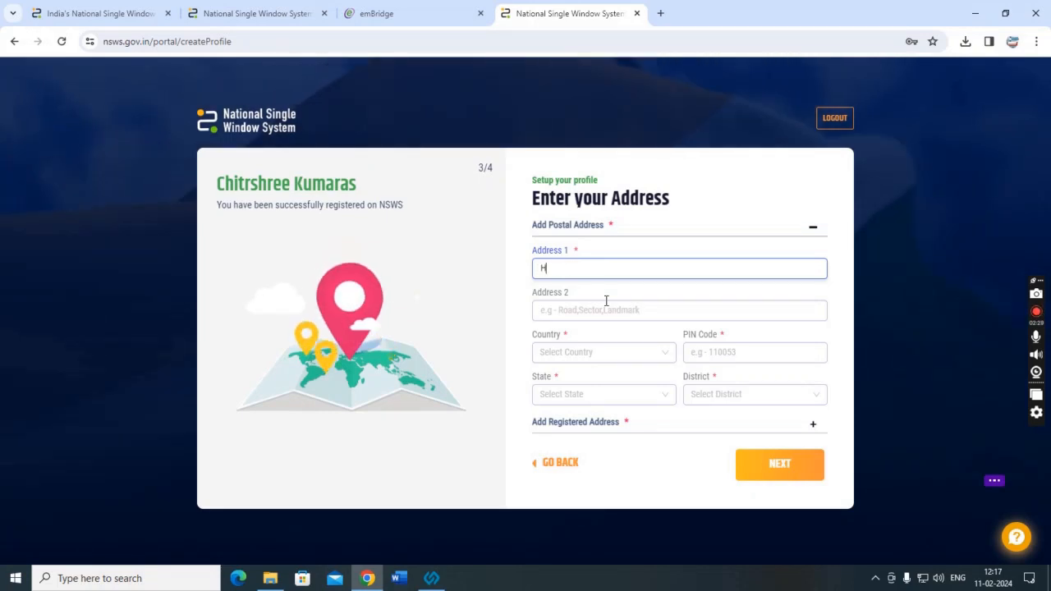
pyautogui.write('ear Jun')
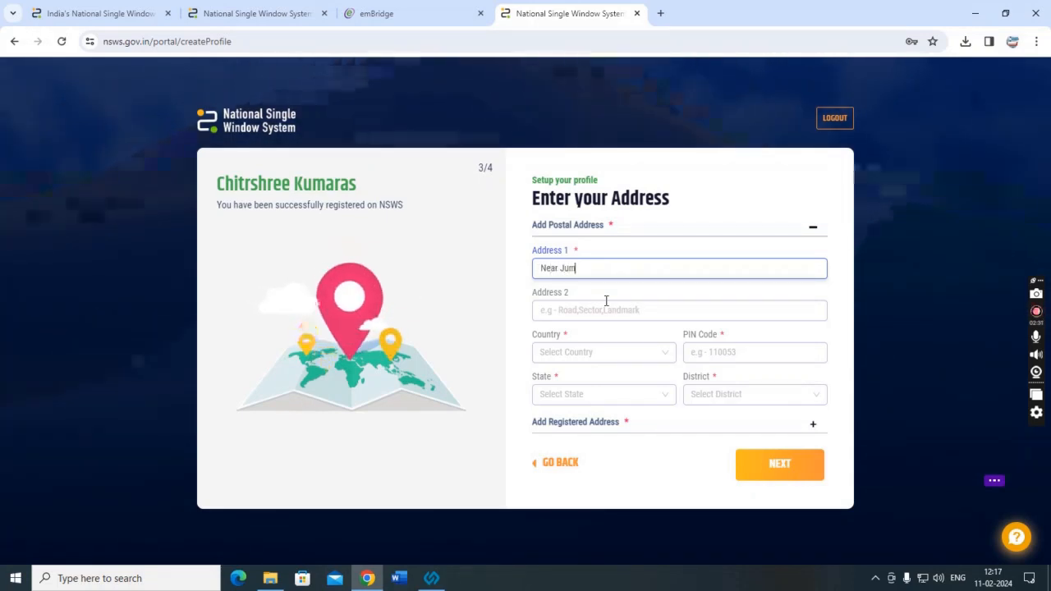
pyautogui.write('ior')
pyautogui.press('BackSpace')
pyautogui.press('BackSpace')
pyautogui.press('BackSpace')
pyautogui.press('BackSpace')
pyautogui.press('BackSpace')
pyautogui.press('BackSpace')
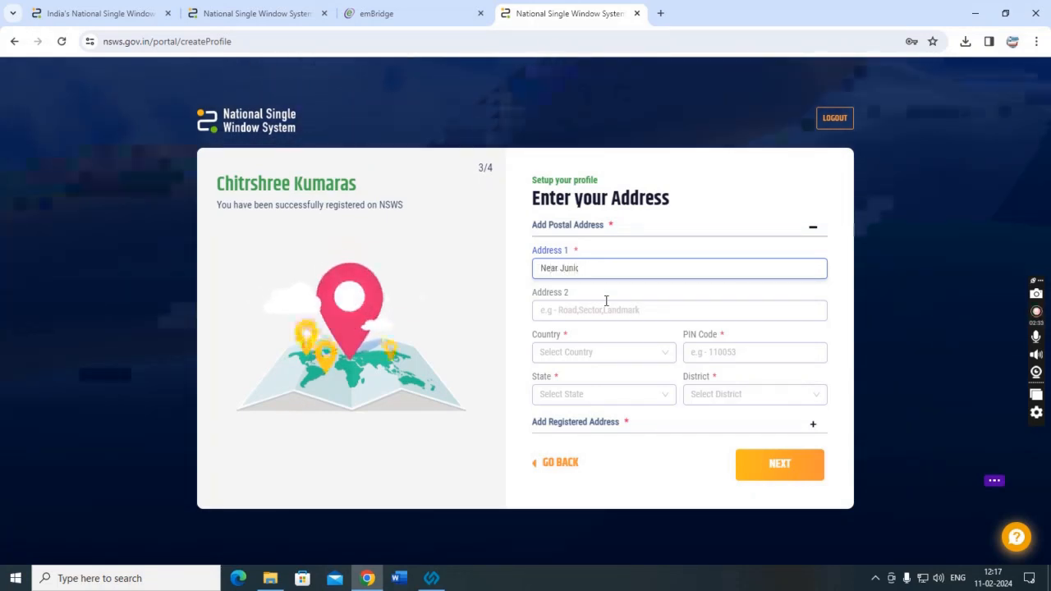
pyautogui.press('BackSpace')
pyautogui.press('BackSpace')
pyautogui.press('BackSpace')
pyautogui.press('BackSpace')
pyautogui.press('BackSpace')
pyautogui.press('BackSpace')
pyautogui.write('Mai')
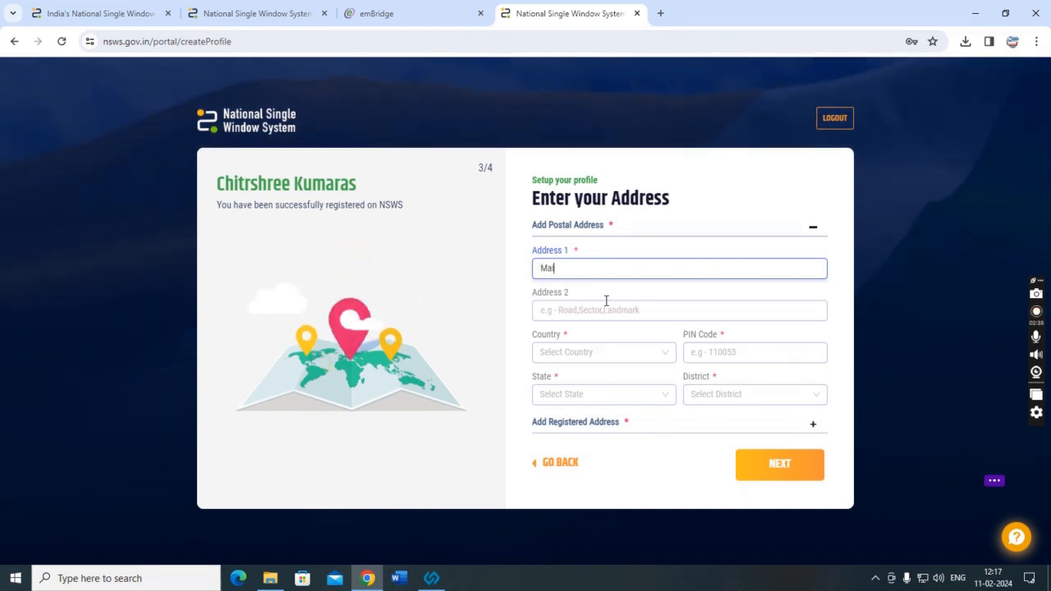
pyautogui.write('n Road Bhata')
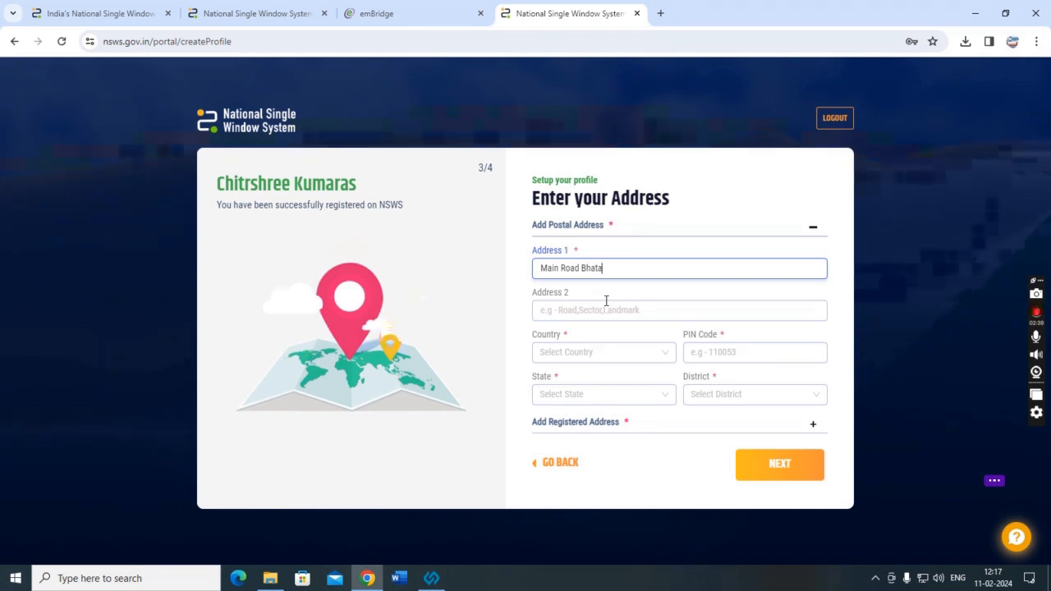
pyautogui.write('l')
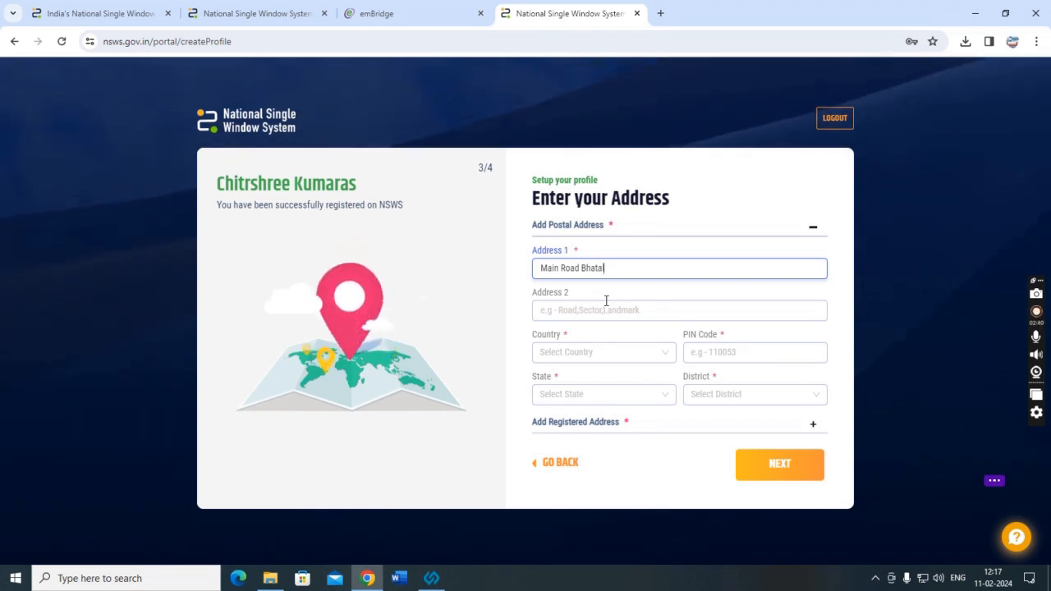
# Set the country to India, enter the PIN code and correct the locality name.
pyautogui.click(602, 358)
pyautogui.click(623, 379)
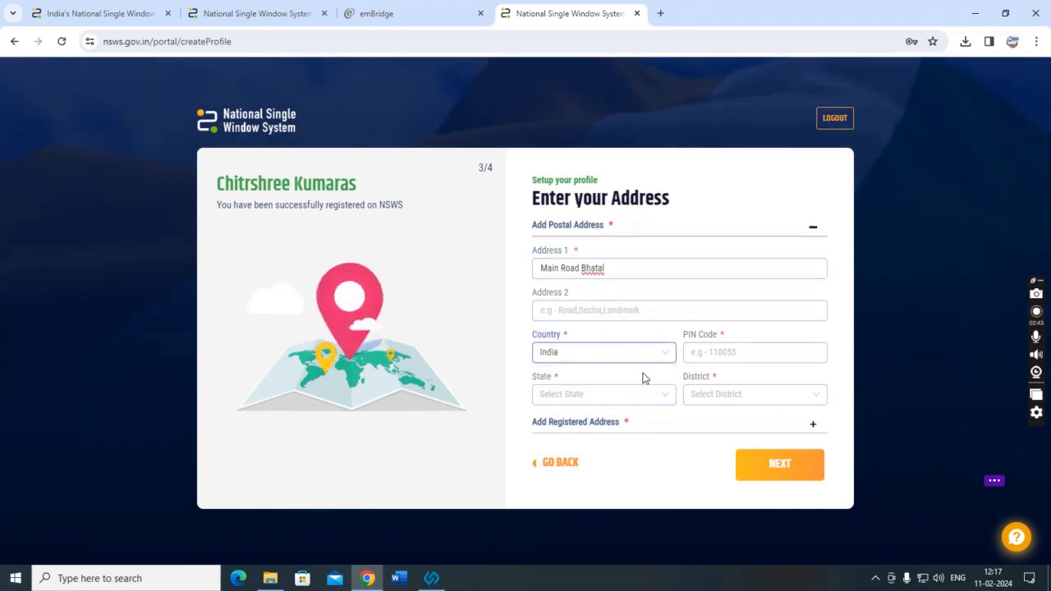
pyautogui.click(710, 358)
pyautogui.write('******')
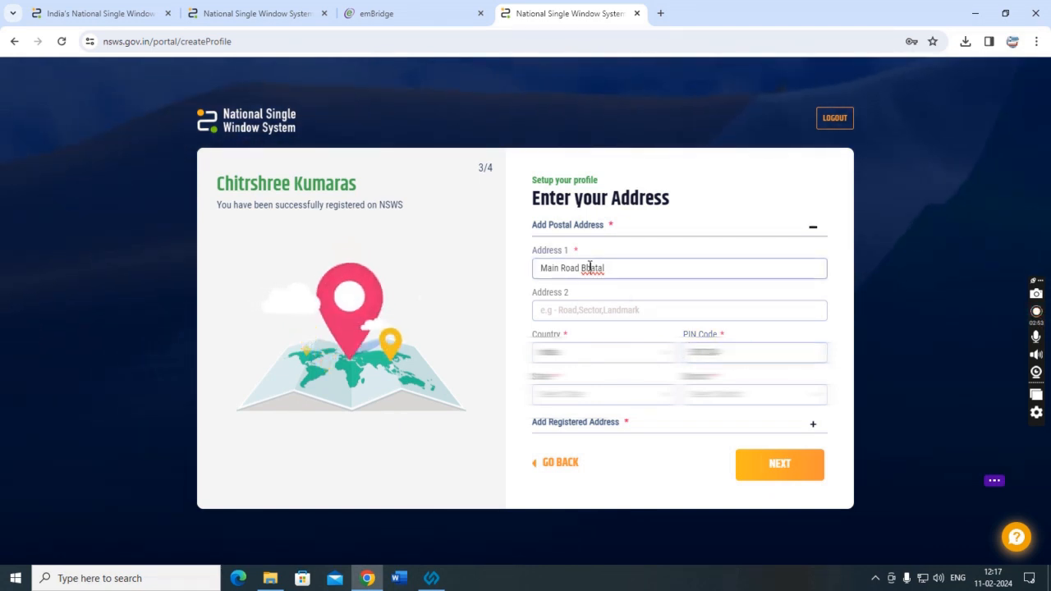
pyautogui.moveTo(581, 268); pyautogui.dragTo(731, 267)
pyautogui.write('Amdav')
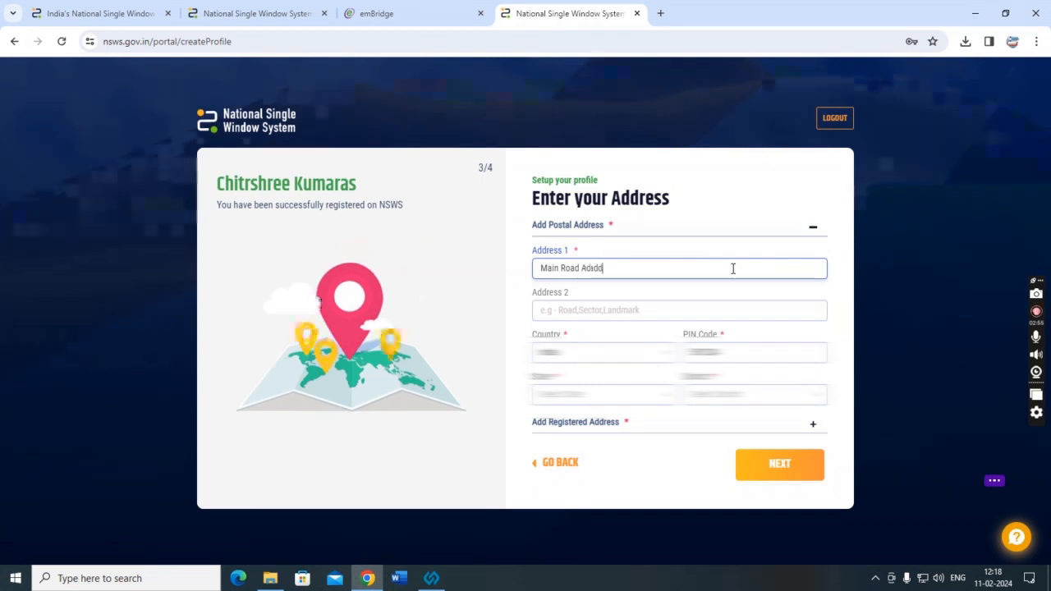
# Choose Karnataka and Uttar Kannada, then make the registered address same as postal.
pyautogui.click(604, 394)
pyautogui.write('Kar')
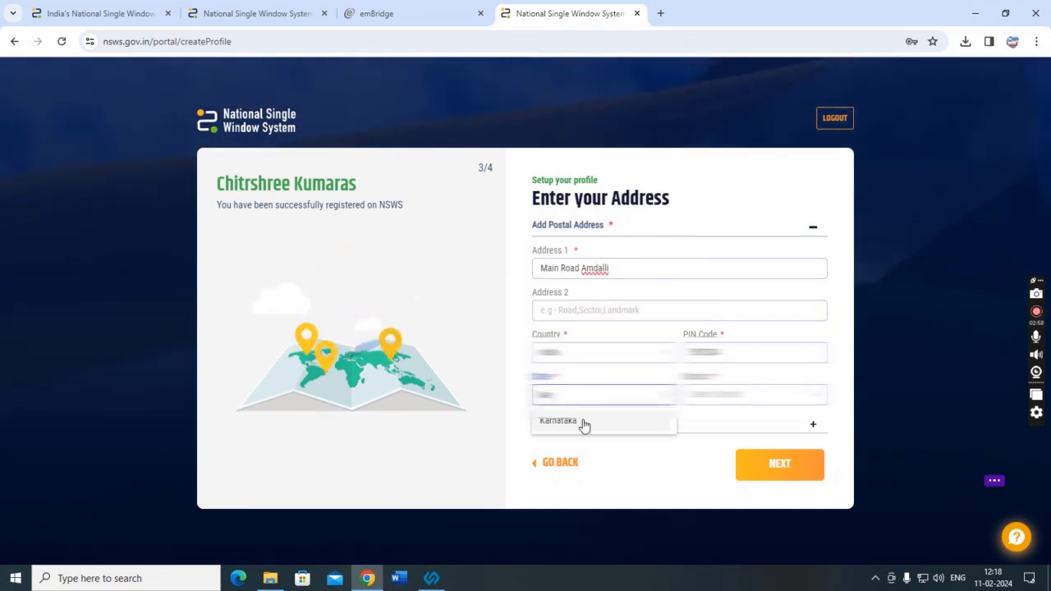
pyautogui.click(754, 394)
pyautogui.write('Bang')
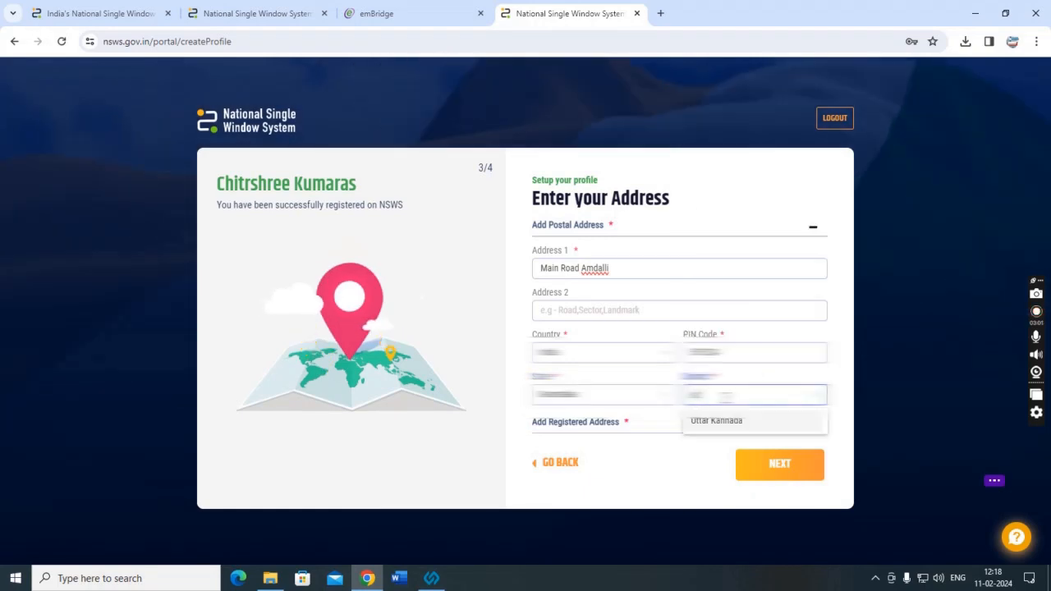
pyautogui.press('BackSpace')
pyautogui.press('BackSpace')
pyautogui.press('BackSpace')
pyautogui.press('BackSpace')
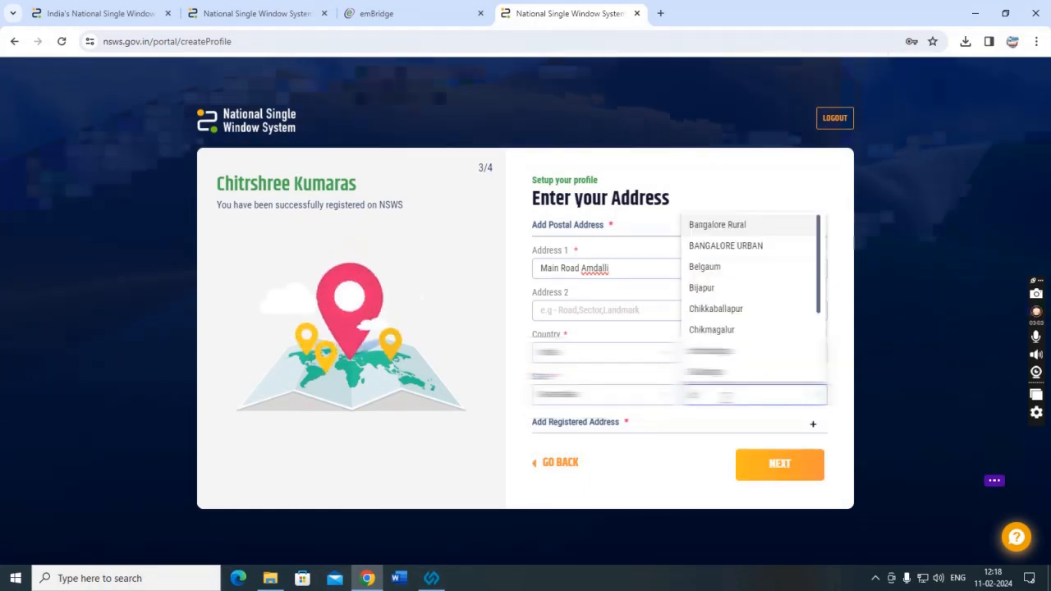
pyautogui.write('Beng')
pyautogui.press('BackSpace')
pyautogui.press('BackSpace')
pyautogui.press('BackSpace')
pyautogui.press('BackSpace')
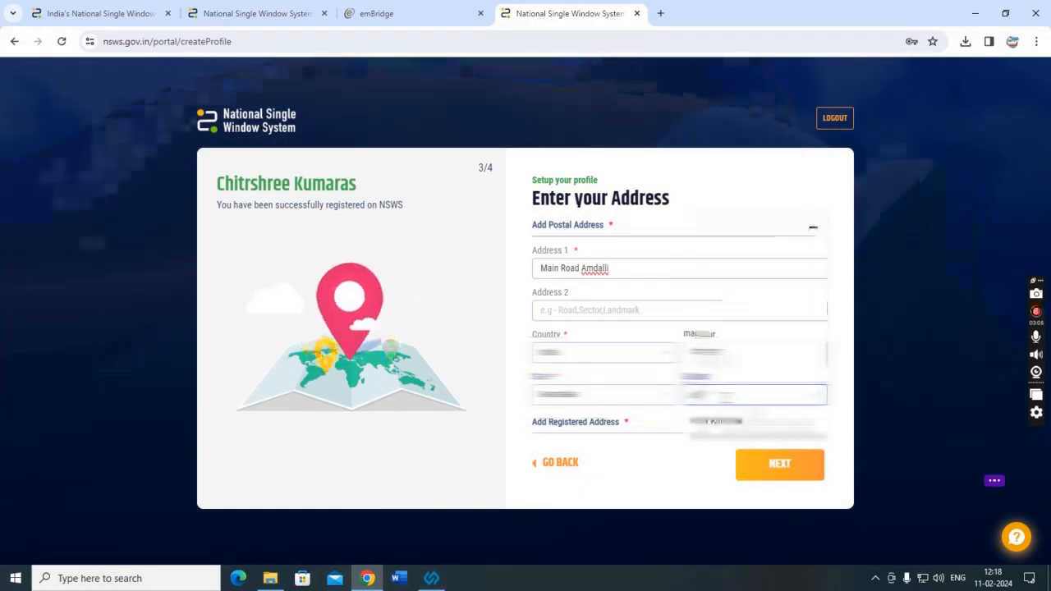
pyautogui.write('Utt')
pyautogui.click(716, 422)
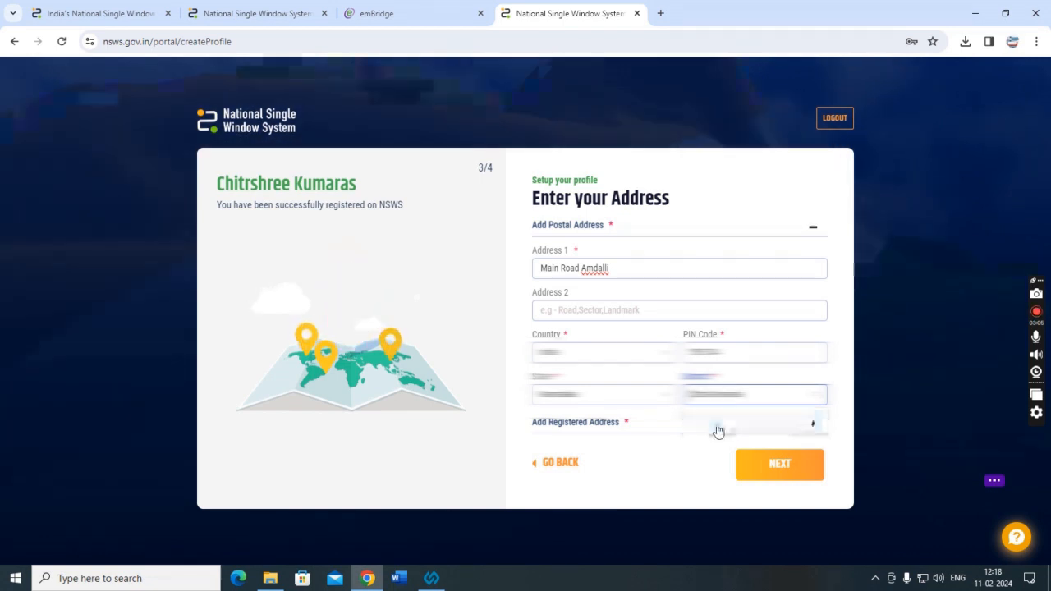
pyautogui.click(812, 423)
pyautogui.click(756, 272)
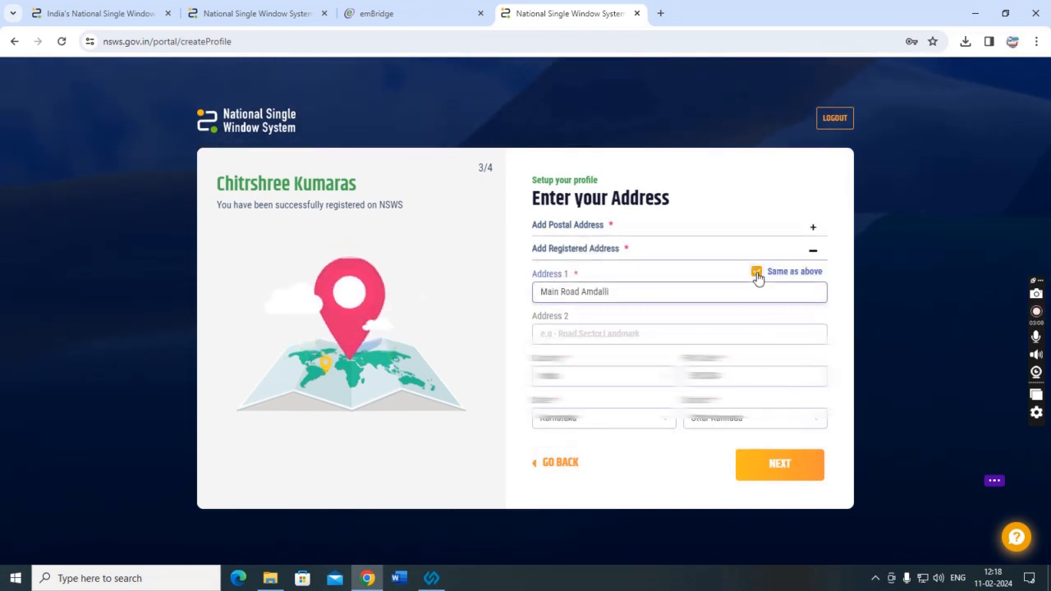
# Save the address and go past the PAN Verification using DSC notice.
pyautogui.click(782, 465)
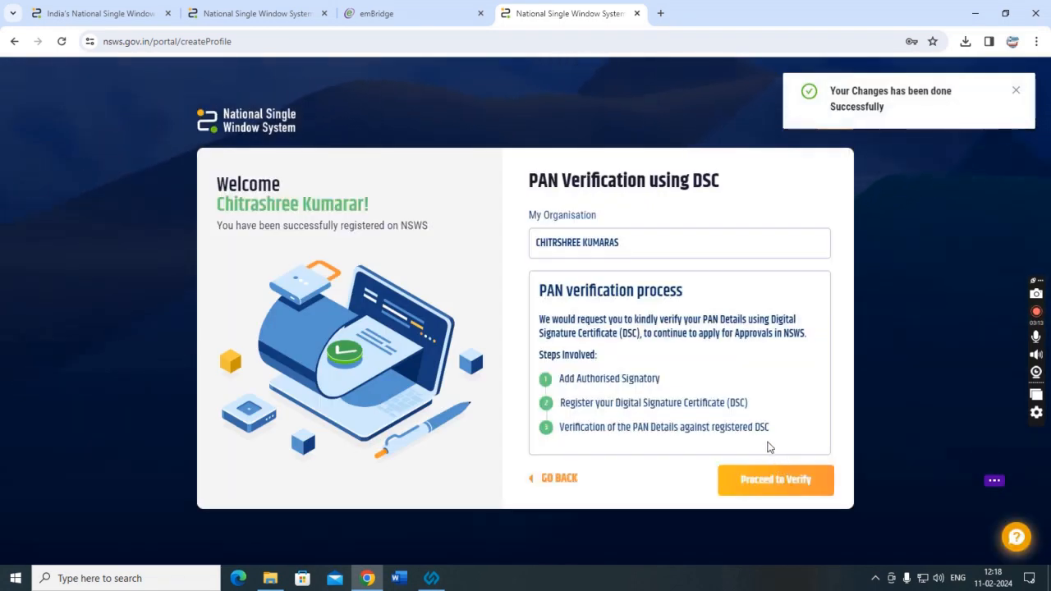
pyautogui.moveTo(551, 311); pyautogui.dragTo(788, 429)
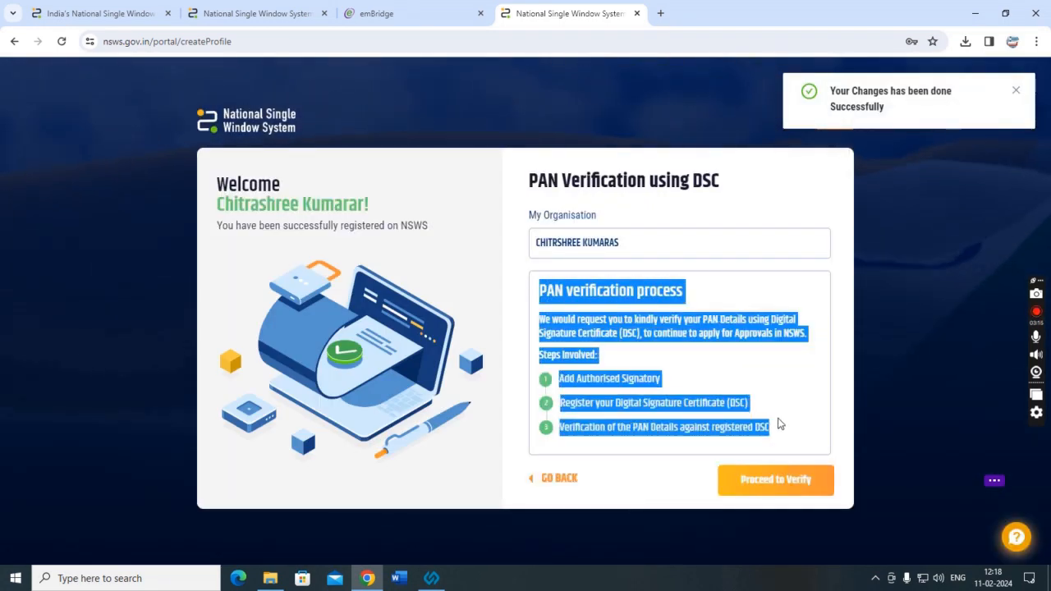
pyautogui.click(754, 408)
pyautogui.moveTo(538, 180)
pyautogui.mouseDown()
pyautogui.moveTo(826, 362)
pyautogui.moveTo(780, 412)
pyautogui.mouseUp()
pyautogui.click(781, 441)
pyautogui.click(775, 481)
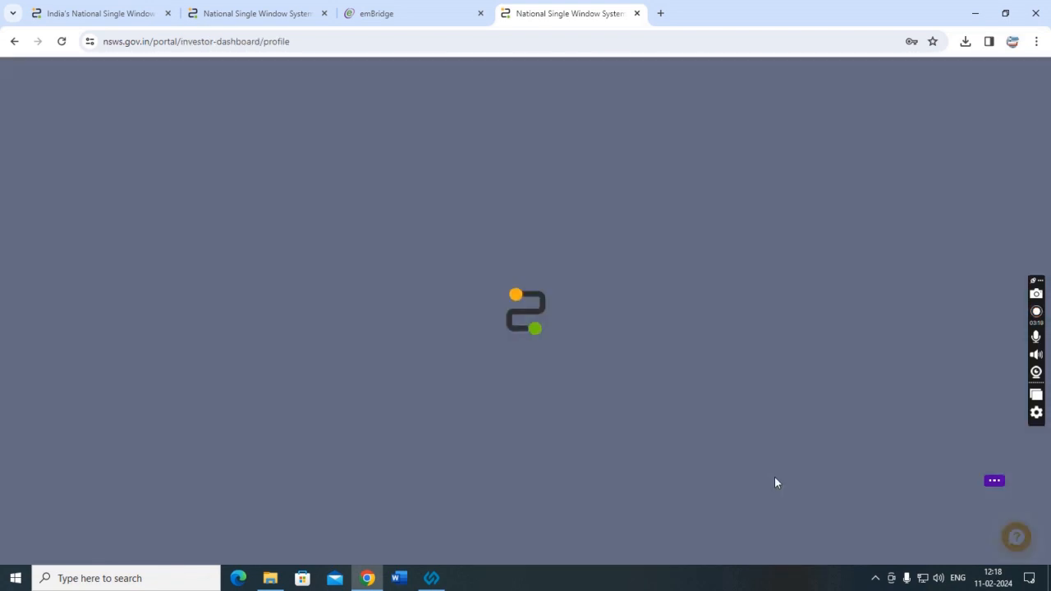
# Review the 66% complete Profile page down to the footer, then open the login options.
pyautogui.scroll(-1, 232, 336)
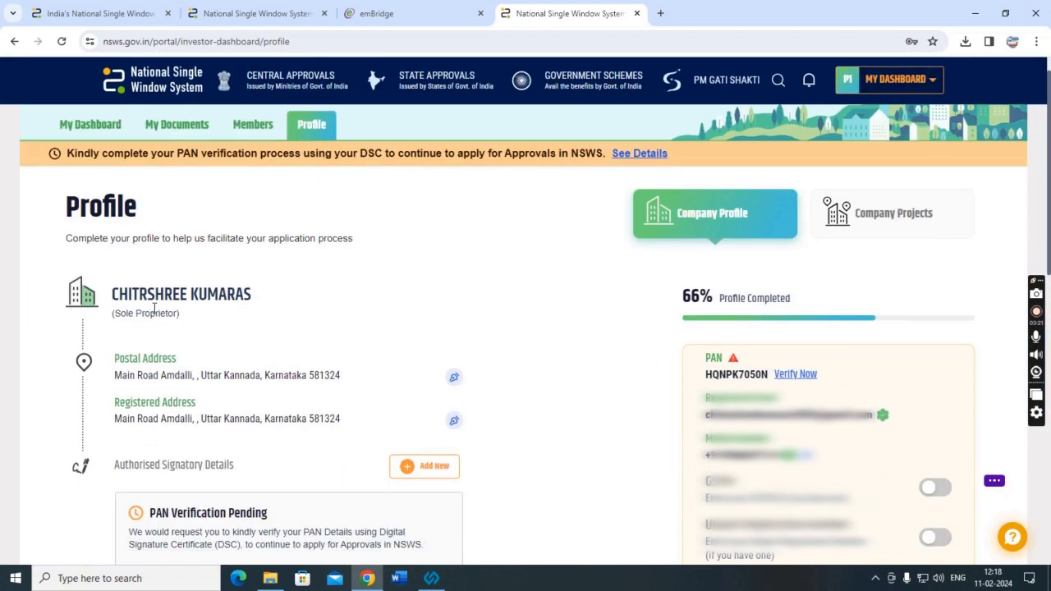
pyautogui.doubleClick(148, 232)
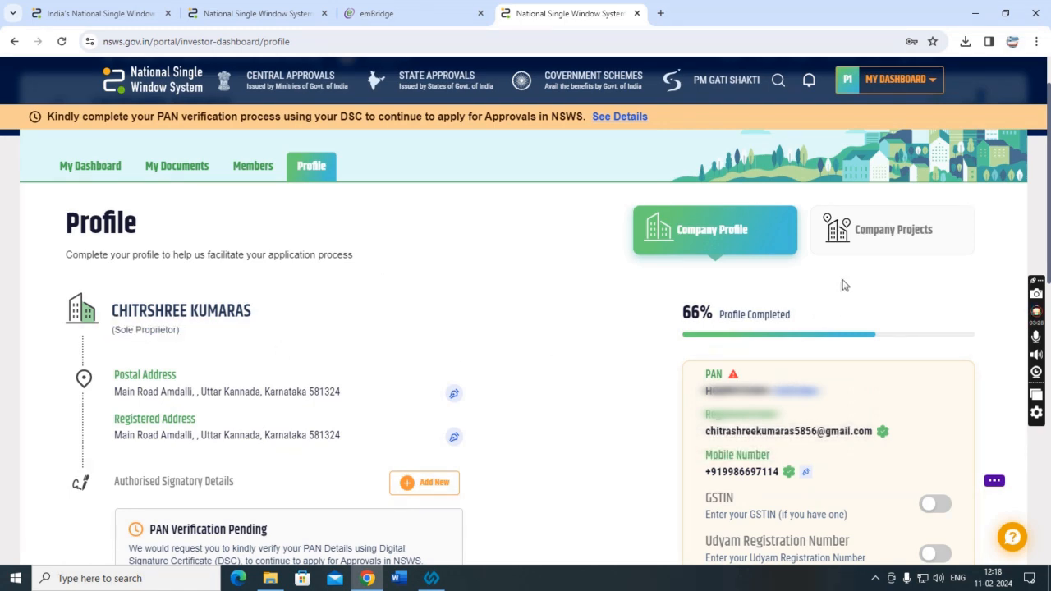
pyautogui.scroll(-8, 844, 285)
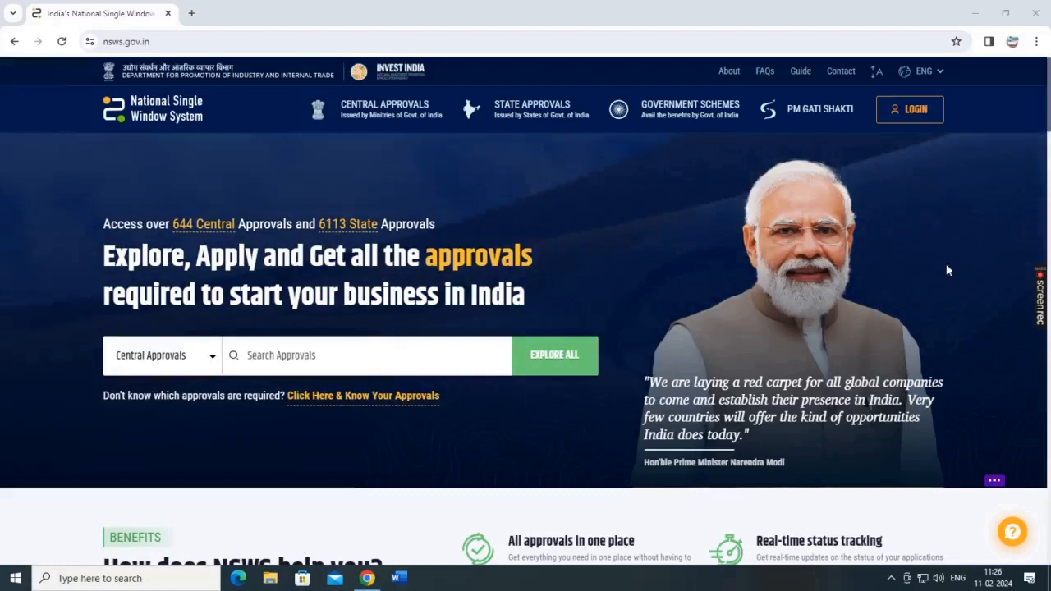
pyautogui.click(914, 110)
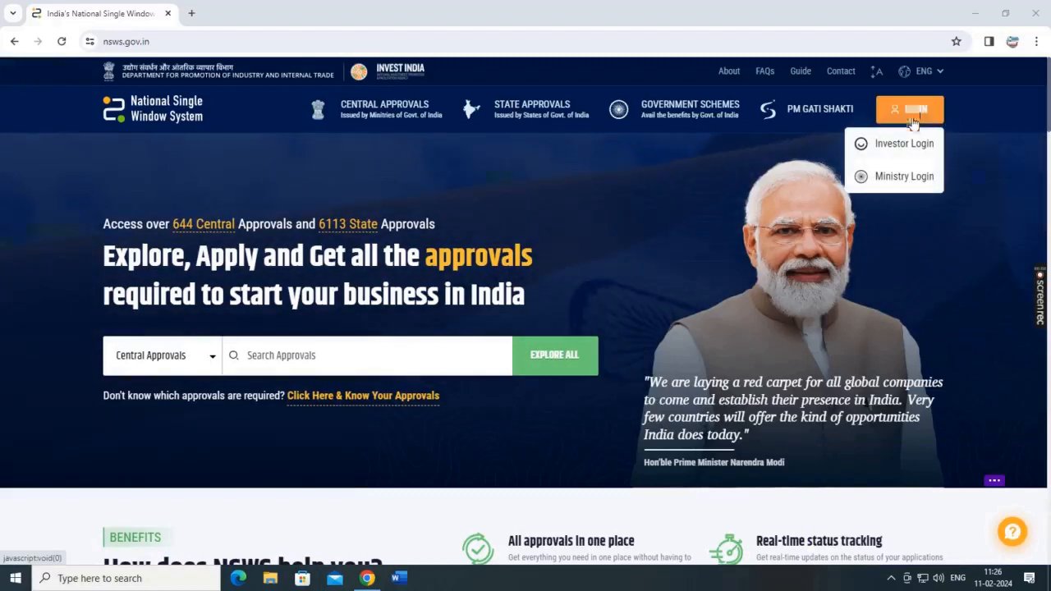
# Log in as an investor with the registered e-mail address and account password.
pyautogui.click(904, 144)
pyautogui.click(242, 273)
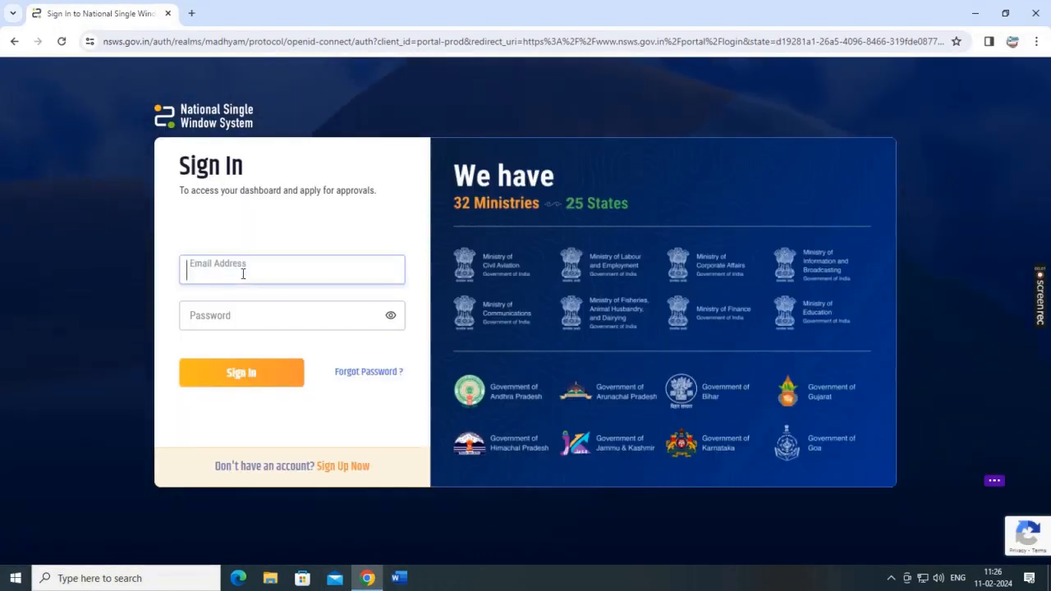
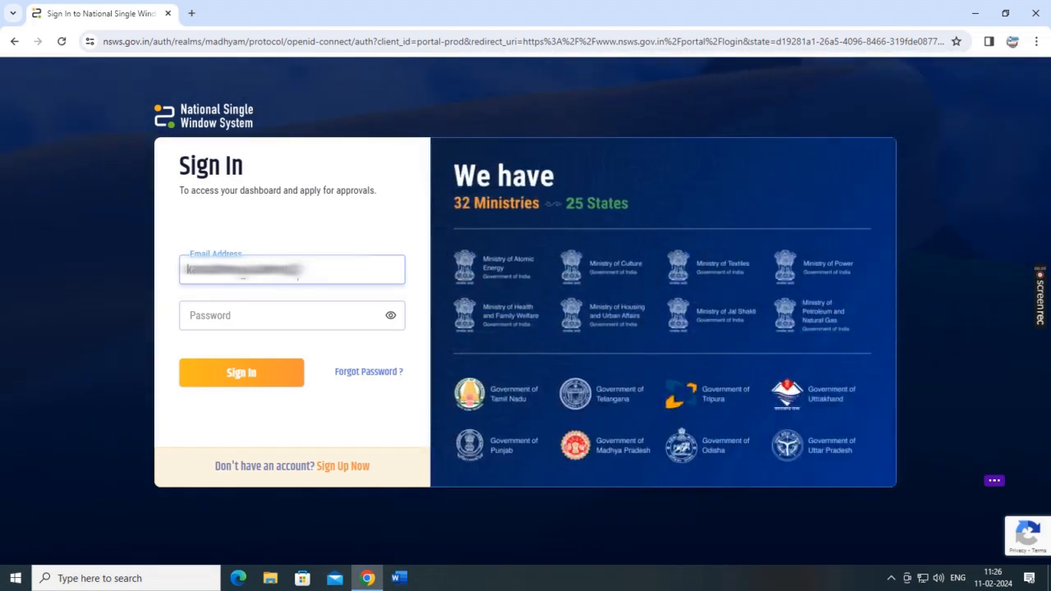
pyautogui.press('Tab')
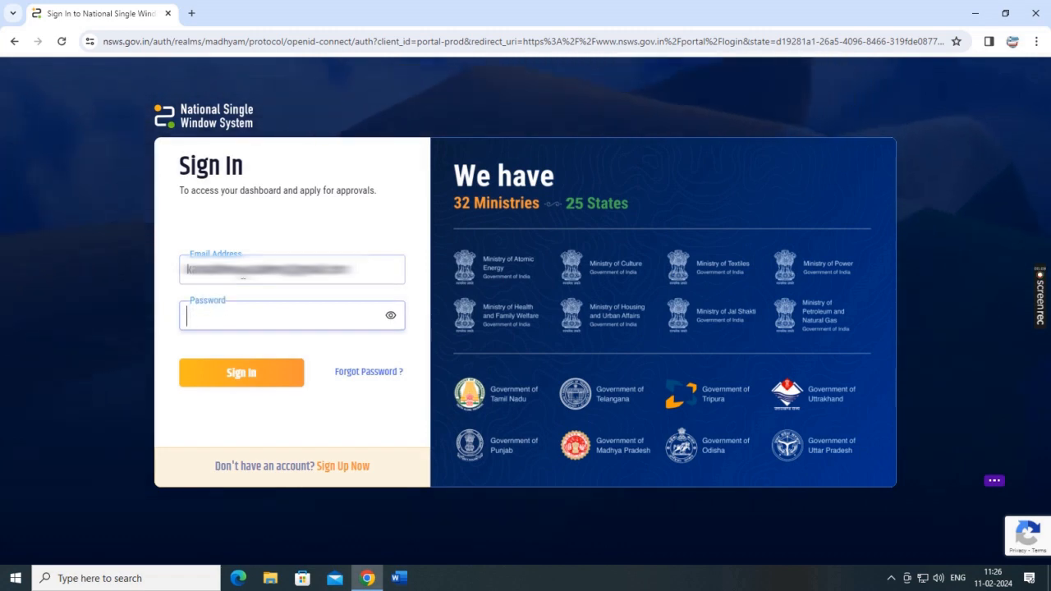
pyautogui.write('************')
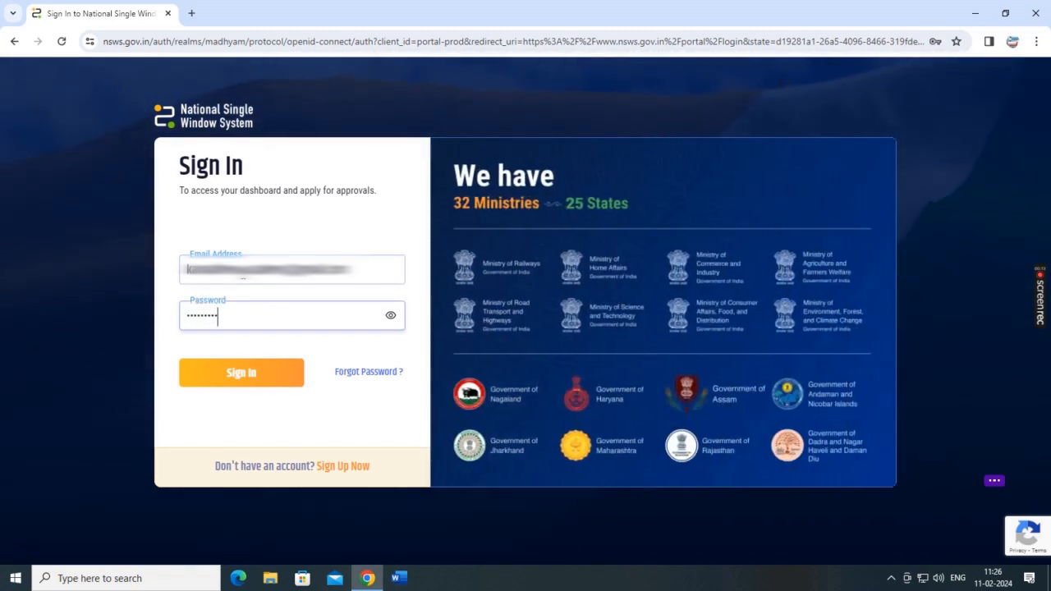
pyautogui.click(226, 383)
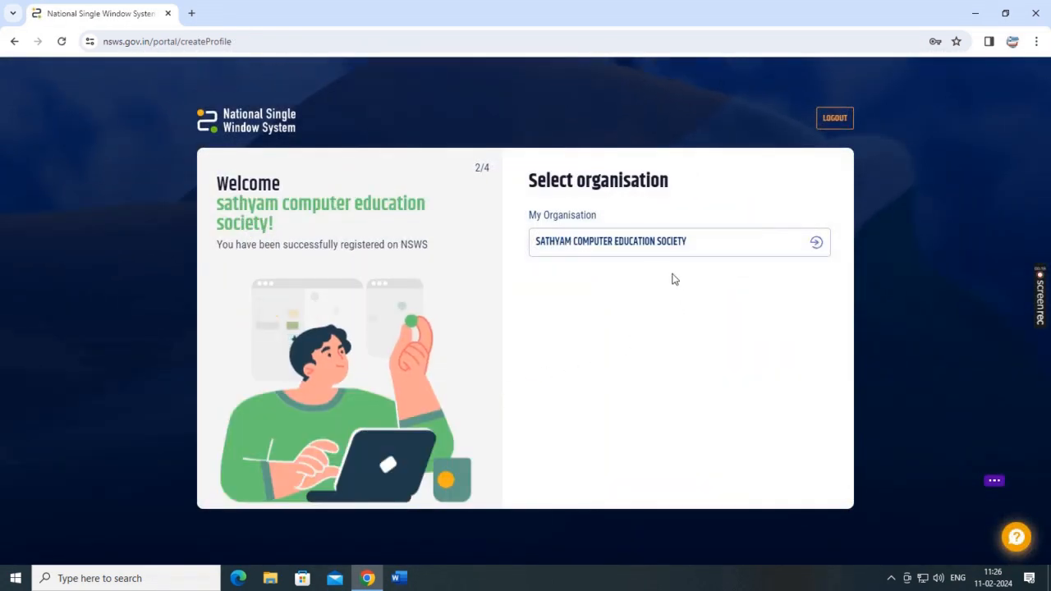
# Select SATHYAM COMPUTER EDUCATION SOCIETY and go past the PAN verification notice.
pyautogui.moveTo(526, 215); pyautogui.dragTo(575, 215)
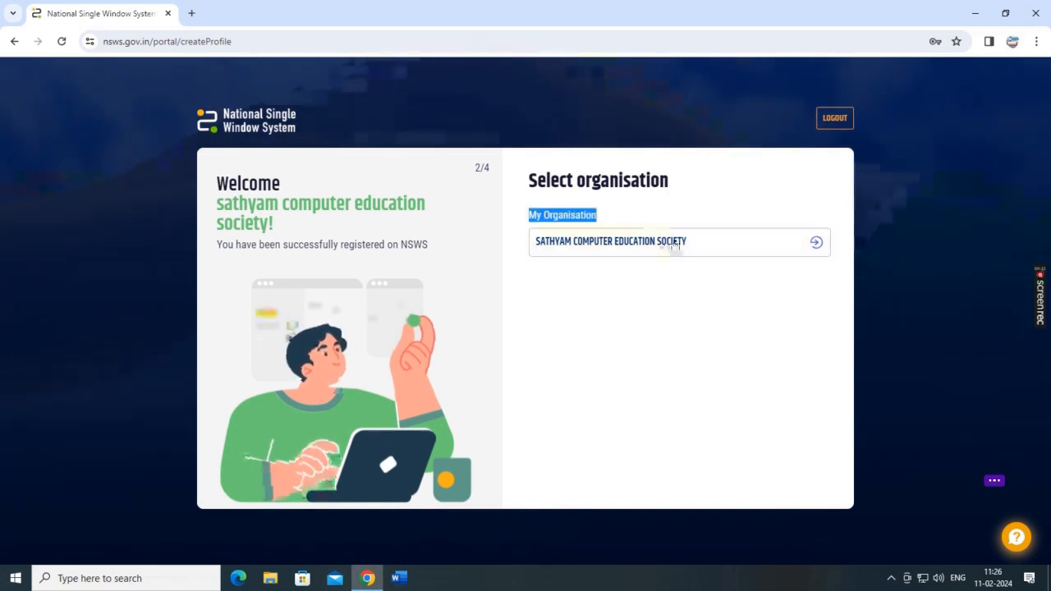
pyautogui.click(673, 242)
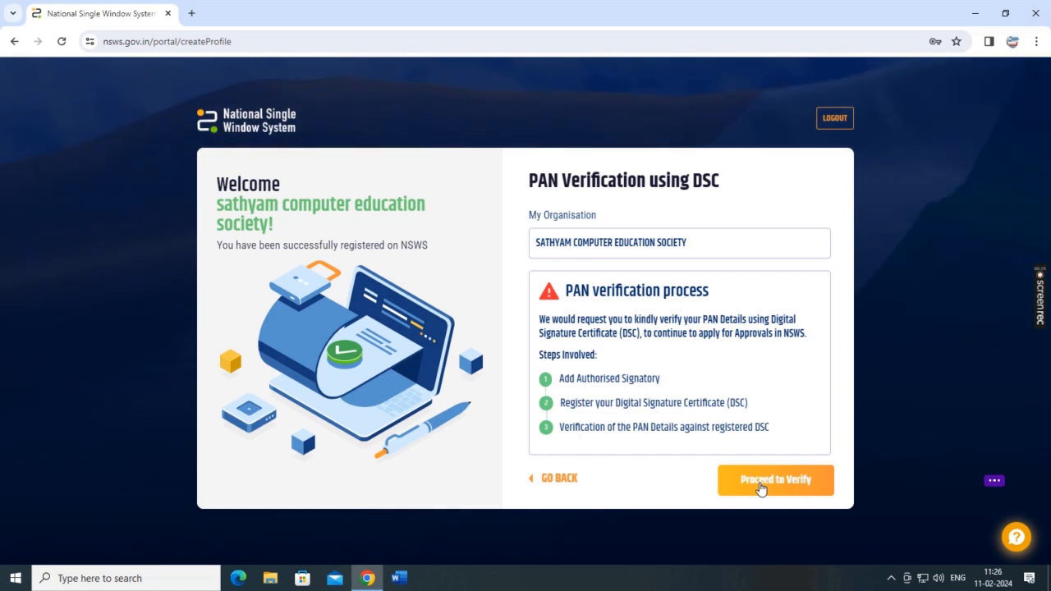
pyautogui.click(760, 486)
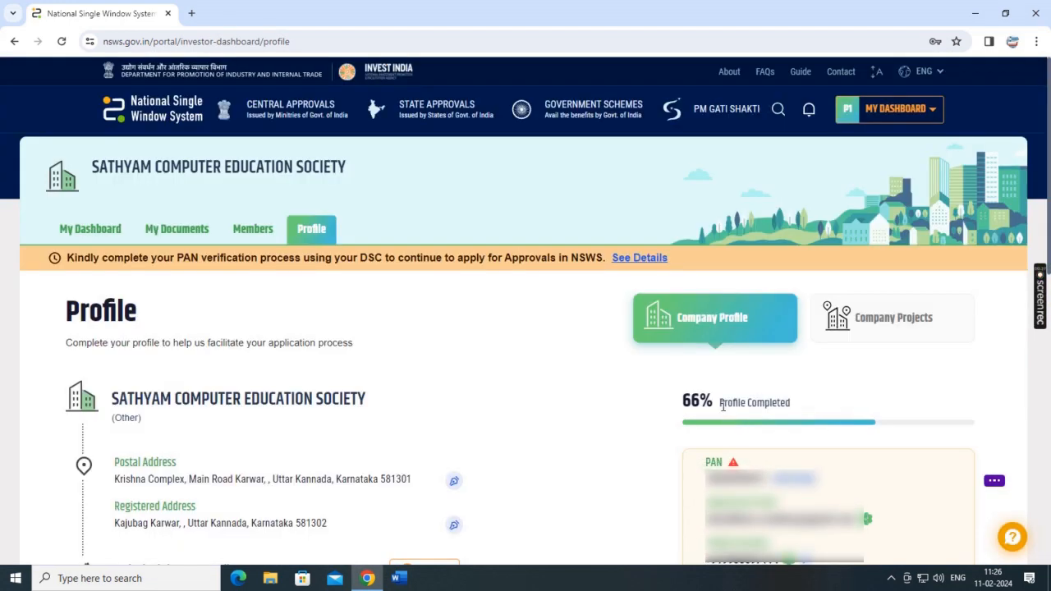
# Open the society's Profile page and expand Project 1 to reveal signatory details.
pyautogui.click(928, 119)
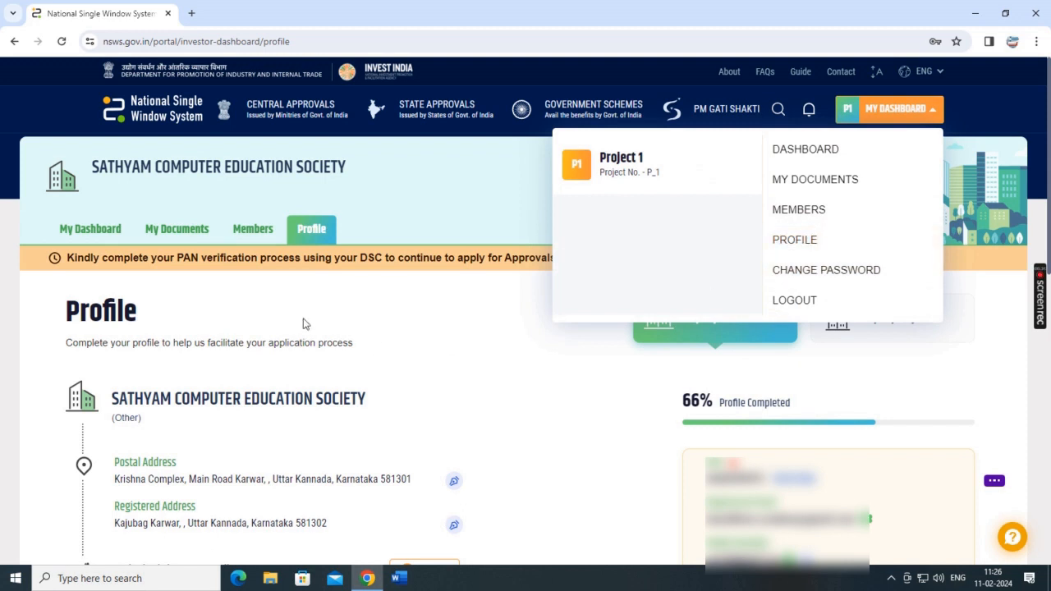
pyautogui.moveTo(79, 310); pyautogui.dragTo(216, 294)
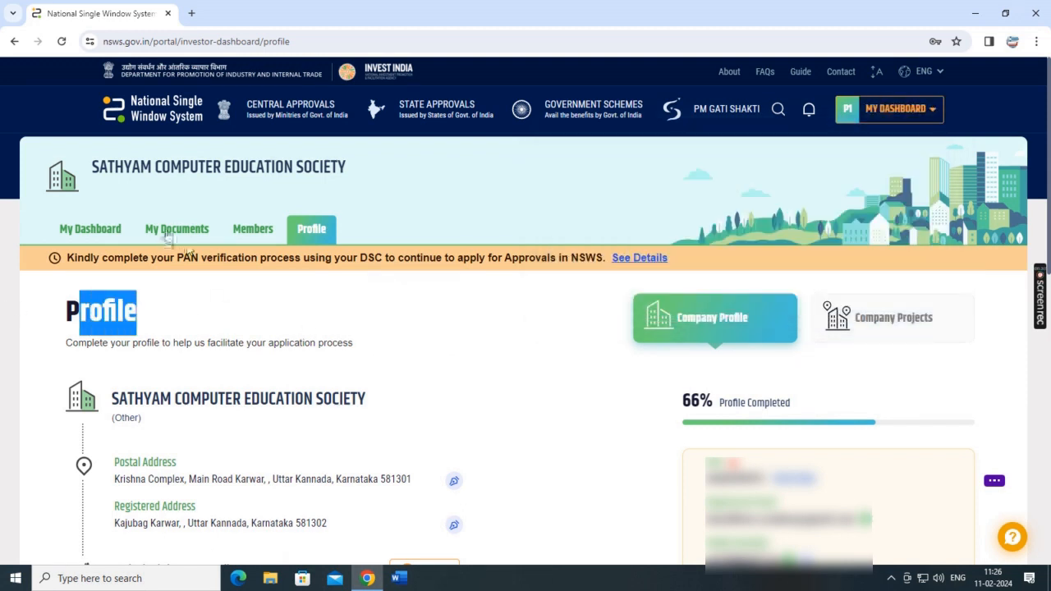
pyautogui.click(315, 233)
pyautogui.scroll(-3, 403, 352)
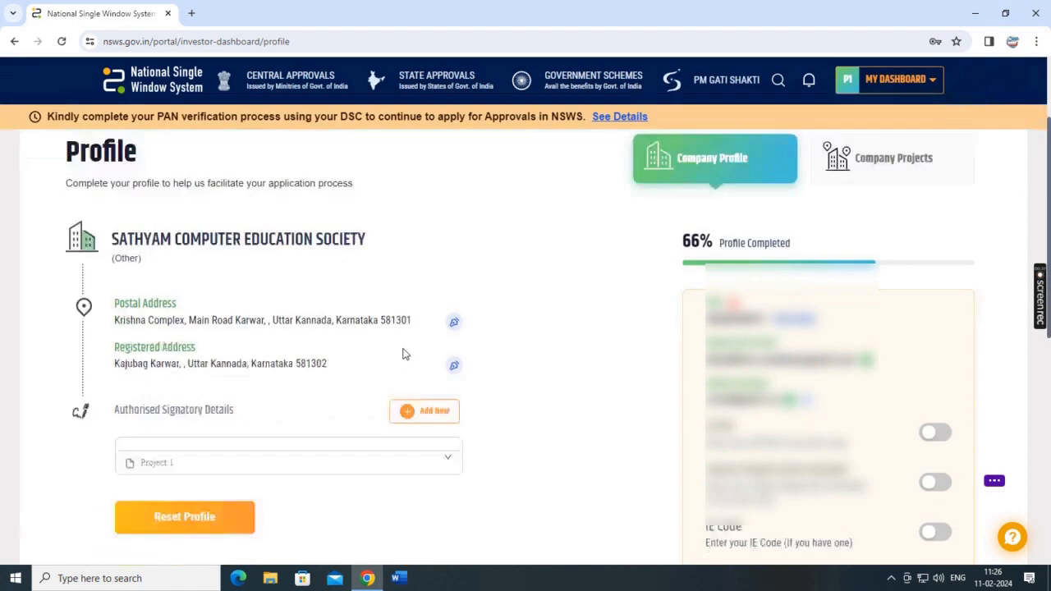
pyautogui.scroll(2, 444, 384)
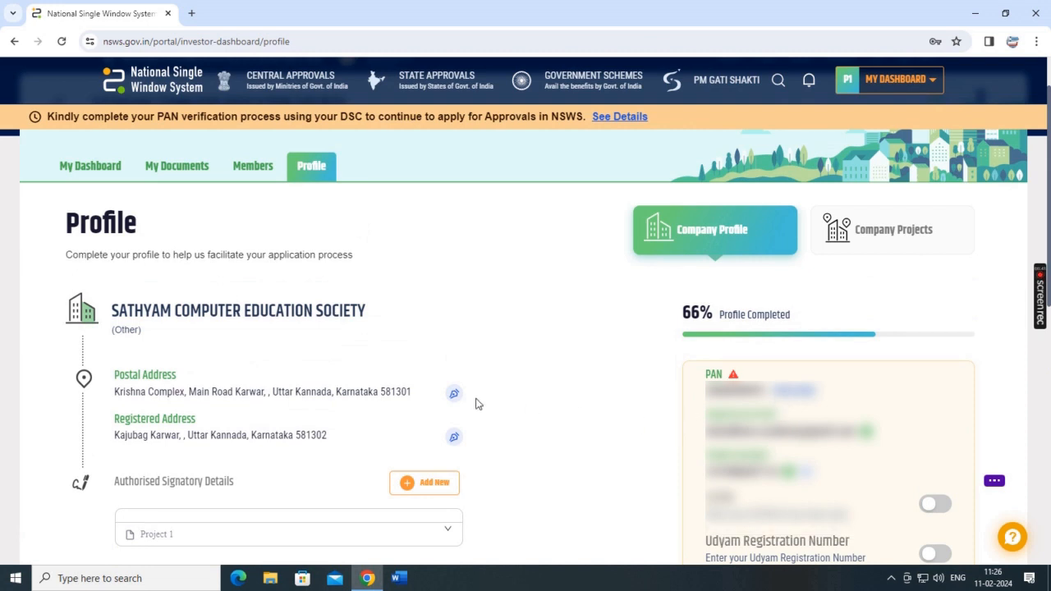
pyautogui.scroll(-4, 476, 403)
pyautogui.moveTo(111, 225); pyautogui.dragTo(314, 227)
pyautogui.click(314, 226)
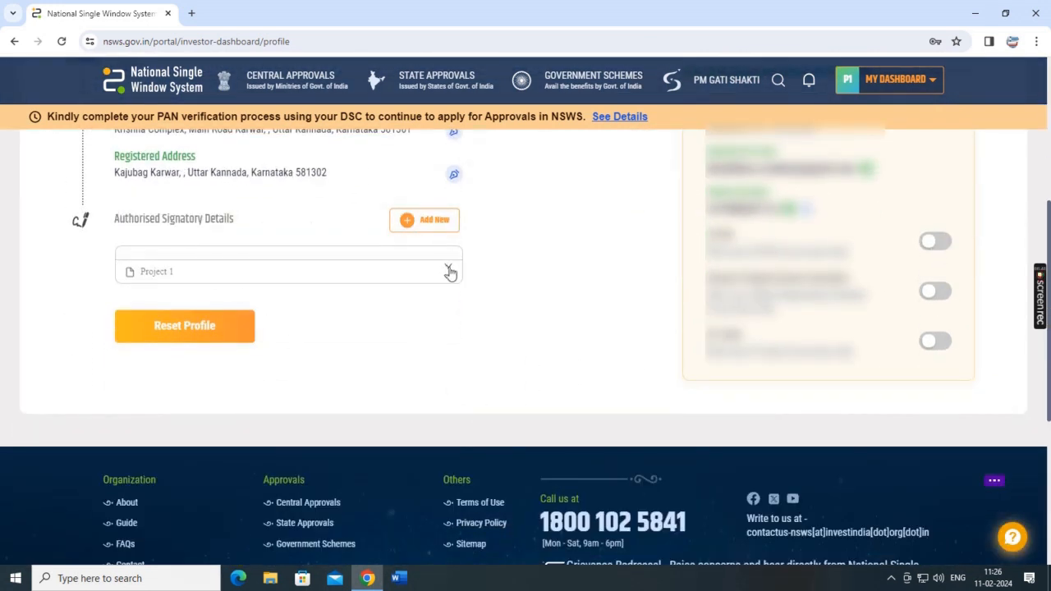
pyautogui.click(448, 271)
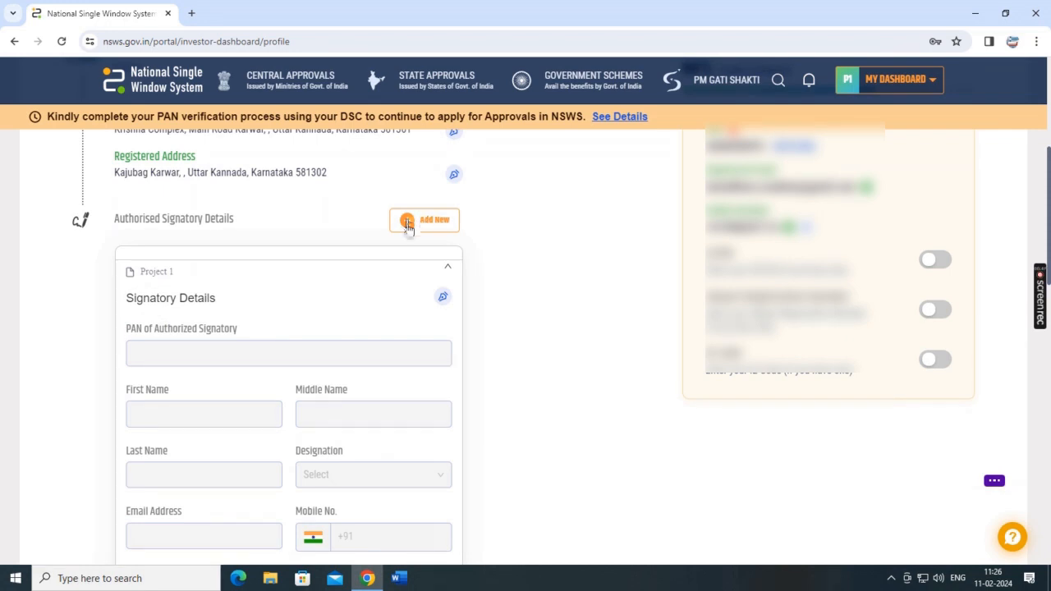
# Enter the authorised signatory's PAN and choose their designation.
pyautogui.click(444, 297)
pyautogui.click(256, 344)
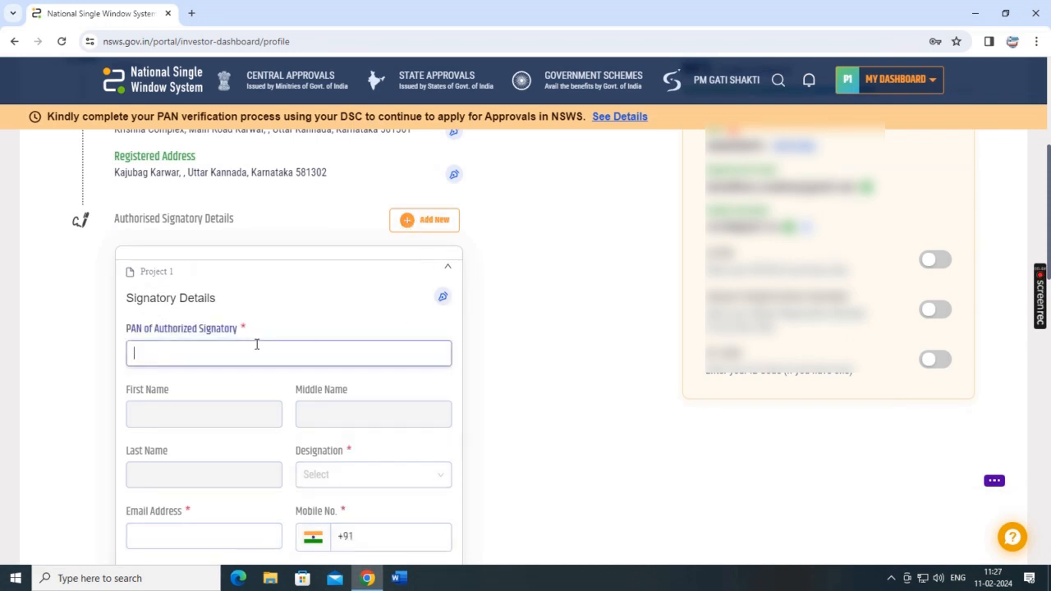
pyautogui.scroll(-3, 256, 344)
pyautogui.scroll(1, 256, 344)
pyautogui.write('AAA')
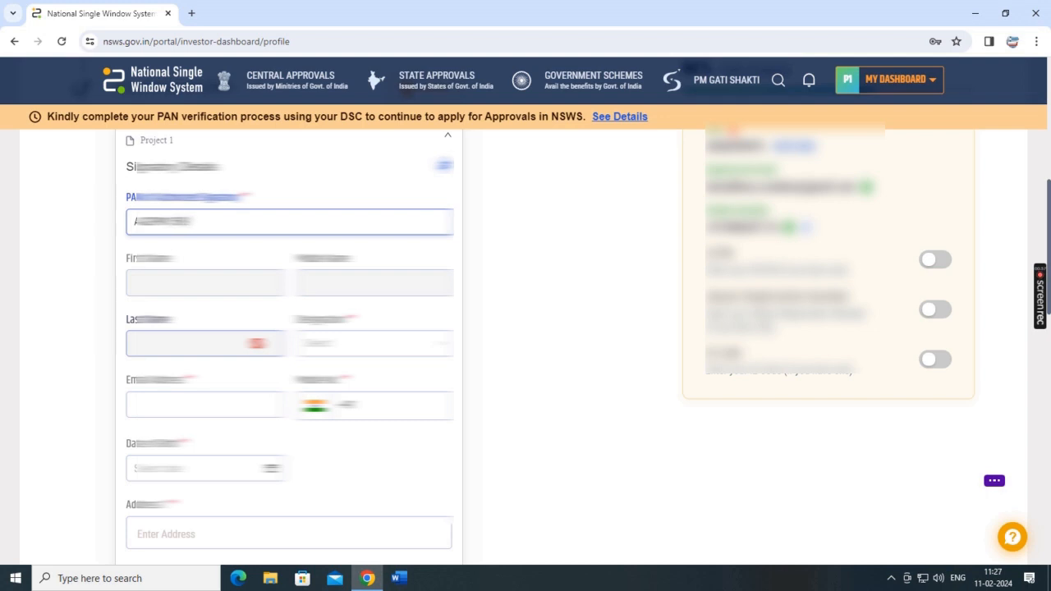
pyautogui.click(222, 291)
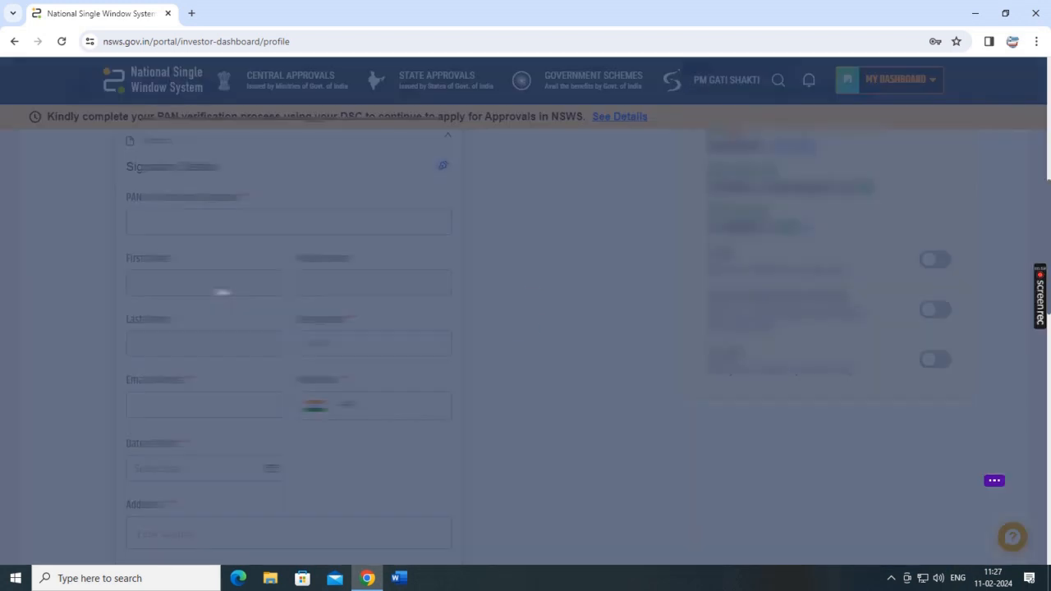
pyautogui.scroll(-2, 247, 316)
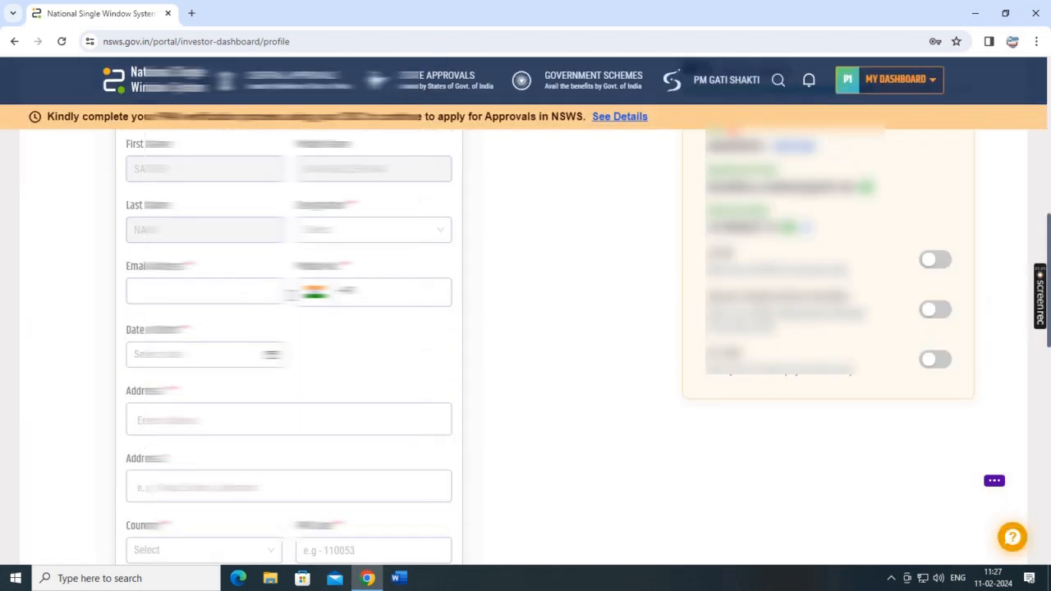
pyautogui.click(345, 232)
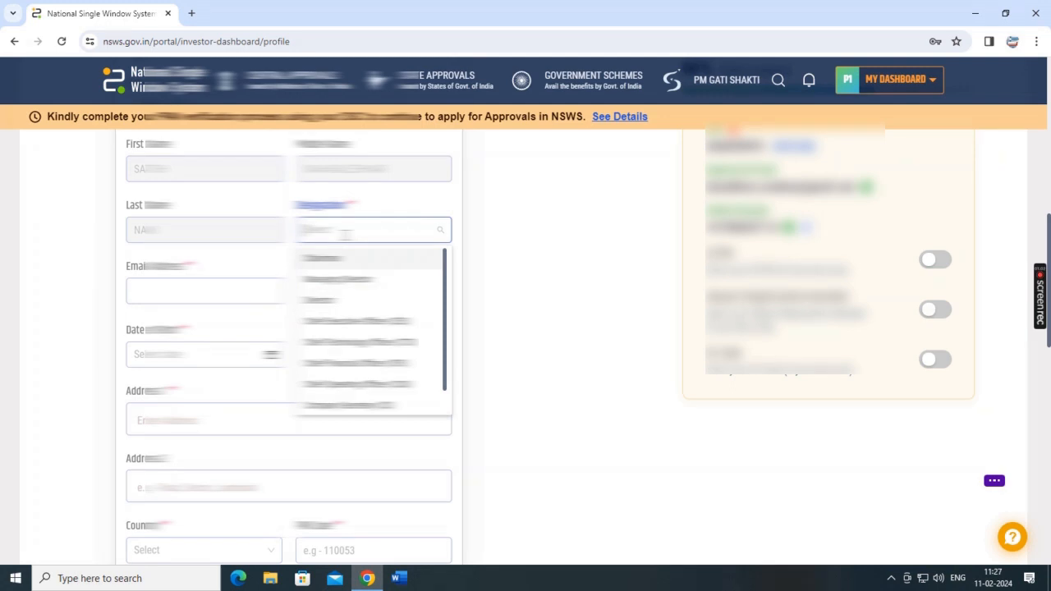
pyautogui.click(329, 402)
# Add the signatory's e-mail, mobile and date, link Project 1, and enable Add Digital Signature Certificate.
pyautogui.click(190, 293)
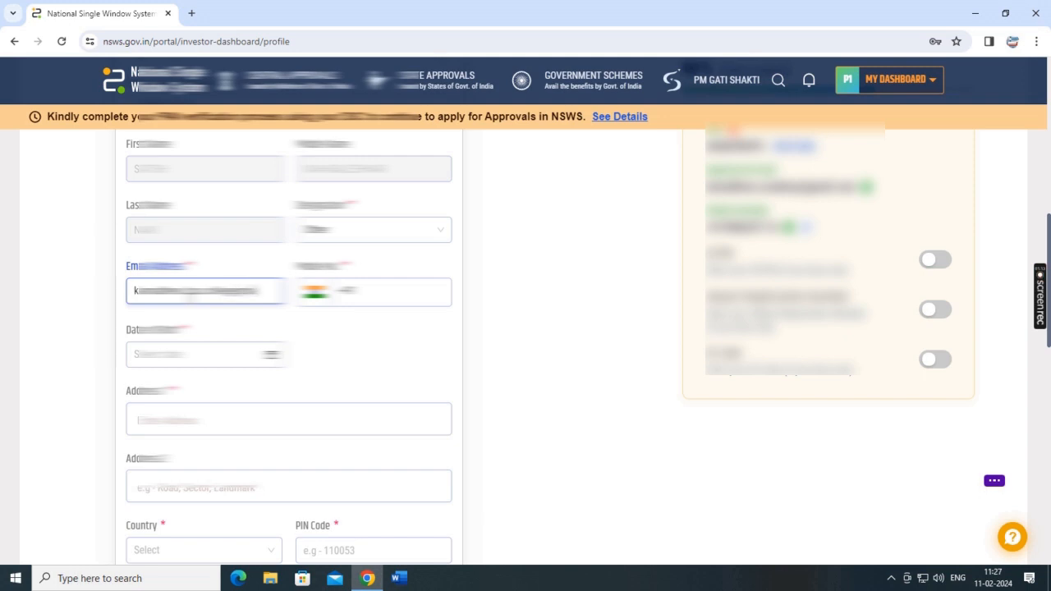
pyautogui.press('Tab')
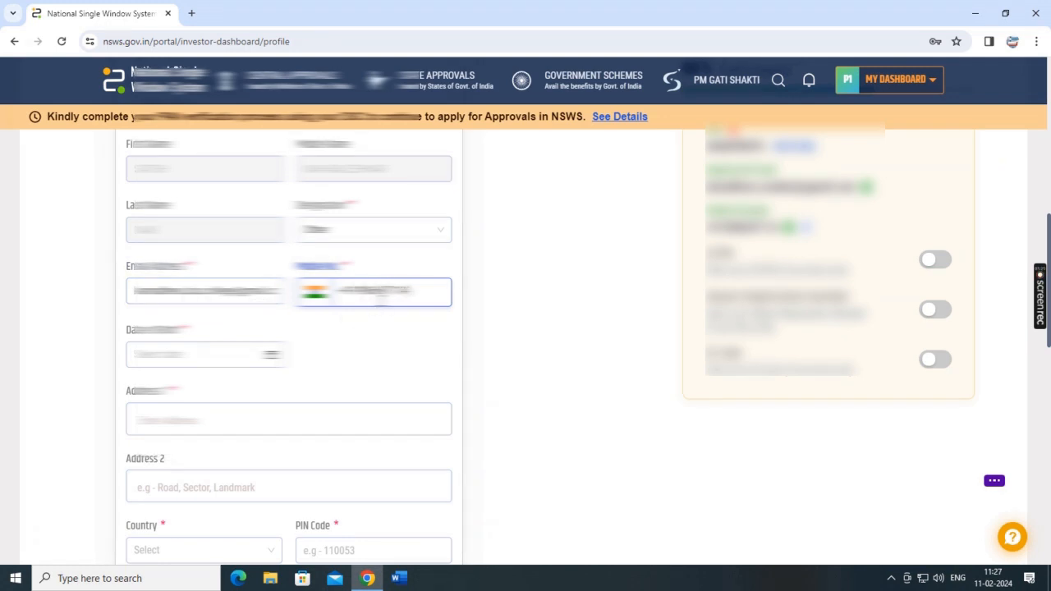
pyautogui.click(223, 350)
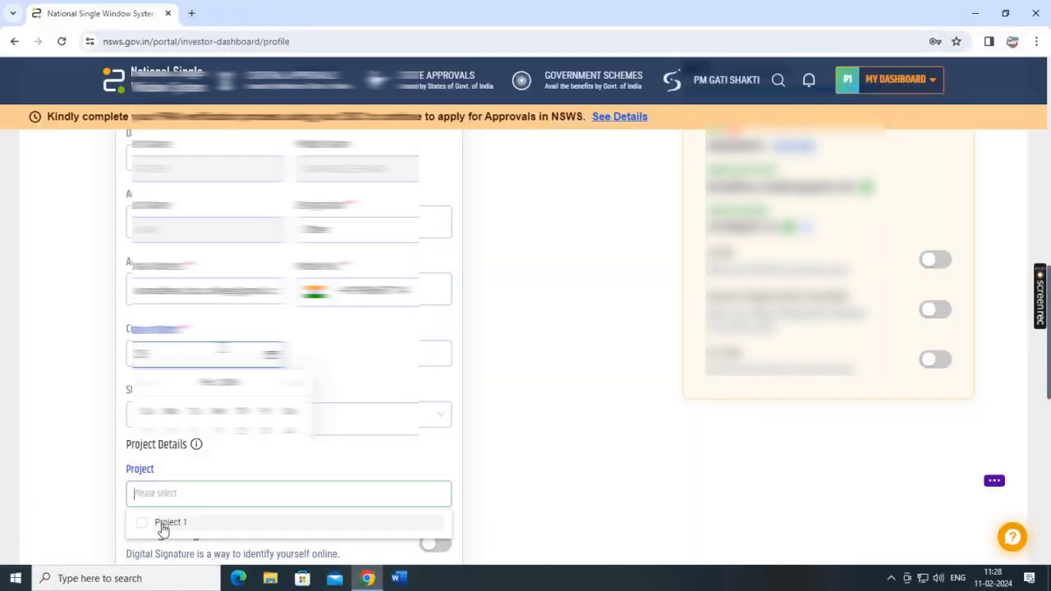
pyautogui.click(161, 523)
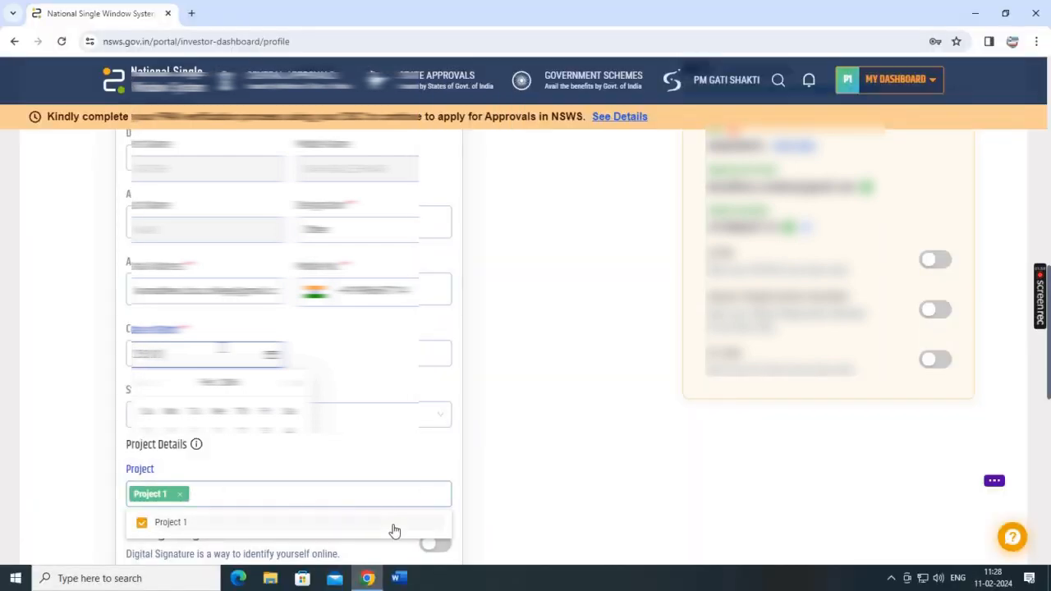
pyautogui.scroll(-3, 395, 458)
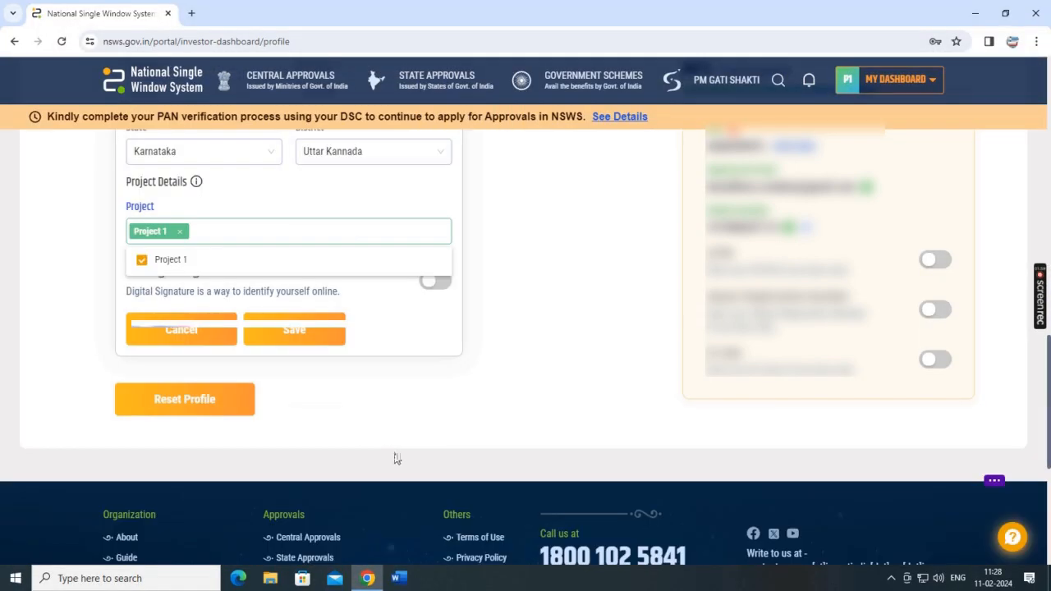
pyautogui.click(390, 308)
pyautogui.click(443, 282)
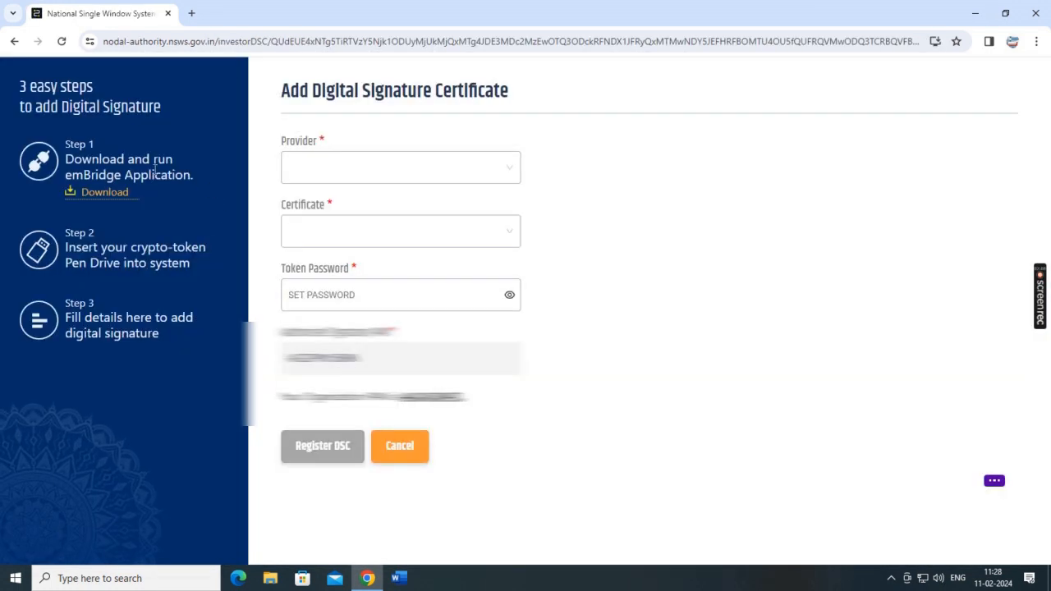
# Launch emBridge from the desktop so its service runs, then return to the browser.
pyautogui.moveTo(66, 159); pyautogui.dragTo(190, 189)
pyautogui.click(243, 183)
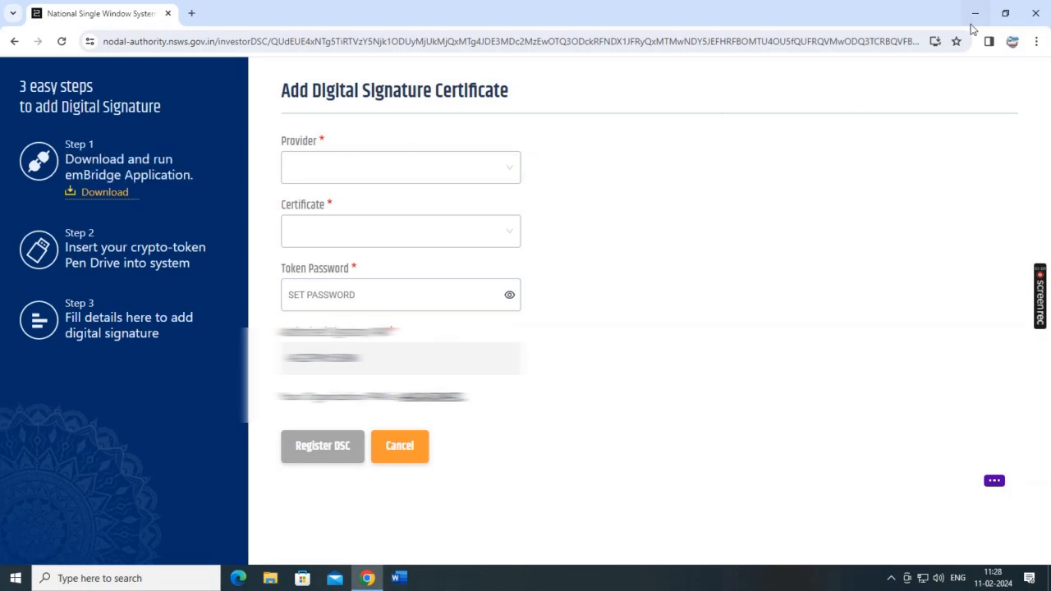
pyautogui.click(975, 13)
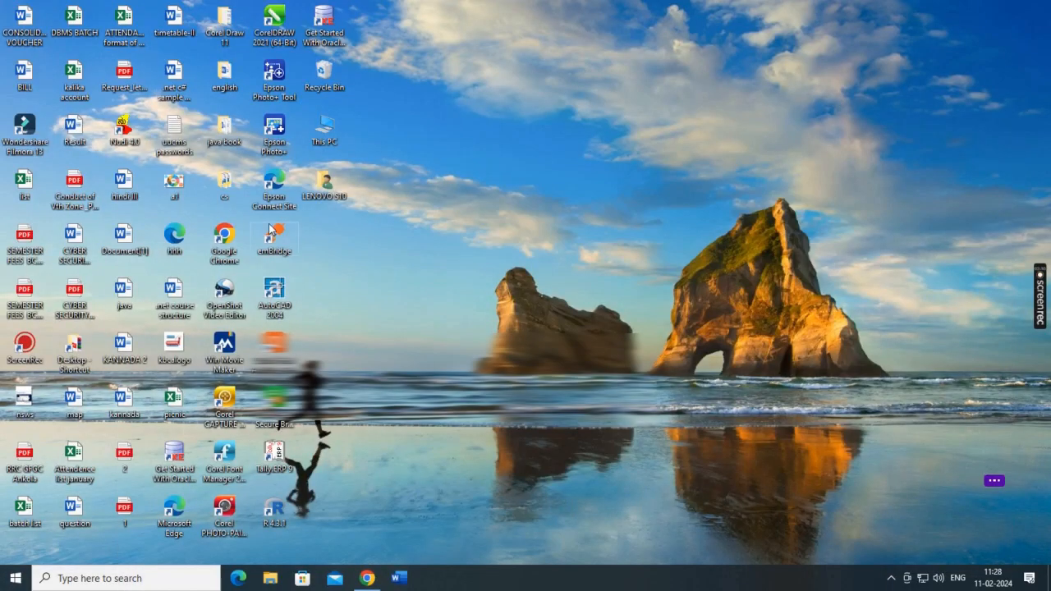
pyautogui.doubleClick(280, 238)
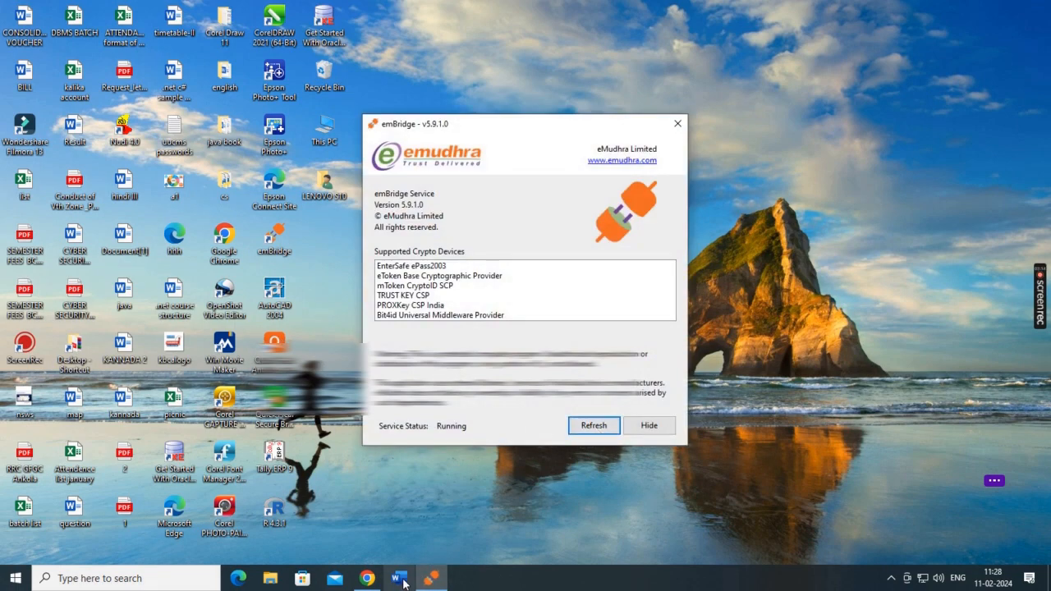
pyautogui.click(367, 578)
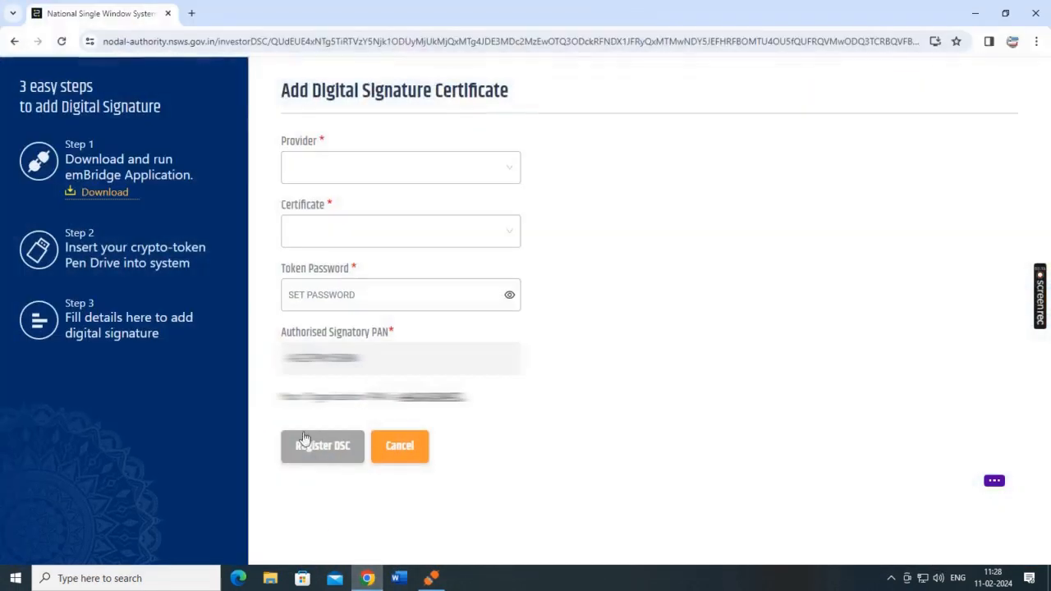
# Choose HyperPKI HYP2003 as the provider and select the signatory's certificate.
pyautogui.click(504, 171)
pyautogui.click(428, 221)
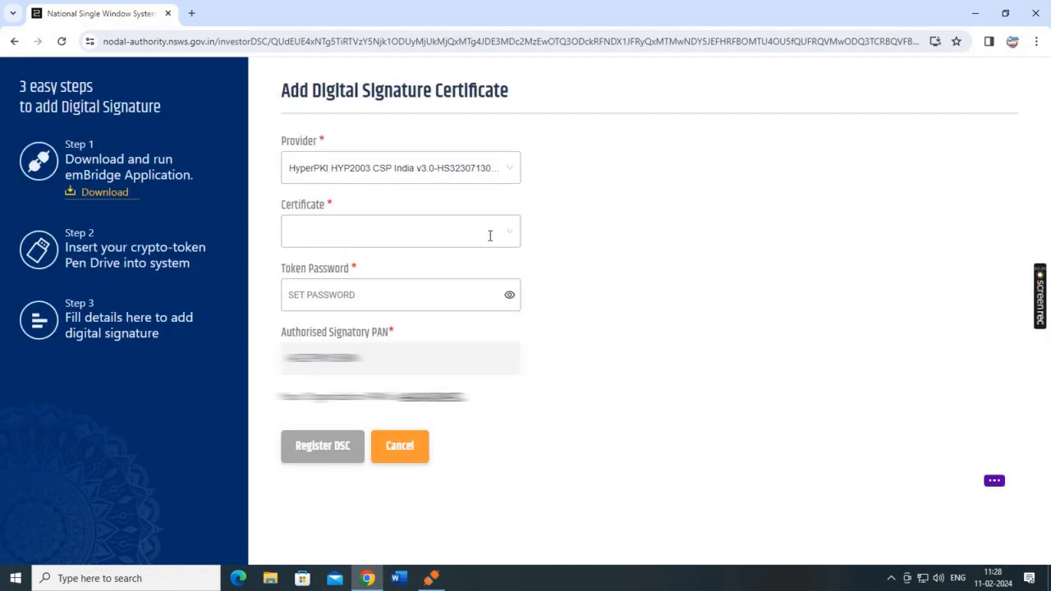
pyautogui.click(491, 233)
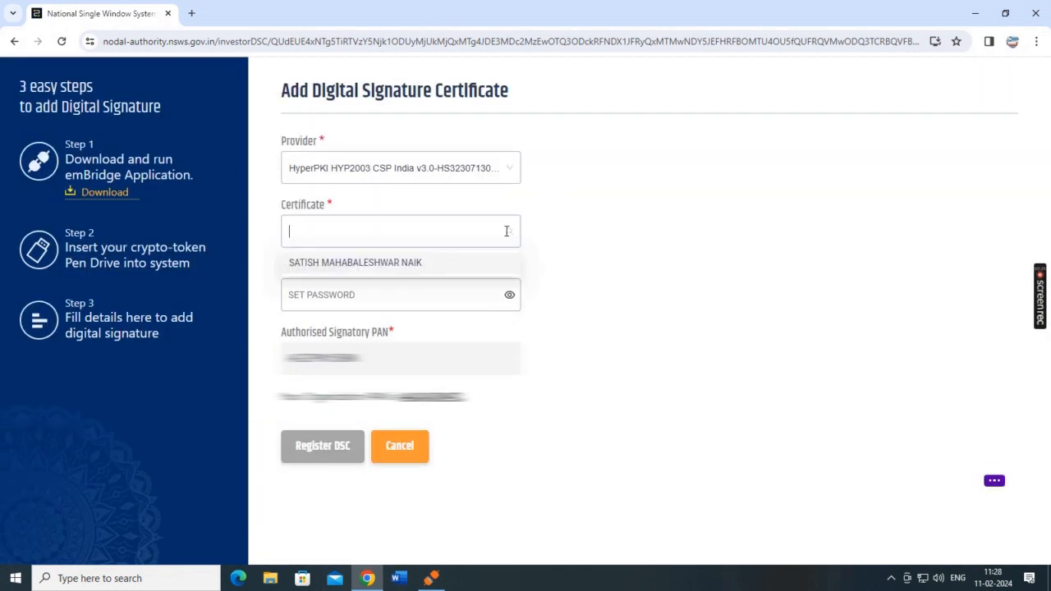
pyautogui.click(368, 264)
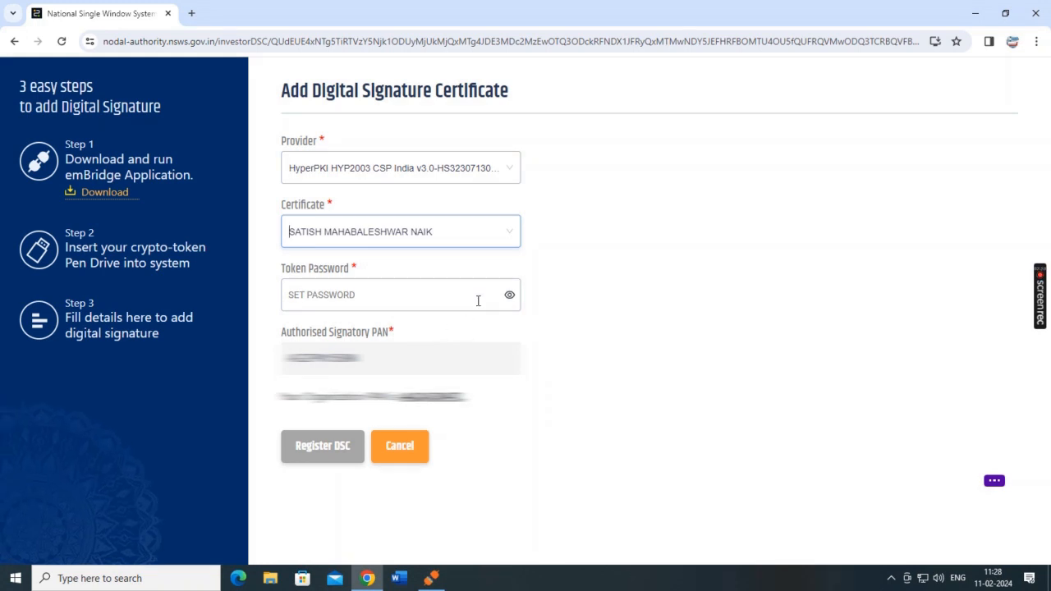
pyautogui.click(475, 300)
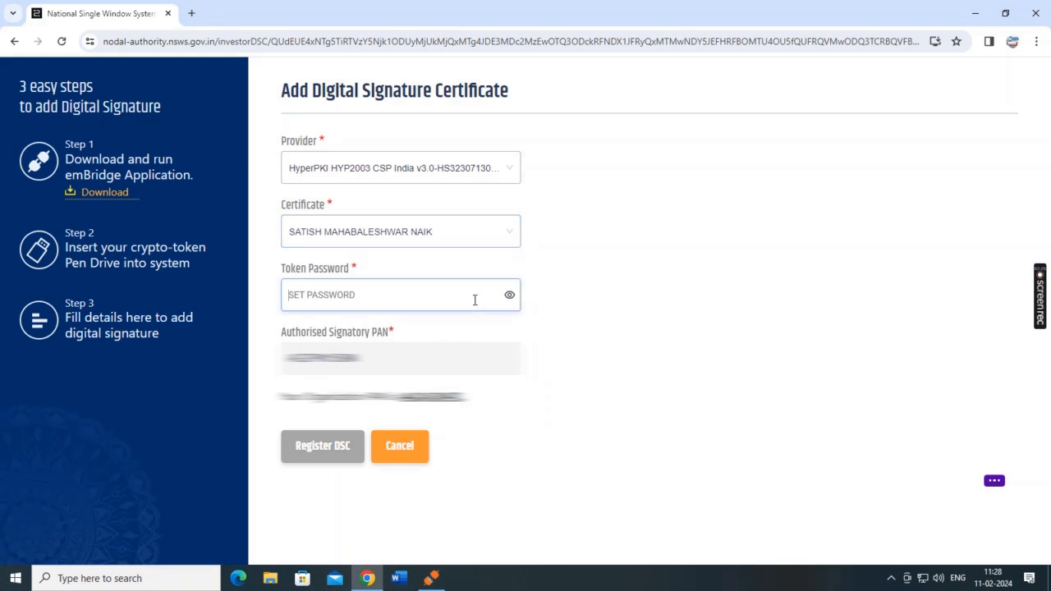
pyautogui.click(392, 238)
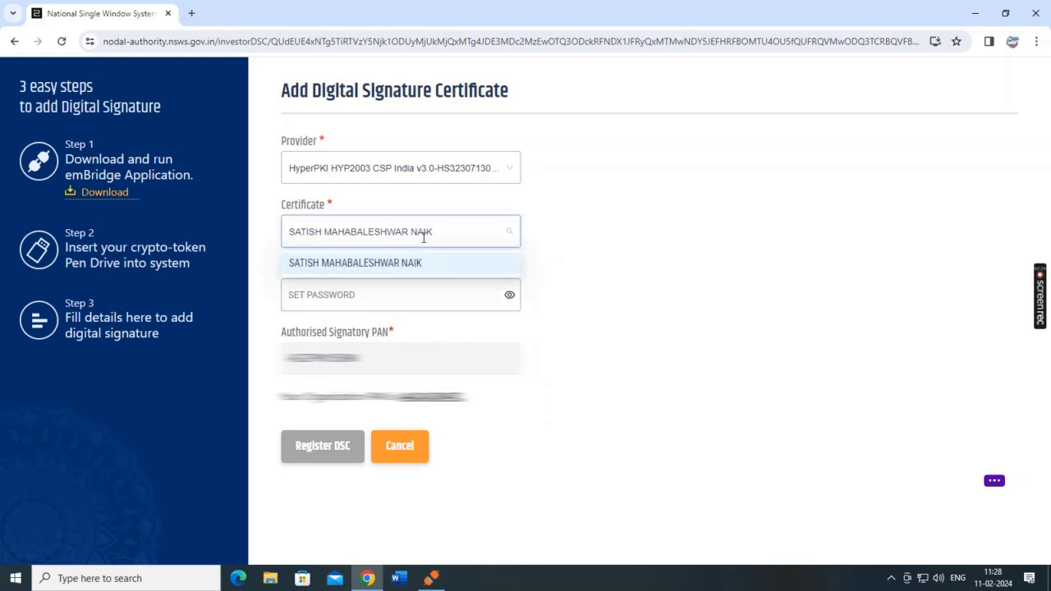
# Enter the token password and register the digital signature certificate.
pyautogui.click(391, 298)
pyautogui.write('1')
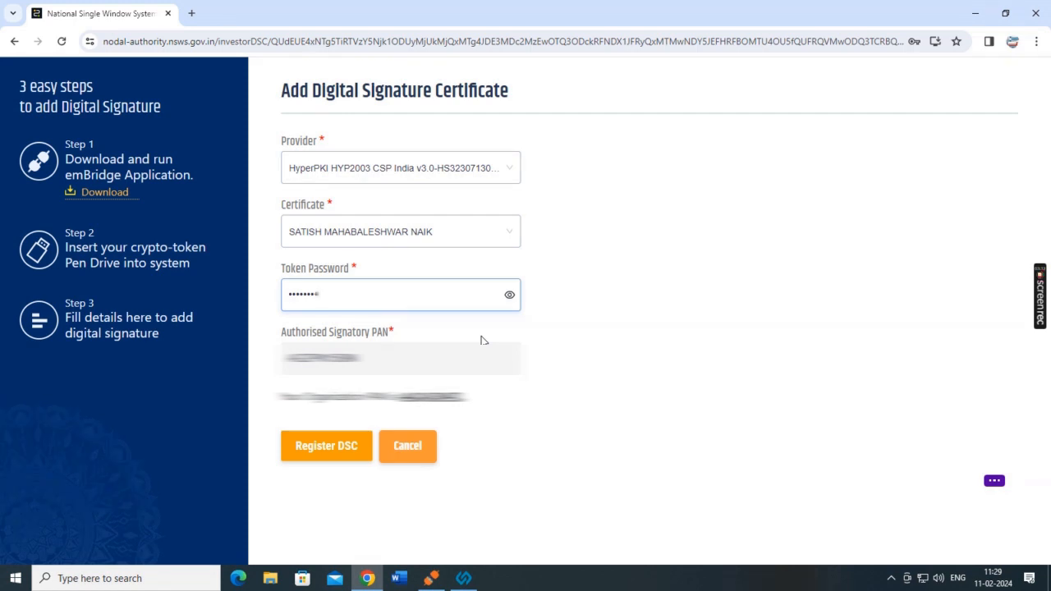
pyautogui.click(340, 445)
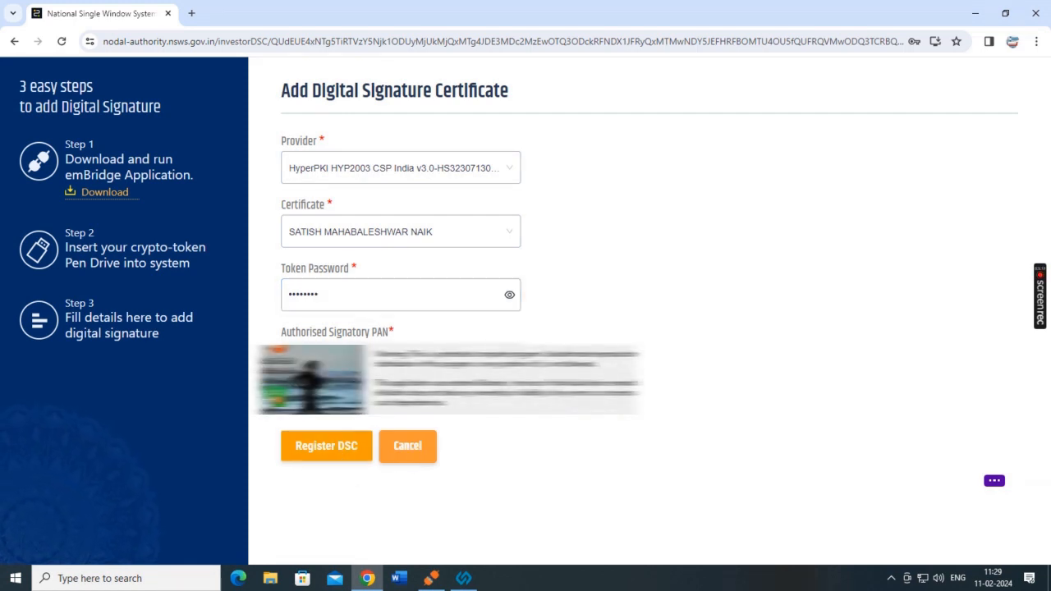
pyautogui.click(329, 446)
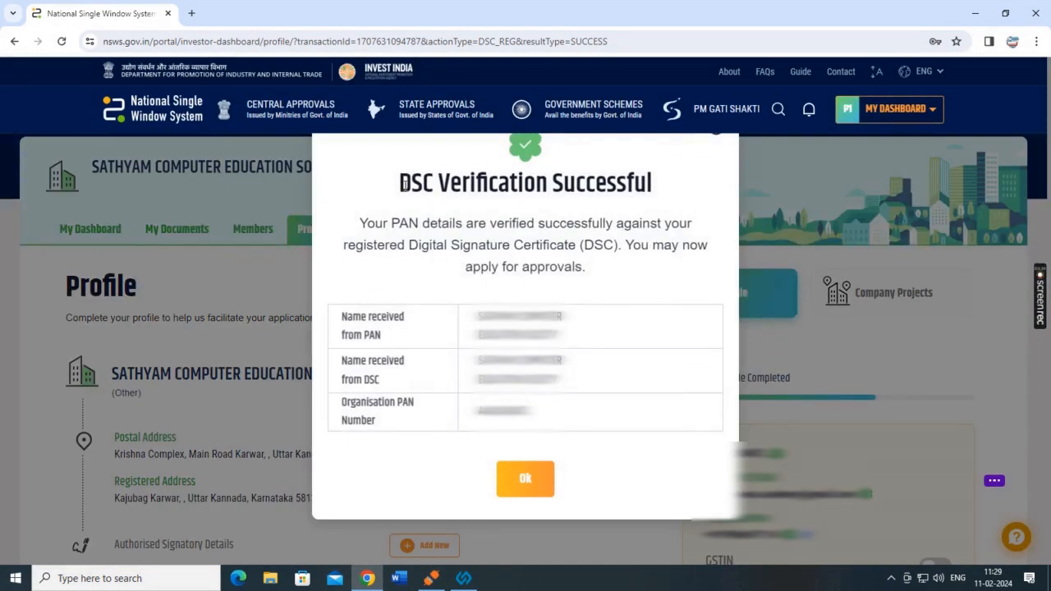
# Dismiss the DSC Verification Successful notice and review the authorised signatory listed under Project 1.
pyautogui.moveTo(404, 185); pyautogui.dragTo(694, 180)
pyautogui.click(632, 248)
pyautogui.click(524, 480)
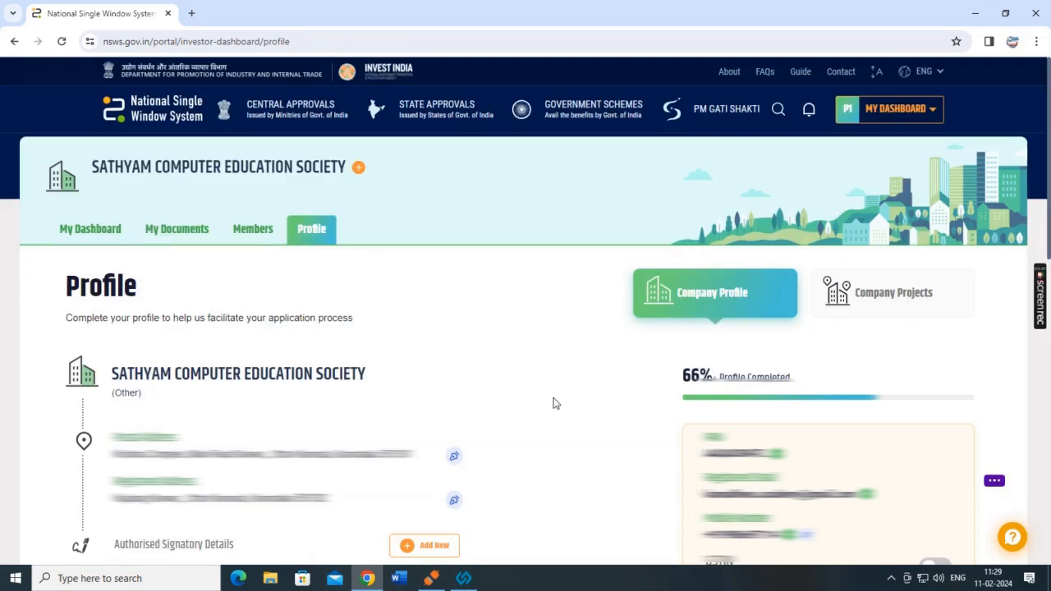
pyautogui.scroll(-4, 553, 403)
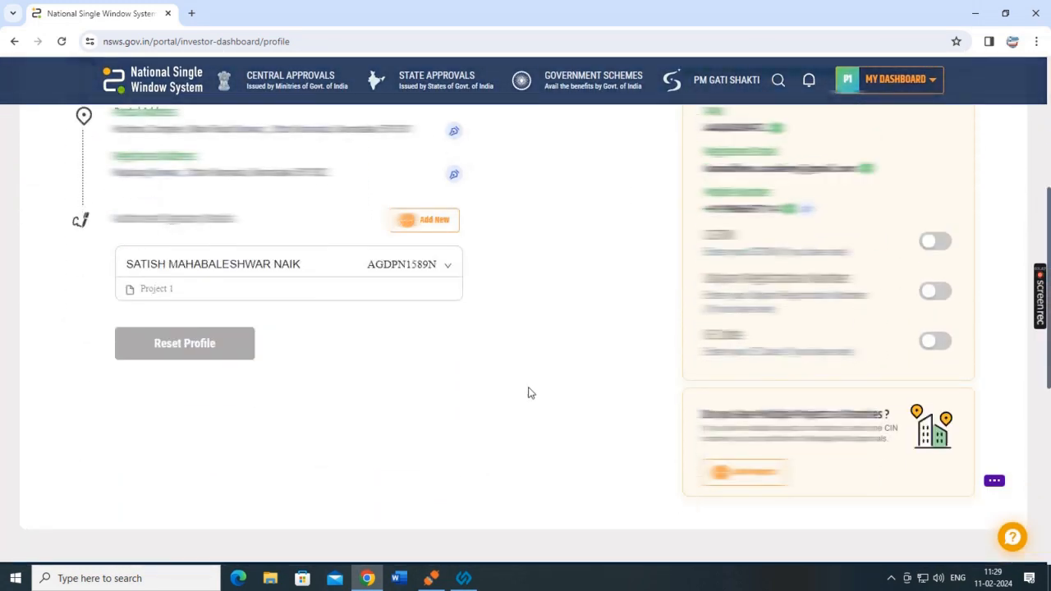
pyautogui.scroll(5, 328, 340)
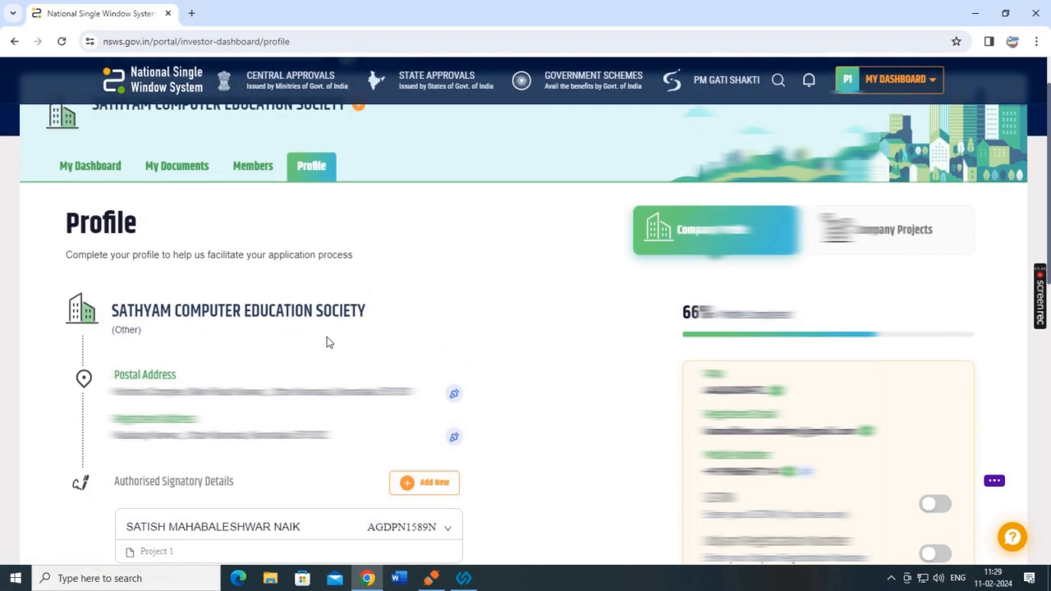
# From the dashboard, choose Add More Approvals > Central Approvals to list all 644 approvals.
pyautogui.hotkey('alt', 'Left')
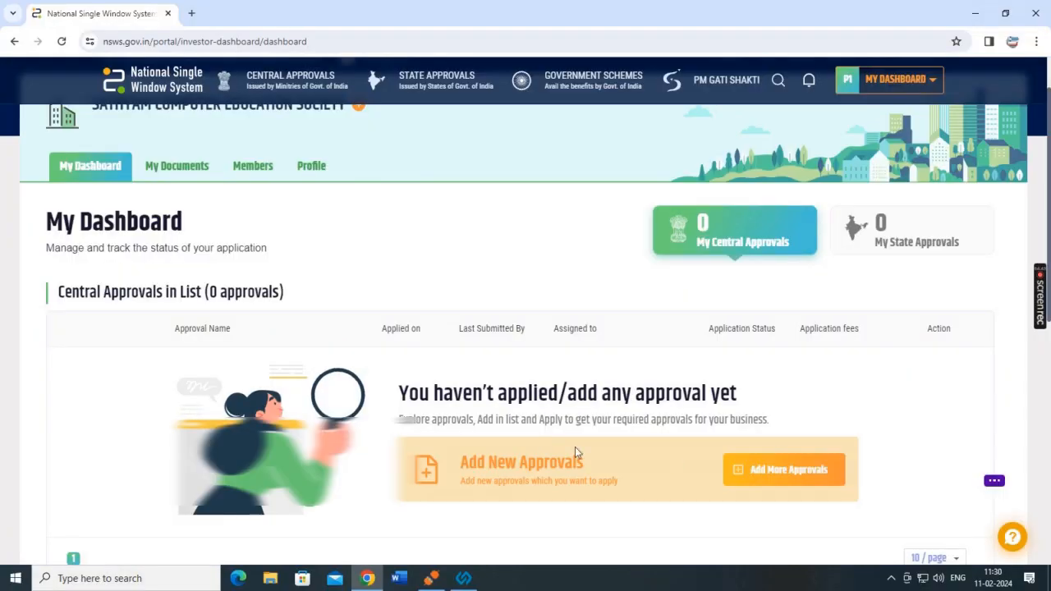
pyautogui.click(738, 475)
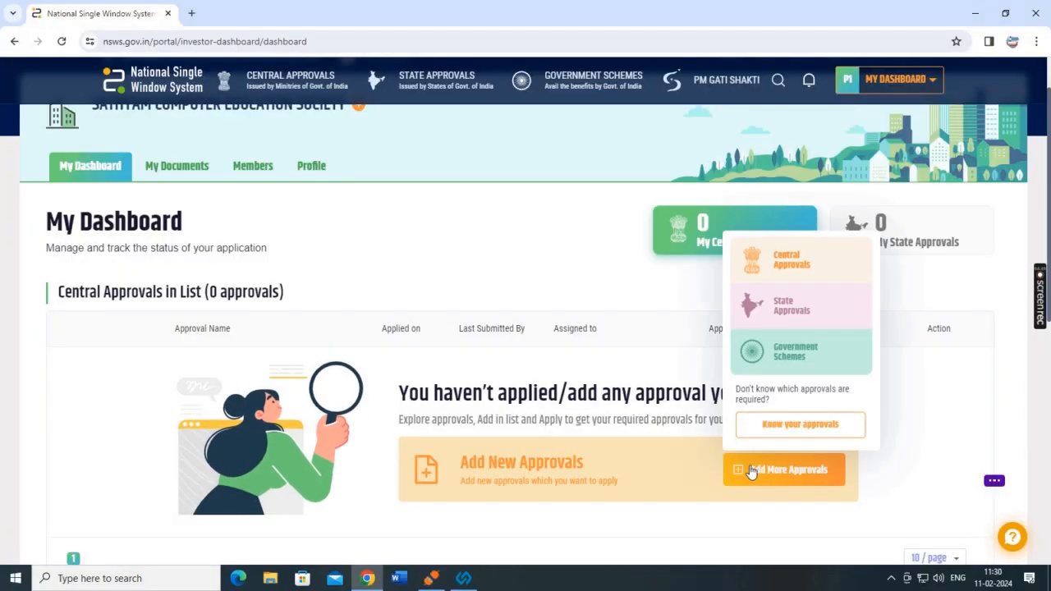
pyautogui.click(786, 261)
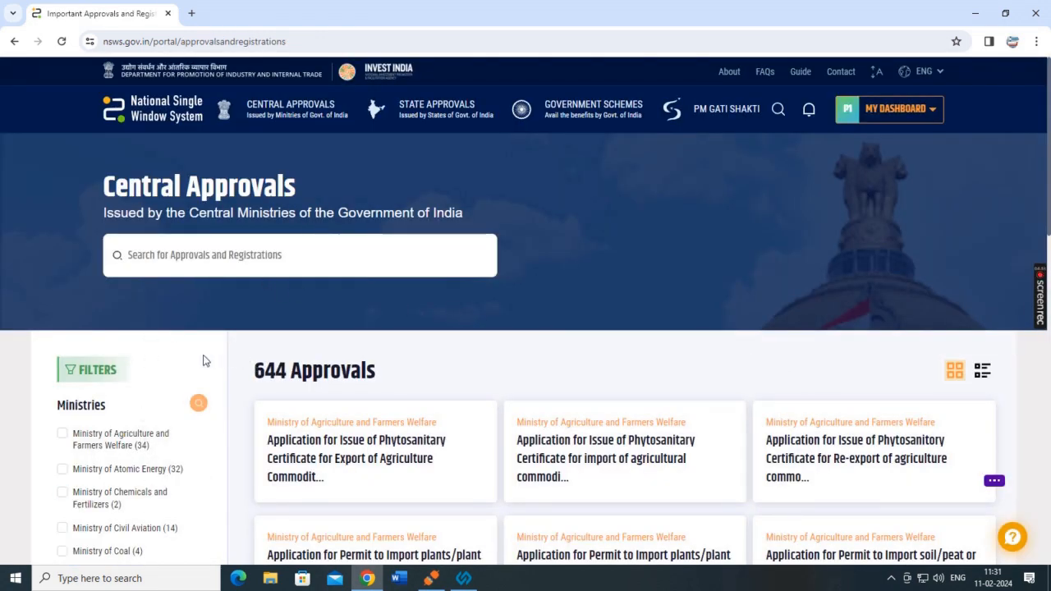
# Try the Ministry of Atomic Energy and Ministry of Education filters, then reset to all 644 approvals.
pyautogui.scroll(-2, 140, 429)
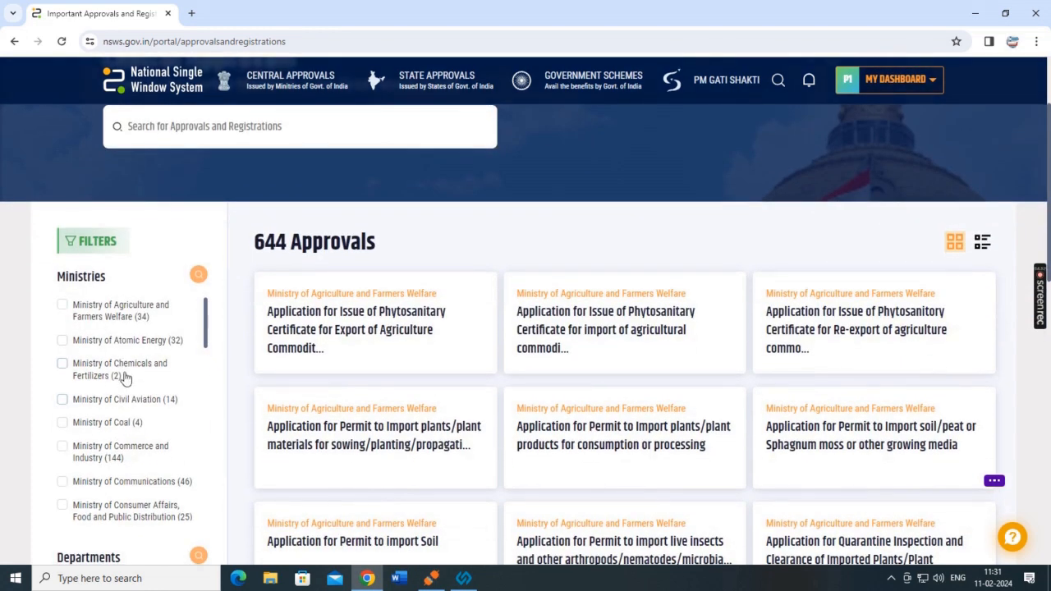
pyautogui.click(137, 347)
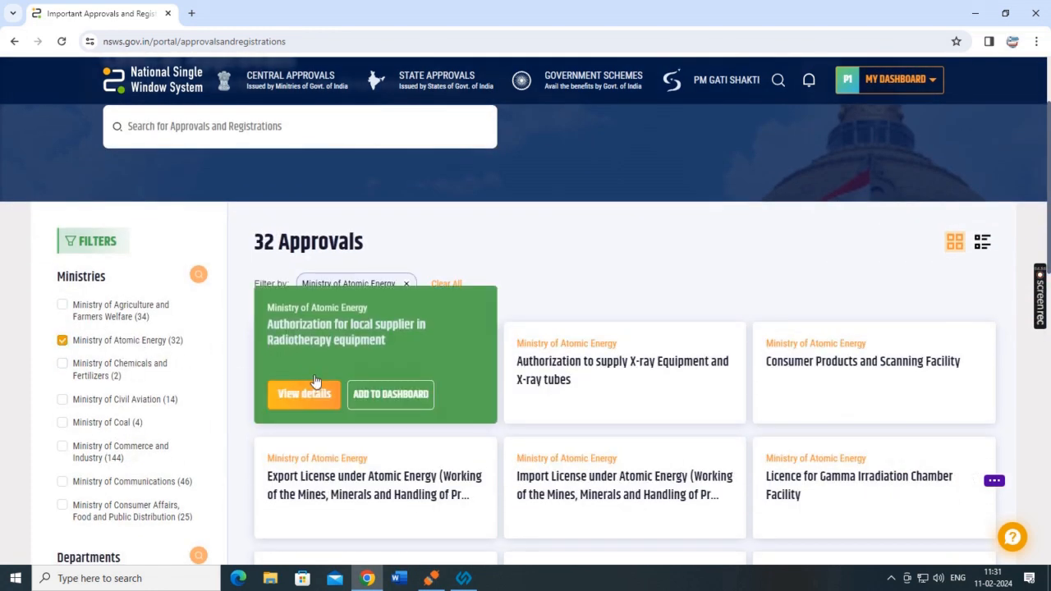
pyautogui.click(63, 343)
pyautogui.scroll(-3, 78, 365)
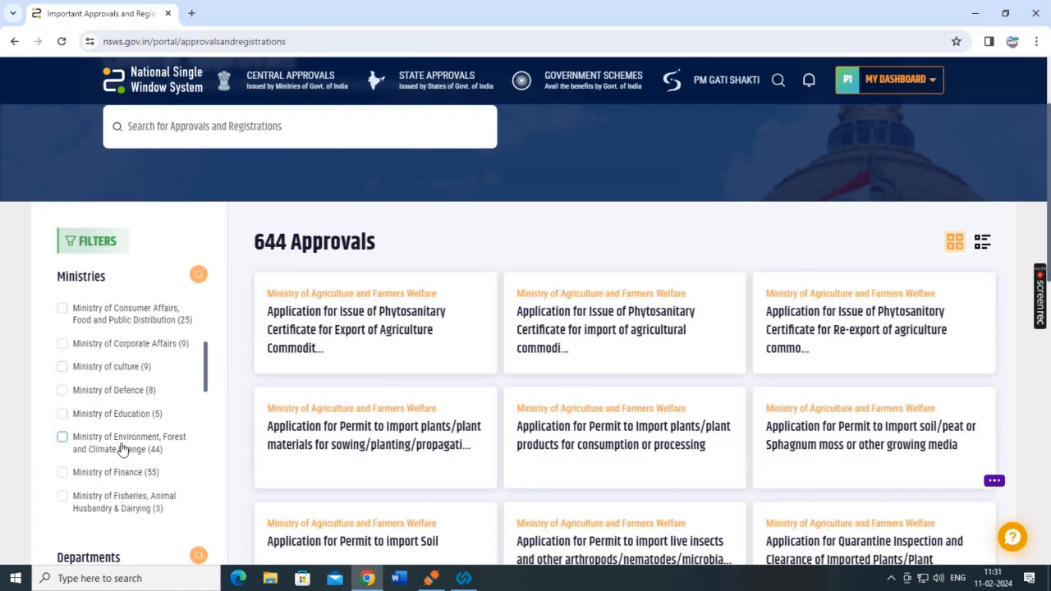
pyautogui.click(129, 420)
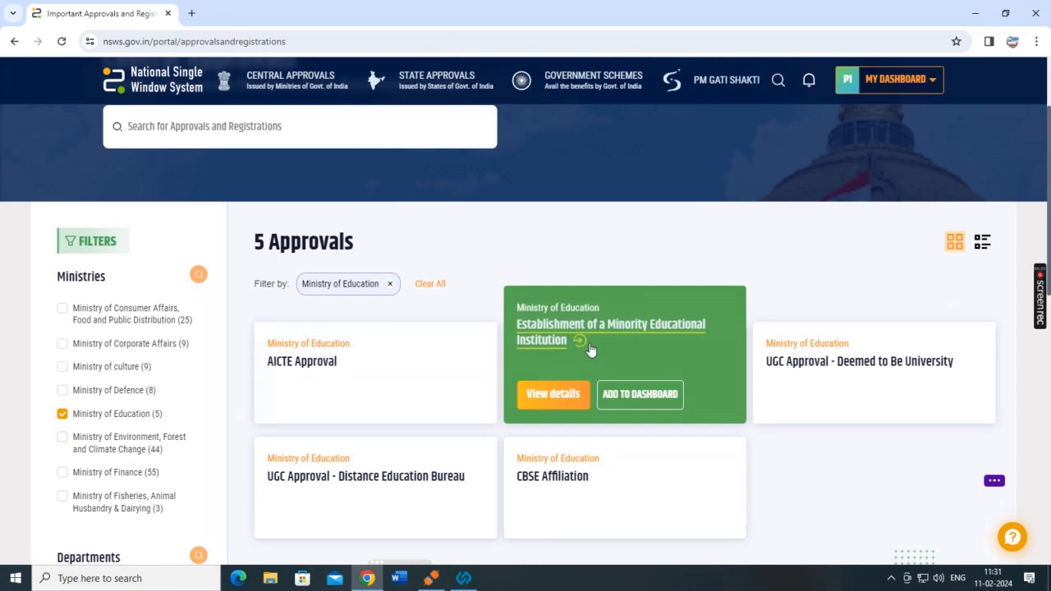
pyautogui.click(591, 349)
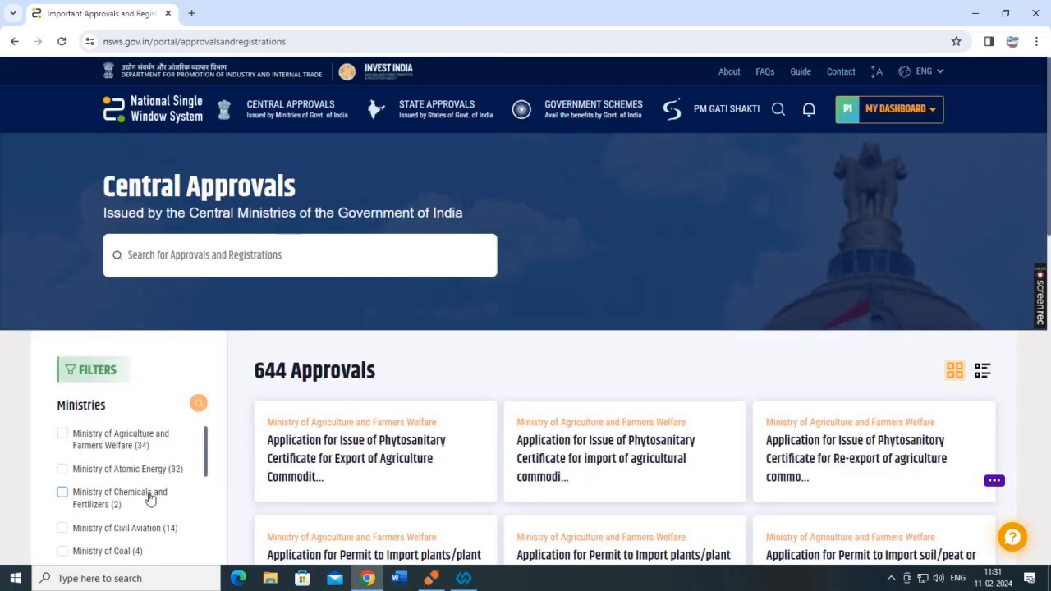
# Filter to Ministry of Education only, leaving 5 approvals including CBSE Affiliation and AICTE Approval.
pyautogui.scroll(-2, 148, 416)
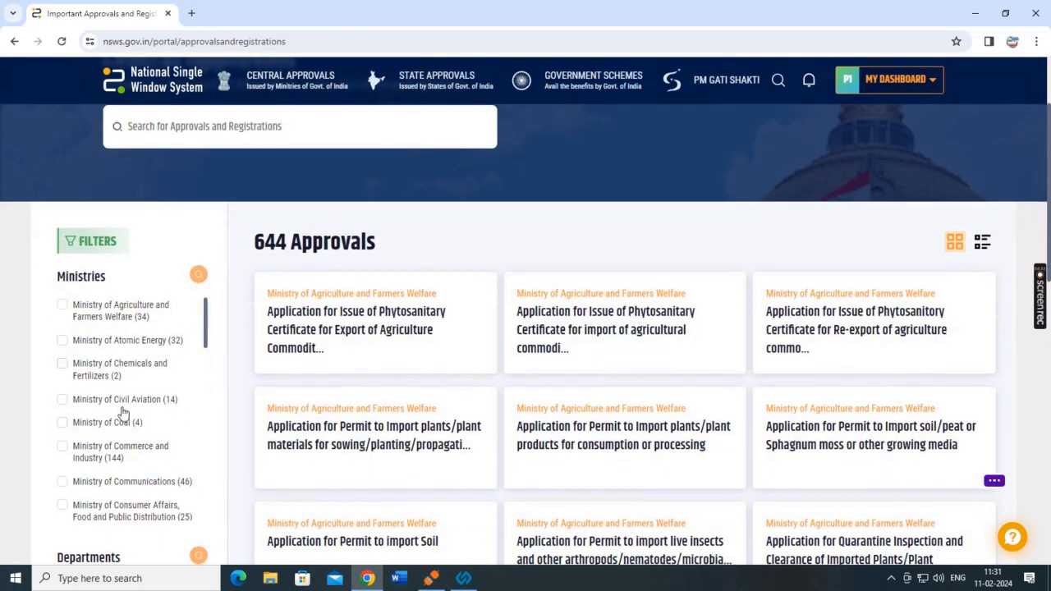
pyautogui.click(137, 345)
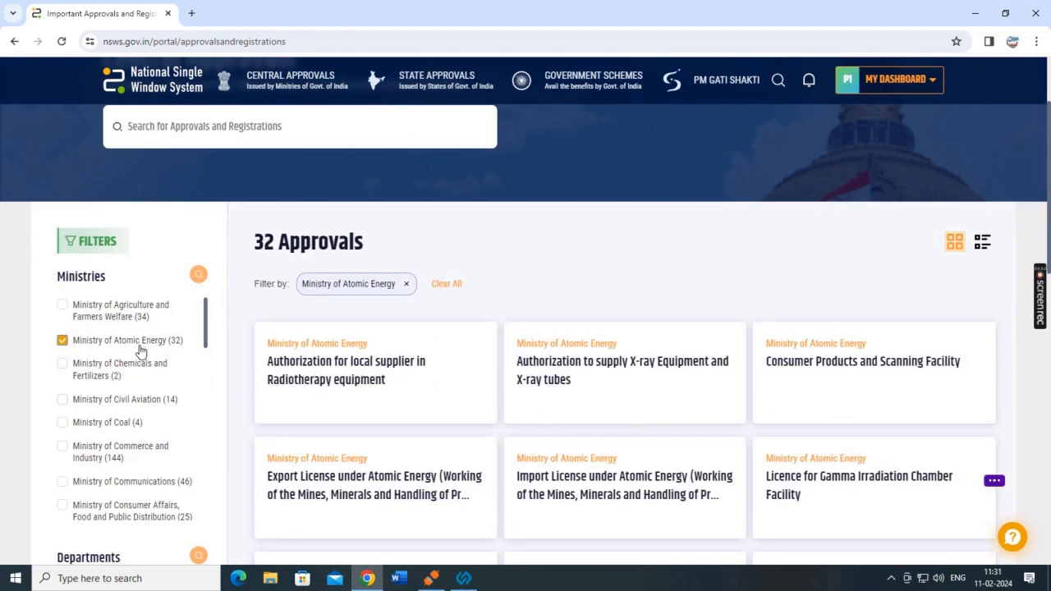
pyautogui.moveTo(300, 378)
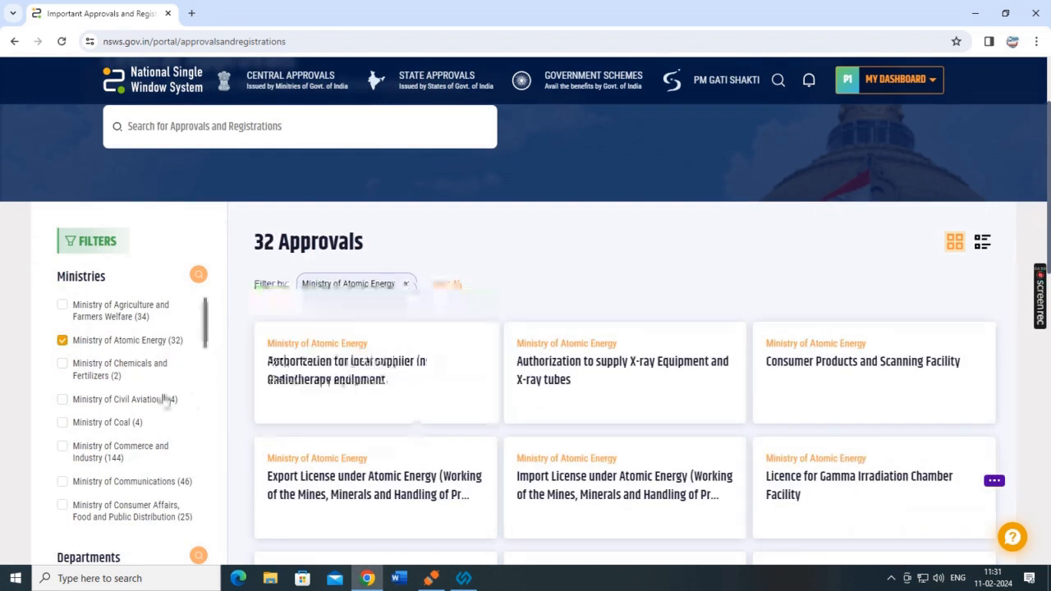
pyautogui.click(63, 341)
pyautogui.scroll(-3, 86, 374)
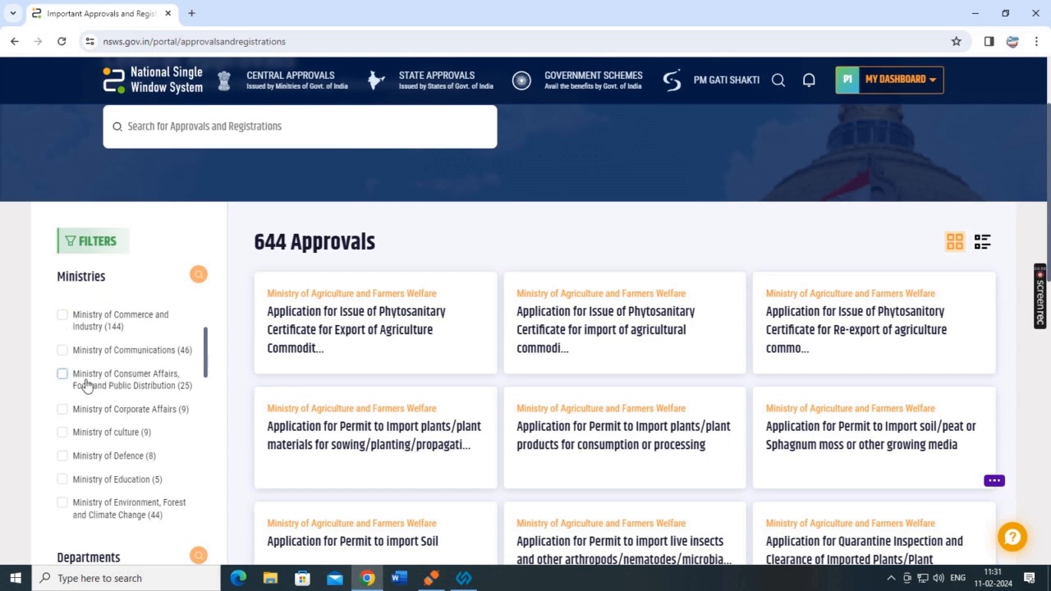
pyautogui.click(127, 415)
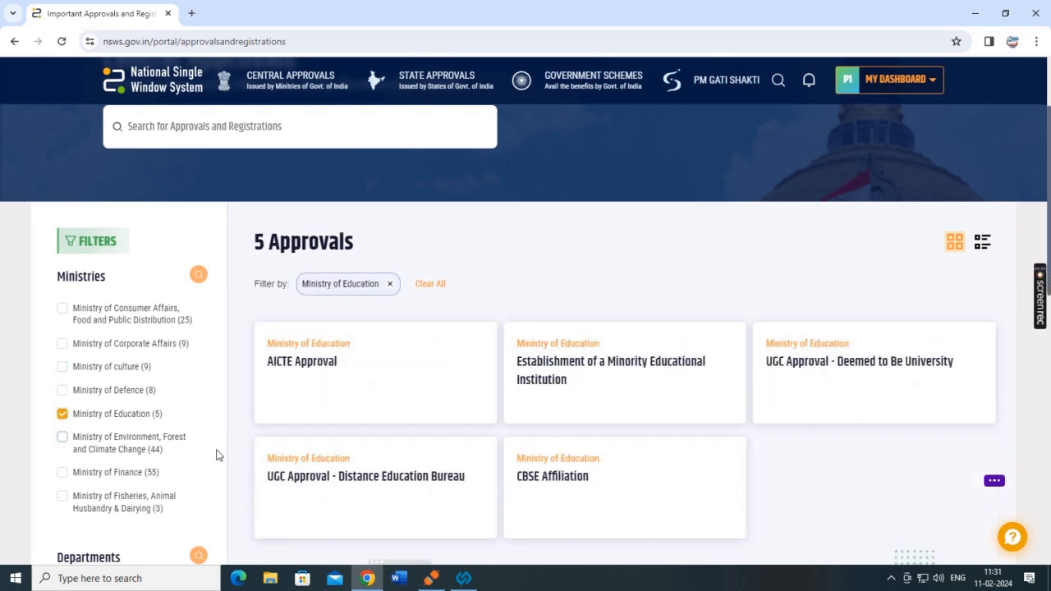
pyautogui.moveTo(403, 366)
pyautogui.moveTo(589, 350)
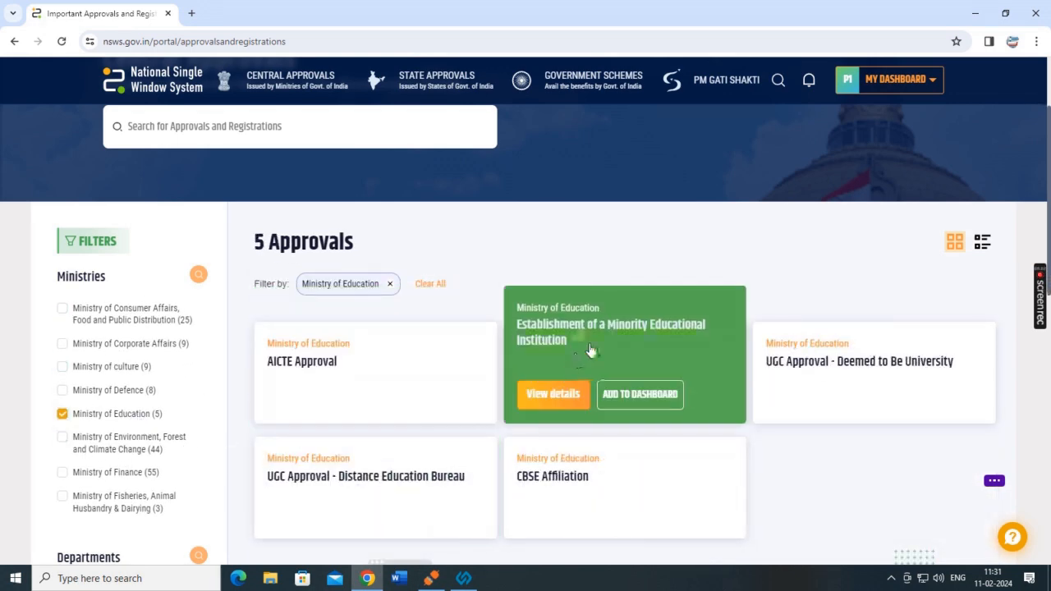